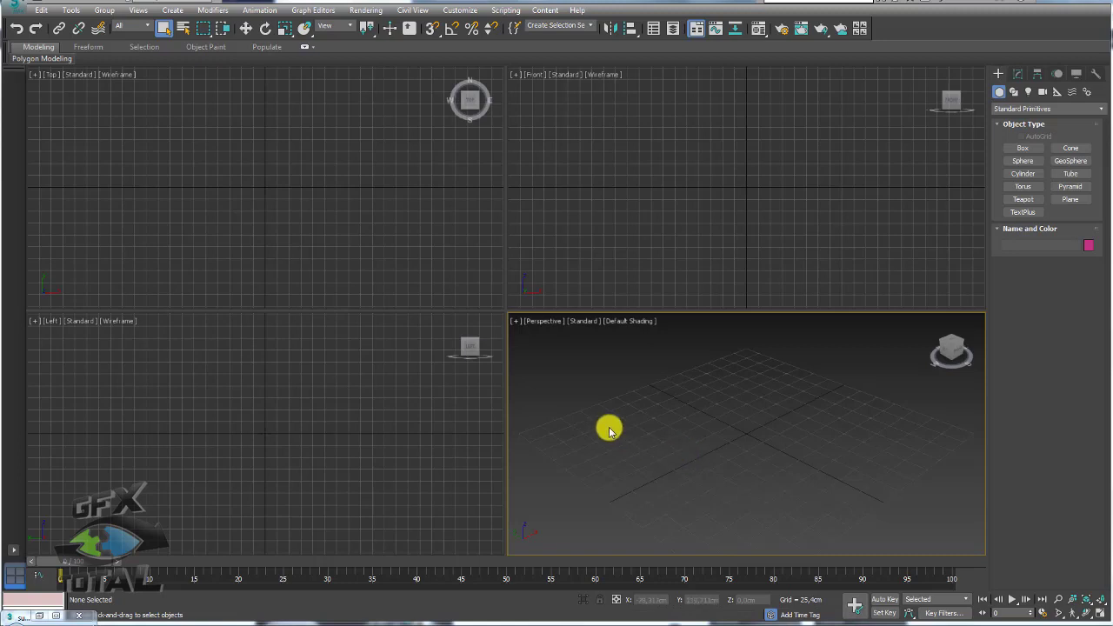
Restore the sign bracket reference photo and enlarge the Perspective viewport by raising the divider
{"action": "left_click", "coordinate": [42, 617]}
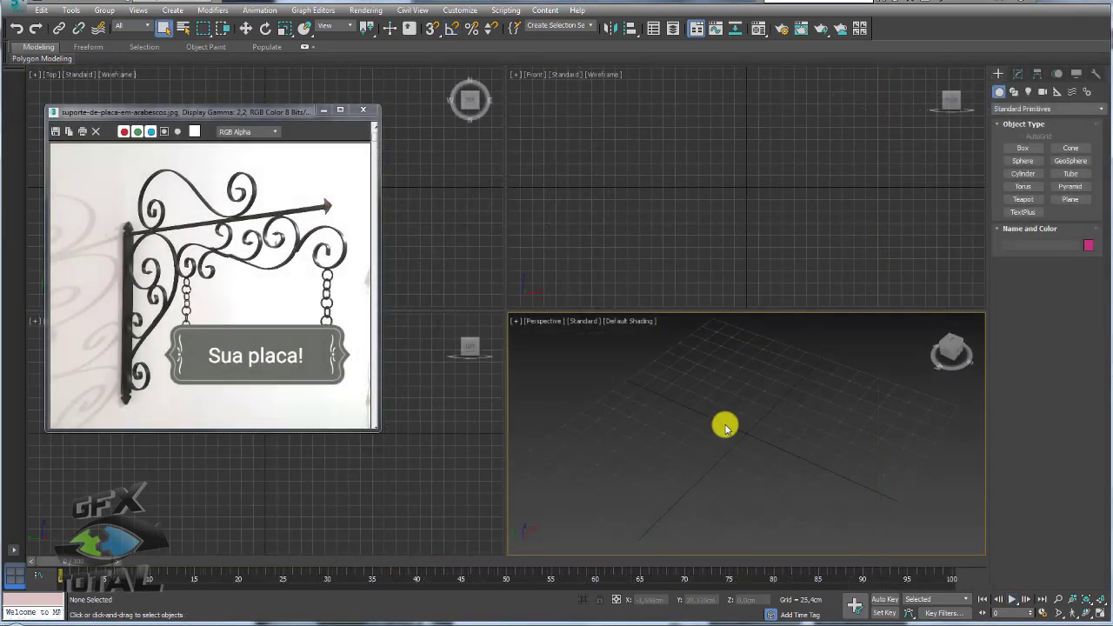
{"action": "left_click_drag", "start_coordinate": [730, 311], "coordinate": [731, 187]}
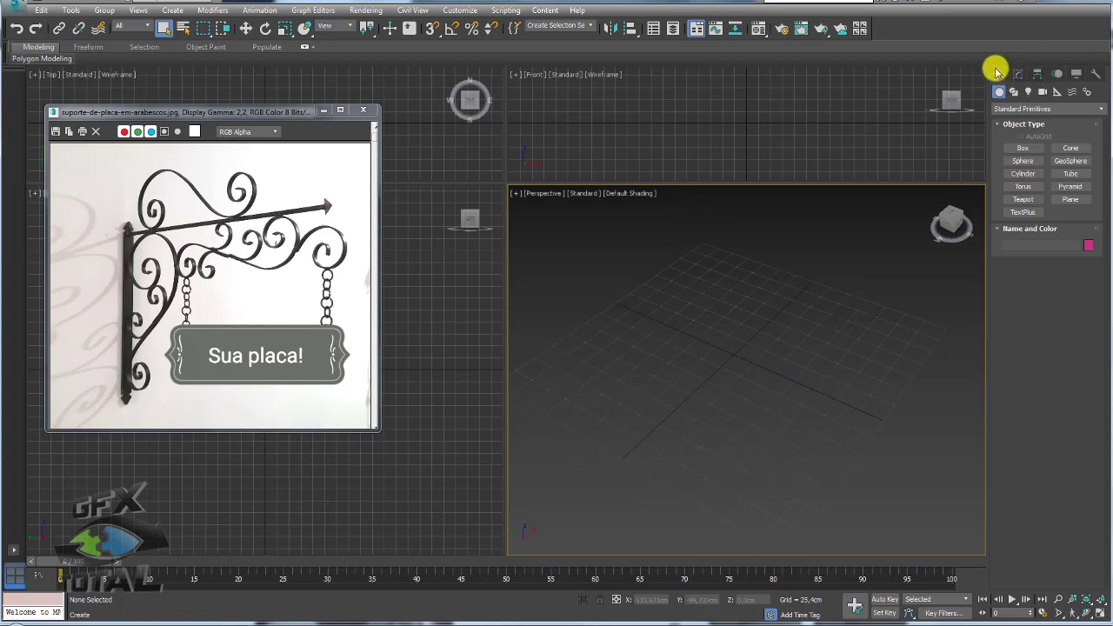
Draw Helix001 at the grid centre with radii about 134 cm and height 60,172 cm
{"action": "left_click", "coordinate": [1013, 91]}
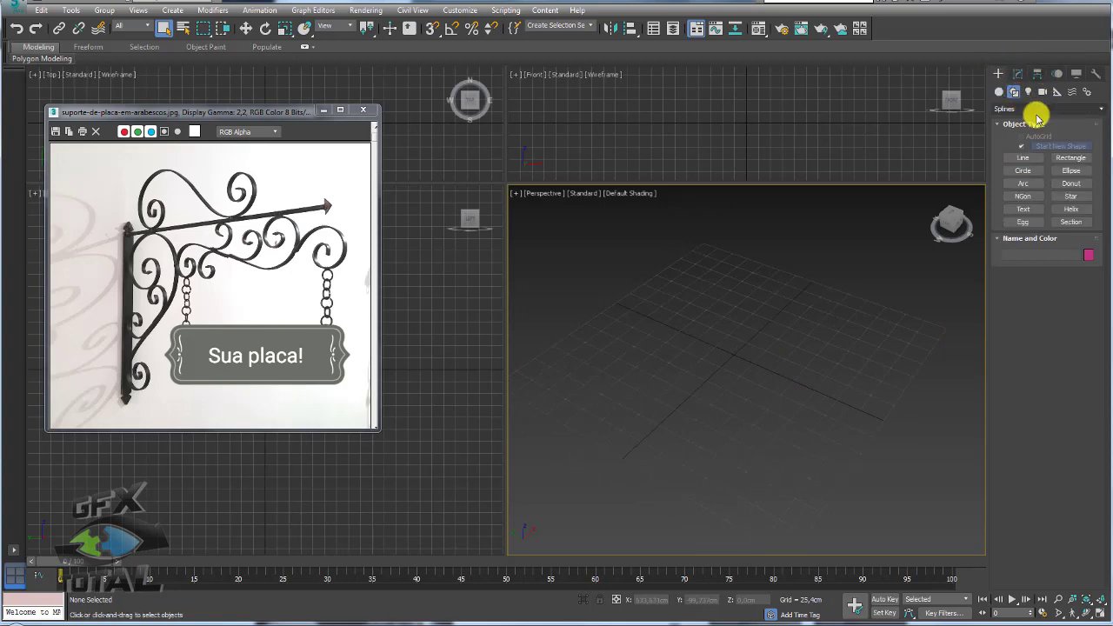
{"action": "left_click", "coordinate": [1025, 159]}
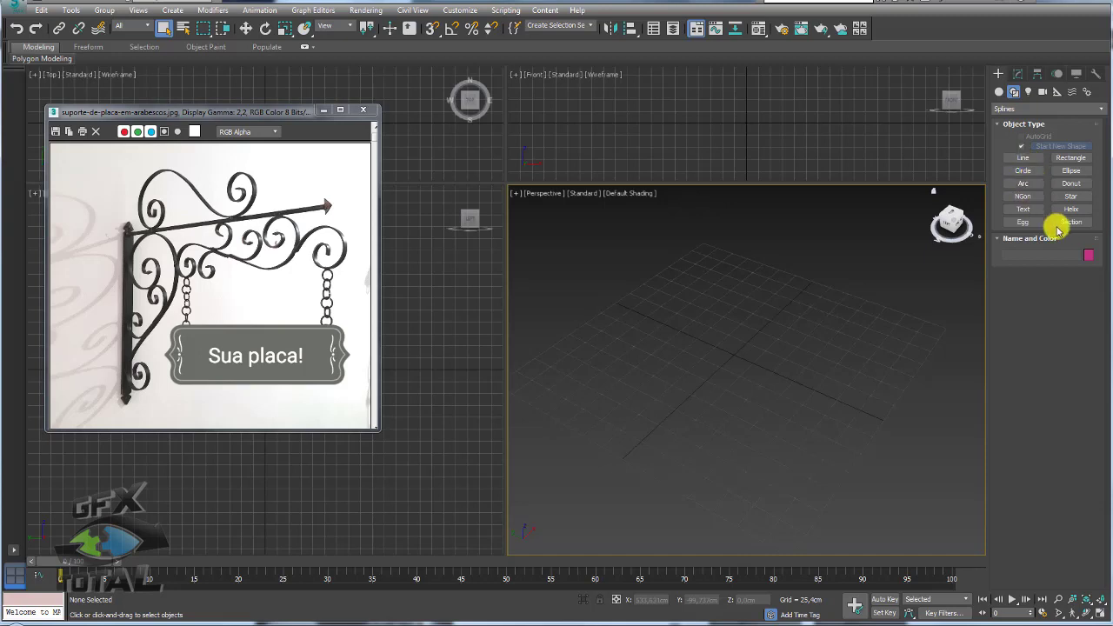
{"action": "left_click", "coordinate": [1071, 211]}
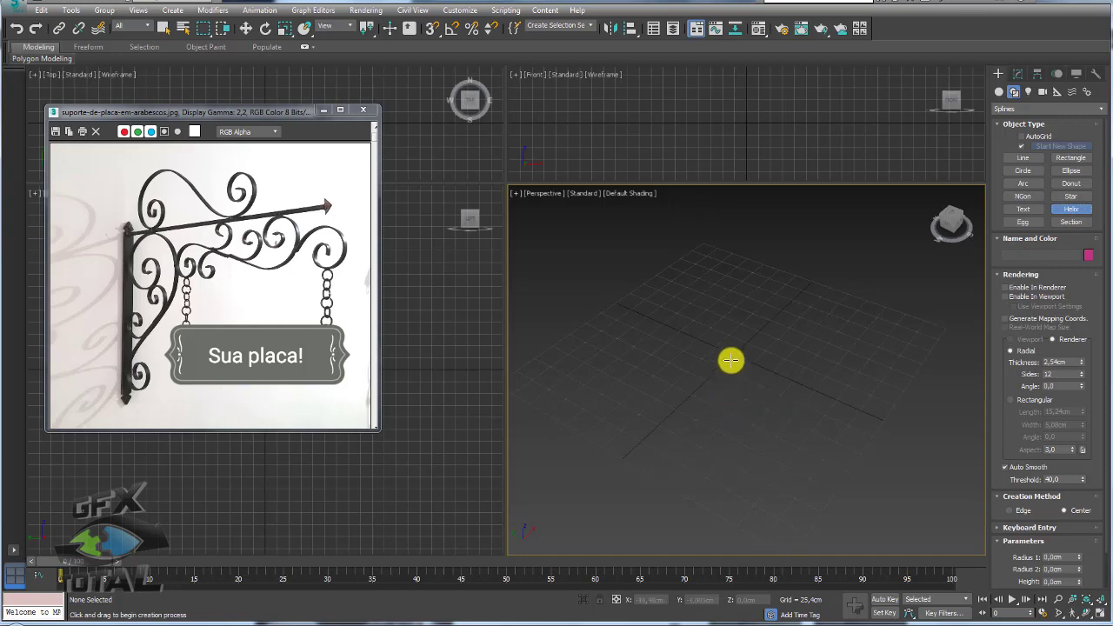
{"action": "mouse_move", "coordinate": [733, 354]}
{"action": "left_mouse_down"}
{"action": "mouse_move", "coordinate": [797, 444]}
{"action": "mouse_move", "coordinate": [793, 433]}
{"action": "left_mouse_up"}
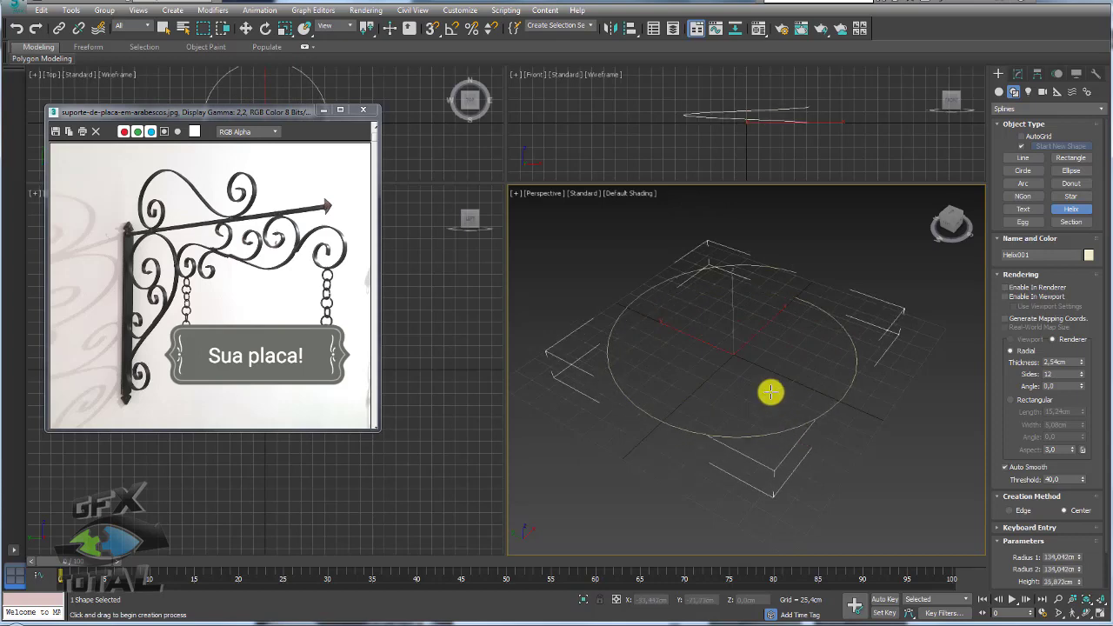
{"action": "left_click", "coordinate": [777, 372]}
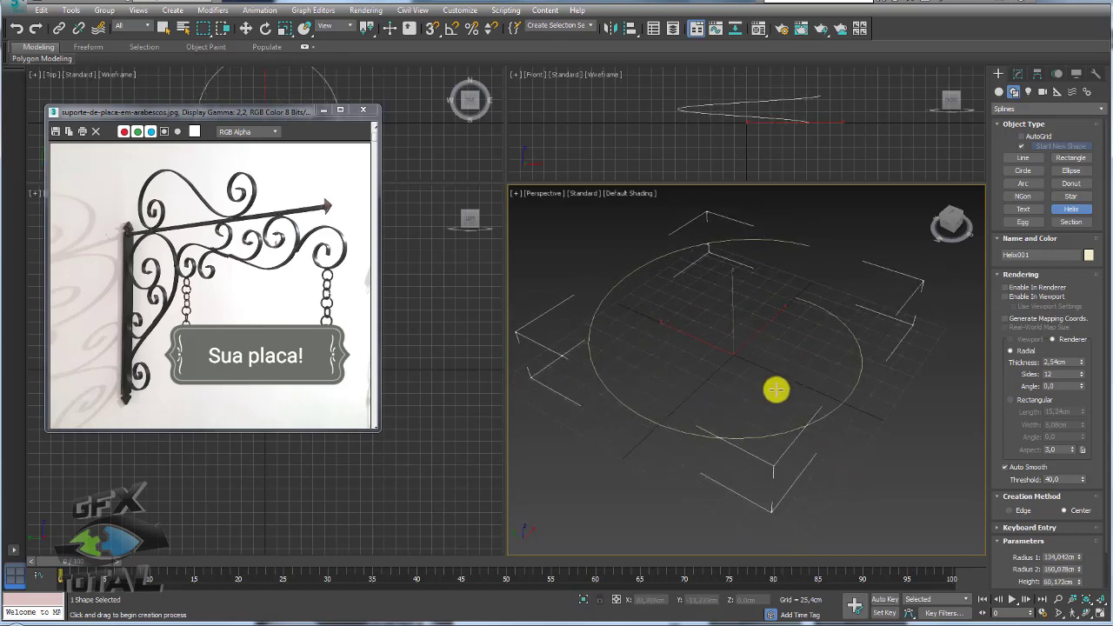
{"action": "left_click", "coordinate": [769, 373]}
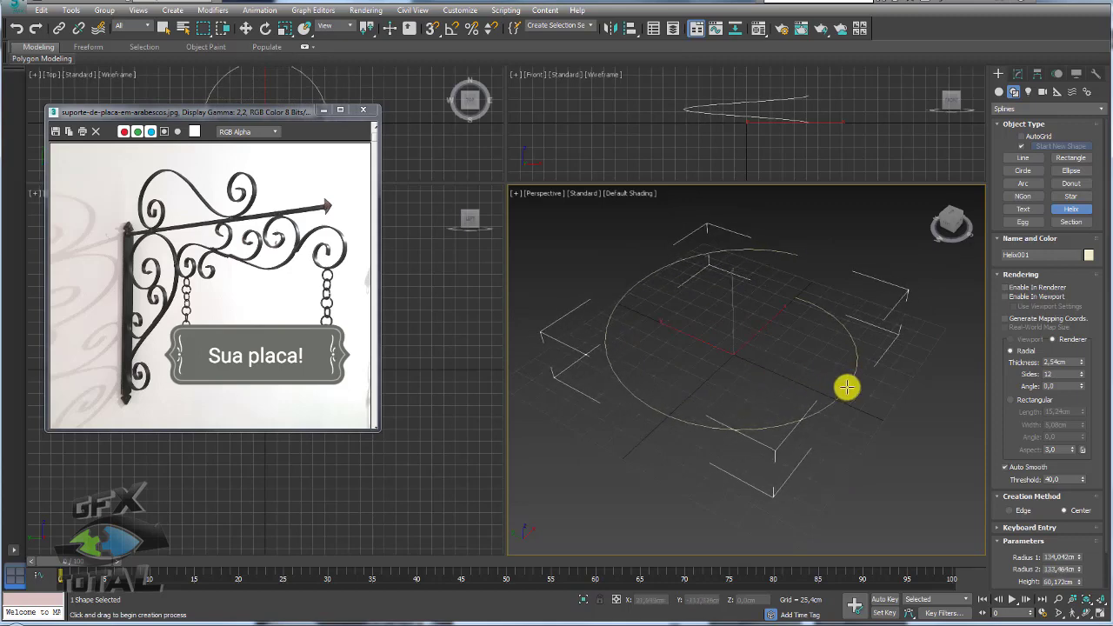
Make the helix renderable in the viewport at 10 cm thickness and show edged faces
{"action": "left_click", "coordinate": [1007, 296]}
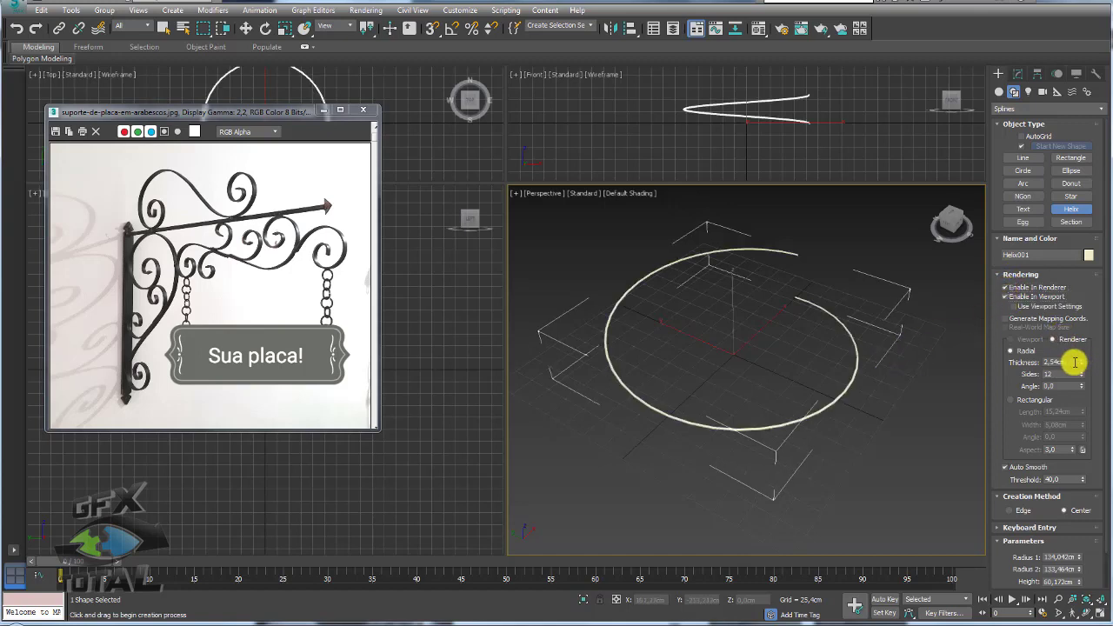
{"action": "left_click_drag", "start_coordinate": [1075, 362], "coordinate": [995, 359]}
{"action": "type", "text": "10"}
{"action": "key", "text": "Return"}
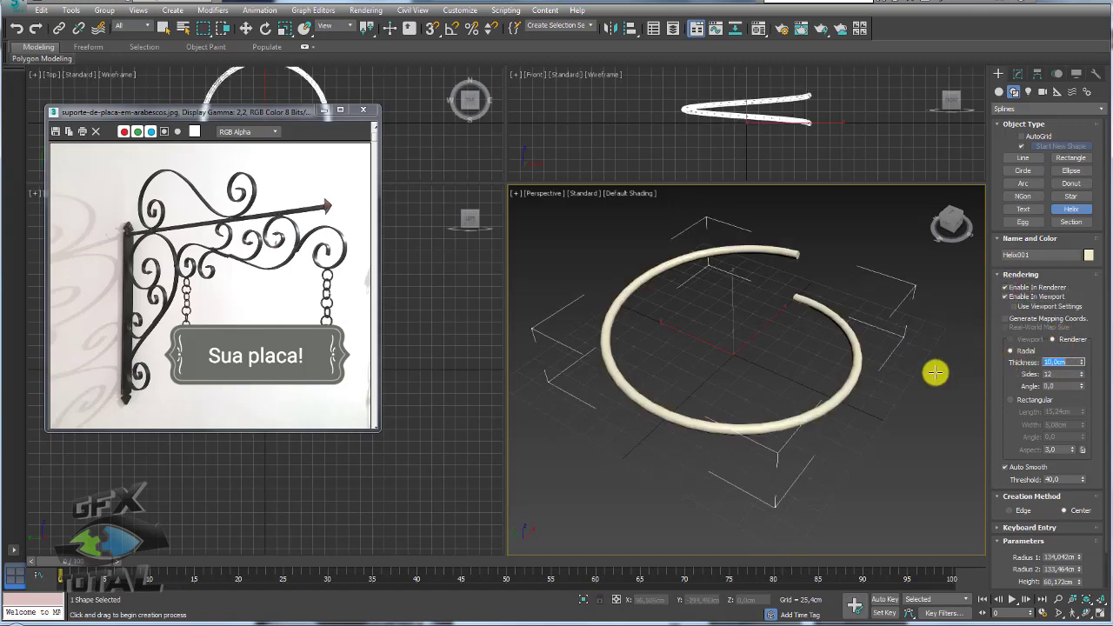
{"action": "mouse_move", "coordinate": [875, 371]}
{"action": "middle_mouse_down", "text": "alt"}
{"action": "mouse_move", "coordinate": [802, 374]}
{"action": "mouse_move", "coordinate": [867, 434]}
{"action": "mouse_move", "coordinate": [872, 338]}
{"action": "mouse_move", "coordinate": [878, 351]}
{"action": "mouse_move", "coordinate": [827, 346]}
{"action": "mouse_move", "coordinate": [854, 366]}
{"action": "middle_mouse_up", "text": "alt"}
{"action": "key", "text": "F4"}
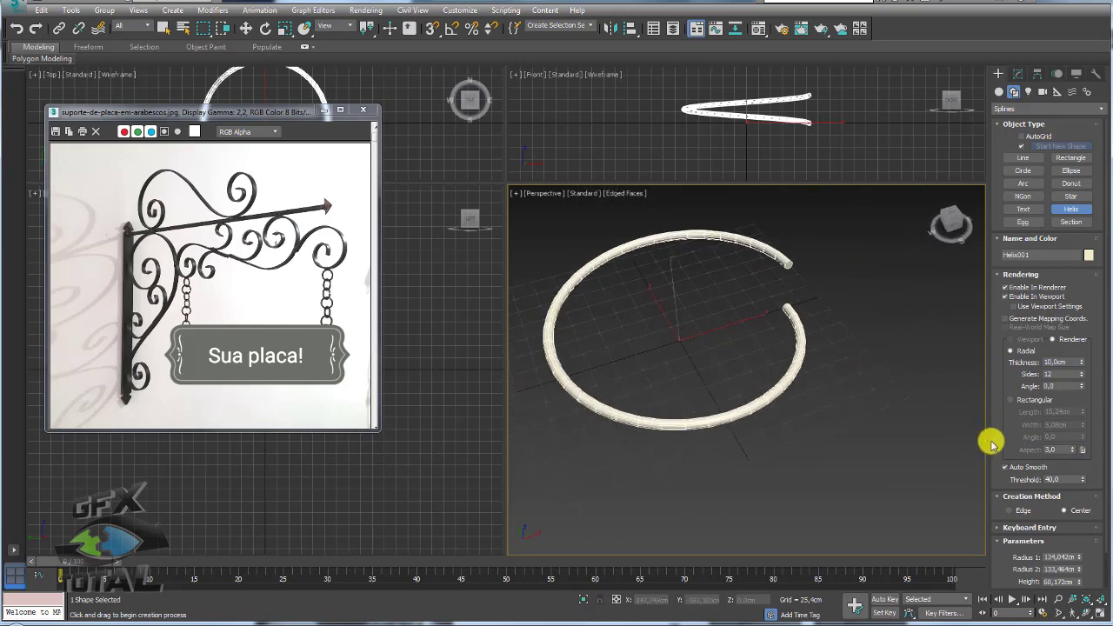
Adjust the helix radii to about 113 and 123 cm and height to 207,052 cm
{"action": "scroll", "coordinate": [992, 445], "scroll_direction": "down", "scroll_amount": 2}
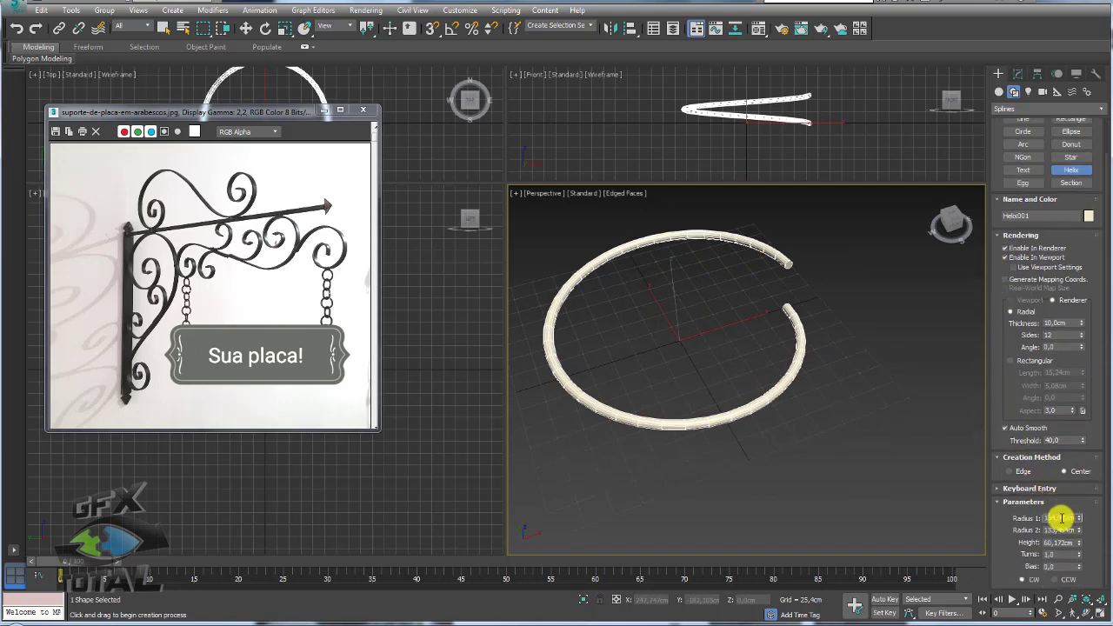
{"action": "mouse_move", "coordinate": [1079, 518]}
{"action": "left_mouse_down"}
{"action": "mouse_move", "coordinate": [1082, 506]}
{"action": "mouse_move", "coordinate": [1081, 546]}
{"action": "mouse_move", "coordinate": [1044, 412]}
{"action": "left_mouse_up"}
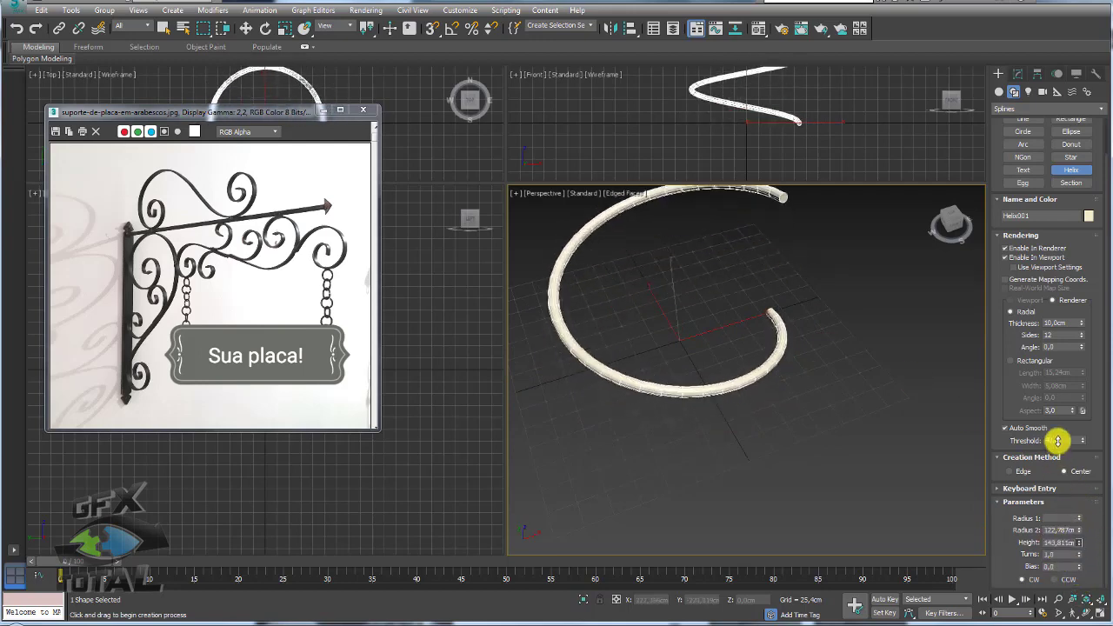
{"action": "middle_click_drag", "start_coordinate": [691, 439], "coordinate": [750, 414], "text": "alt"}
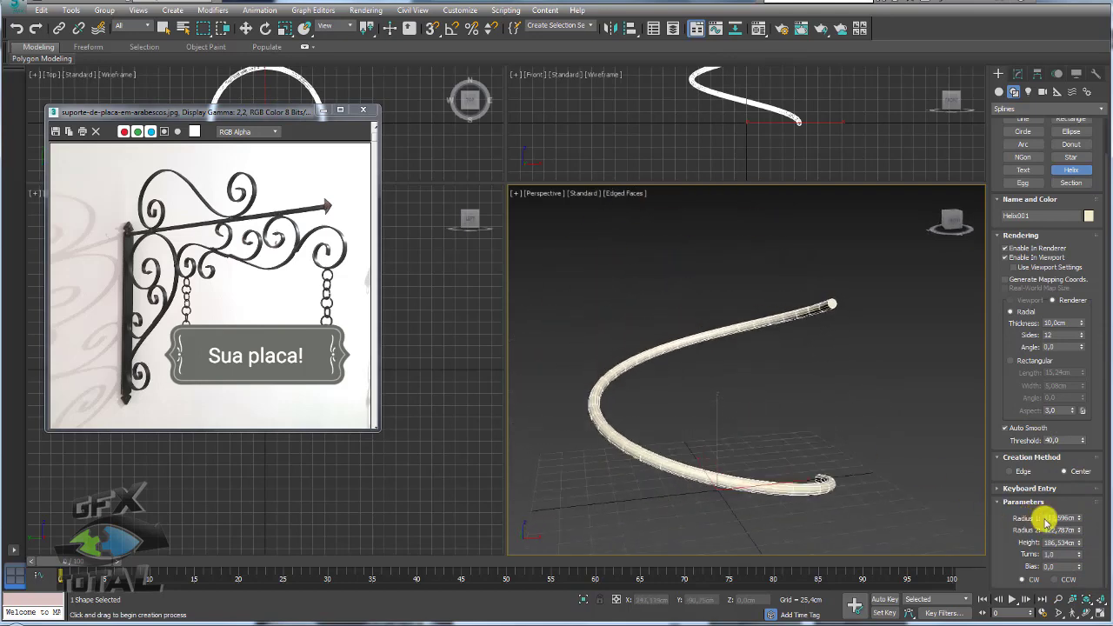
{"action": "left_click_drag", "start_coordinate": [1078, 530], "coordinate": [1075, 537]}
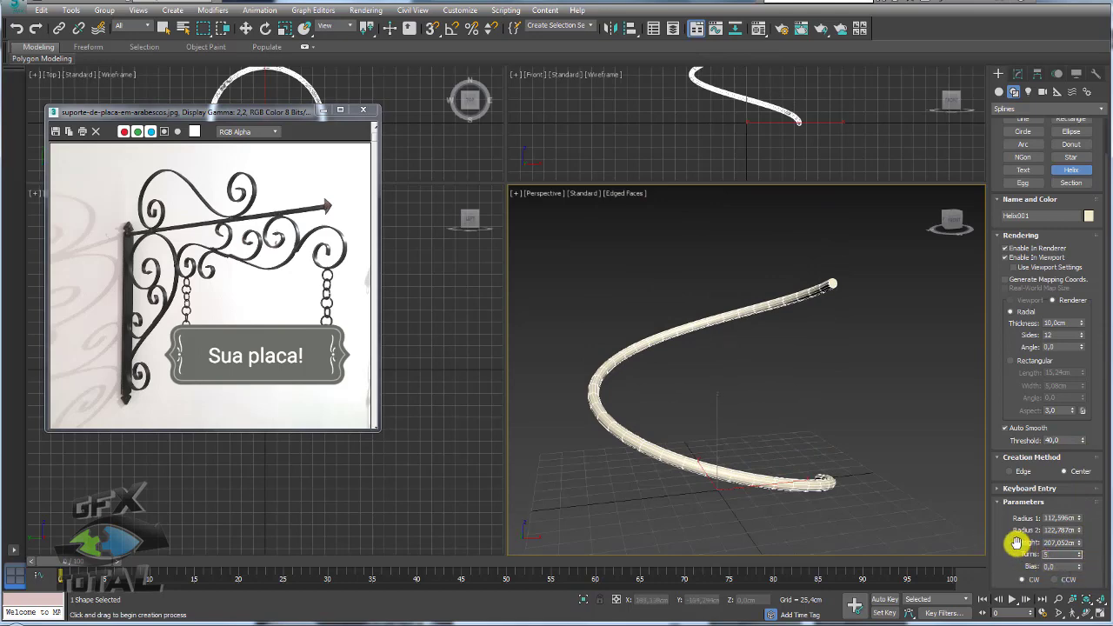
Set the helix to 5 turns and try raising the Bias value
{"action": "type", "text": "5"}
{"action": "key", "text": "Return"}
{"action": "mouse_move", "coordinate": [886, 449]}
{"action": "middle_mouse_down", "text": "alt"}
{"action": "mouse_move", "coordinate": [849, 385]}
{"action": "mouse_move", "coordinate": [862, 454]}
{"action": "mouse_move", "coordinate": [858, 438]}
{"action": "mouse_move", "coordinate": [942, 463]}
{"action": "mouse_move", "coordinate": [881, 440]}
{"action": "mouse_move", "coordinate": [861, 360]}
{"action": "middle_mouse_up", "text": "alt"}
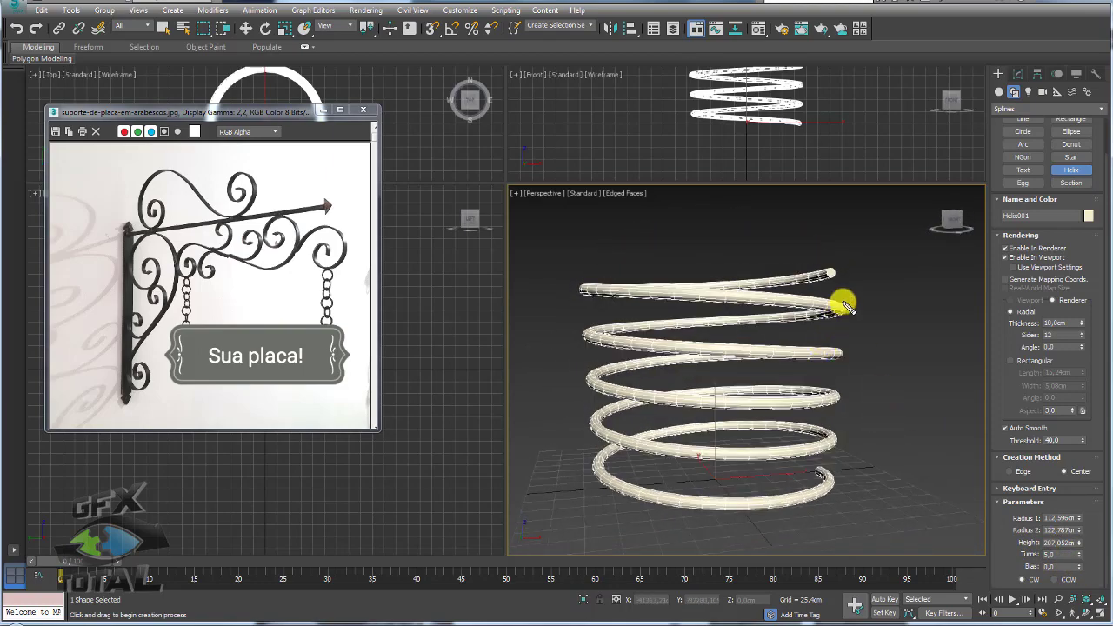
{"action": "mouse_move", "coordinate": [843, 304]}
{"action": "left_mouse_down"}
{"action": "mouse_move", "coordinate": [797, 256]}
{"action": "mouse_move", "coordinate": [589, 284]}
{"action": "mouse_move", "coordinate": [785, 331]}
{"action": "mouse_move", "coordinate": [815, 300]}
{"action": "left_mouse_up"}
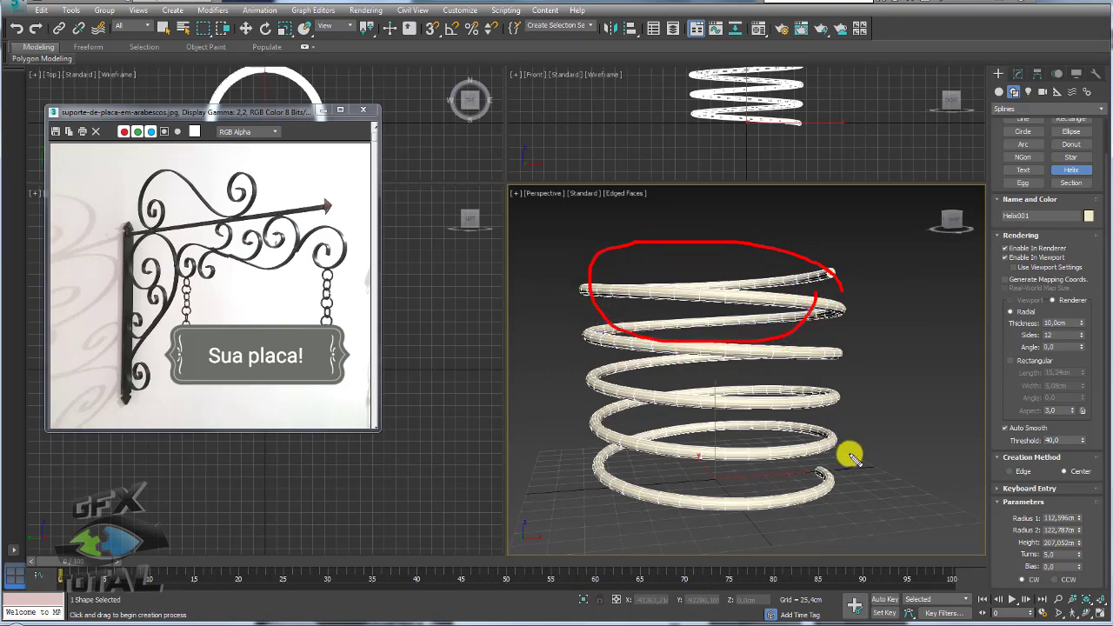
{"action": "mouse_move", "coordinate": [851, 455]}
{"action": "left_mouse_down"}
{"action": "mouse_move", "coordinate": [588, 503]}
{"action": "mouse_move", "coordinate": [834, 455]}
{"action": "left_mouse_up"}
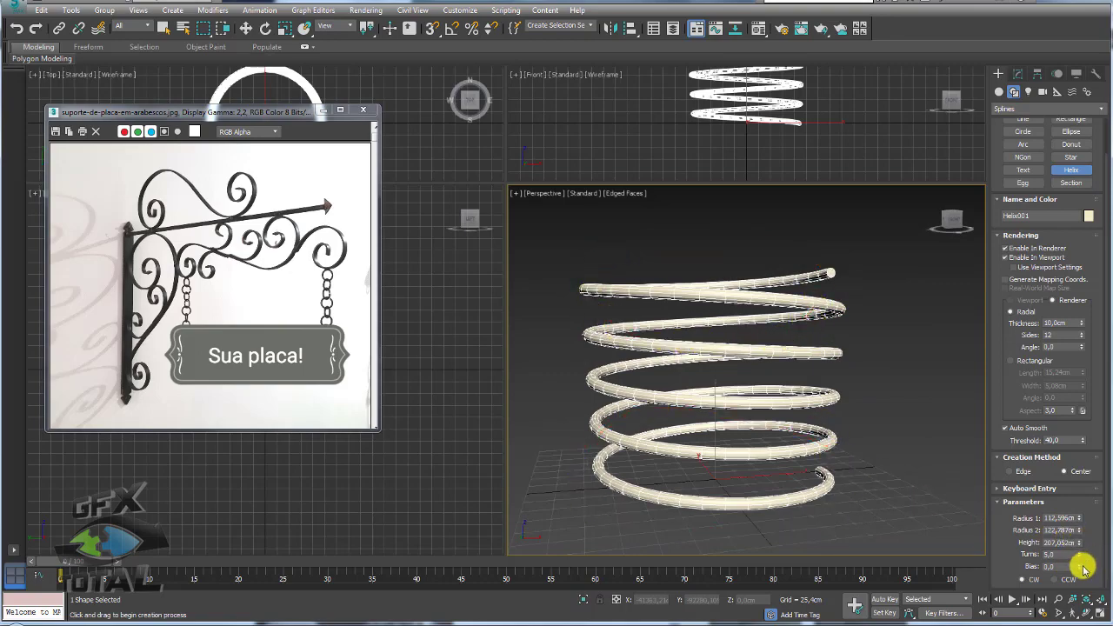
{"action": "mouse_move", "coordinate": [1080, 570]}
{"action": "left_mouse_down"}
{"action": "mouse_move", "coordinate": [1079, 581]}
{"action": "mouse_move", "coordinate": [1086, 548]}
{"action": "left_mouse_up"}
Test CCW winding, then return the helix to clockwise winding with bias 0
{"action": "scroll", "coordinate": [1086, 507], "scroll_direction": "up", "scroll_amount": 1}
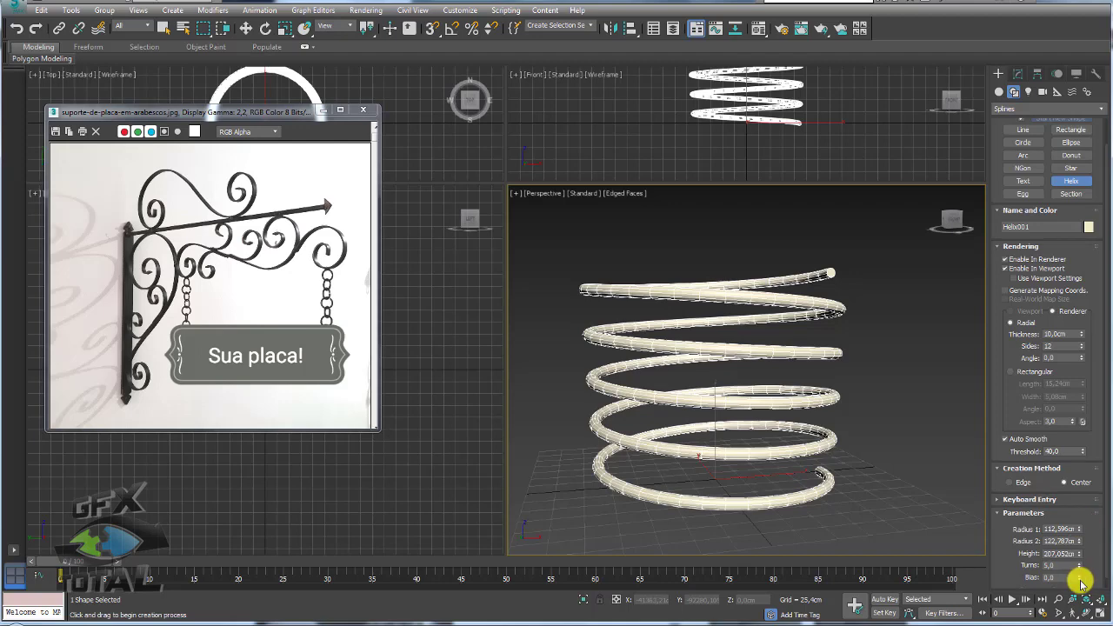
{"action": "scroll", "coordinate": [1085, 479], "scroll_direction": "up", "scroll_amount": 1}
{"action": "scroll", "coordinate": [1004, 517], "scroll_direction": "down", "scroll_amount": 1}
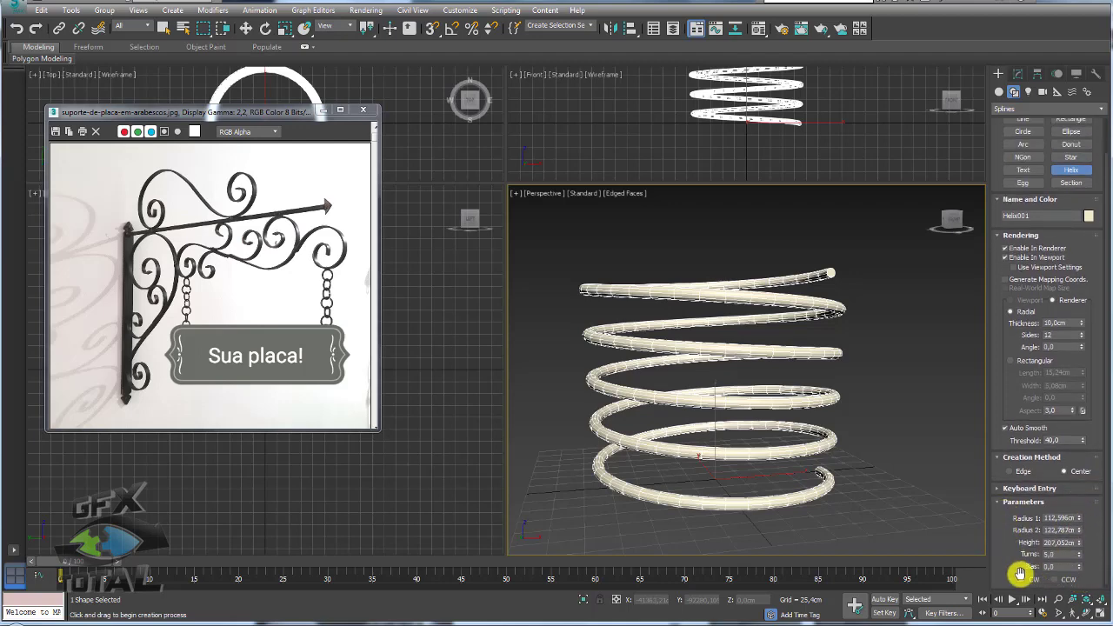
{"action": "left_click", "coordinate": [1055, 581]}
{"action": "mouse_move", "coordinate": [835, 359]}
{"action": "middle_mouse_down", "text": "alt"}
{"action": "mouse_move", "coordinate": [850, 348]}
{"action": "mouse_move", "coordinate": [846, 303]}
{"action": "middle_mouse_up", "text": "alt"}
{"action": "mouse_move", "coordinate": [846, 291]}
{"action": "left_mouse_down"}
{"action": "mouse_move", "coordinate": [635, 412]}
{"action": "mouse_move", "coordinate": [725, 258]}
{"action": "mouse_move", "coordinate": [787, 305]}
{"action": "left_mouse_up"}
{"action": "left_click", "coordinate": [1022, 579]}
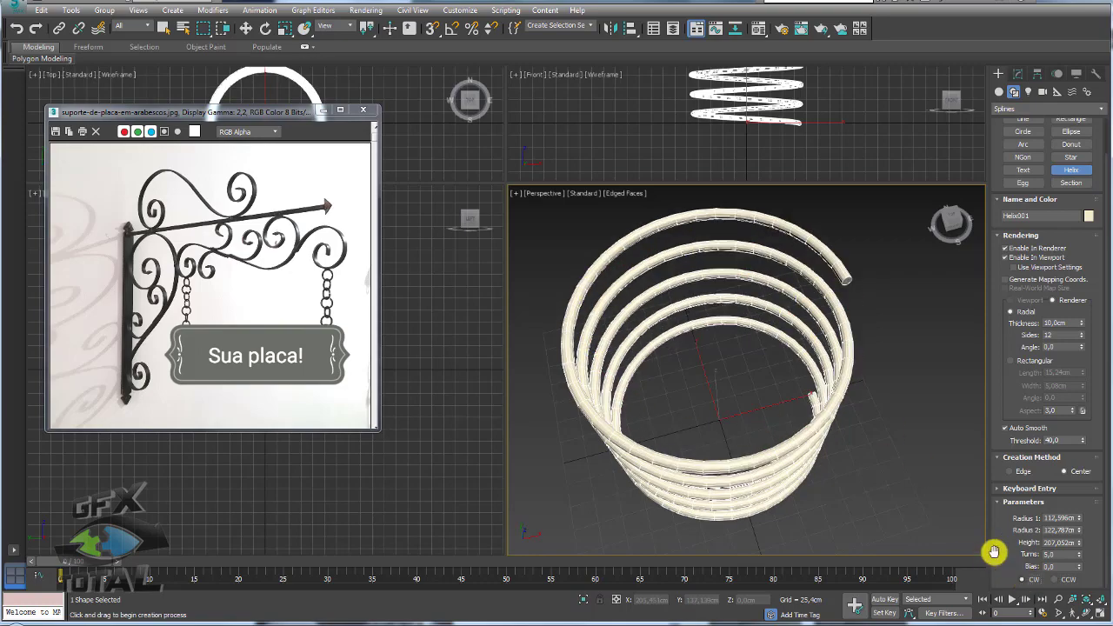
{"action": "mouse_move", "coordinate": [891, 475]}
{"action": "middle_mouse_down", "text": "alt"}
{"action": "mouse_move", "coordinate": [877, 524]}
{"action": "mouse_move", "coordinate": [872, 401]}
{"action": "middle_mouse_up", "text": "alt"}
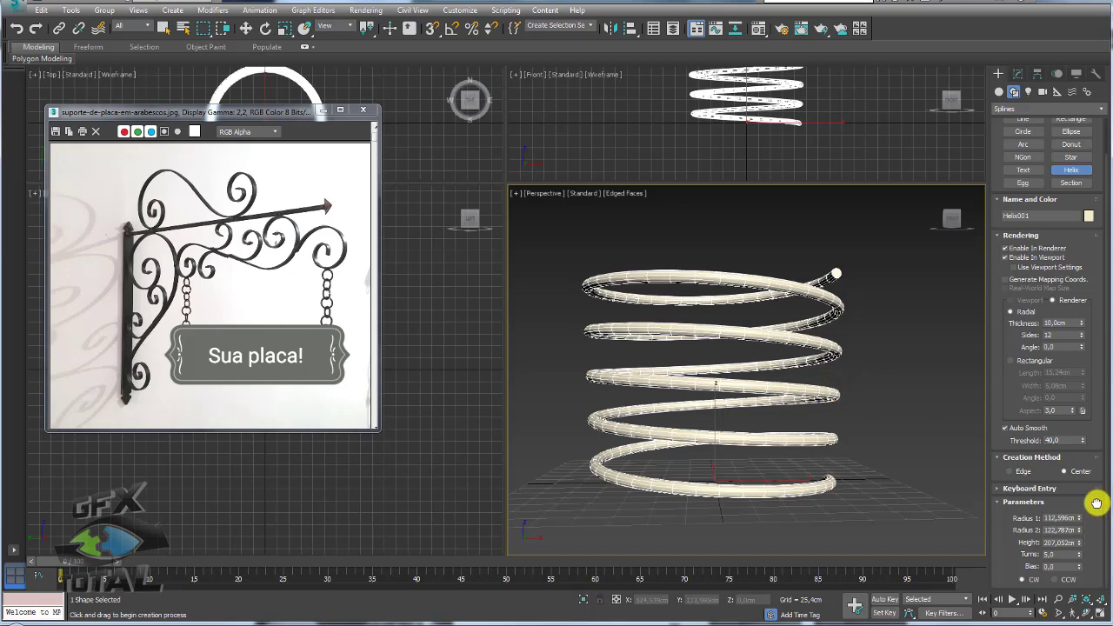
Flatten the helix to 0 cm height, 1 turn, with Radius 2 at 100 cm
{"action": "scroll", "coordinate": [1097, 508], "scroll_direction": "up", "scroll_amount": 1}
{"action": "right_click", "coordinate": [1079, 550]}
{"action": "double_click", "coordinate": [1056, 561]}
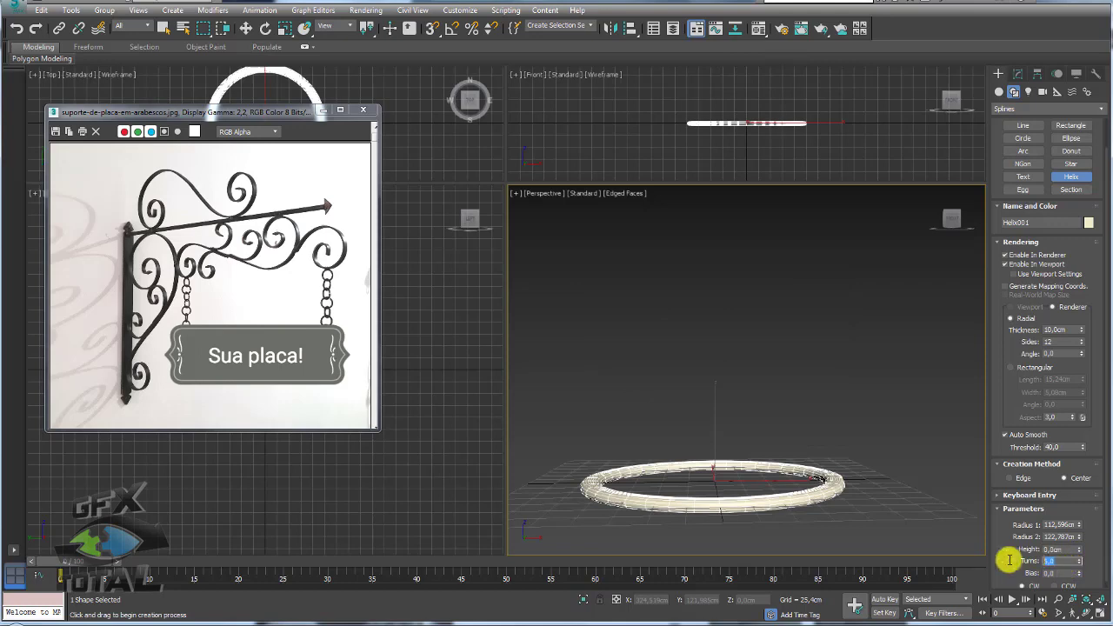
{"action": "type", "text": "1"}
{"action": "key", "text": "Return"}
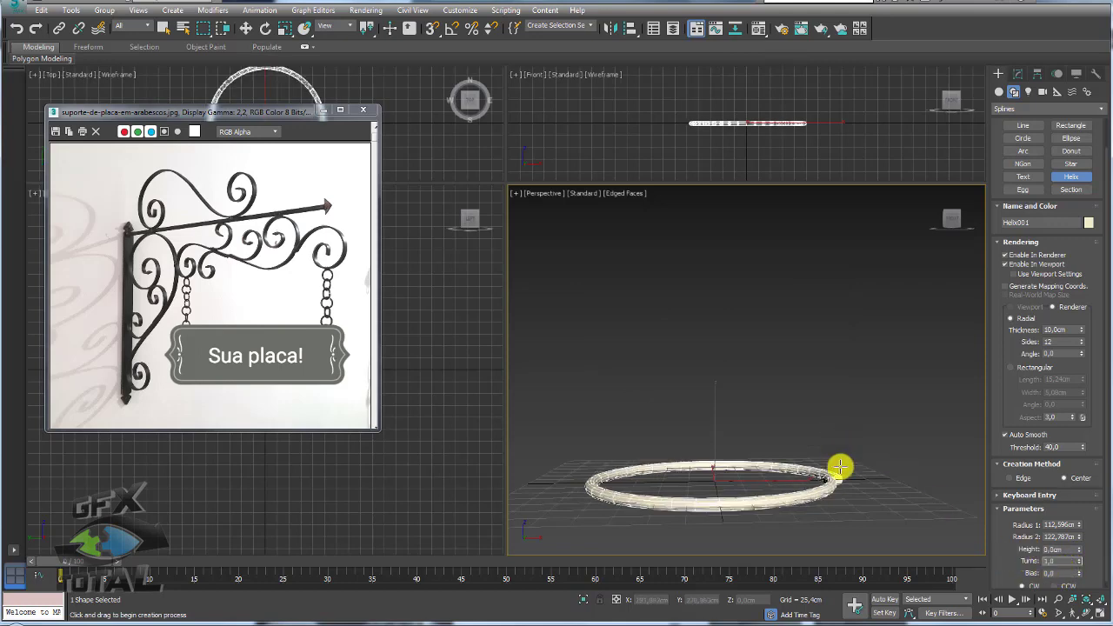
{"action": "middle_click_drag", "start_coordinate": [840, 464], "coordinate": [834, 380], "text": "alt"}
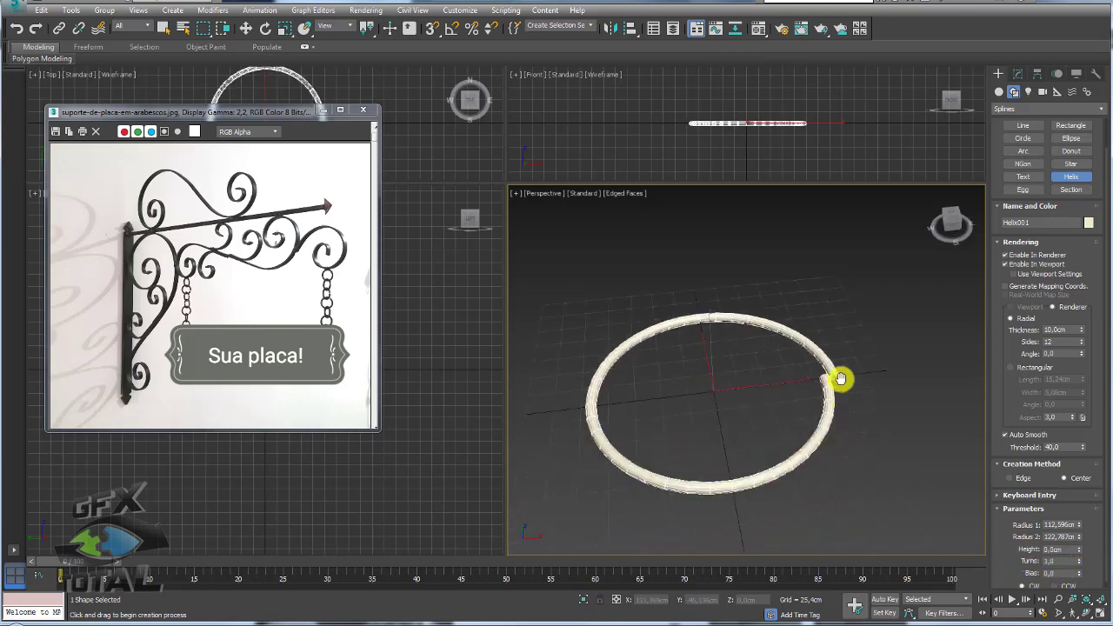
{"action": "double_click", "coordinate": [1056, 536]}
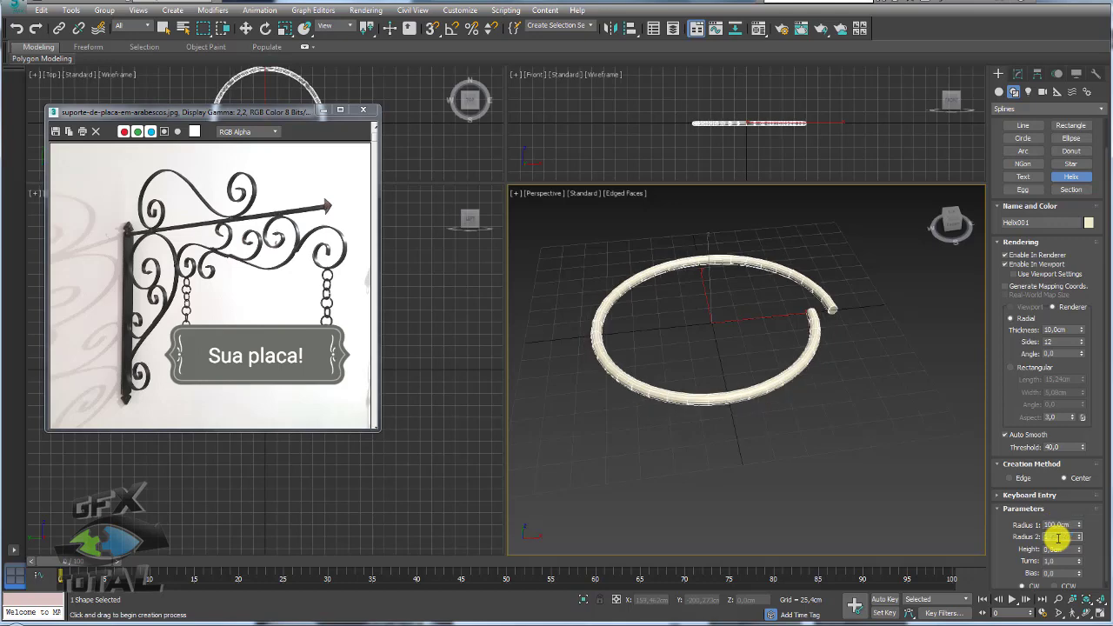
{"action": "type", "text": "100"}
{"action": "key", "text": "Return"}
{"action": "mouse_move", "coordinate": [914, 391]}
{"action": "middle_mouse_down", "text": "alt"}
{"action": "mouse_move", "coordinate": [772, 377]}
{"action": "mouse_move", "coordinate": [899, 484]}
{"action": "middle_mouse_up", "text": "alt"}
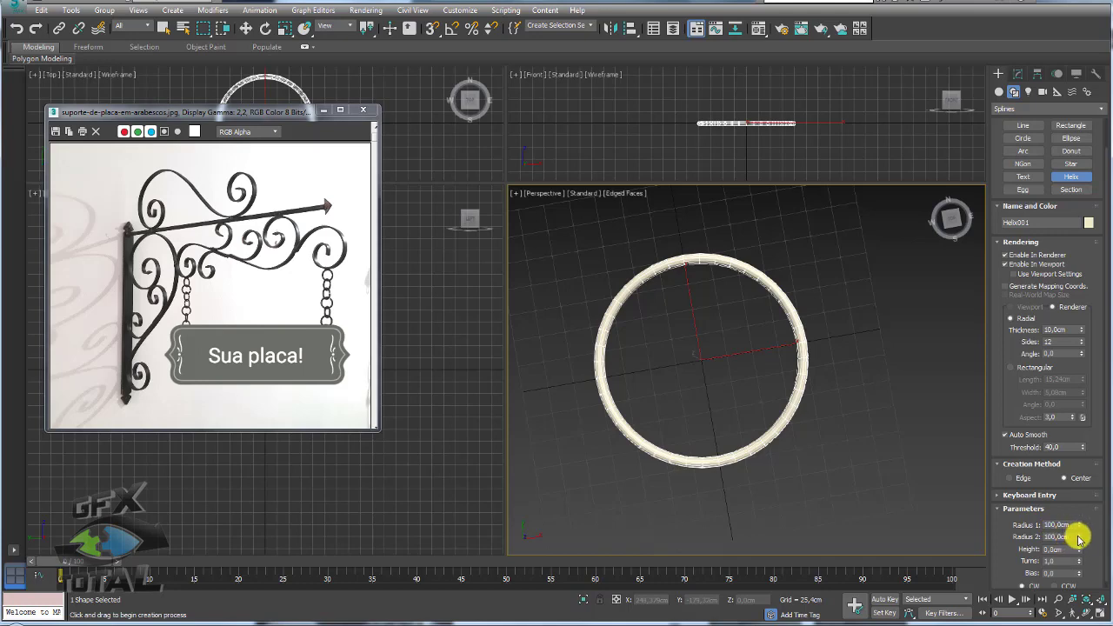
Try shrinking Radius 2, cancel it, then reduce Turns to 0,66
{"action": "left_click_drag", "start_coordinate": [1079, 537], "coordinate": [1078, 593]}
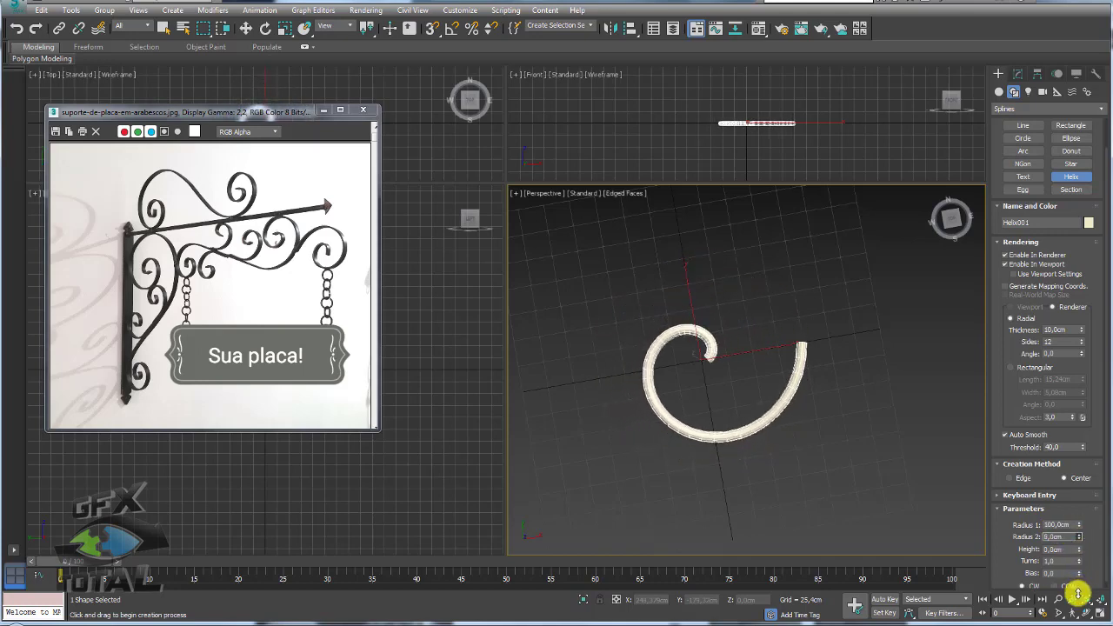
{"action": "right_click", "coordinate": [1063, 578]}
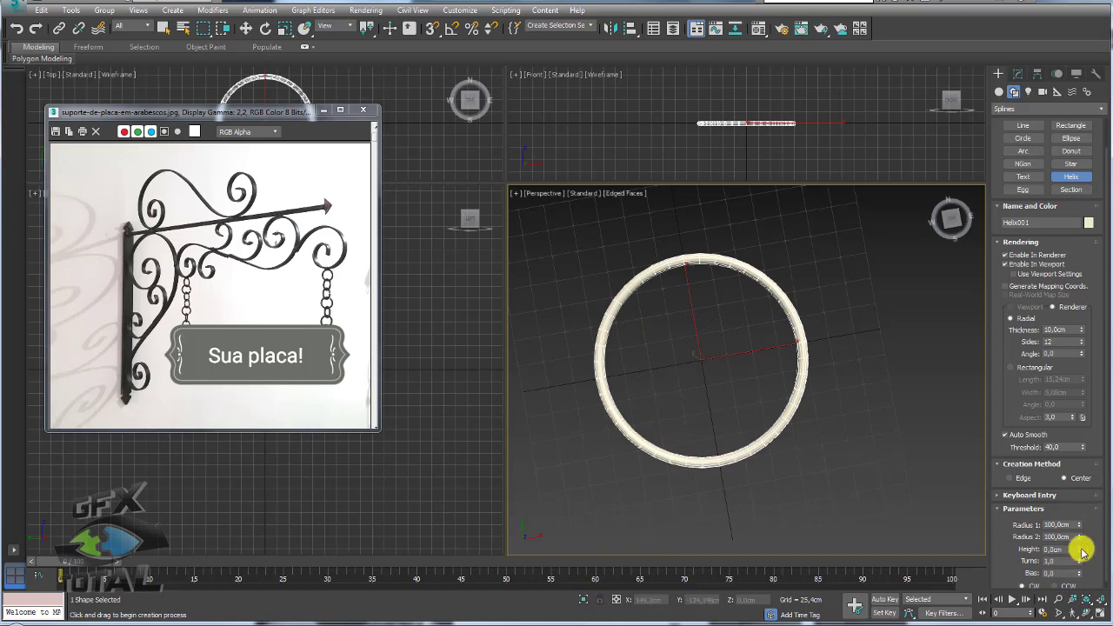
{"action": "left_click_drag", "start_coordinate": [1078, 563], "coordinate": [1087, 603]}
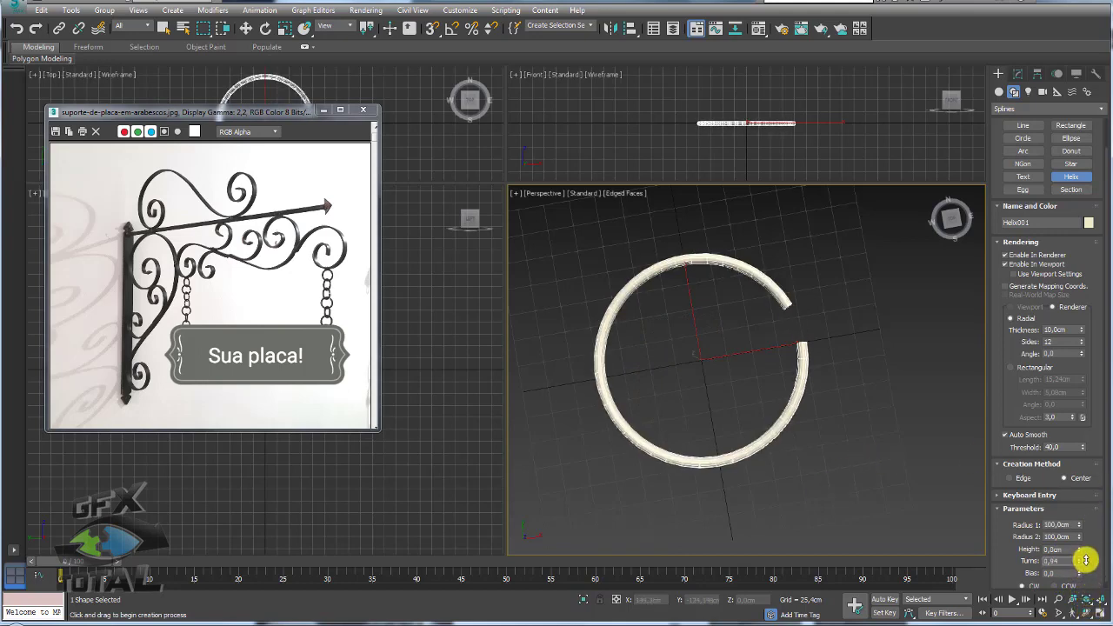
{"action": "left_click_drag", "start_coordinate": [1086, 603], "coordinate": [1086, 578]}
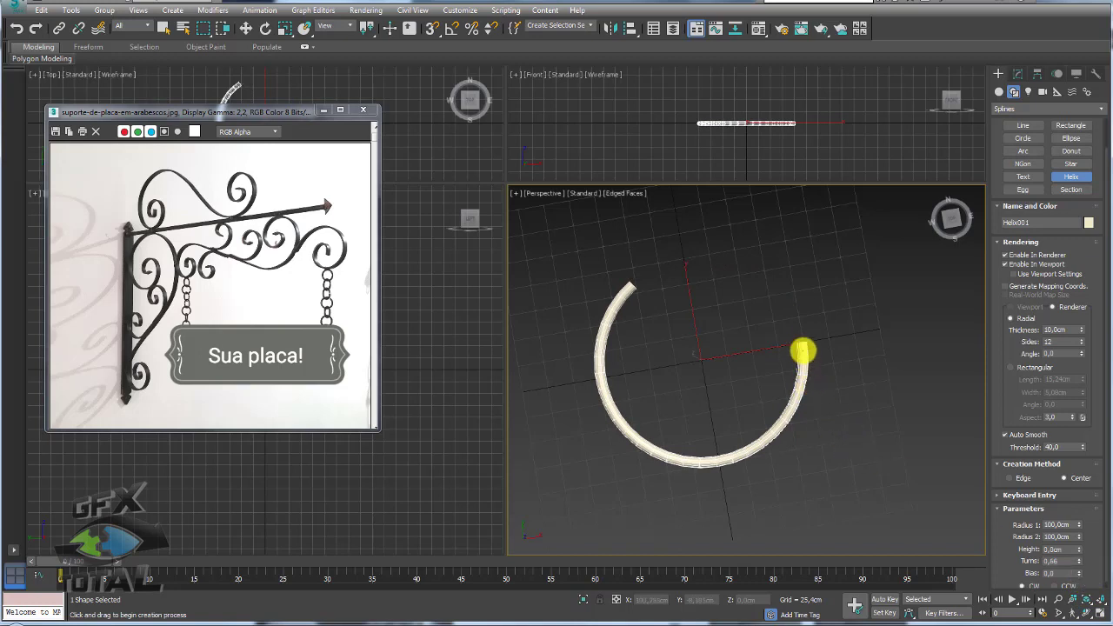
{"action": "mouse_move", "coordinate": [801, 346]}
{"action": "left_mouse_down"}
{"action": "mouse_move", "coordinate": [800, 405]}
{"action": "mouse_move", "coordinate": [578, 372]}
{"action": "left_mouse_up"}
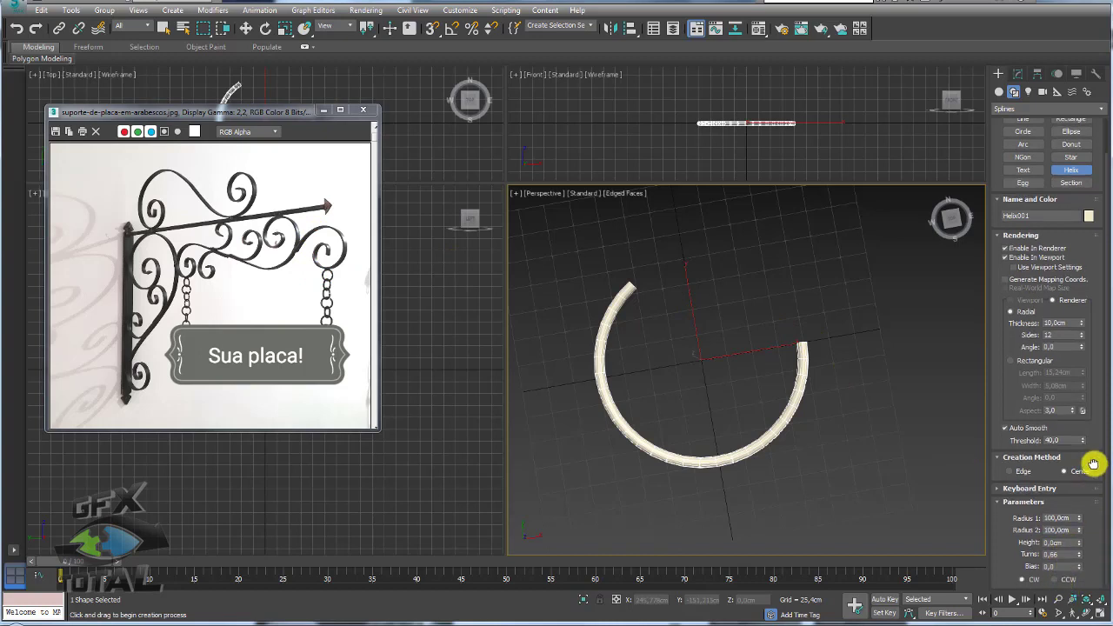
Set Turns to 1,5, test raising the height, then reset Height to 0
{"action": "scroll", "coordinate": [1061, 578], "scroll_direction": "up", "scroll_amount": 1}
{"action": "left_click", "coordinate": [1062, 566]}
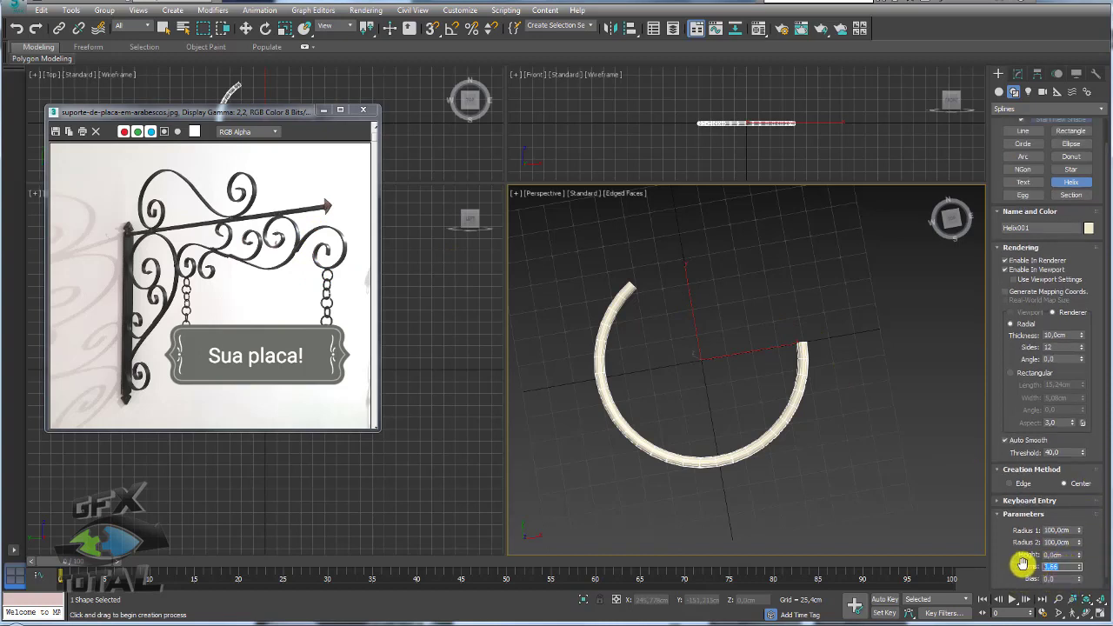
{"action": "type", "text": "1,"}
{"action": "key", "text": "Return"}
{"action": "middle_click_drag", "start_coordinate": [823, 474], "coordinate": [946, 453], "text": "alt"}
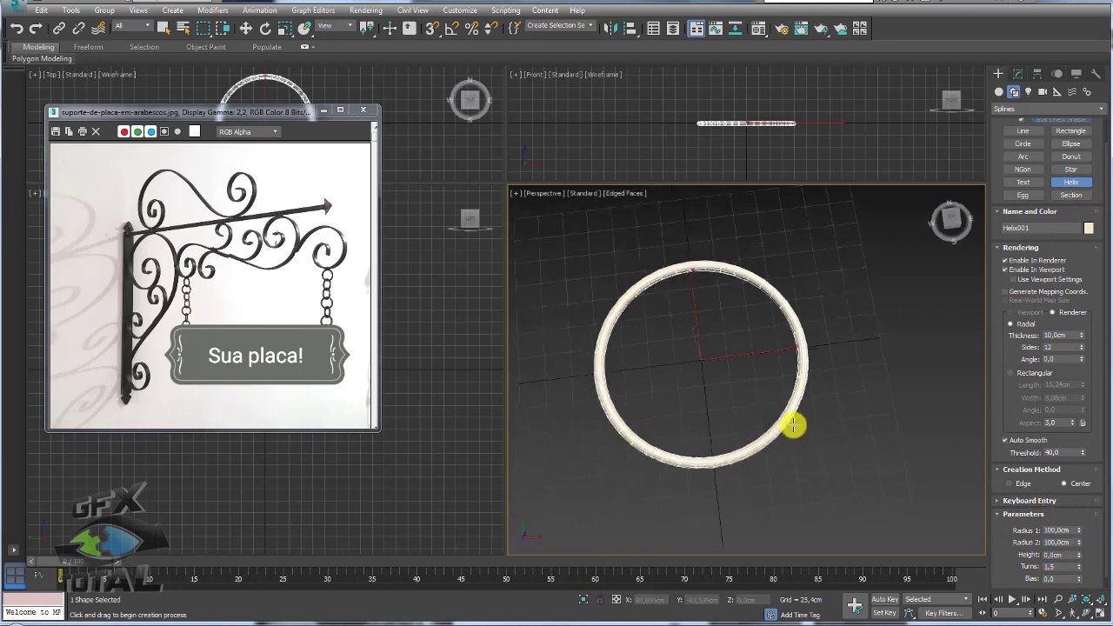
{"action": "left_click_drag", "start_coordinate": [1080, 559], "coordinate": [926, 55]}
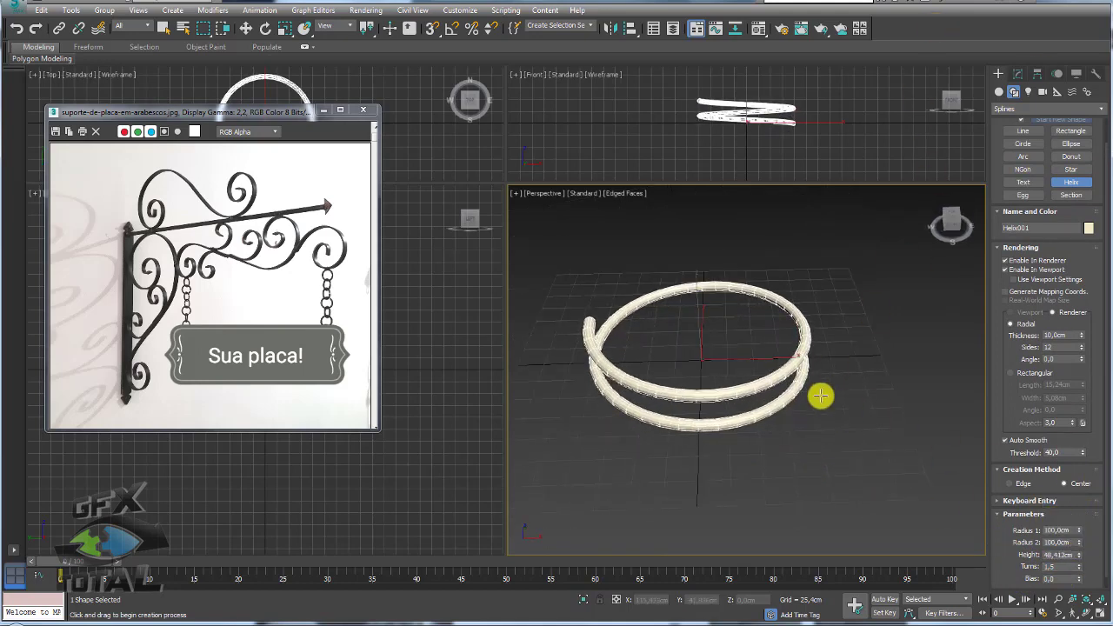
{"action": "mouse_move", "coordinate": [819, 392]}
{"action": "middle_mouse_down", "text": "alt"}
{"action": "mouse_move", "coordinate": [775, 439]}
{"action": "mouse_move", "coordinate": [812, 420]}
{"action": "middle_mouse_up", "text": "alt"}
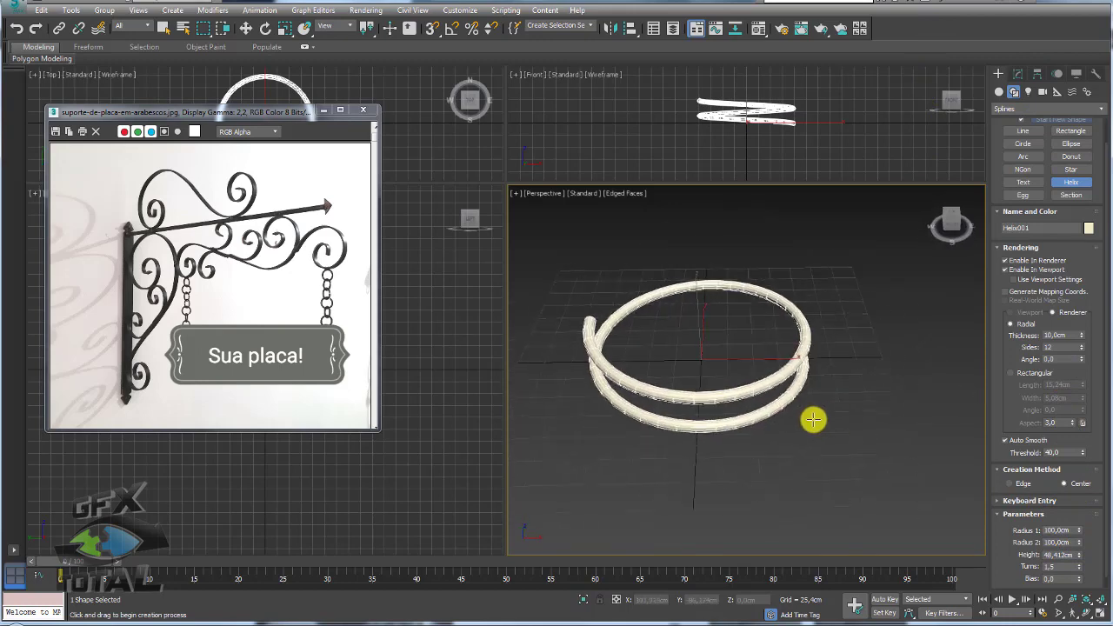
{"action": "right_click", "coordinate": [1079, 554]}
{"action": "mouse_move", "coordinate": [813, 354]}
{"action": "middle_mouse_down", "text": "alt"}
{"action": "mouse_move", "coordinate": [812, 385]}
{"action": "mouse_move", "coordinate": [876, 437]}
{"action": "middle_mouse_up", "text": "alt"}
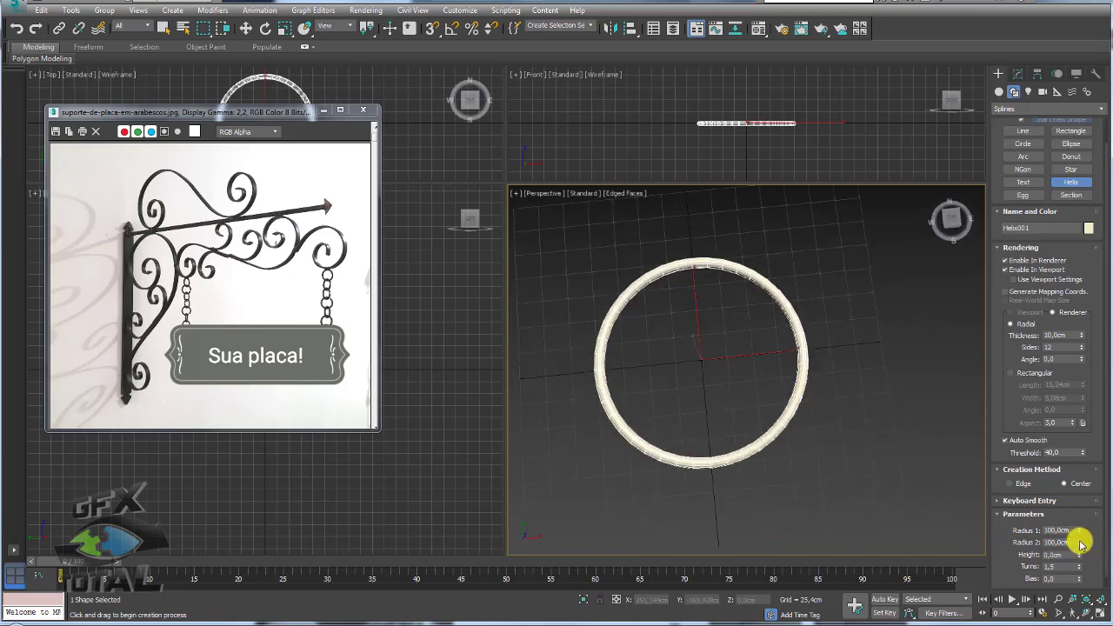
Drag Radius 2 down to 17 cm to form an inward spiral, then reposition the view
{"action": "left_click_drag", "start_coordinate": [1079, 541], "coordinate": [1079, 590]}
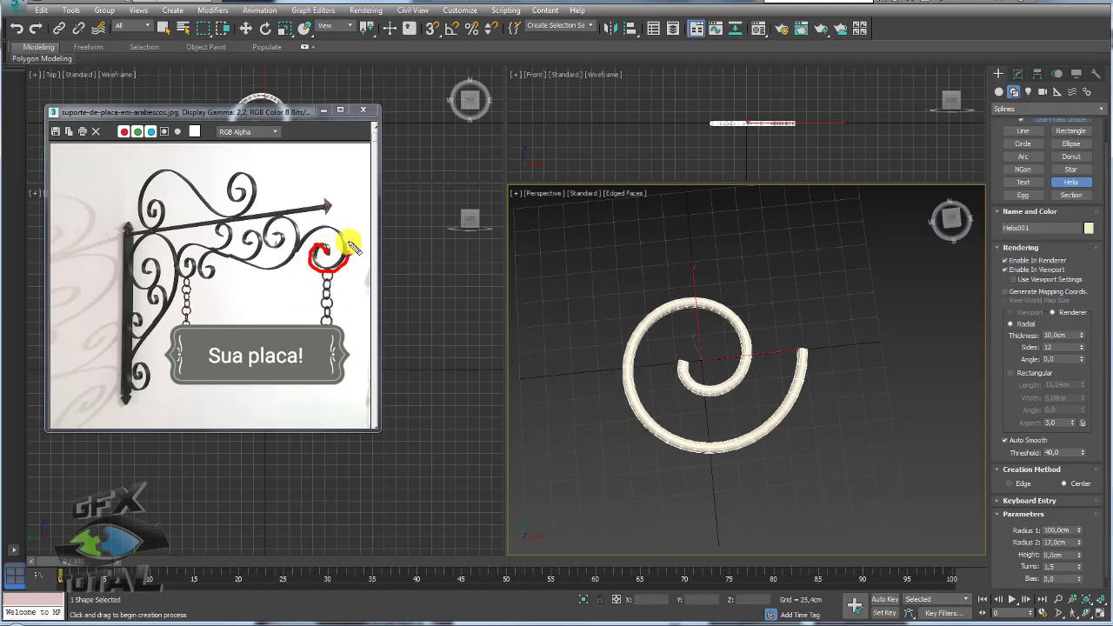
{"action": "left_click_drag", "start_coordinate": [351, 247], "coordinate": [300, 252]}
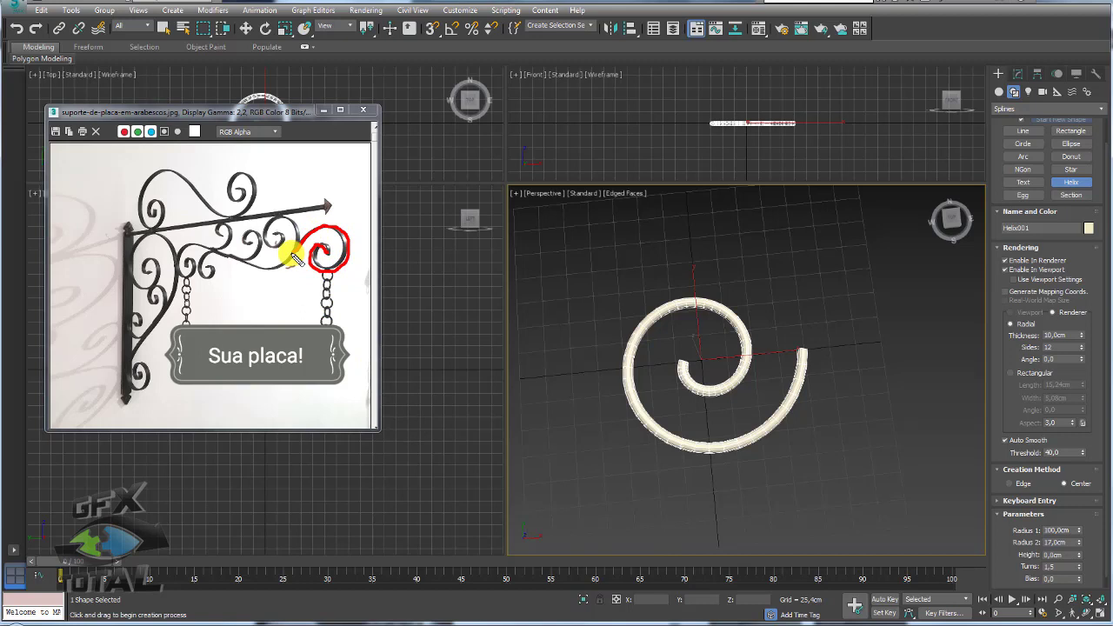
{"action": "mouse_move", "coordinate": [732, 368]}
{"action": "middle_mouse_down"}
{"action": "mouse_move", "coordinate": [651, 333]}
{"action": "mouse_move", "coordinate": [678, 377]}
{"action": "mouse_move", "coordinate": [677, 331]}
{"action": "middle_mouse_up"}
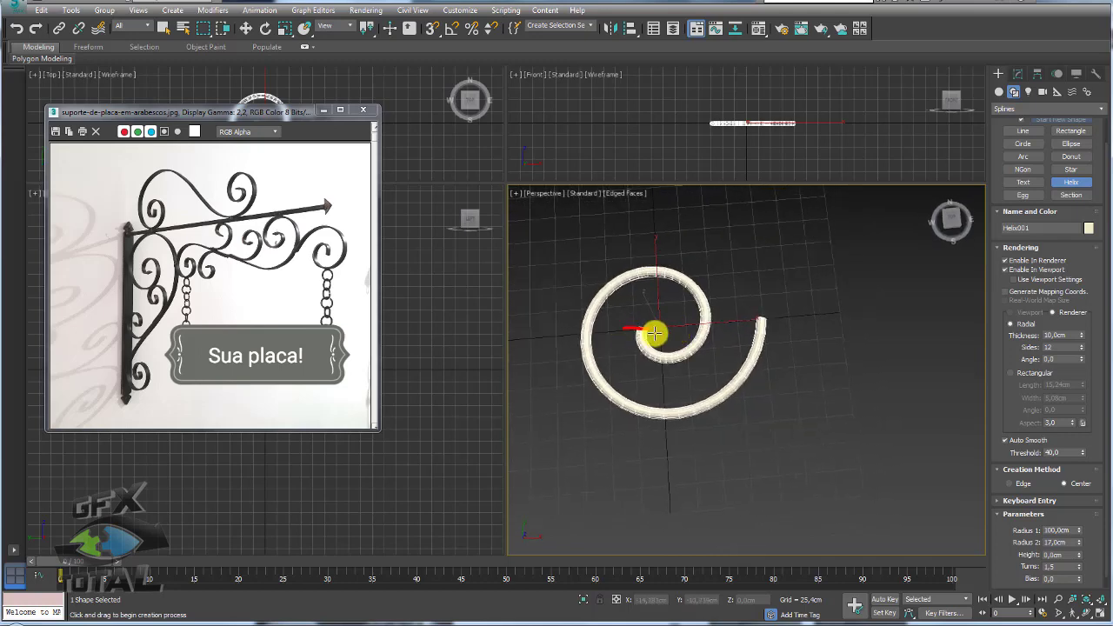
{"action": "left_click_drag", "start_coordinate": [687, 343], "coordinate": [700, 366]}
{"action": "left_click_drag", "start_coordinate": [702, 326], "coordinate": [734, 339]}
{"action": "left_click_drag", "start_coordinate": [693, 277], "coordinate": [702, 289]}
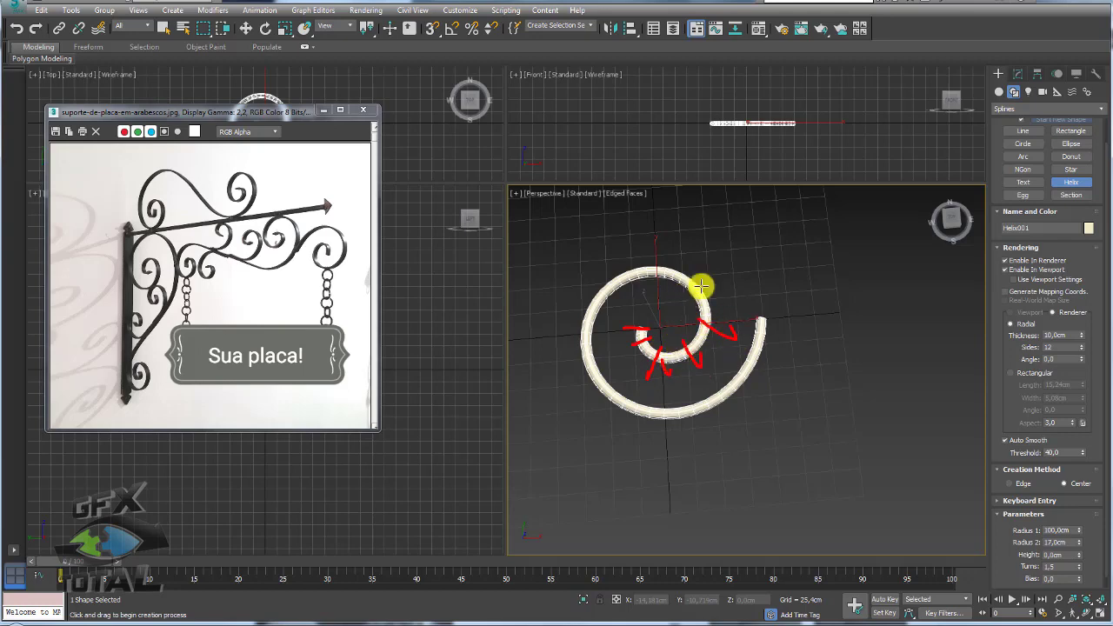
{"action": "left_click_drag", "start_coordinate": [631, 248], "coordinate": [643, 265]}
{"action": "left_click_drag", "start_coordinate": [560, 277], "coordinate": [606, 287]}
Shift-move a copy, Helix002, to the right and disable its viewport rendering
{"action": "scroll", "coordinate": [647, 348], "scroll_direction": "down", "scroll_amount": 3}
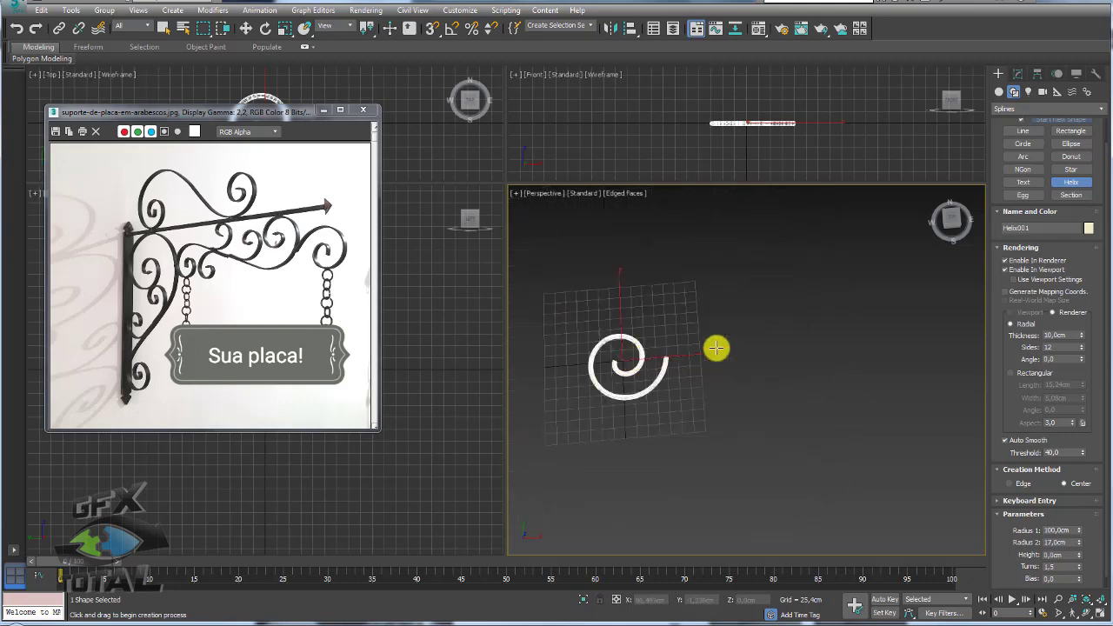
{"action": "left_click", "coordinate": [1017, 75]}
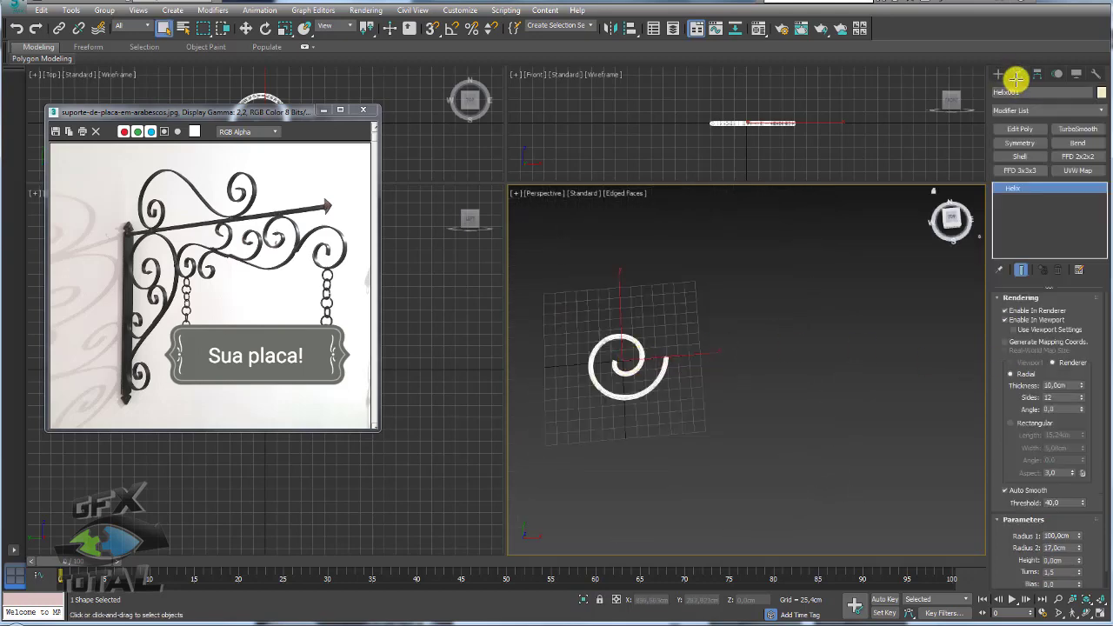
{"action": "key", "text": "w"}
{"action": "left_click_drag", "start_coordinate": [663, 368], "coordinate": [783, 390], "text": "shift"}
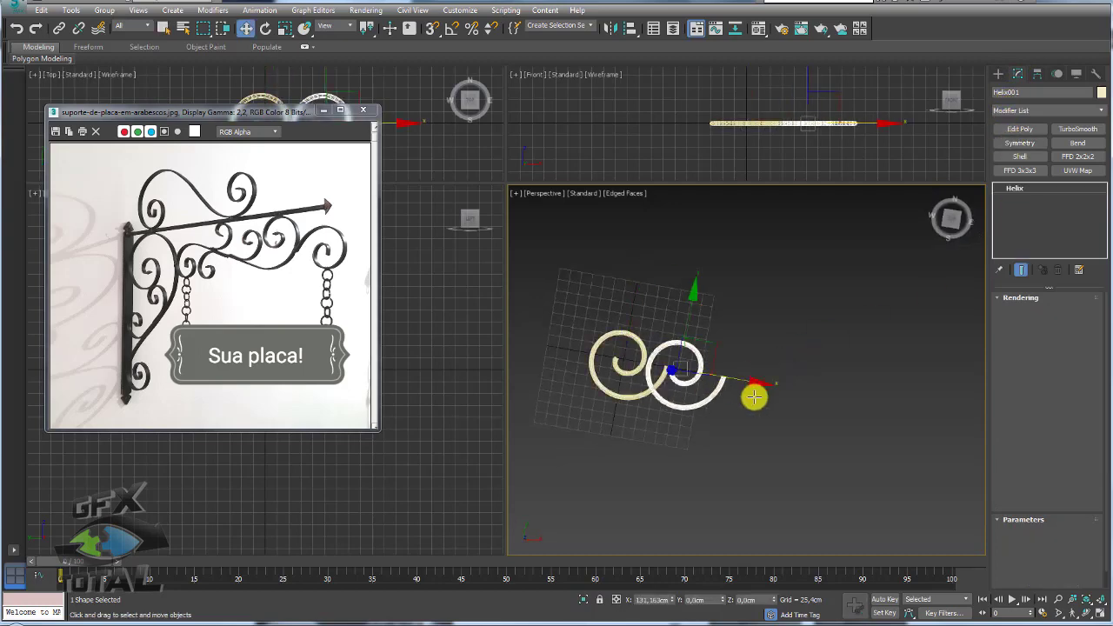
{"action": "left_click", "coordinate": [558, 362]}
{"action": "mouse_move", "coordinate": [736, 365]}
{"action": "middle_mouse_down", "text": "alt"}
{"action": "mouse_move", "coordinate": [736, 326]}
{"action": "mouse_move", "coordinate": [596, 336]}
{"action": "mouse_move", "coordinate": [792, 377]}
{"action": "mouse_move", "coordinate": [748, 414]}
{"action": "middle_mouse_up", "text": "alt"}
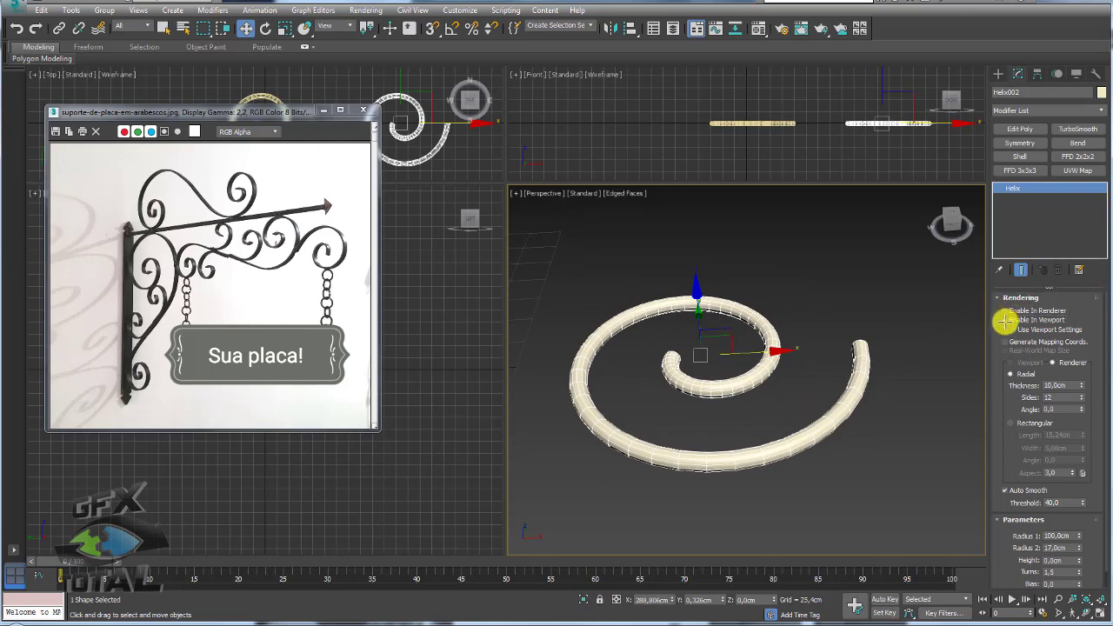
{"action": "left_click", "coordinate": [1004, 320]}
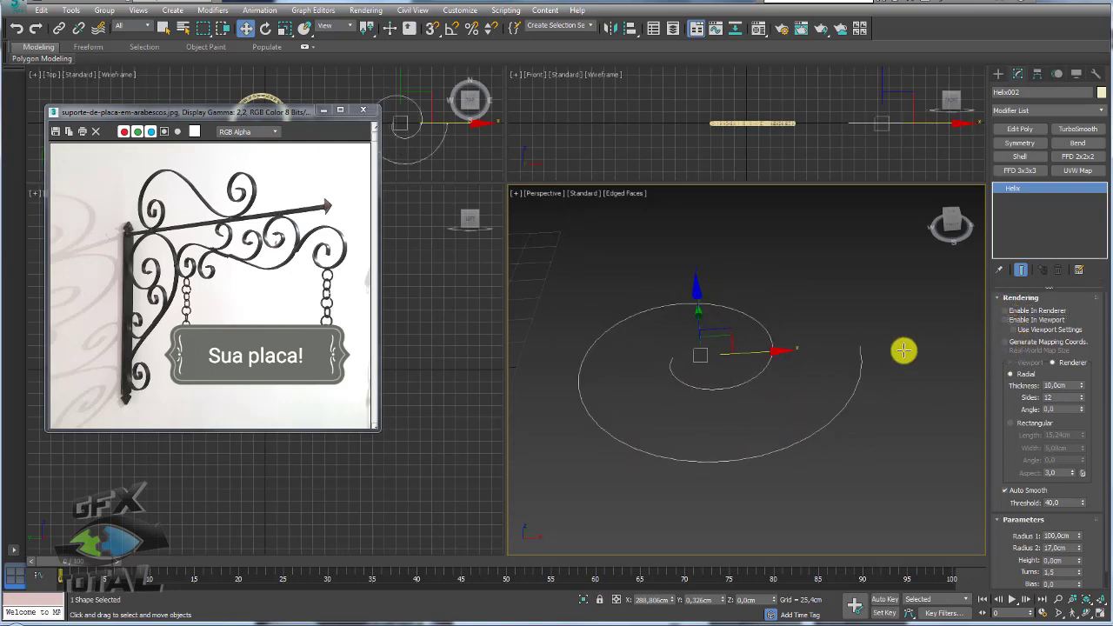
Convert Helix002 to an editable spline and try selecting vertices at Vertex level
{"action": "right_click", "coordinate": [764, 316]}
{"action": "mouse_move", "coordinate": [786, 456]}
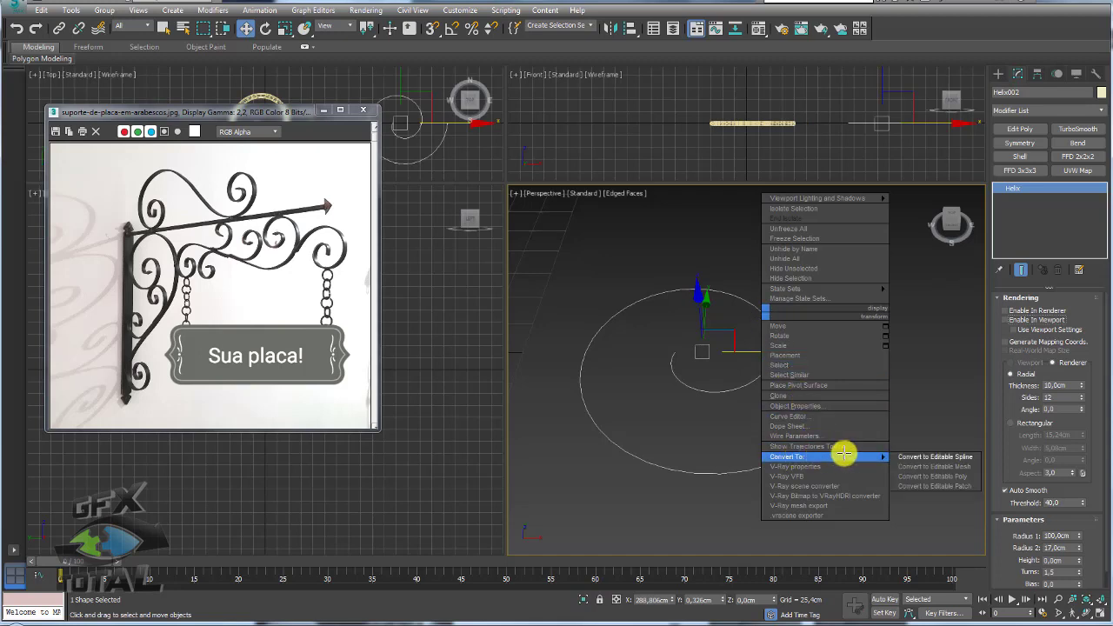
{"action": "left_click", "coordinate": [943, 455]}
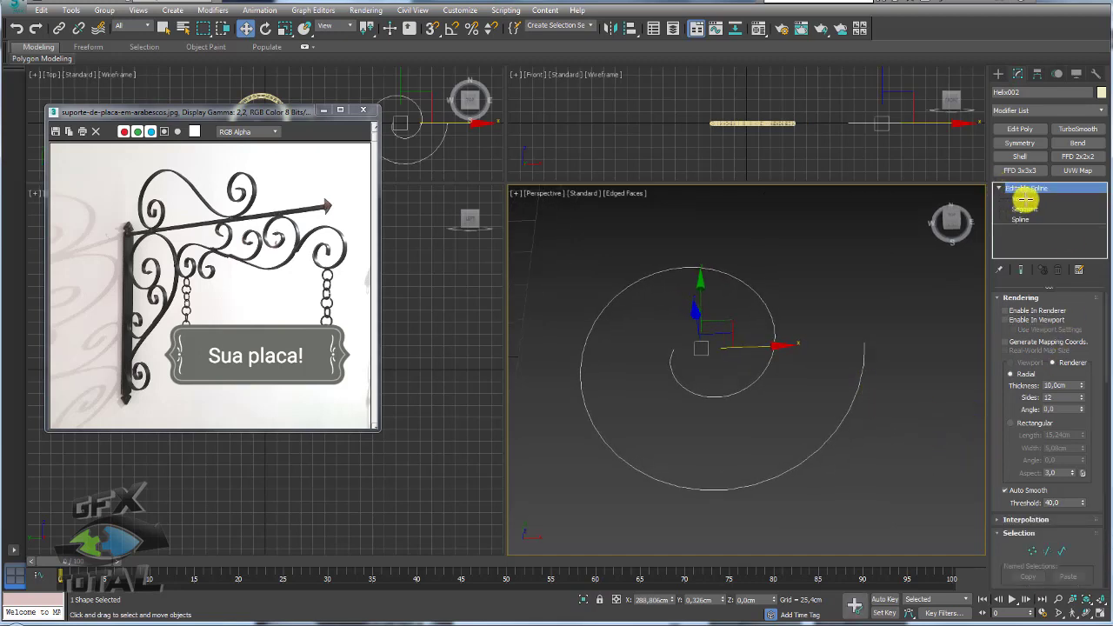
{"action": "left_click", "coordinate": [1022, 198]}
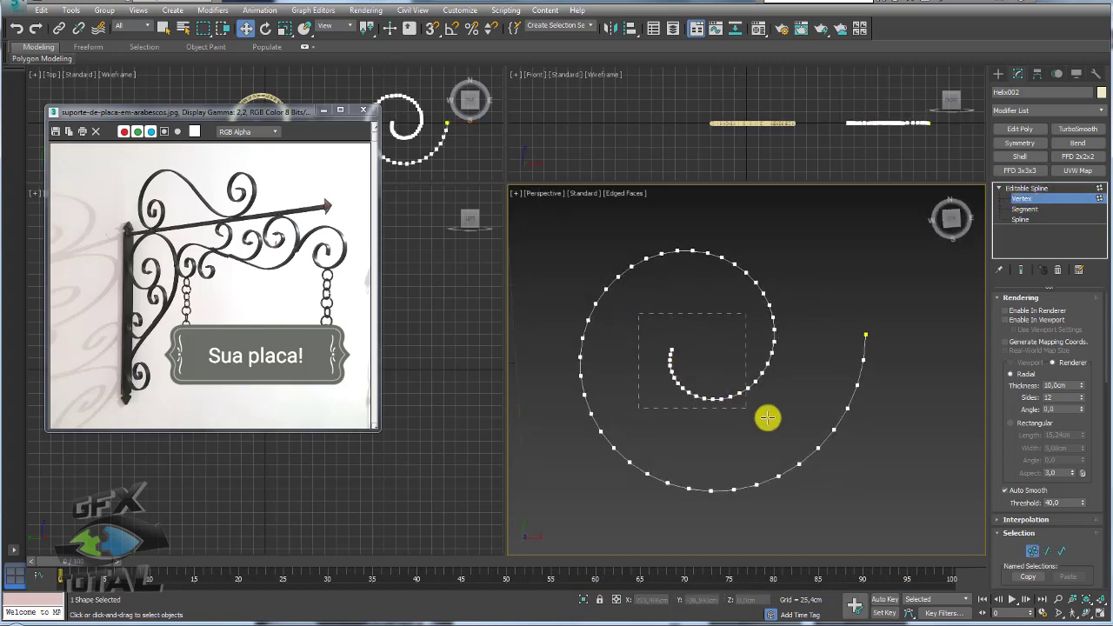
{"action": "left_click_drag", "start_coordinate": [639, 314], "coordinate": [782, 424]}
{"action": "left_click", "coordinate": [643, 400]}
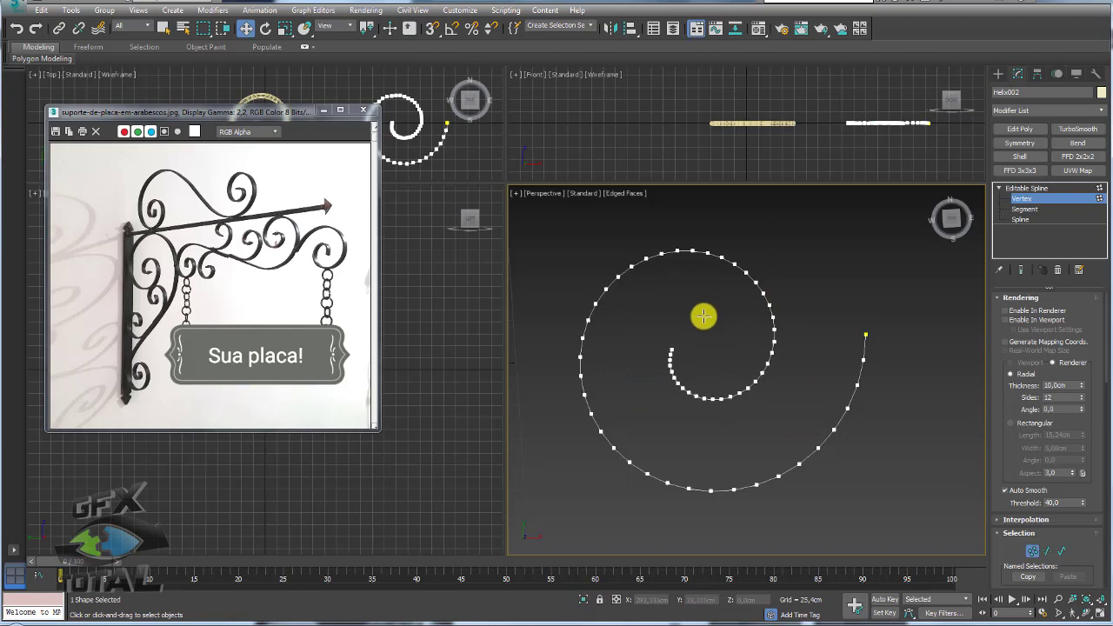
{"action": "left_click_drag", "start_coordinate": [669, 272], "coordinate": [591, 218]}
{"action": "left_click_drag", "start_coordinate": [620, 384], "coordinate": [532, 281], "text": "ctrl"}
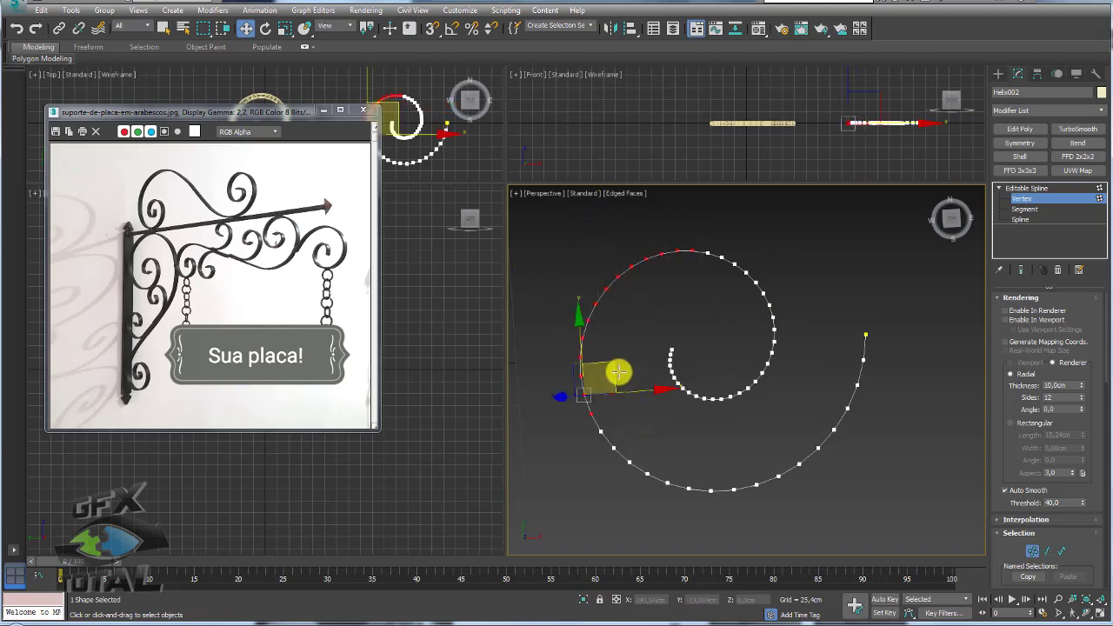
Select the spiral's lower-left end vertices and move them up-left to reshape the tail
{"action": "left_click", "coordinate": [652, 296]}
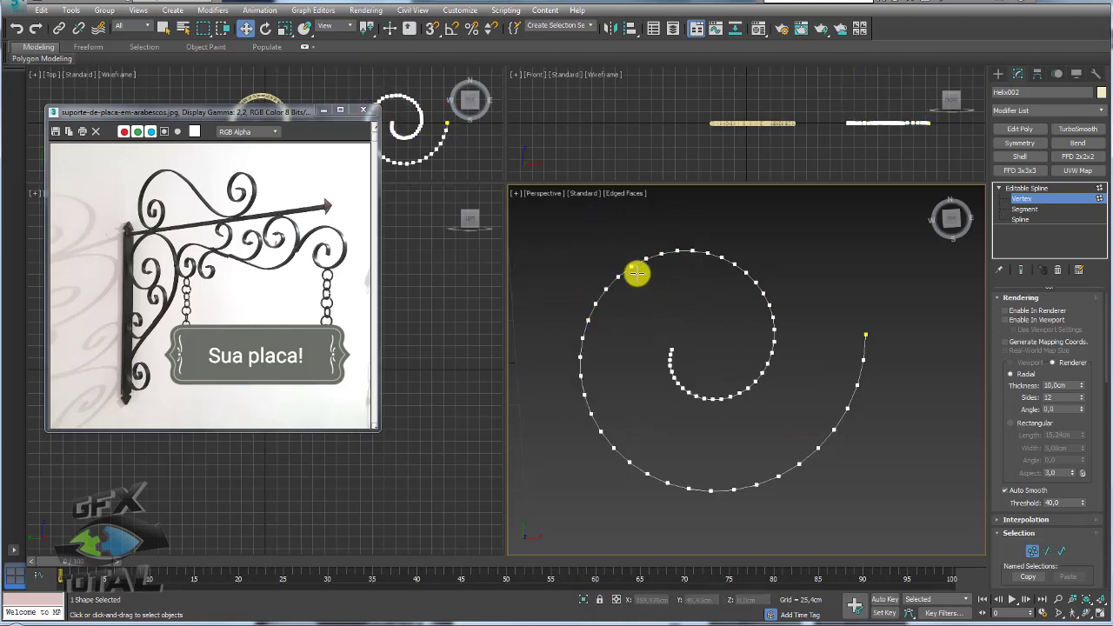
{"action": "left_click", "coordinate": [632, 264]}
{"action": "left_click_drag", "start_coordinate": [704, 296], "coordinate": [672, 244]}
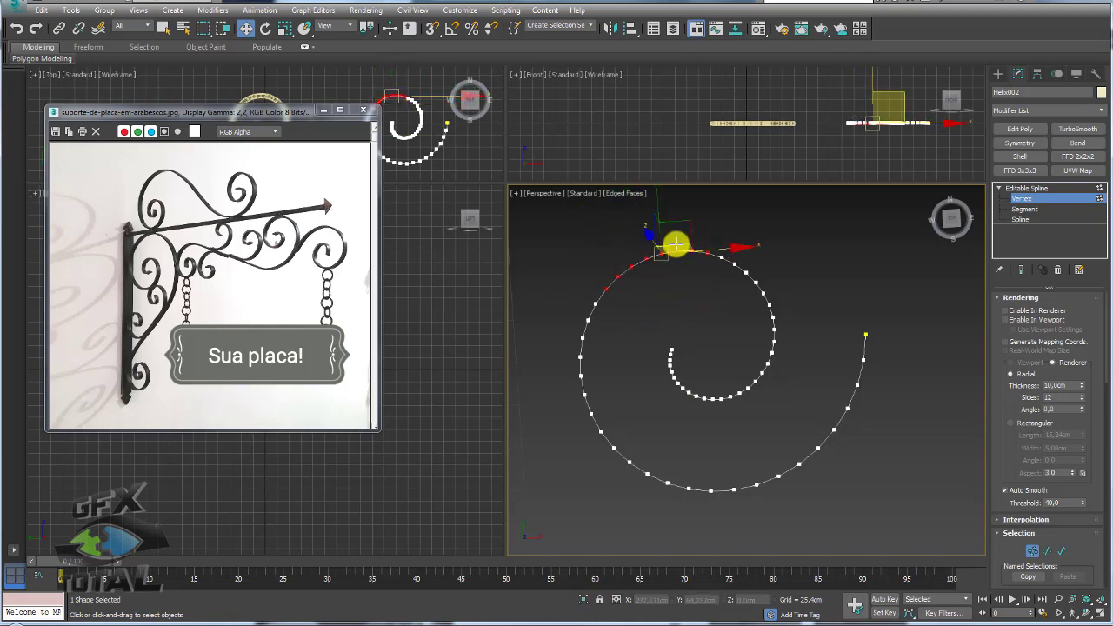
{"action": "scroll", "coordinate": [696, 291], "scroll_direction": "down", "scroll_amount": 2}
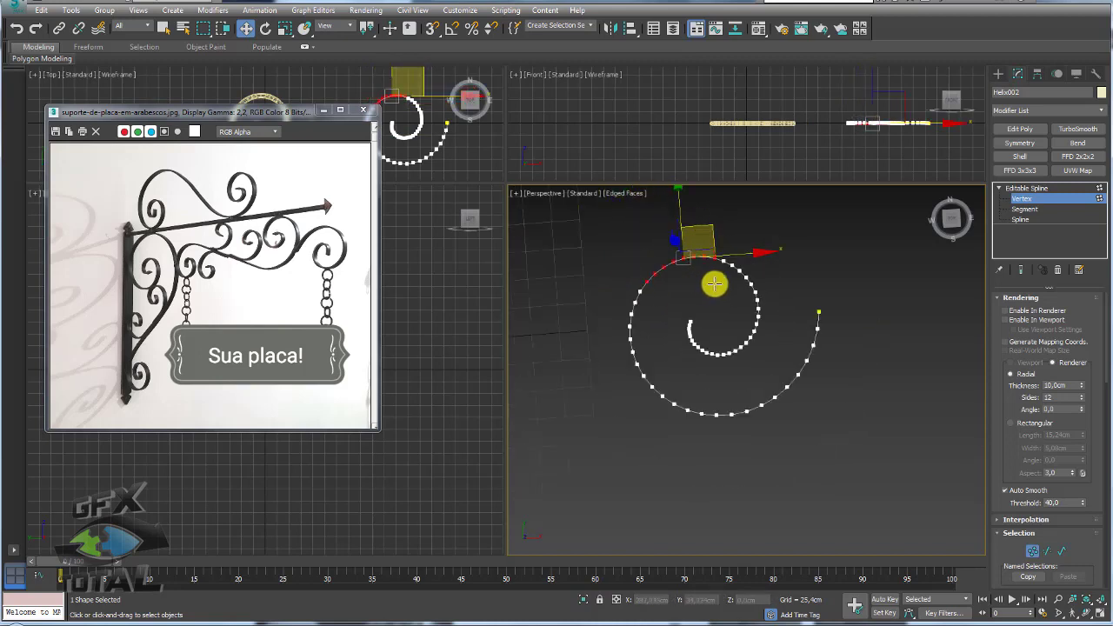
{"action": "left_click_drag", "start_coordinate": [735, 263], "coordinate": [663, 397]}
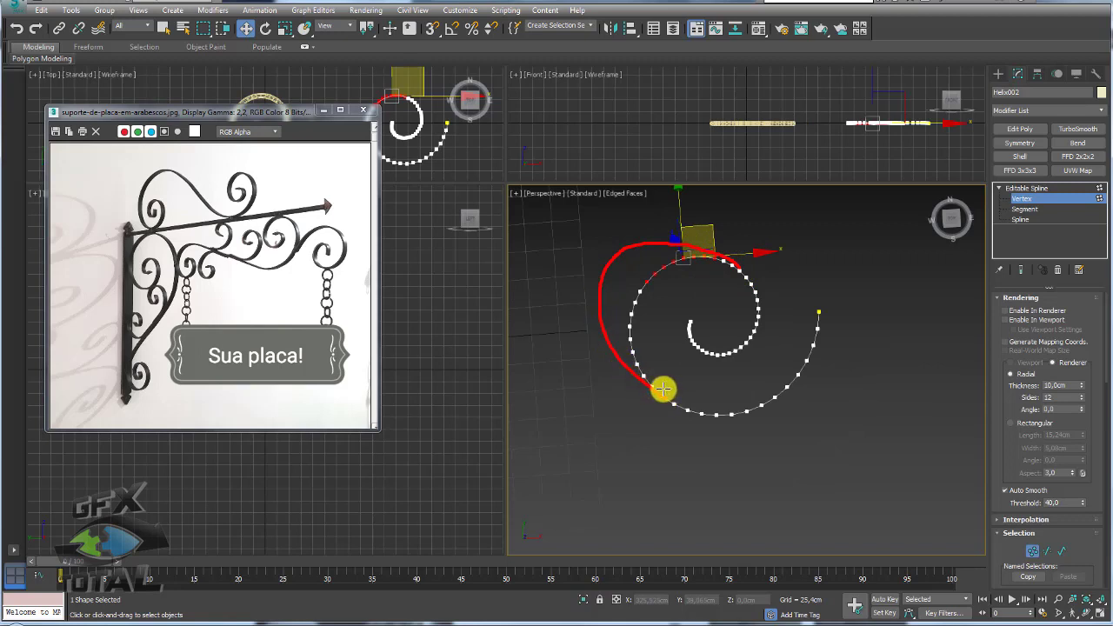
{"action": "left_click_drag", "start_coordinate": [663, 389], "coordinate": [645, 379]}
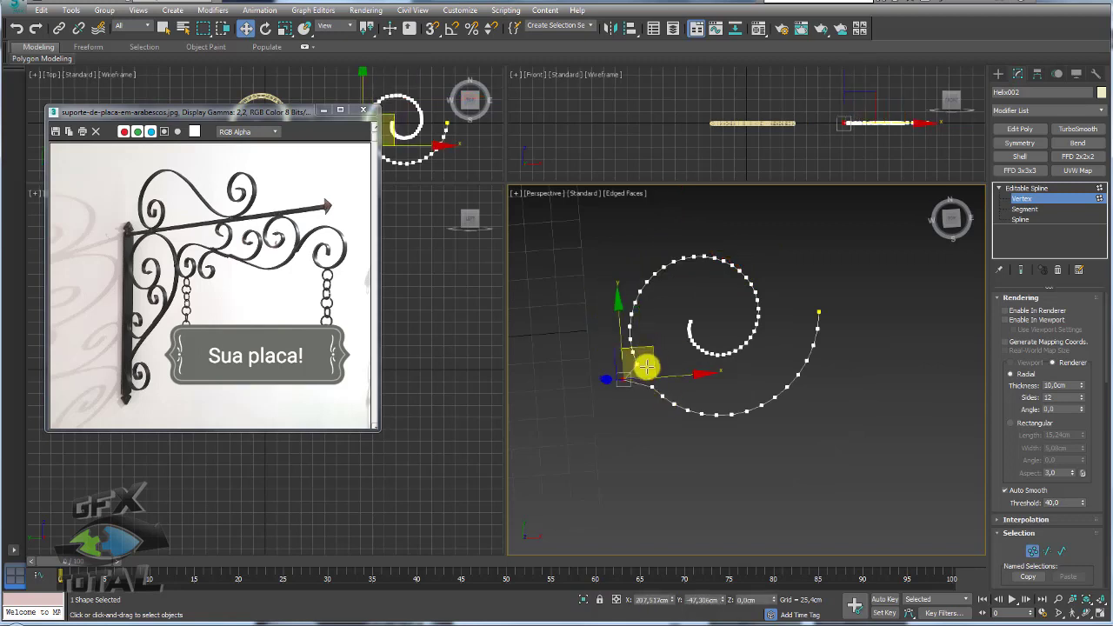
{"action": "left_click", "coordinate": [635, 363]}
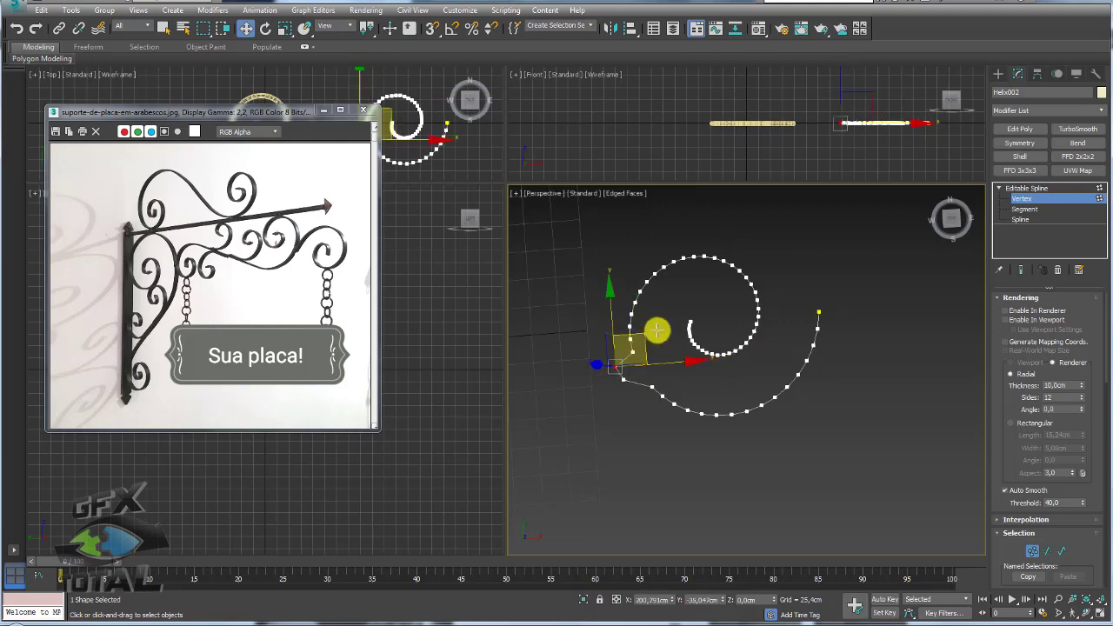
{"action": "mouse_move", "coordinate": [660, 328]}
{"action": "left_mouse_down"}
{"action": "mouse_move", "coordinate": [636, 316]}
{"action": "mouse_move", "coordinate": [656, 341]}
{"action": "mouse_move", "coordinate": [701, 357]}
{"action": "mouse_move", "coordinate": [698, 380]}
{"action": "mouse_move", "coordinate": [611, 351]}
{"action": "left_mouse_up"}
{"action": "mouse_move", "coordinate": [703, 357]}
{"action": "middle_mouse_down", "text": "alt"}
{"action": "mouse_move", "coordinate": [722, 395]}
{"action": "mouse_move", "coordinate": [621, 316]}
{"action": "middle_mouse_up", "text": "alt"}
Exit Vertex level and add a Normalize Spline modifier to Helix002
{"action": "left_click", "coordinate": [1027, 189]}
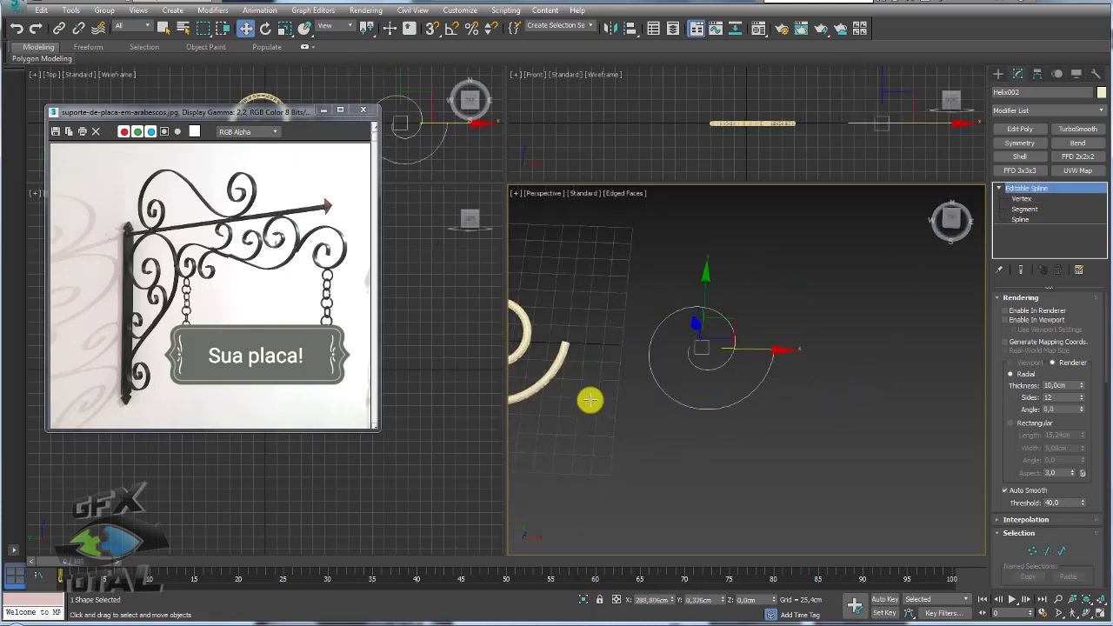
{"action": "mouse_move", "coordinate": [802, 338]}
{"action": "middle_mouse_down", "text": "alt"}
{"action": "mouse_move", "coordinate": [782, 313]}
{"action": "mouse_move", "coordinate": [783, 327]}
{"action": "middle_mouse_up", "text": "alt"}
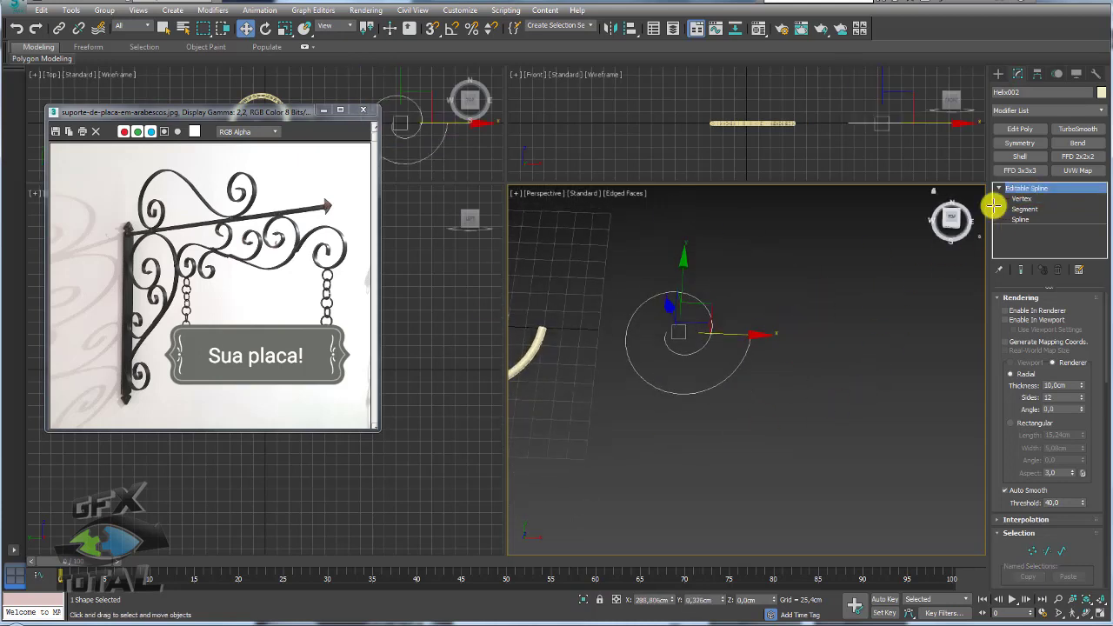
{"action": "left_click", "coordinate": [1072, 105]}
{"action": "left_click_drag", "start_coordinate": [1097, 126], "coordinate": [1103, 342]}
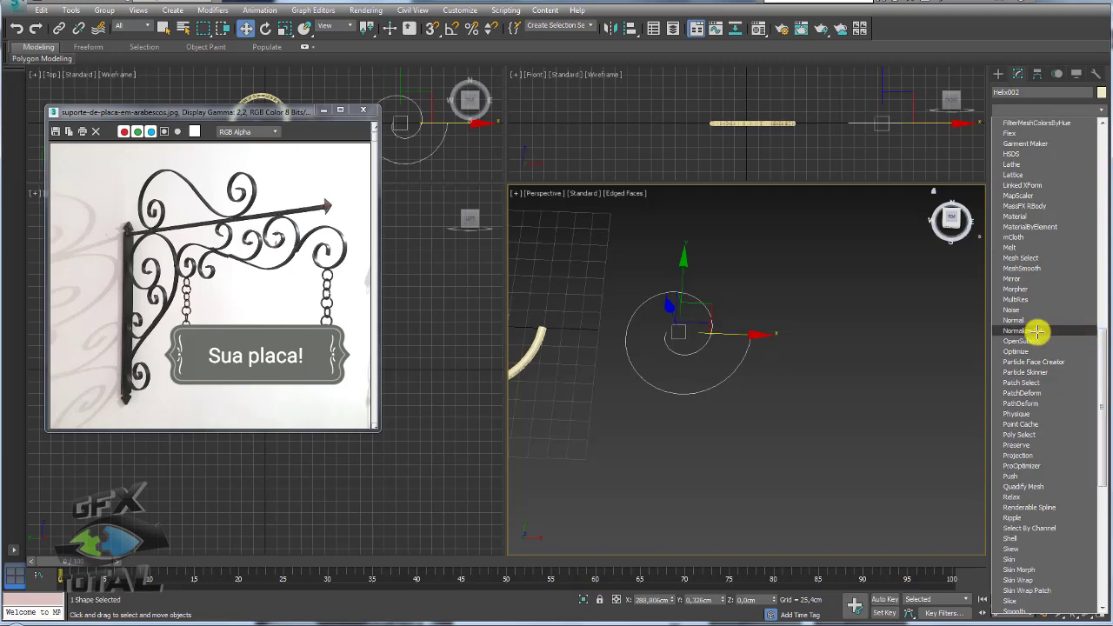
{"action": "left_click", "coordinate": [1037, 332]}
{"action": "scroll", "coordinate": [703, 339], "scroll_direction": "up", "scroll_amount": 3}
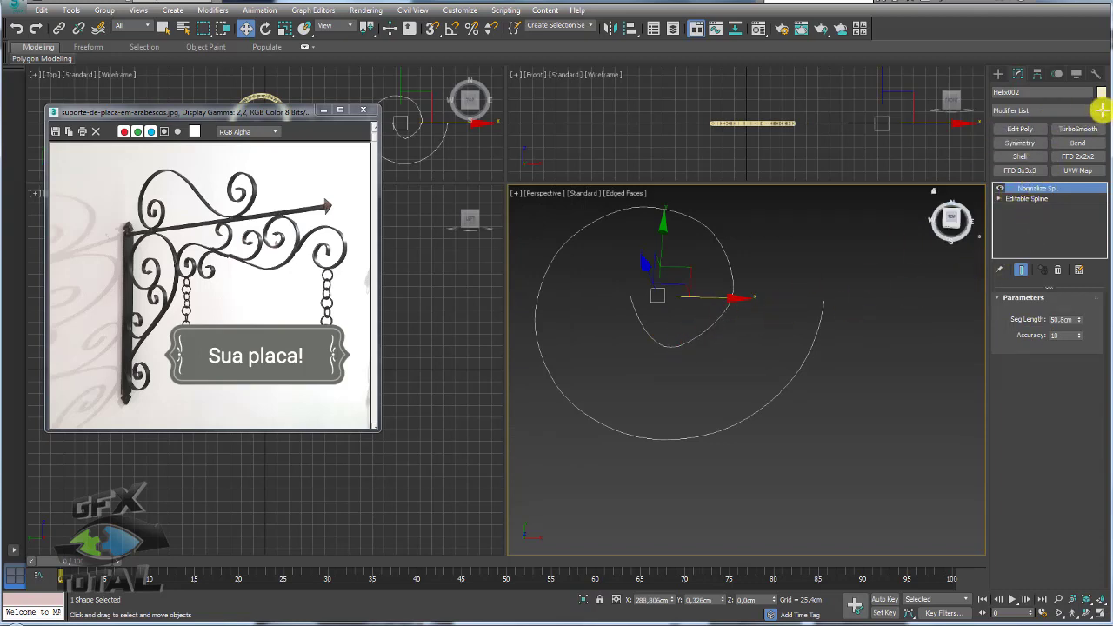
Add an Edit Spline modifier, inspect a vertex at Vertex level, then return to top level
{"action": "left_click", "coordinate": [1100, 105]}
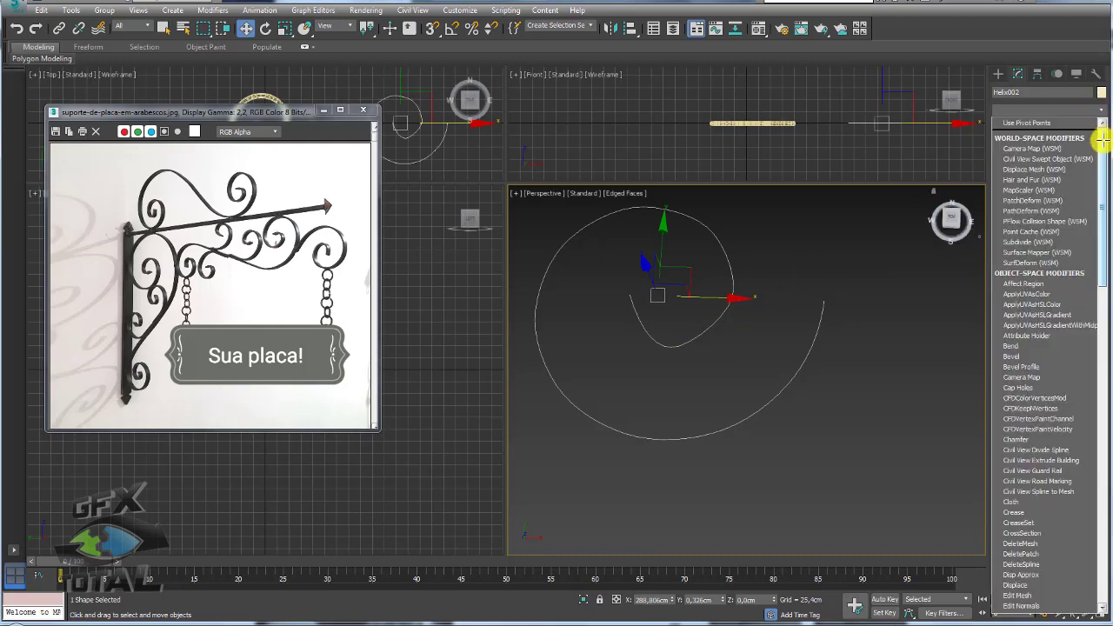
{"action": "left_click_drag", "start_coordinate": [1095, 168], "coordinate": [1097, 254]}
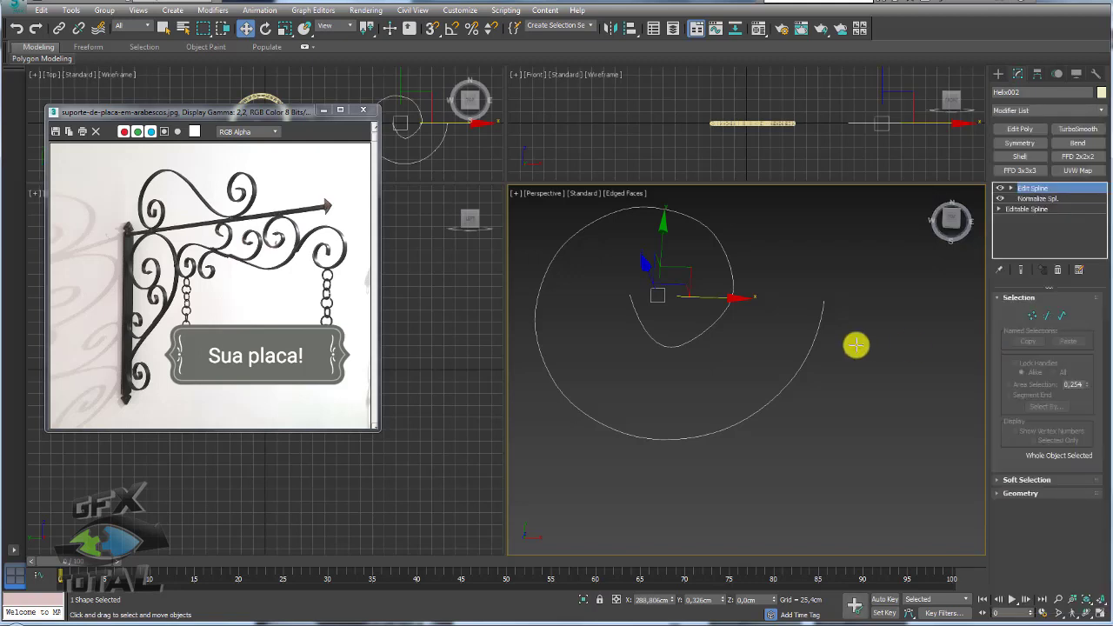
{"action": "left_click", "coordinate": [1017, 341]}
{"action": "left_click", "coordinate": [1010, 188]}
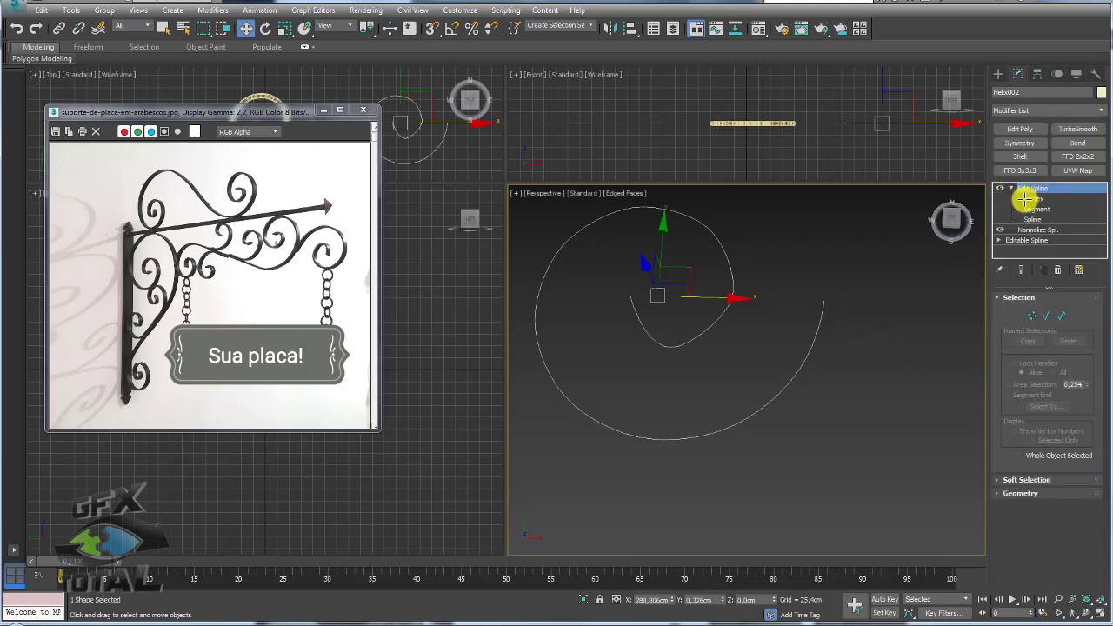
{"action": "left_click", "coordinate": [1033, 199]}
{"action": "scroll", "coordinate": [747, 303], "scroll_direction": "down", "scroll_amount": 2}
{"action": "scroll", "coordinate": [795, 296], "scroll_direction": "down", "scroll_amount": 4}
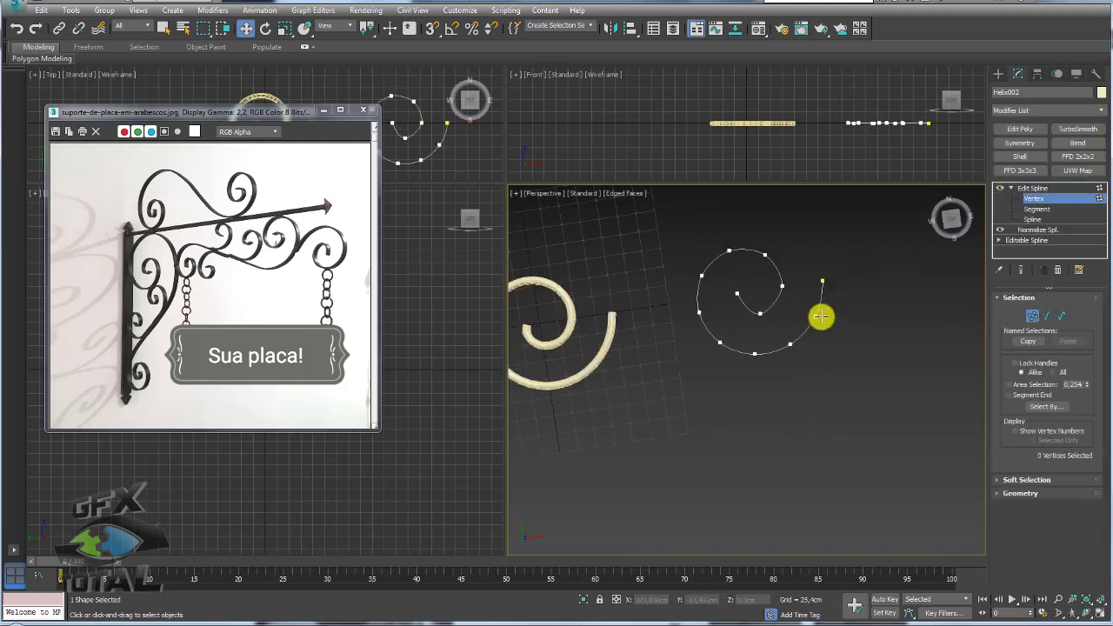
{"action": "left_click", "coordinate": [760, 311]}
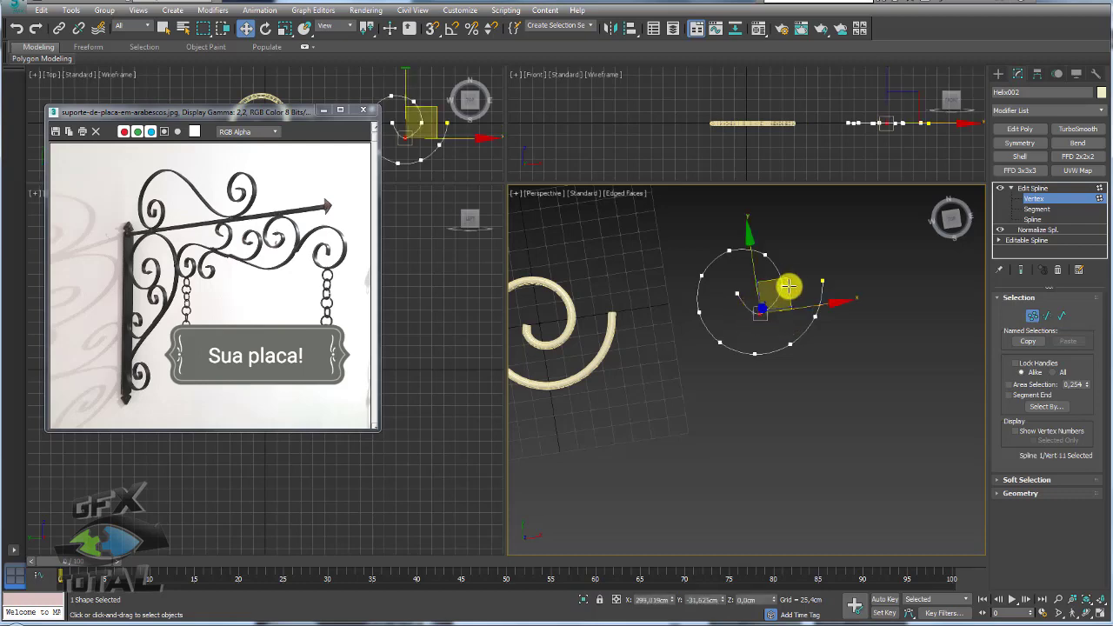
{"action": "middle_click_drag", "start_coordinate": [792, 277], "coordinate": [757, 293], "text": "alt"}
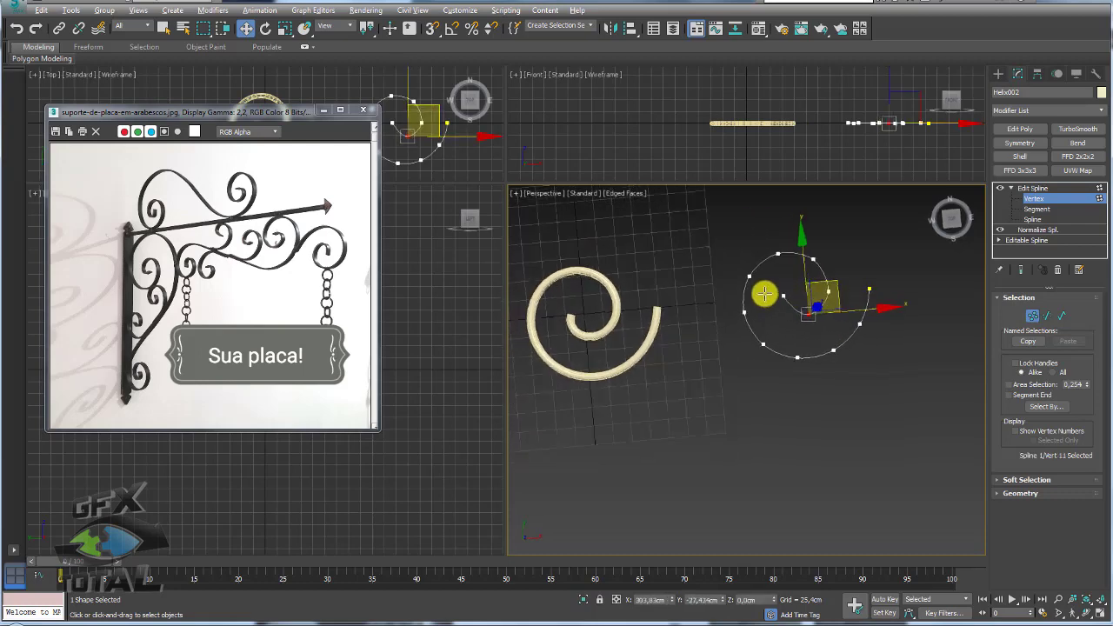
{"action": "left_click", "coordinate": [1027, 187]}
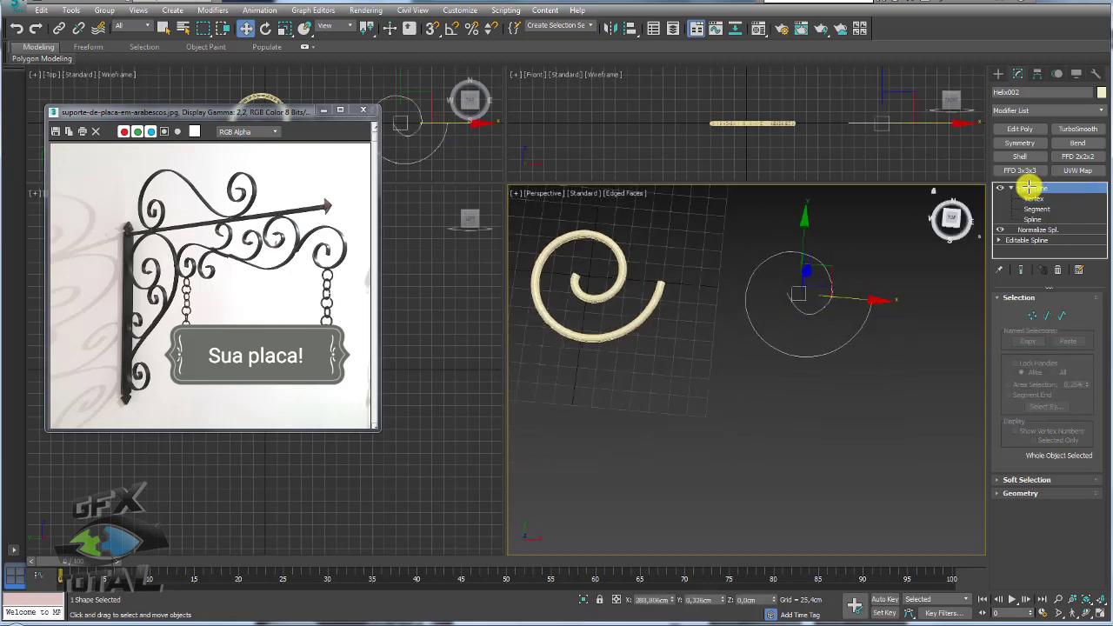
Collapse Helix002's modifier stack into an editable spline
{"action": "right_click", "coordinate": [825, 278]}
{"action": "left_click", "coordinate": [987, 419]}
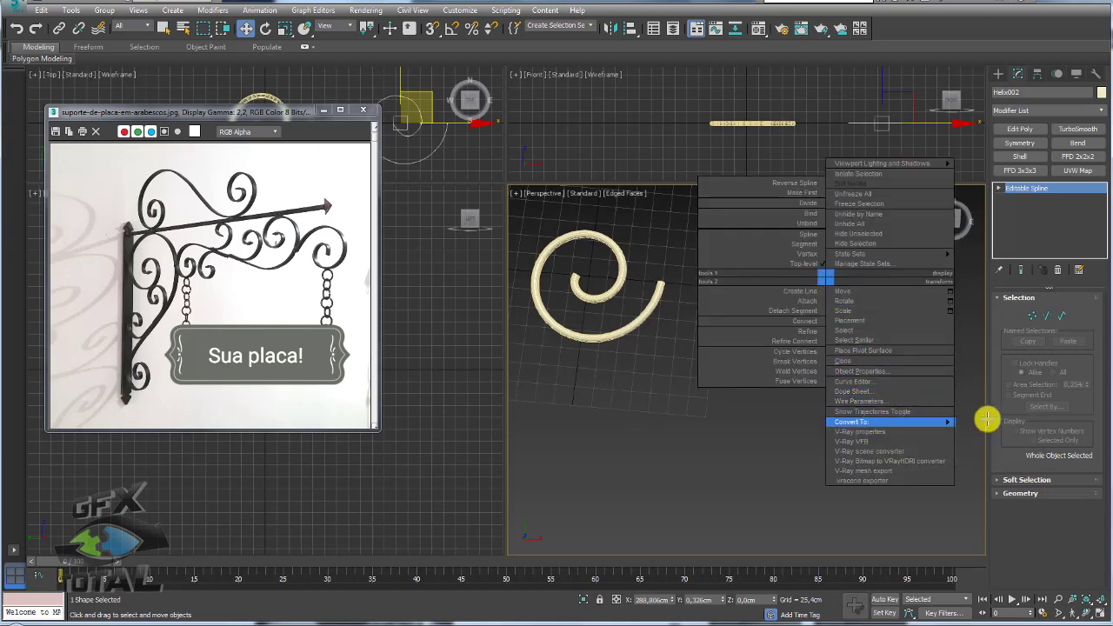
{"action": "mouse_move", "coordinate": [1043, 440]}
{"action": "middle_mouse_down", "text": "alt"}
{"action": "mouse_move", "coordinate": [817, 422]}
{"action": "mouse_move", "coordinate": [839, 380]}
{"action": "middle_mouse_up", "text": "alt"}
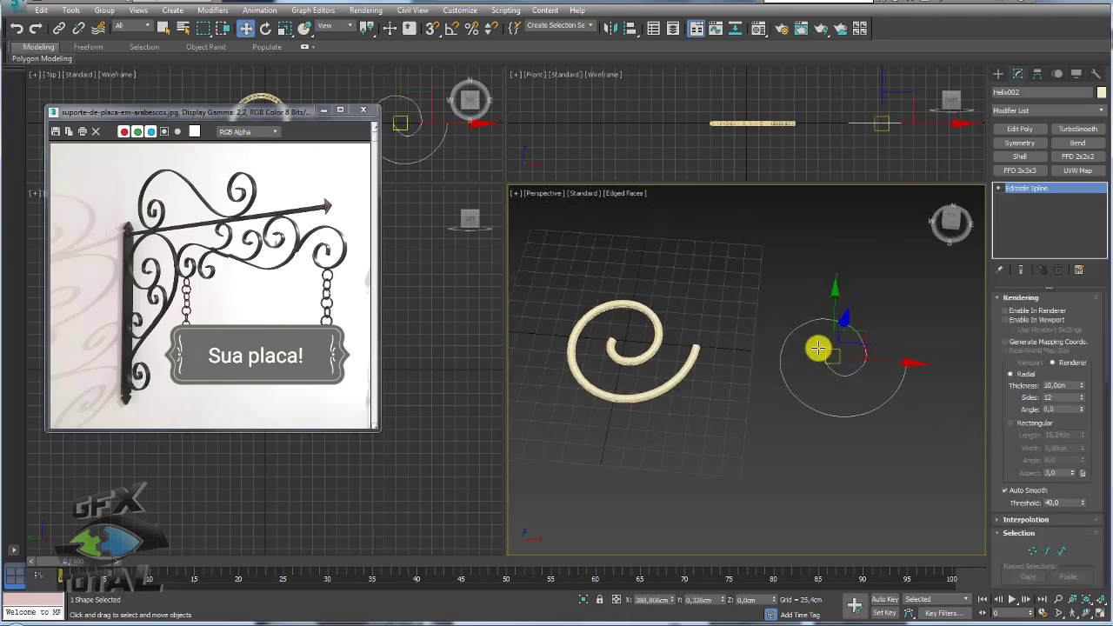
{"action": "mouse_move", "coordinate": [817, 348]}
{"action": "left_mouse_down"}
{"action": "mouse_move", "coordinate": [675, 332]}
{"action": "mouse_move", "coordinate": [670, 350]}
{"action": "left_mouse_up"}
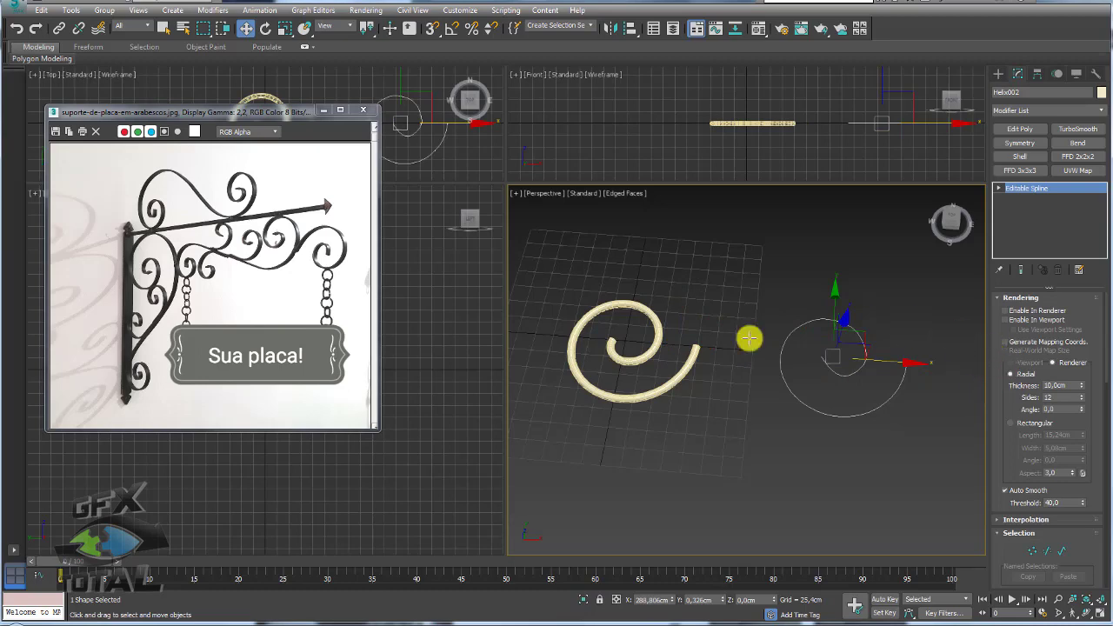
Disable Helix001's viewport tube, attach it to Helix002, and enter Vertex level
{"action": "left_click", "coordinate": [691, 358]}
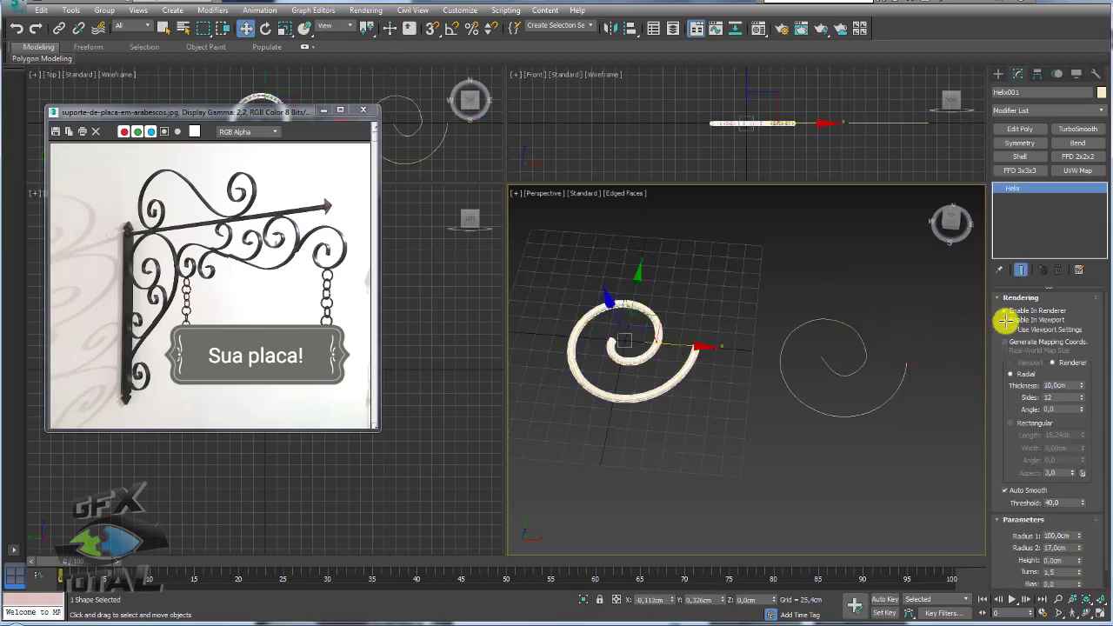
{"action": "left_click", "coordinate": [1005, 321]}
{"action": "left_click", "coordinate": [860, 424]}
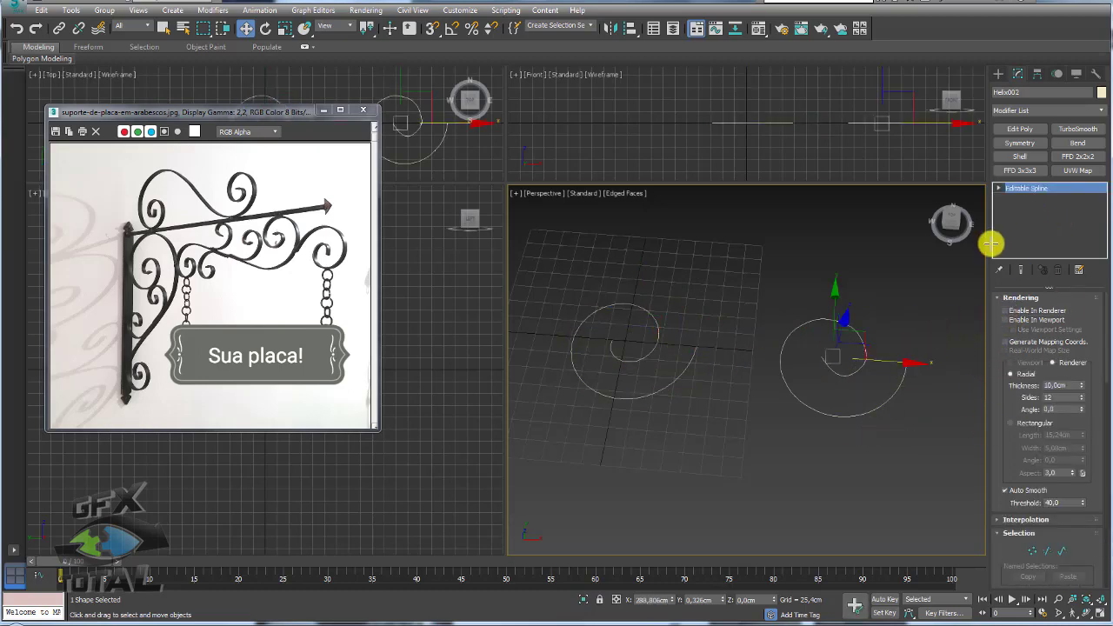
{"action": "left_click_drag", "start_coordinate": [986, 249], "coordinate": [971, 265]}
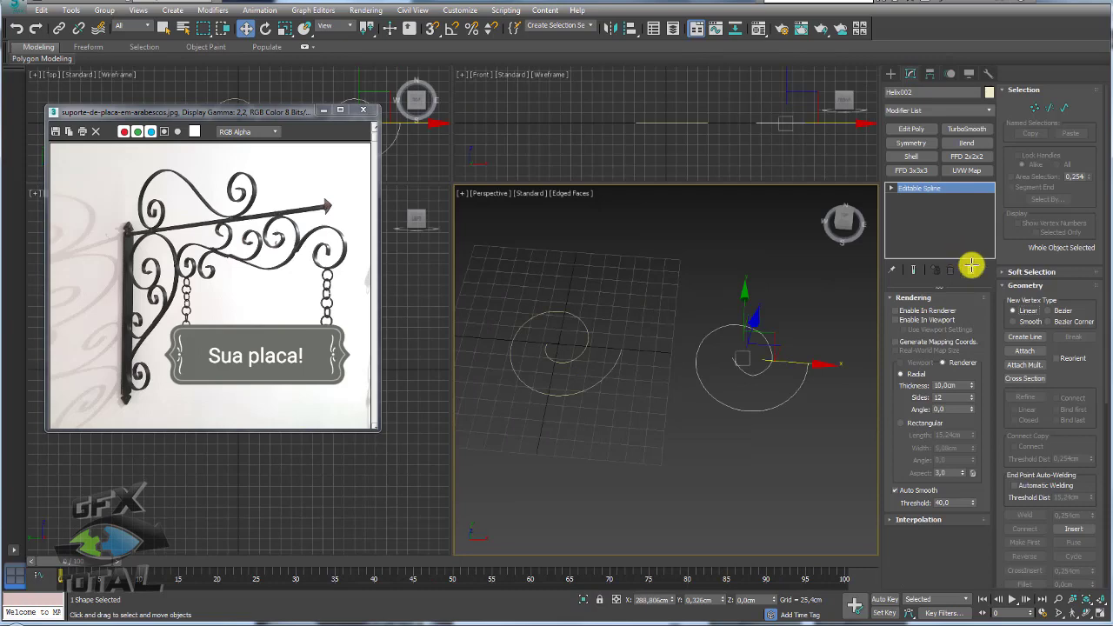
{"action": "left_click", "coordinate": [1024, 350]}
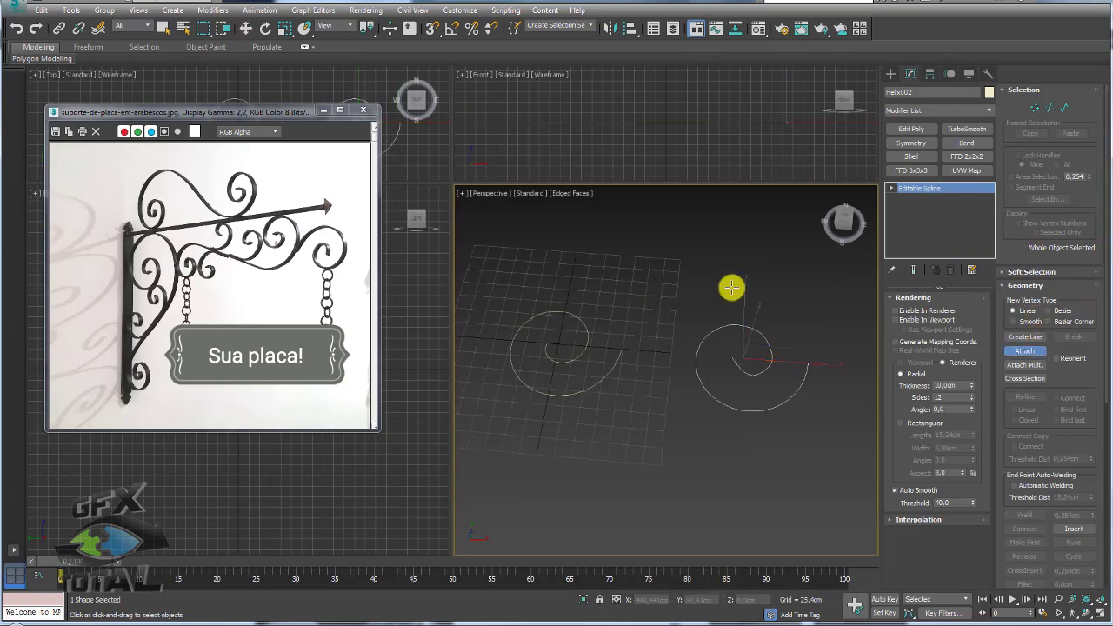
{"action": "left_click", "coordinate": [615, 357]}
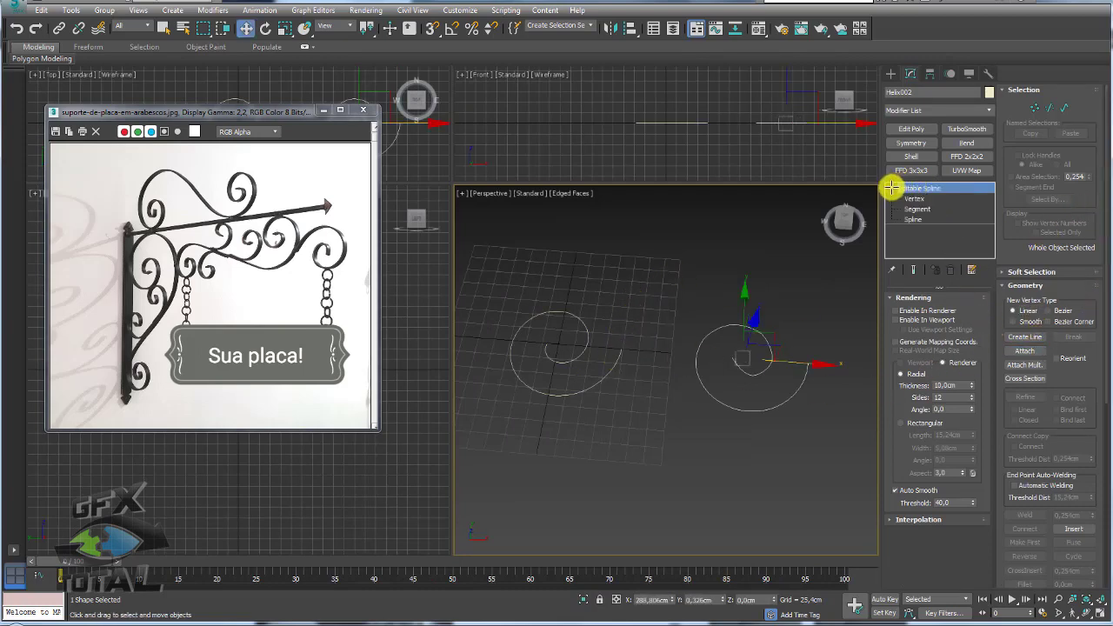
{"action": "left_click", "coordinate": [913, 198]}
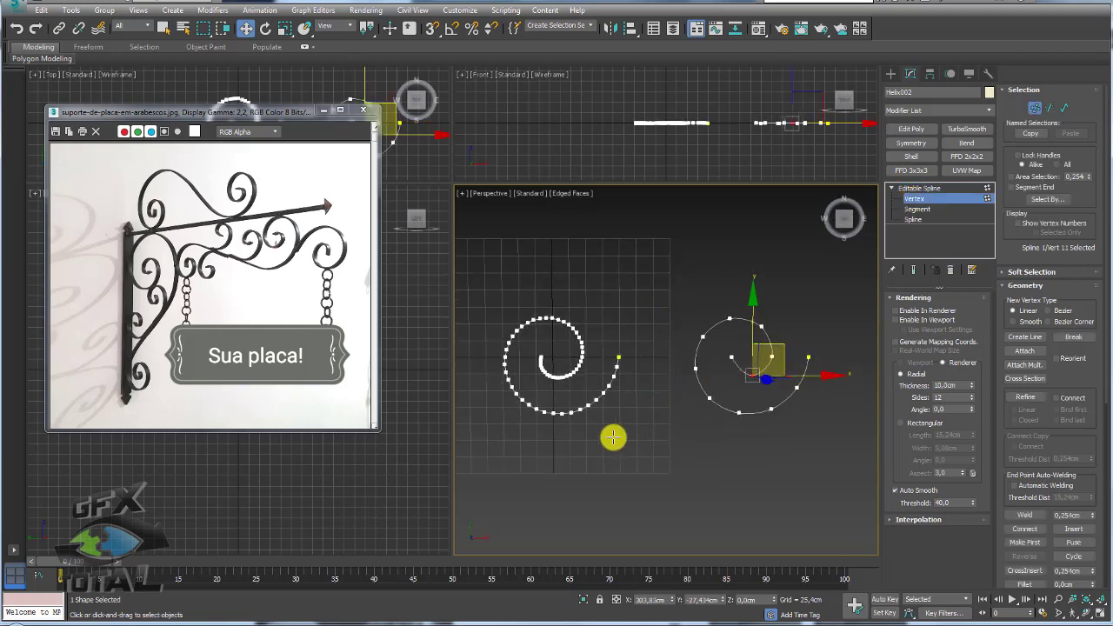
Drag vertex 8 of the right spiral up and back down, then select vertices 7 and 6
{"action": "mouse_move", "coordinate": [614, 423]}
{"action": "left_mouse_down"}
{"action": "mouse_move", "coordinate": [686, 418]}
{"action": "mouse_move", "coordinate": [606, 445]}
{"action": "left_mouse_up"}
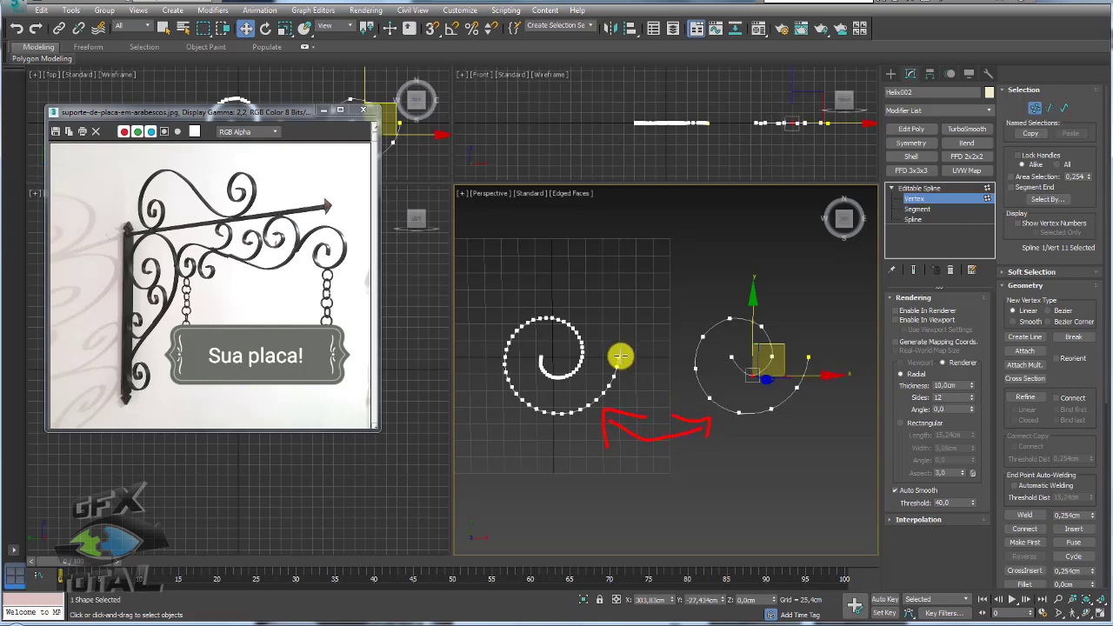
{"action": "mouse_move", "coordinate": [620, 355]}
{"action": "left_mouse_down"}
{"action": "mouse_move", "coordinate": [576, 412]}
{"action": "mouse_move", "coordinate": [509, 392]}
{"action": "mouse_move", "coordinate": [499, 323]}
{"action": "left_mouse_up"}
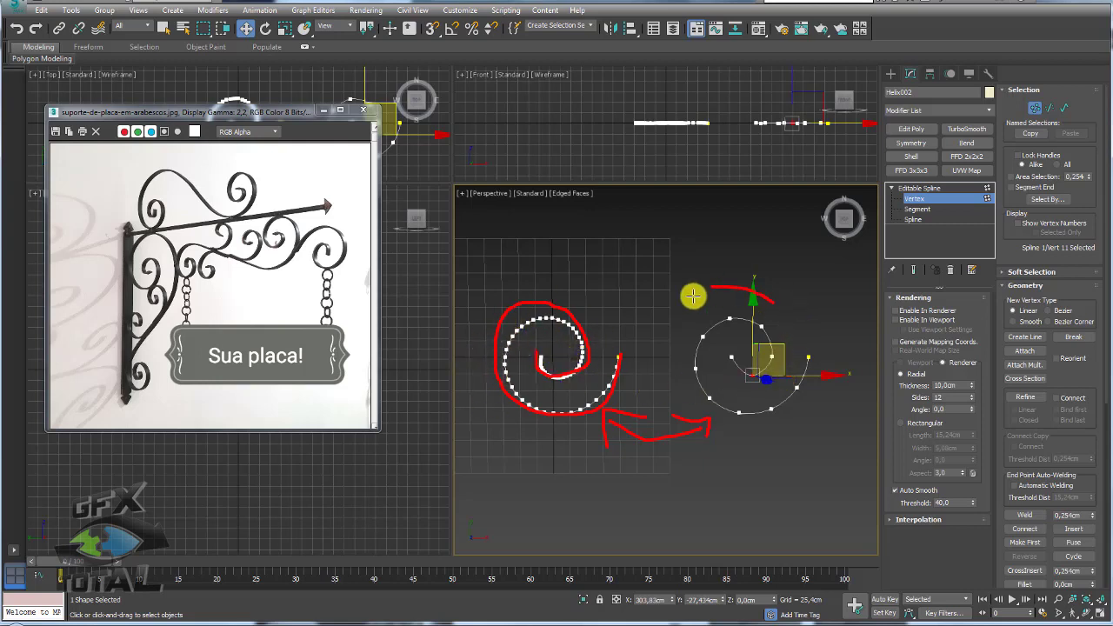
{"action": "key", "text": "e"}
{"action": "left_click", "coordinate": [730, 319]}
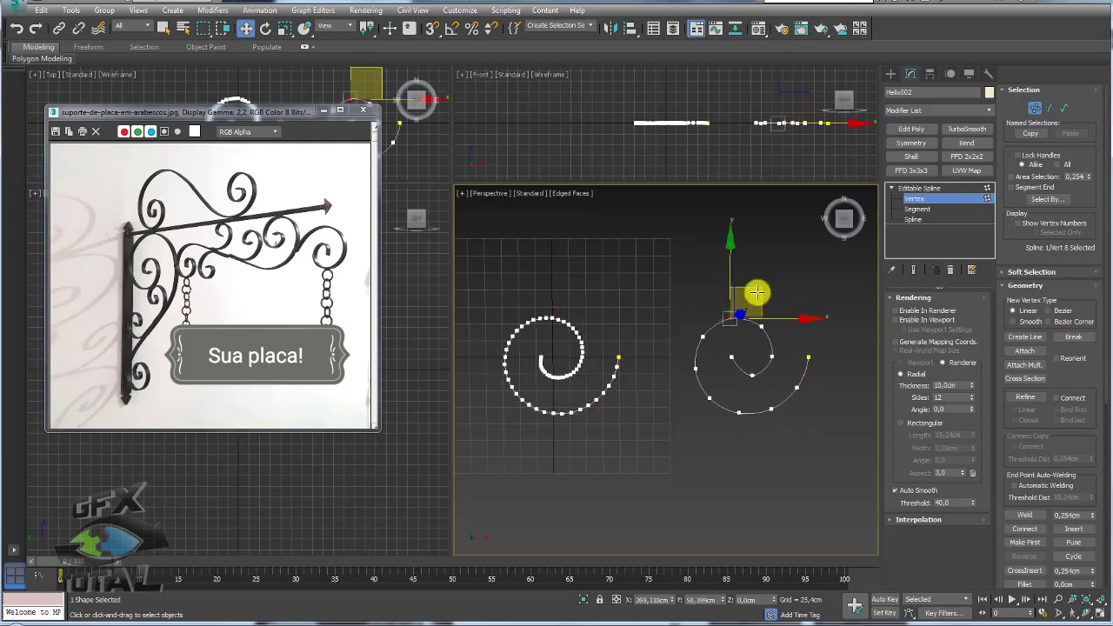
{"action": "mouse_move", "coordinate": [735, 315]}
{"action": "left_mouse_down"}
{"action": "mouse_move", "coordinate": [737, 287]}
{"action": "mouse_move", "coordinate": [730, 319]}
{"action": "left_mouse_up"}
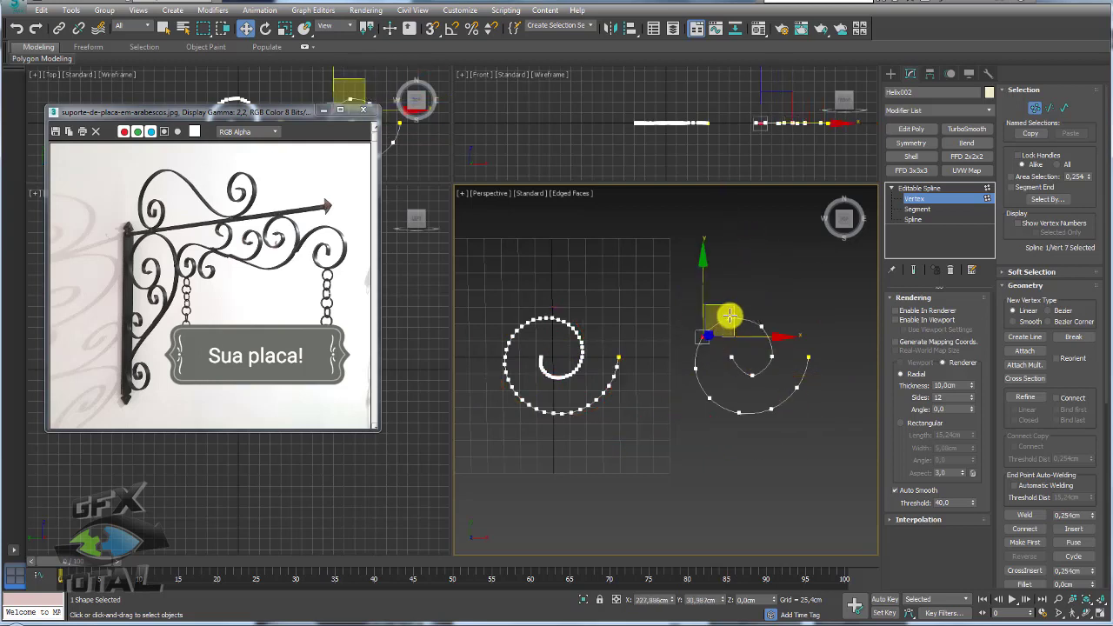
{"action": "left_click", "coordinate": [704, 335]}
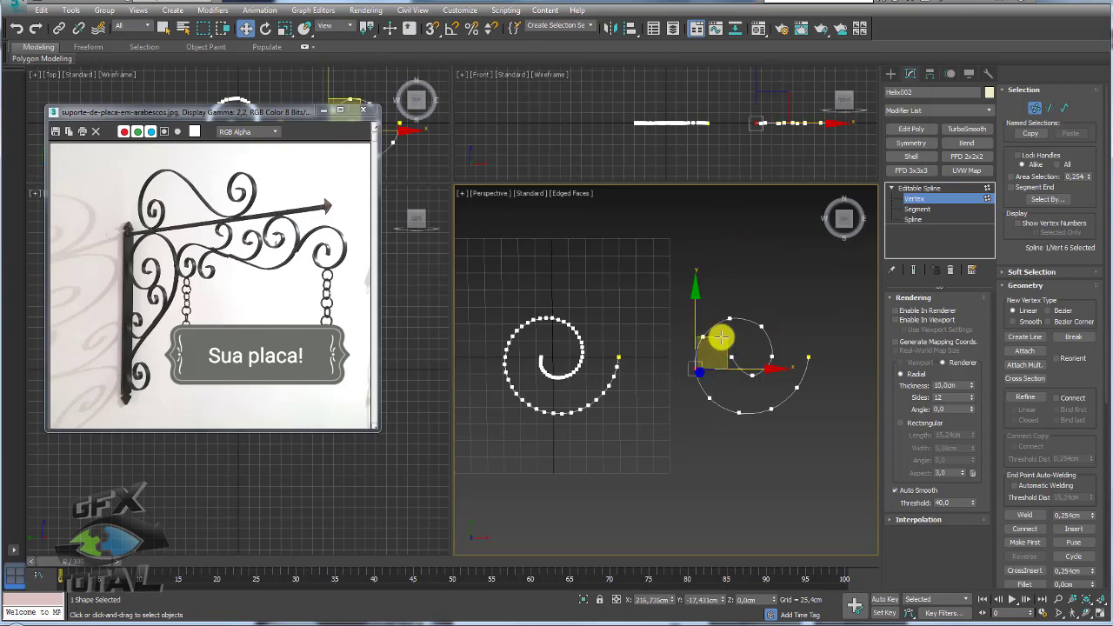
{"action": "left_click", "coordinate": [696, 369]}
{"action": "scroll", "coordinate": [684, 376], "scroll_direction": "up", "scroll_amount": 3}
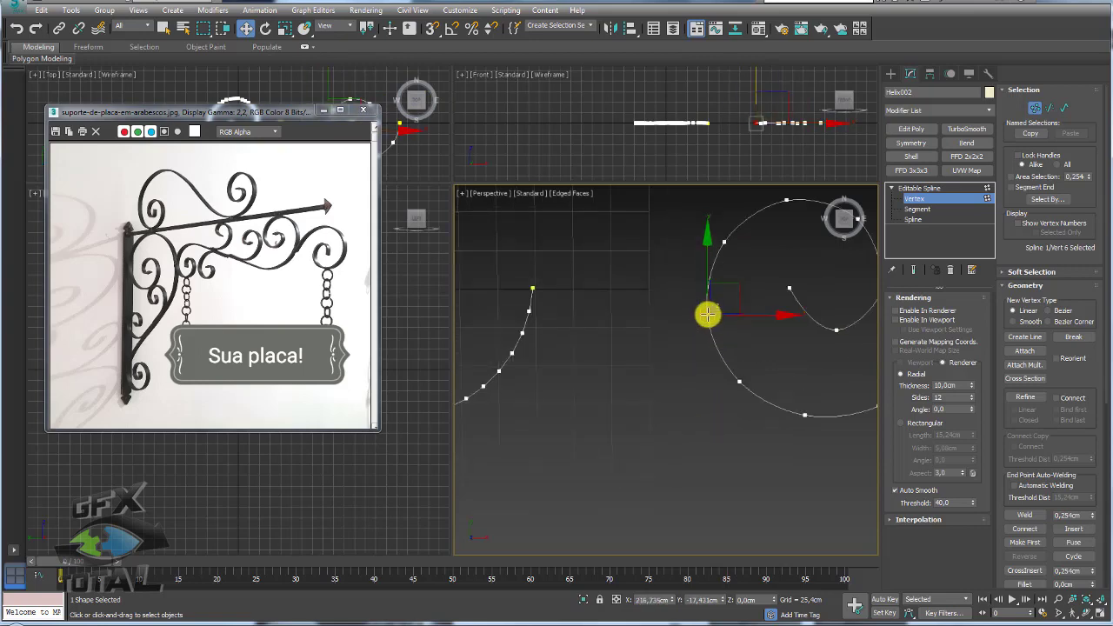
Make the selected curl vertex a smooth Bezier point and pull it slightly left
{"action": "right_click", "coordinate": [706, 313]}
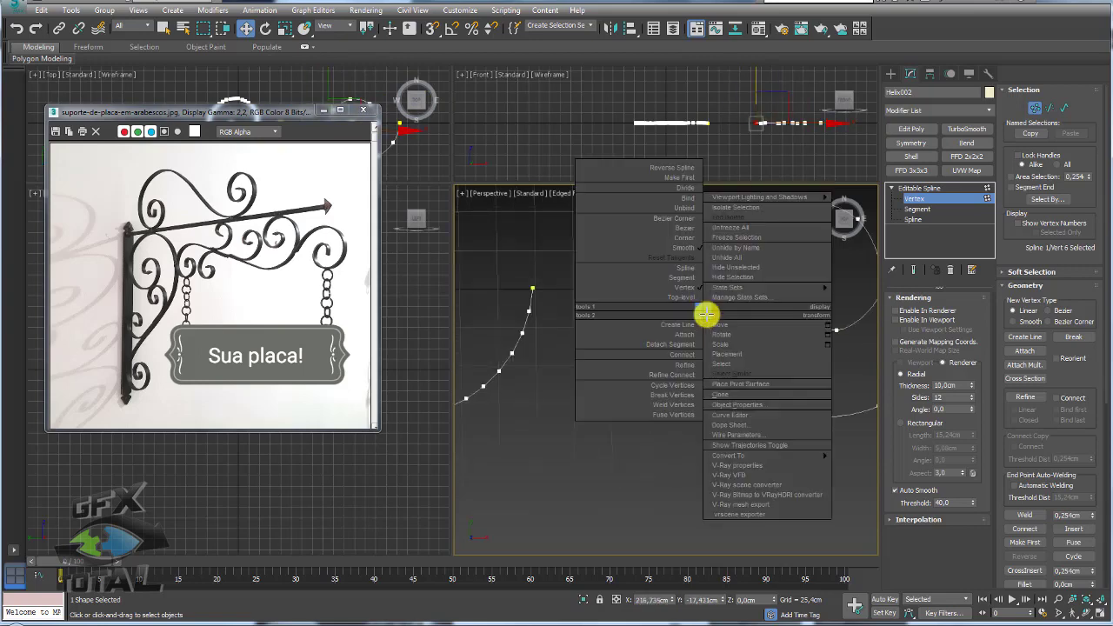
{"action": "left_click", "coordinate": [679, 227]}
{"action": "scroll", "coordinate": [683, 287], "scroll_direction": "up", "scroll_amount": 2}
{"action": "scroll", "coordinate": [676, 322], "scroll_direction": "up", "scroll_amount": 3}
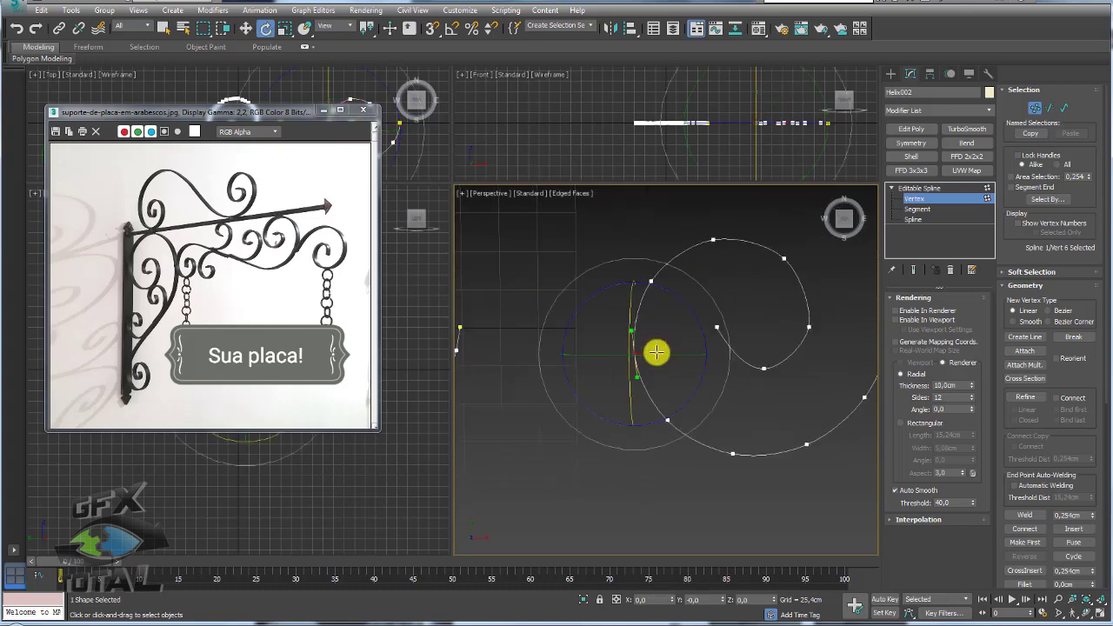
{"action": "scroll", "coordinate": [658, 348], "scroll_direction": "up", "scroll_amount": 2}
{"action": "key", "text": "w"}
{"action": "mouse_move", "coordinate": [663, 323]}
{"action": "left_mouse_down"}
{"action": "mouse_move", "coordinate": [597, 322]}
{"action": "mouse_move", "coordinate": [626, 288]}
{"action": "mouse_move", "coordinate": [750, 373]}
{"action": "mouse_move", "coordinate": [658, 290]}
{"action": "mouse_move", "coordinate": [652, 328]}
{"action": "left_mouse_up"}
{"action": "key", "text": "e"}
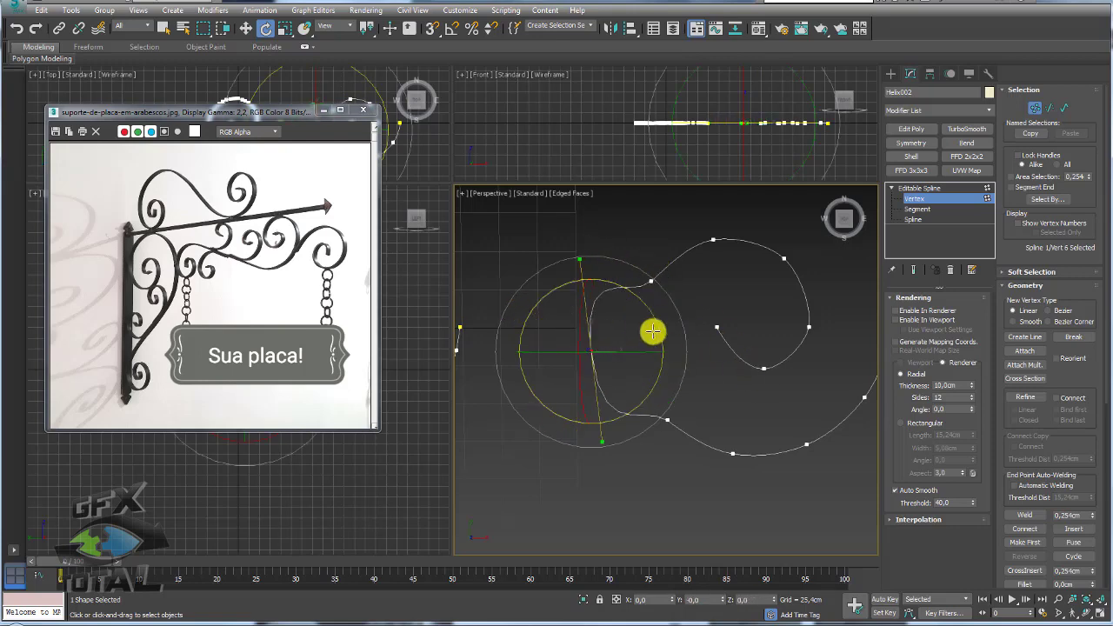
{"action": "scroll", "coordinate": [730, 339], "scroll_direction": "down", "scroll_amount": 5}
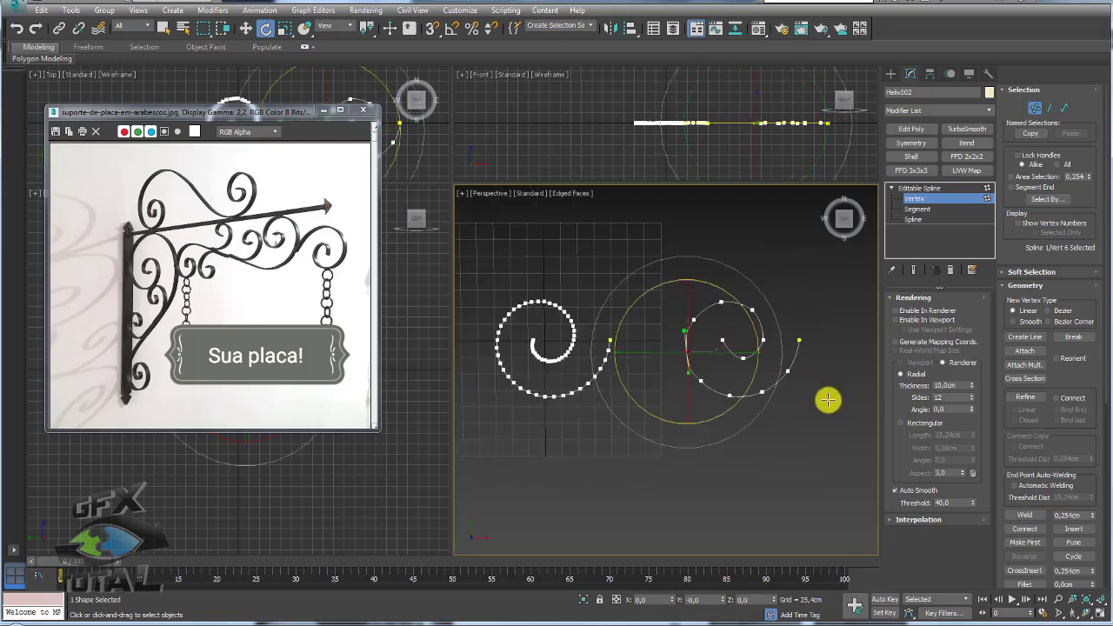
{"action": "scroll", "coordinate": [740, 386], "scroll_direction": "up", "scroll_amount": 1}
{"action": "scroll", "coordinate": [739, 385], "scroll_direction": "up", "scroll_amount": 1}
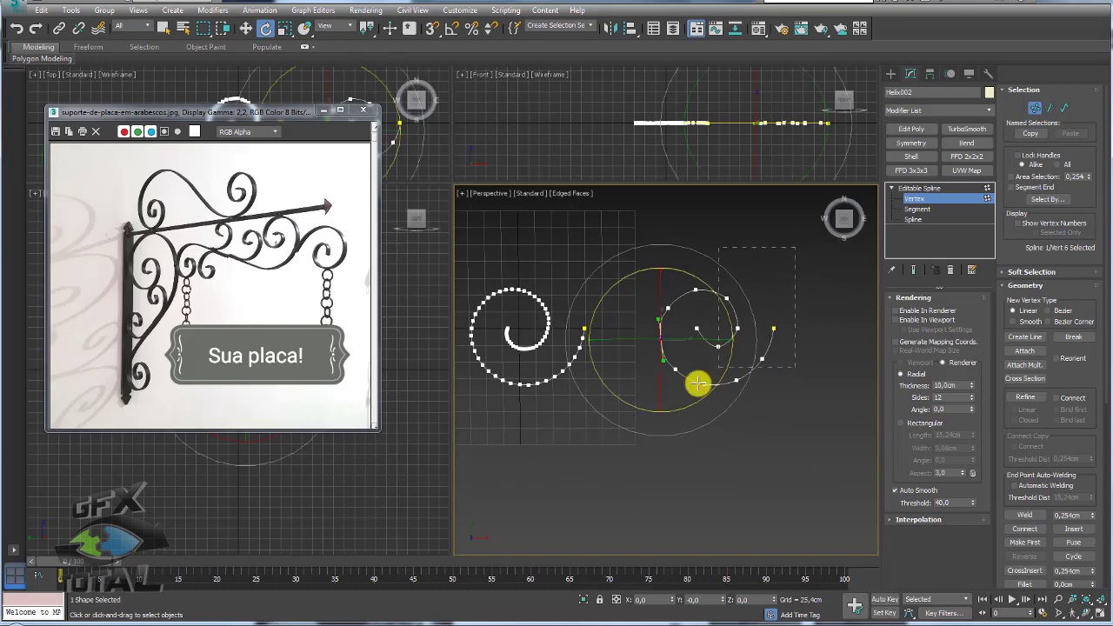
Select and deselect all helix vertices, return to Editable Spline level, and orbit to a top-down view
{"action": "key", "text": "ctrl+a"}
{"action": "scroll", "coordinate": [621, 335], "scroll_direction": "up", "scroll_amount": 2}
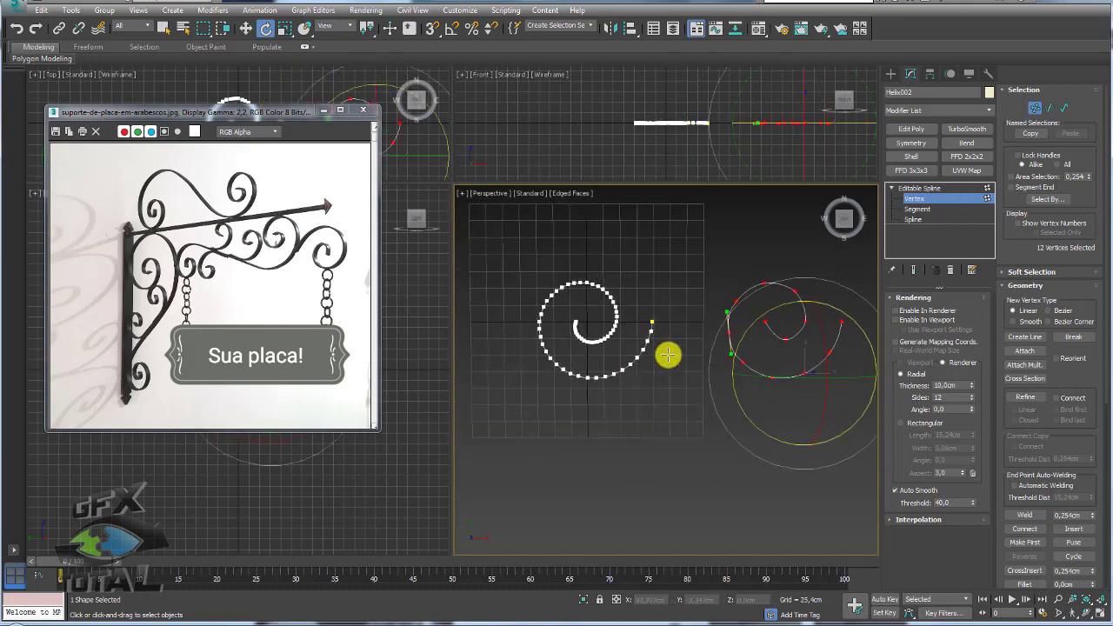
{"action": "left_click", "coordinate": [492, 251]}
{"action": "left_click", "coordinate": [930, 188]}
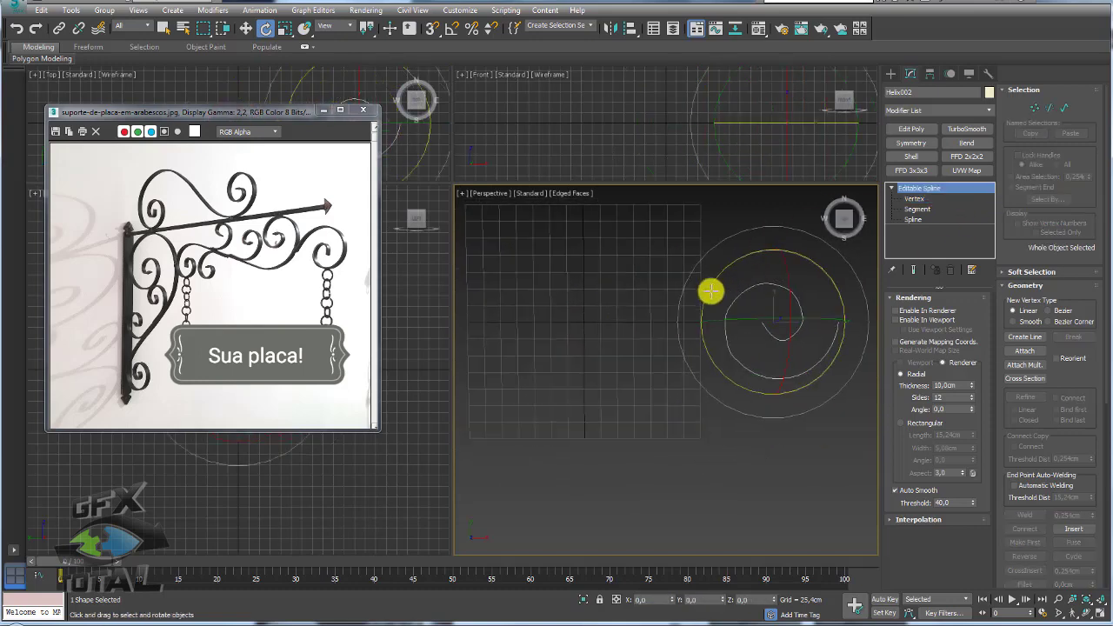
{"action": "mouse_move", "coordinate": [710, 291]}
{"action": "middle_mouse_down", "text": "alt"}
{"action": "mouse_move", "coordinate": [686, 335]}
{"action": "mouse_move", "coordinate": [664, 293]}
{"action": "mouse_move", "coordinate": [615, 337]}
{"action": "mouse_move", "coordinate": [686, 367]}
{"action": "mouse_move", "coordinate": [722, 412]}
{"action": "middle_mouse_up", "text": "alt"}
{"action": "mouse_move", "coordinate": [731, 346]}
{"action": "middle_mouse_down", "text": "alt"}
{"action": "mouse_move", "coordinate": [739, 273]}
{"action": "mouse_move", "coordinate": [626, 337]}
{"action": "middle_mouse_up", "text": "alt"}
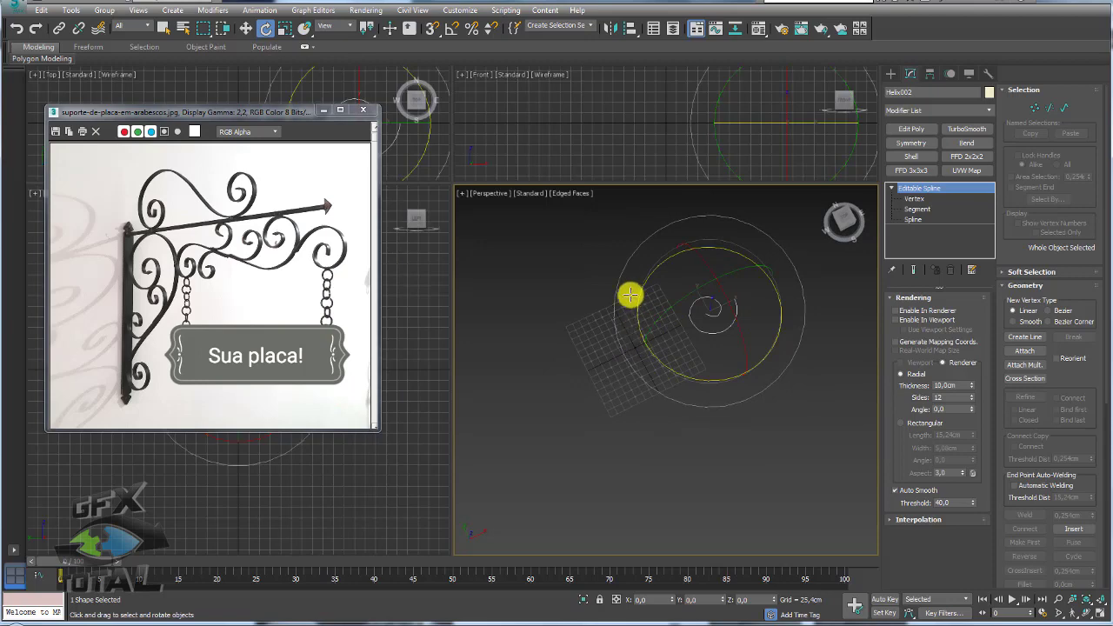
{"action": "mouse_move", "coordinate": [630, 296]}
{"action": "middle_mouse_down", "text": "alt"}
{"action": "mouse_move", "coordinate": [648, 335]}
{"action": "mouse_move", "coordinate": [713, 348]}
{"action": "mouse_move", "coordinate": [773, 295]}
{"action": "middle_mouse_up", "text": "alt"}
Drag out a Standard Primitives plane in Perspective with Length and Width segments set to 1
{"action": "left_click", "coordinate": [886, 72]}
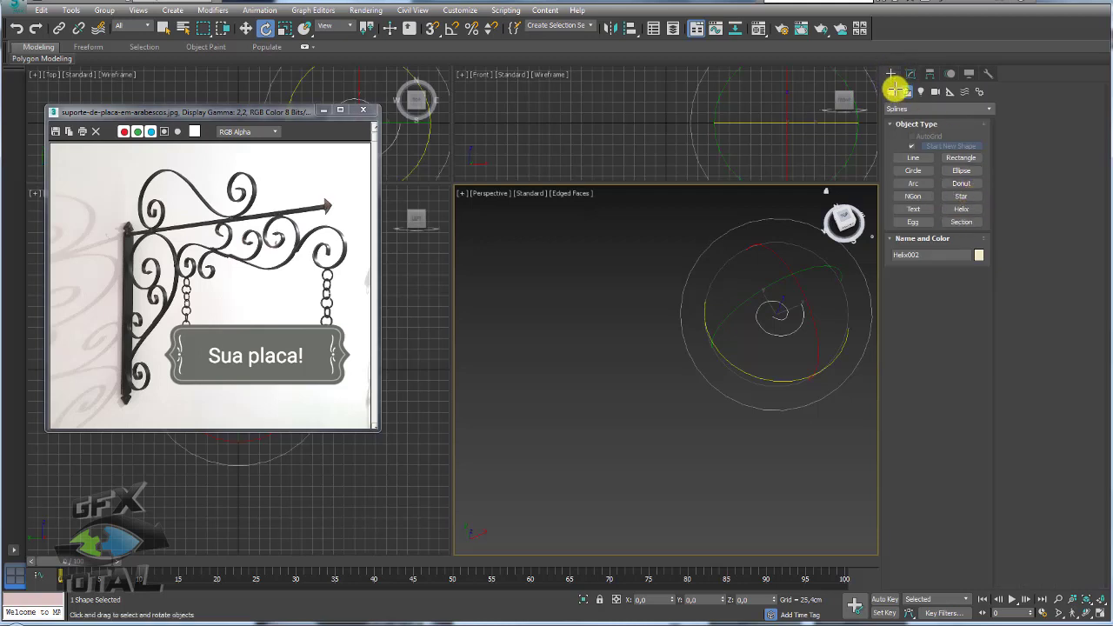
{"action": "left_click", "coordinate": [890, 92]}
{"action": "left_click", "coordinate": [960, 199]}
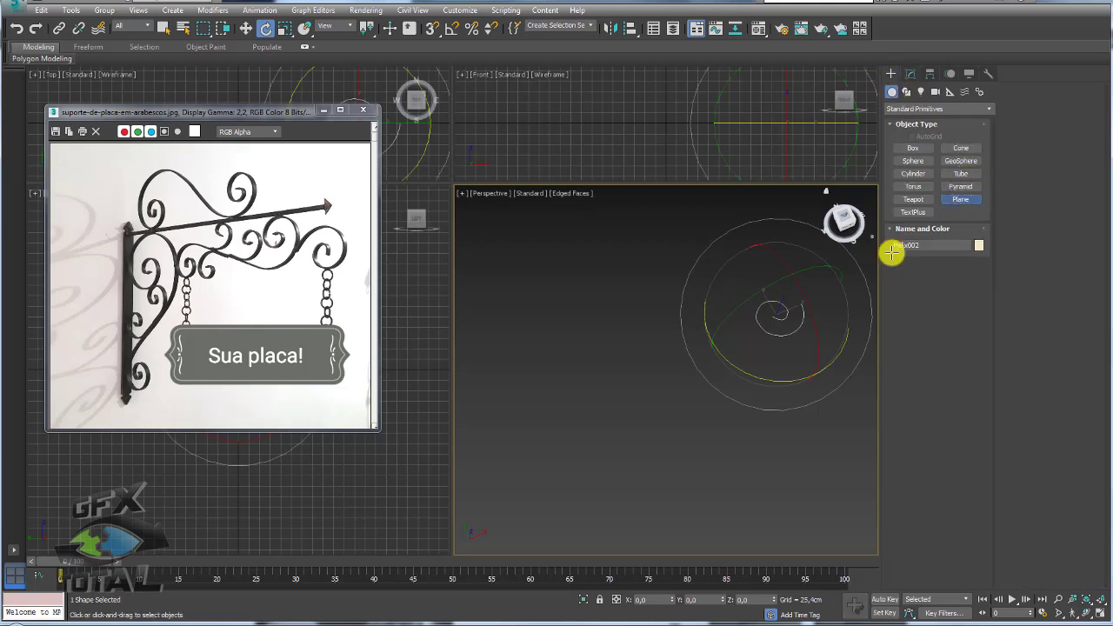
{"action": "mouse_move", "coordinate": [623, 321]}
{"action": "left_mouse_down"}
{"action": "mouse_move", "coordinate": [701, 386]}
{"action": "mouse_move", "coordinate": [683, 368]}
{"action": "left_mouse_up"}
{"action": "middle_click_drag", "start_coordinate": [683, 368], "coordinate": [722, 409]}
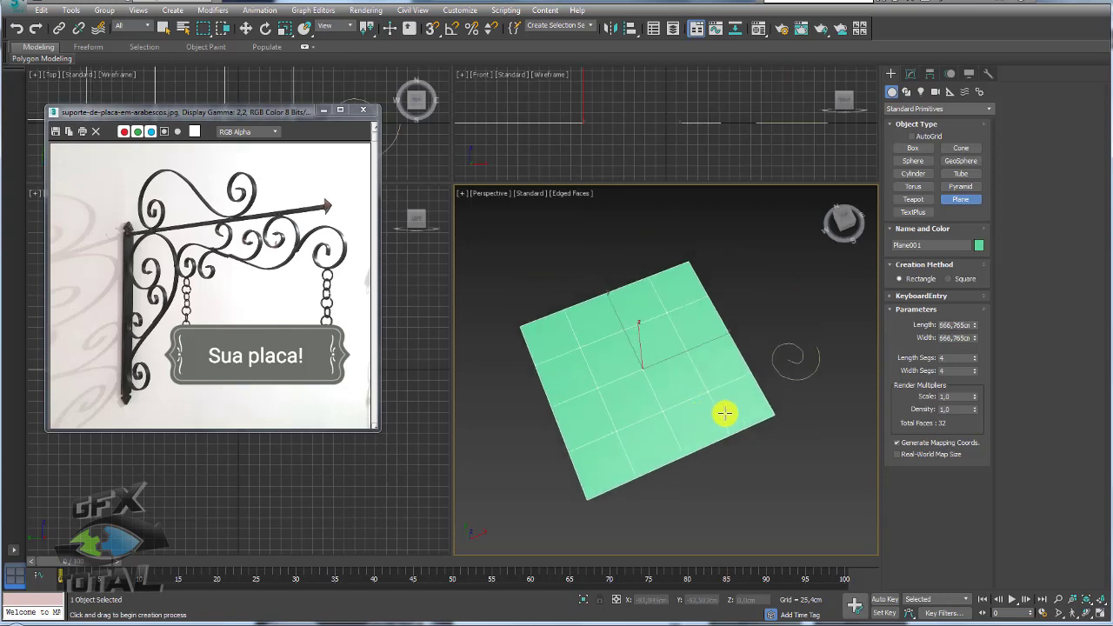
{"action": "right_click", "coordinate": [975, 358]}
{"action": "right_click", "coordinate": [975, 370]}
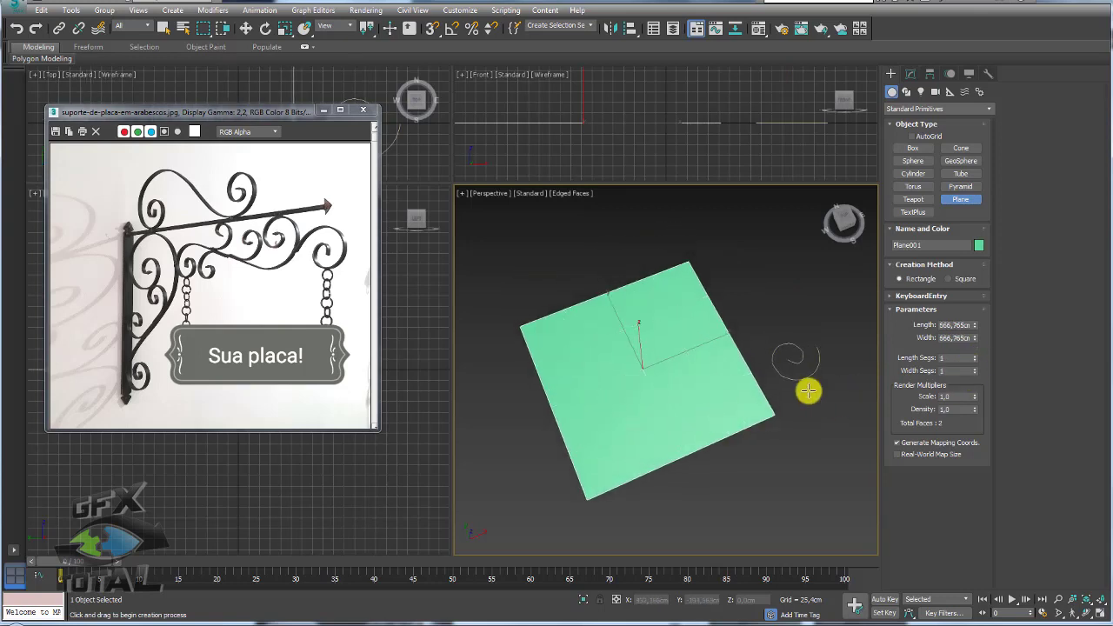
{"action": "middle_click_drag", "start_coordinate": [806, 390], "coordinate": [720, 392], "text": "alt"}
{"action": "middle_click_drag", "start_coordinate": [562, 392], "coordinate": [581, 489], "text": "alt"}
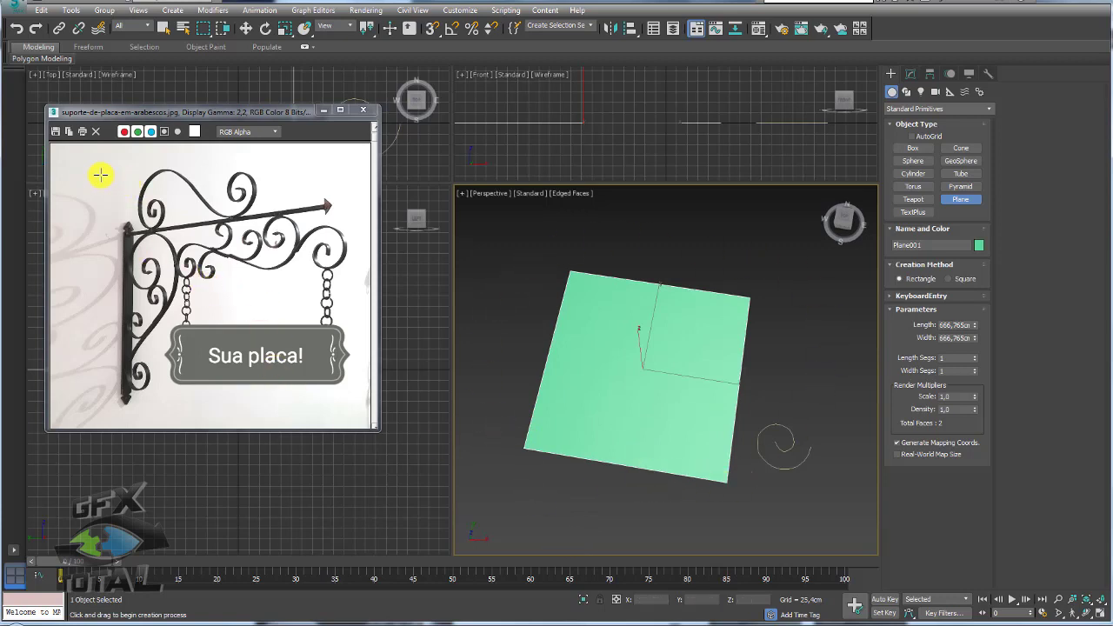
{"action": "mouse_move", "coordinate": [167, 154]}
{"action": "left_mouse_down"}
{"action": "mouse_move", "coordinate": [330, 157]}
{"action": "mouse_move", "coordinate": [360, 281]}
{"action": "mouse_move", "coordinate": [350, 380]}
{"action": "mouse_move", "coordinate": [175, 421]}
{"action": "left_mouse_up"}
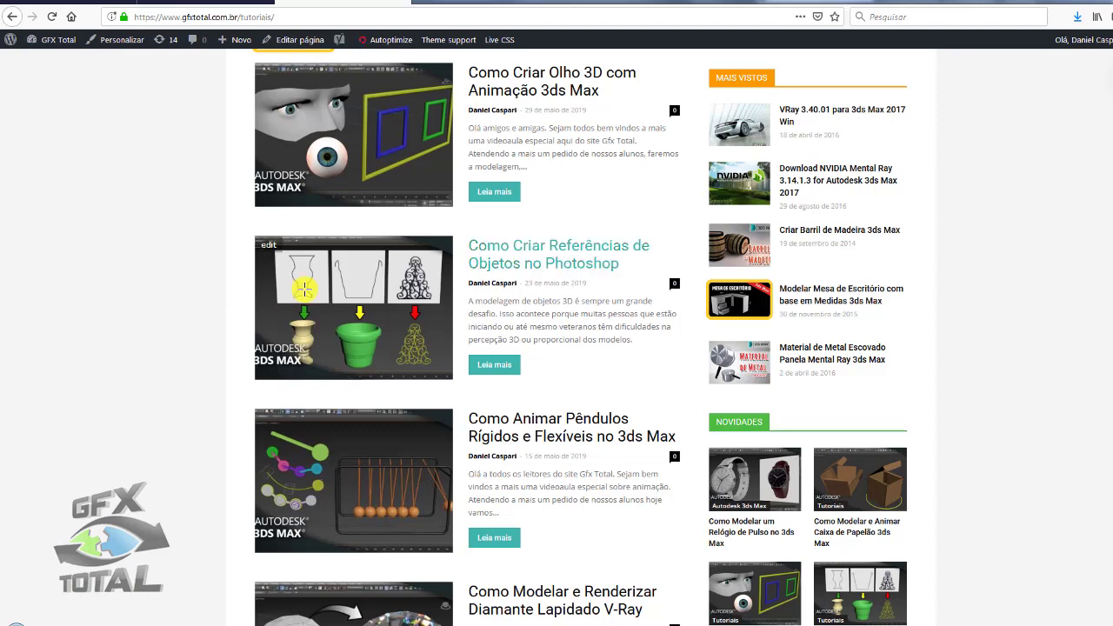
Circle the 'Como Criar Referências de Objetos no Photoshop' post on the gfxtotal.com.br tutorials page
{"action": "mouse_move", "coordinate": [254, 224]}
{"action": "left_mouse_down"}
{"action": "mouse_move", "coordinate": [604, 217]}
{"action": "mouse_move", "coordinate": [686, 240]}
{"action": "mouse_move", "coordinate": [696, 373]}
{"action": "mouse_move", "coordinate": [283, 387]}
{"action": "mouse_move", "coordinate": [219, 376]}
{"action": "mouse_move", "coordinate": [219, 259]}
{"action": "left_mouse_up"}
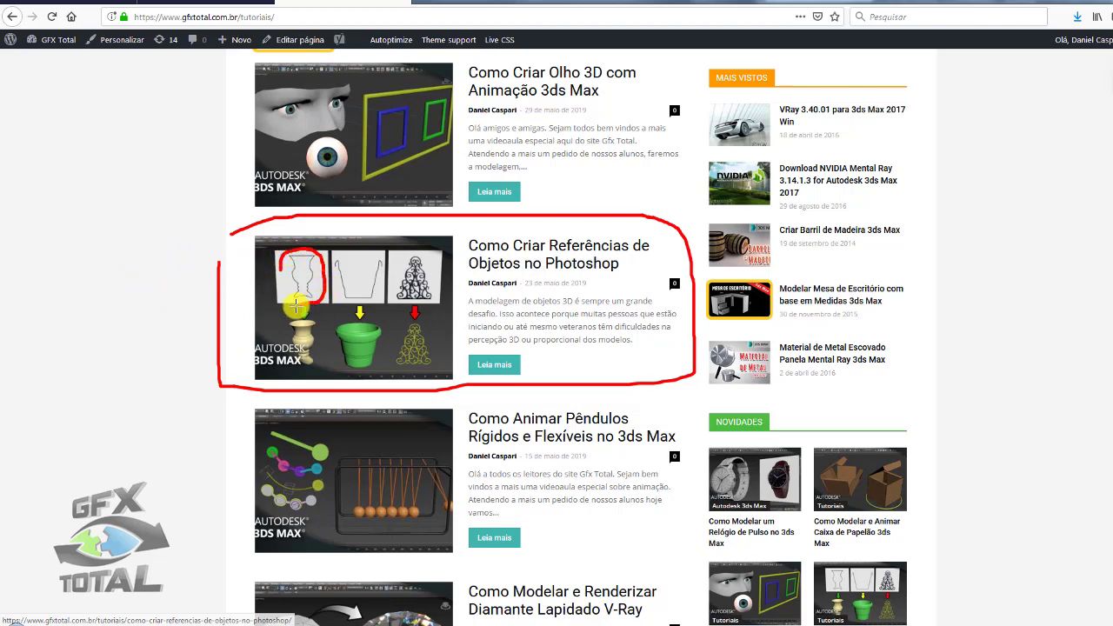
{"action": "mouse_move", "coordinate": [274, 272]}
{"action": "left_mouse_down"}
{"action": "mouse_move", "coordinate": [261, 330]}
{"action": "mouse_move", "coordinate": [269, 317]}
{"action": "left_mouse_up"}
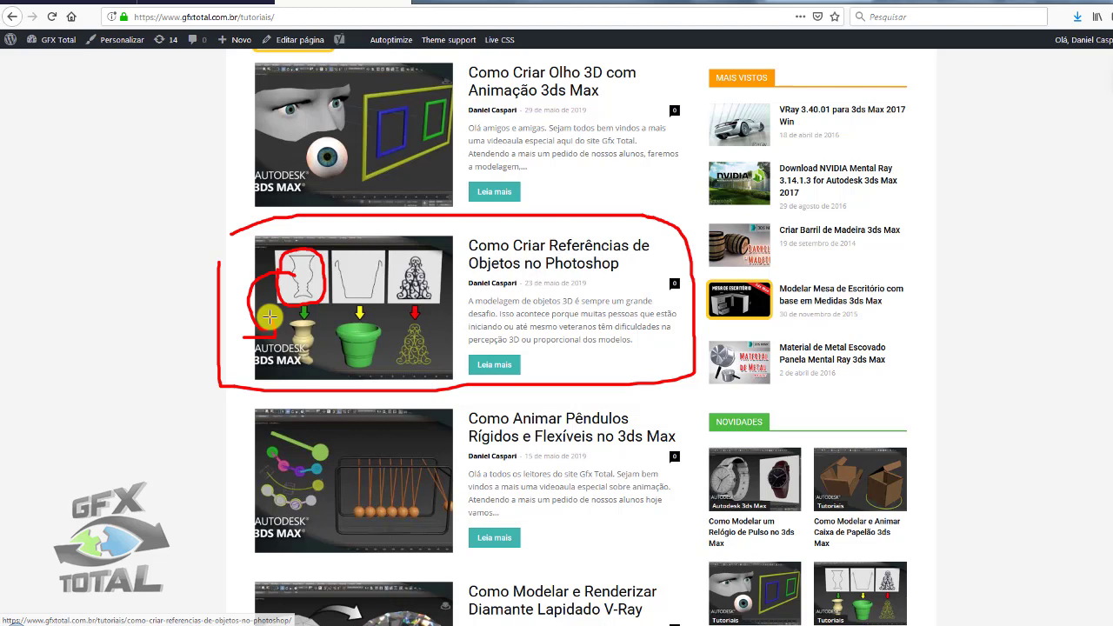
{"action": "key", "text": "Escape"}
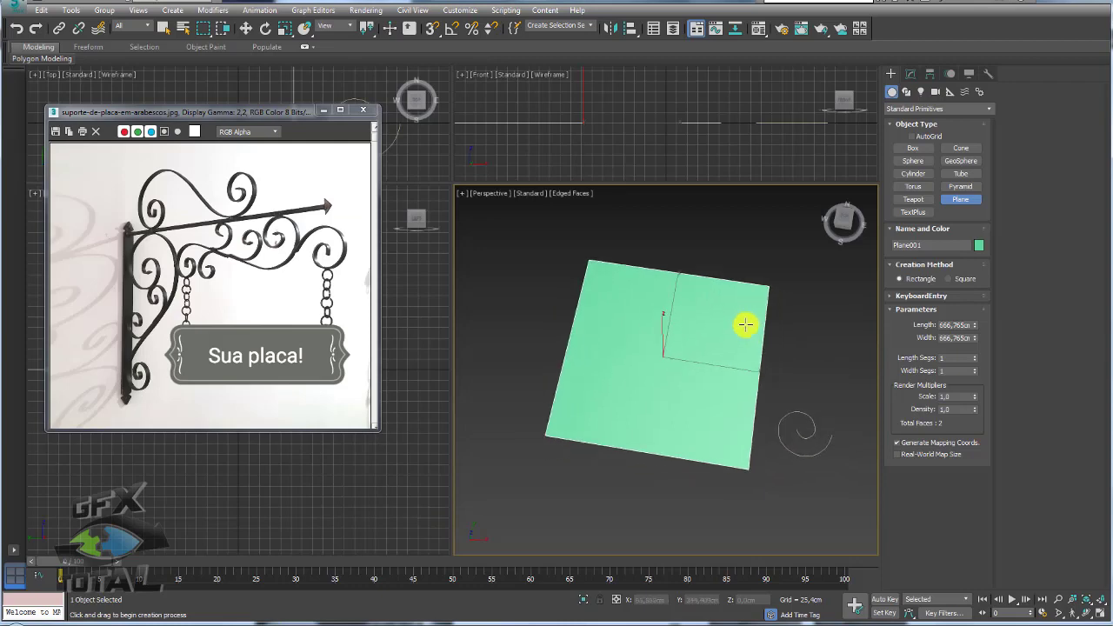
Drag Linhas.psd from the Reference folder onto the plane as its texture, then switch to Photoshop
{"action": "left_click", "coordinate": [77, 614]}
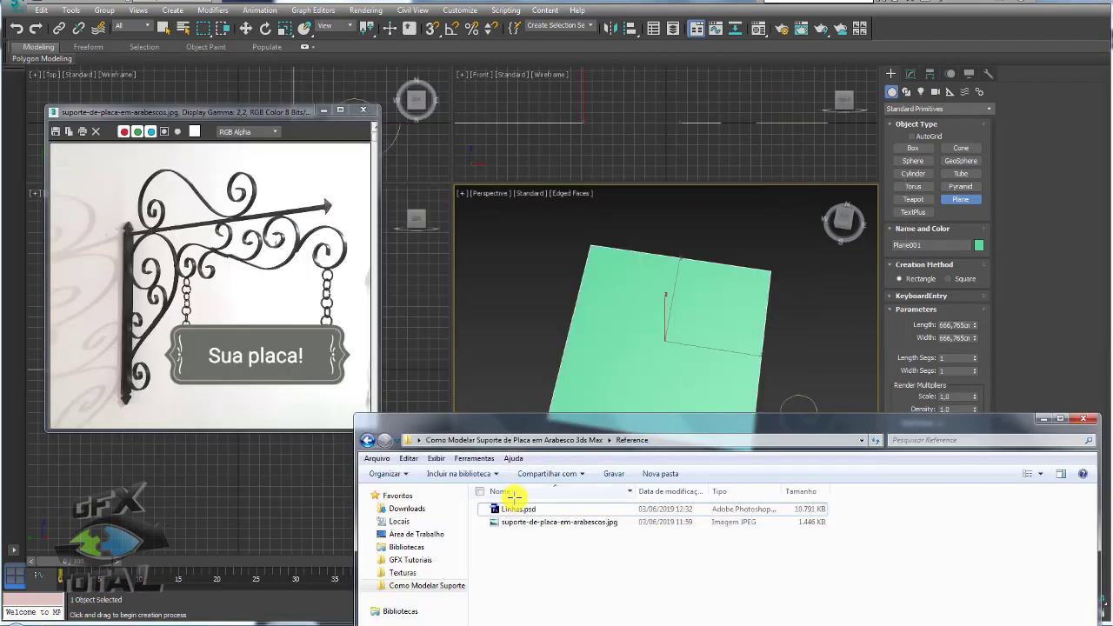
{"action": "left_click_drag", "start_coordinate": [518, 508], "coordinate": [646, 348]}
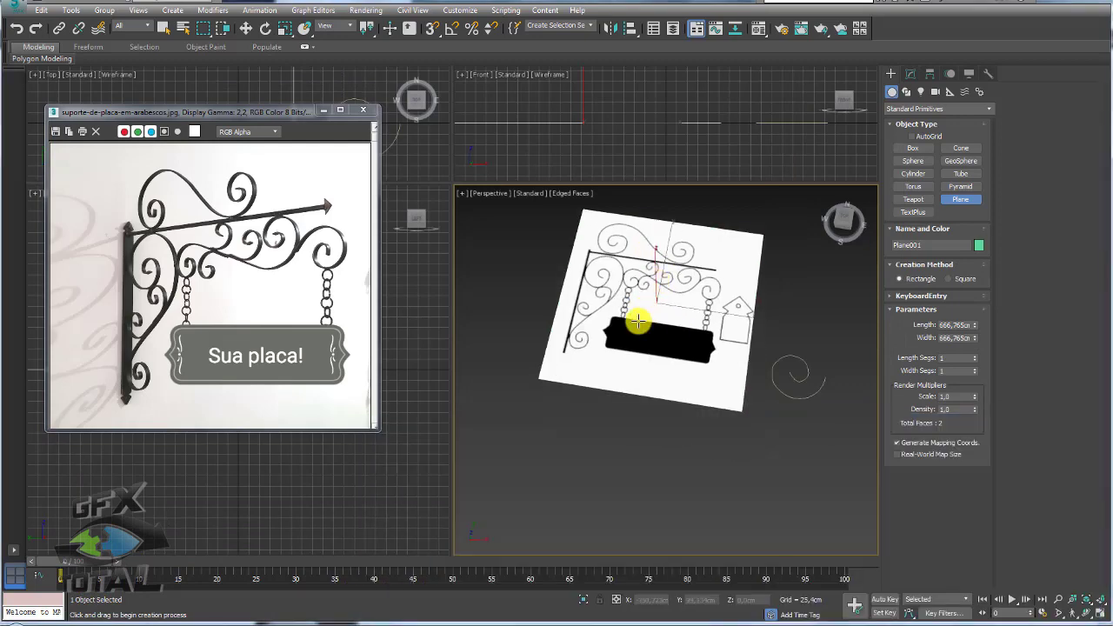
{"action": "left_click", "coordinate": [361, 622]}
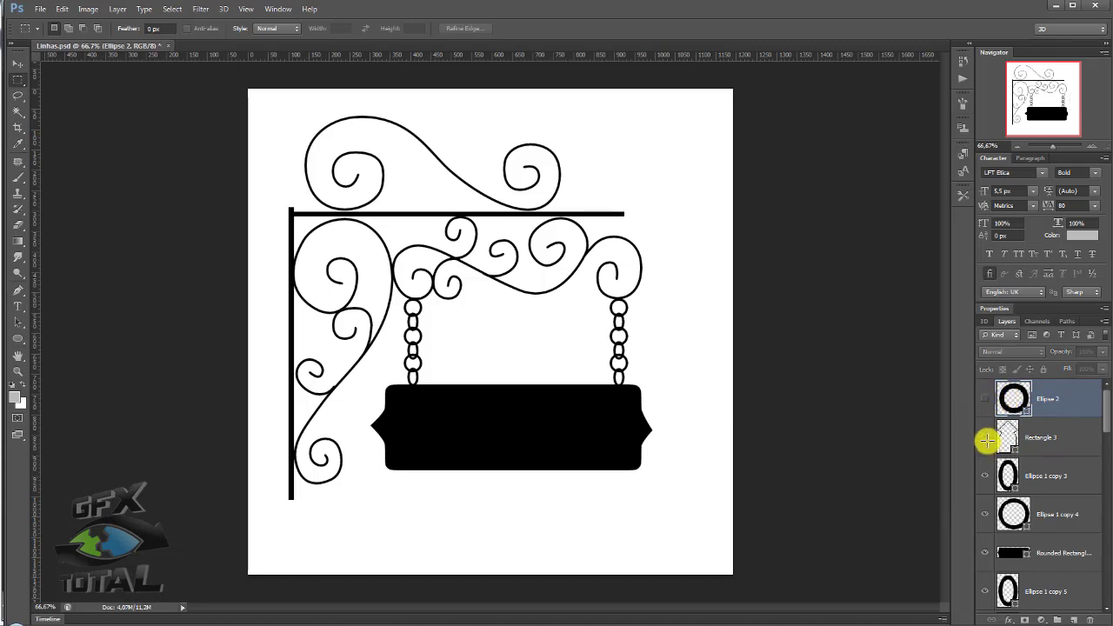
{"action": "left_click", "coordinate": [985, 399]}
{"action": "left_click", "coordinate": [985, 399]}
{"action": "scroll", "coordinate": [983, 435], "scroll_direction": "down", "scroll_amount": 5}
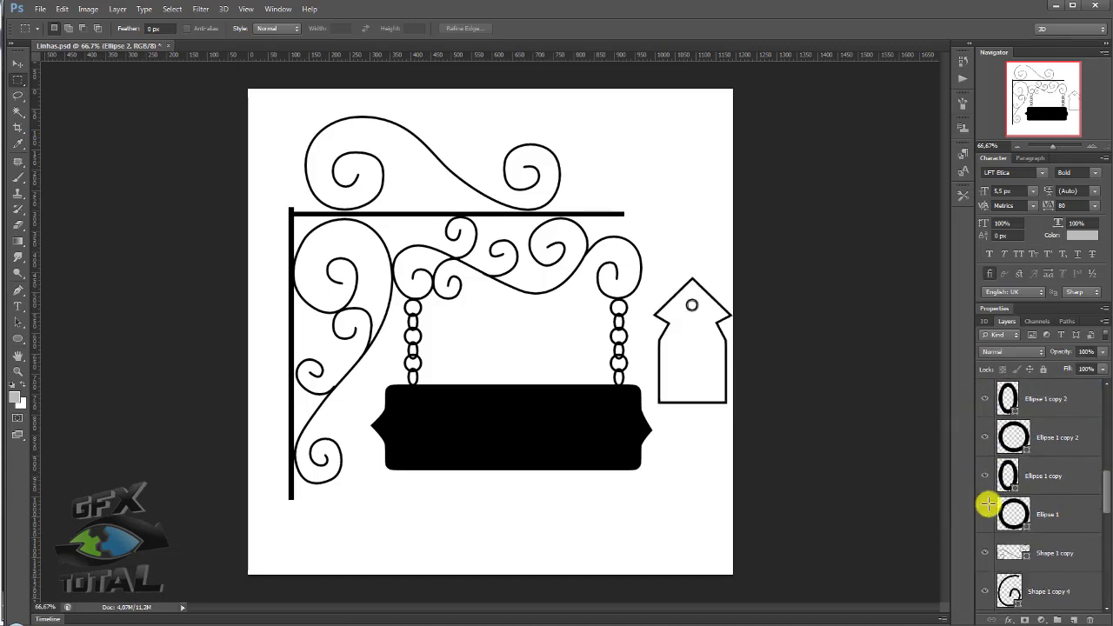
{"action": "left_click_drag", "start_coordinate": [1103, 492], "coordinate": [1097, 534]}
{"action": "mouse_move", "coordinate": [985, 455]}
{"action": "left_mouse_down"}
{"action": "mouse_move", "coordinate": [986, 553]}
{"action": "mouse_move", "coordinate": [983, 455]}
{"action": "left_mouse_up"}
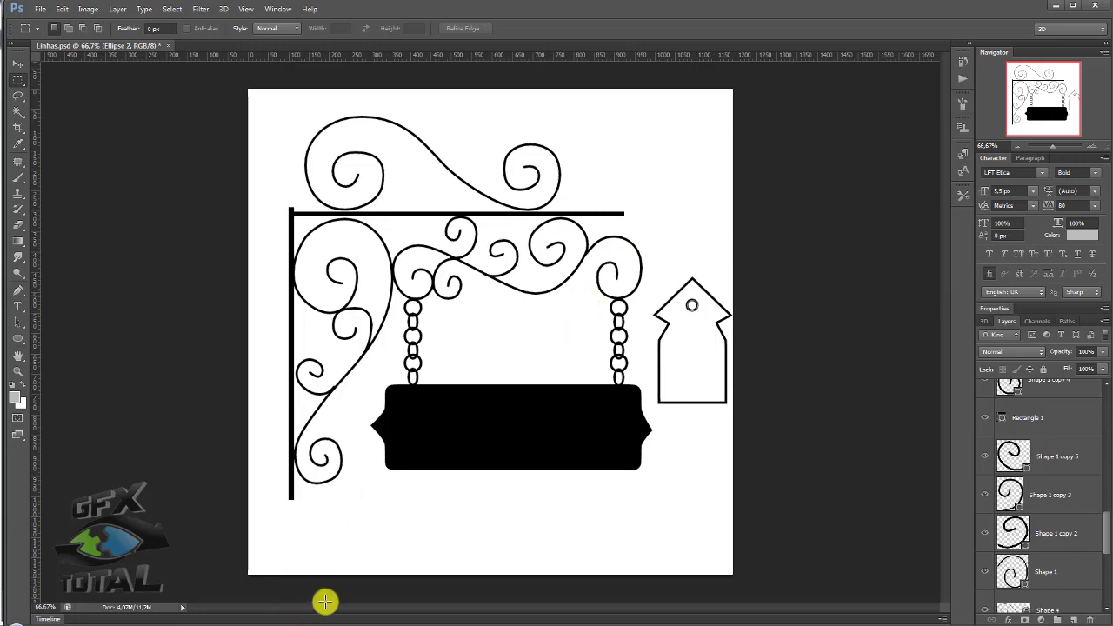
Move the textured plane down along Z until it sits well below the spiral
{"action": "left_click", "coordinate": [250, 619]}
{"action": "middle_click_drag", "start_coordinate": [666, 388], "coordinate": [690, 278], "text": "alt"}
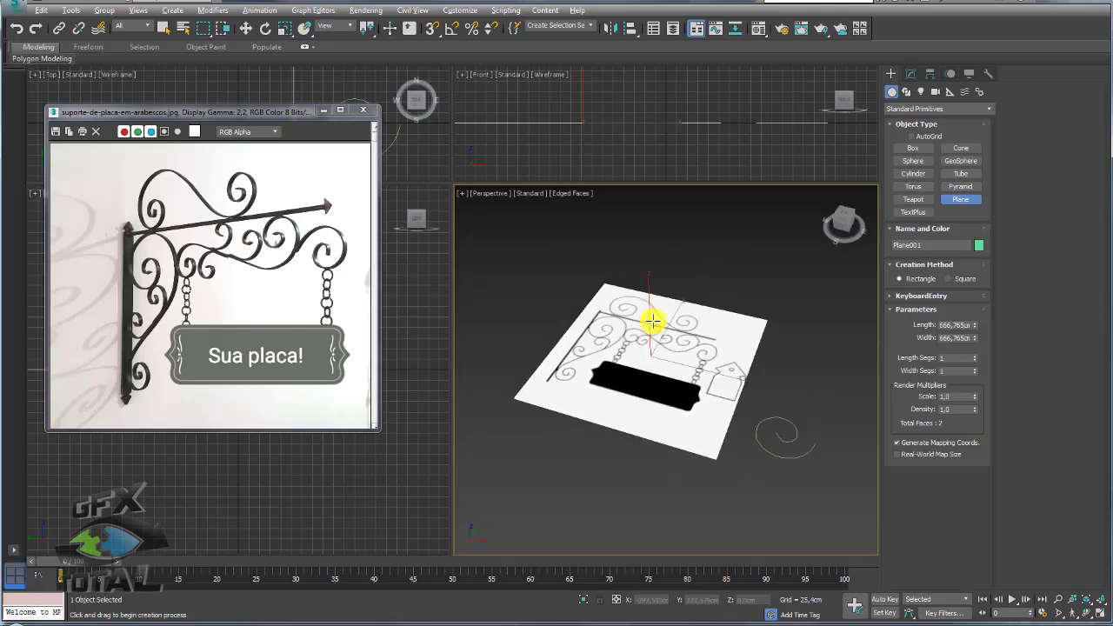
{"action": "key", "text": "e"}
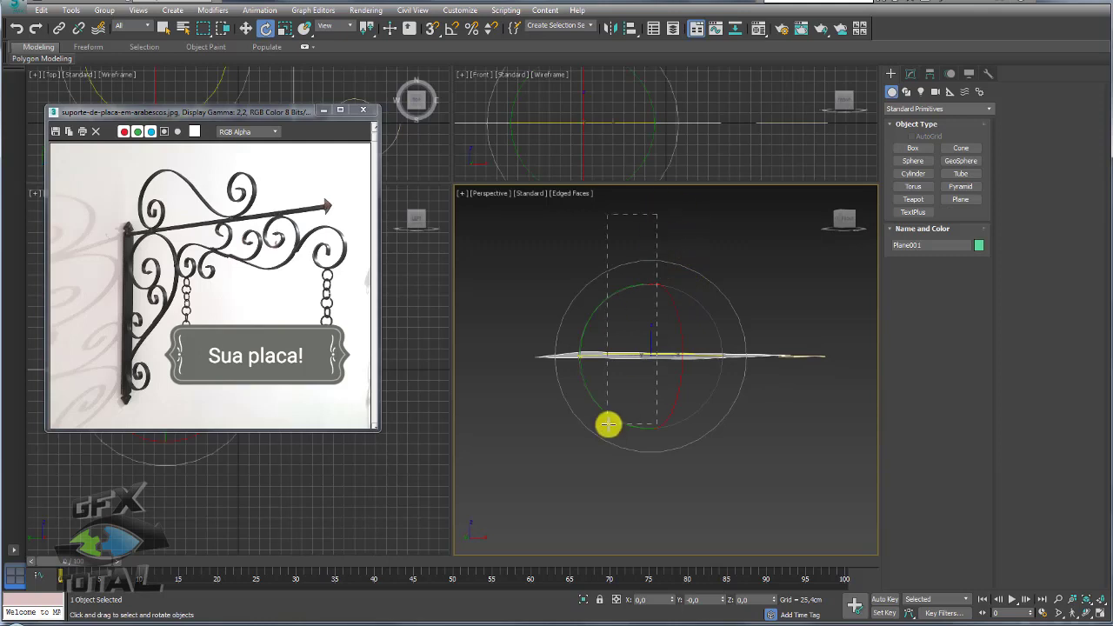
{"action": "key", "text": "w"}
{"action": "left_click_drag", "start_coordinate": [645, 291], "coordinate": [653, 367]}
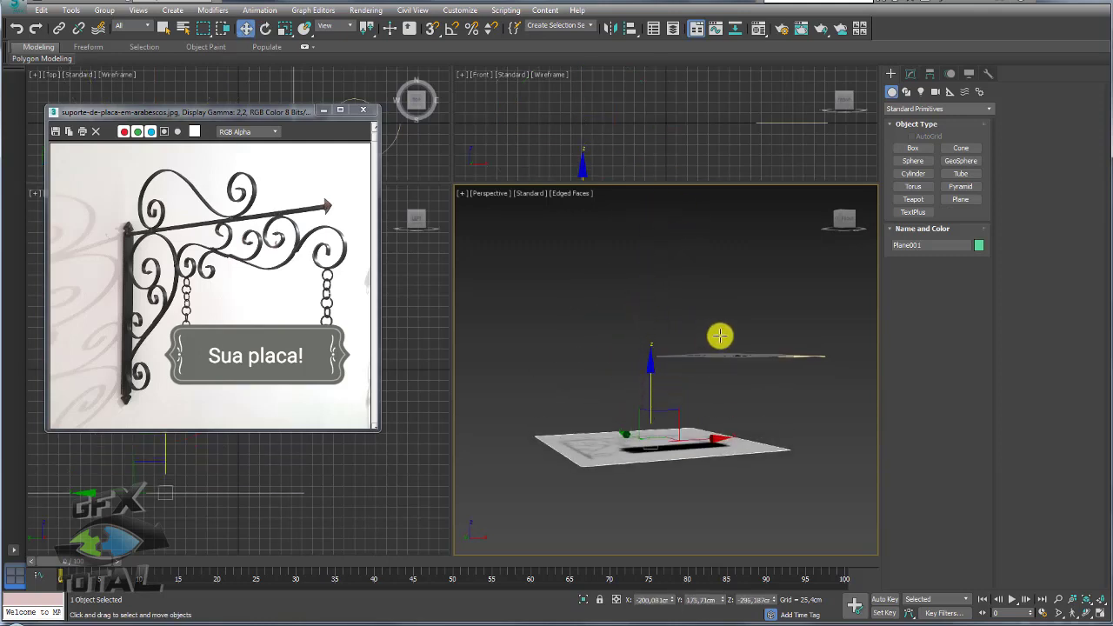
{"action": "middle_click_drag", "start_coordinate": [720, 330], "coordinate": [713, 385], "text": "alt"}
{"action": "mouse_move", "coordinate": [651, 380]}
{"action": "left_mouse_down"}
{"action": "mouse_move", "coordinate": [647, 357]}
{"action": "mouse_move", "coordinate": [662, 372]}
{"action": "left_mouse_up"}
{"action": "middle_click_drag", "start_coordinate": [662, 372], "coordinate": [675, 380], "text": "alt"}
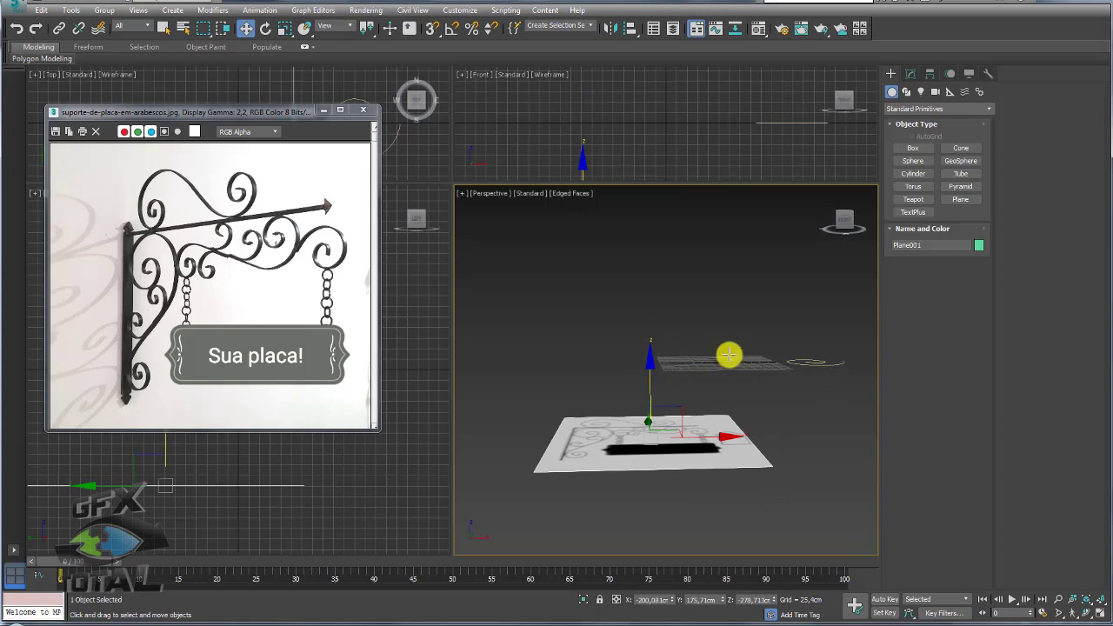
{"action": "middle_click_drag", "start_coordinate": [721, 350], "coordinate": [711, 346], "text": "alt"}
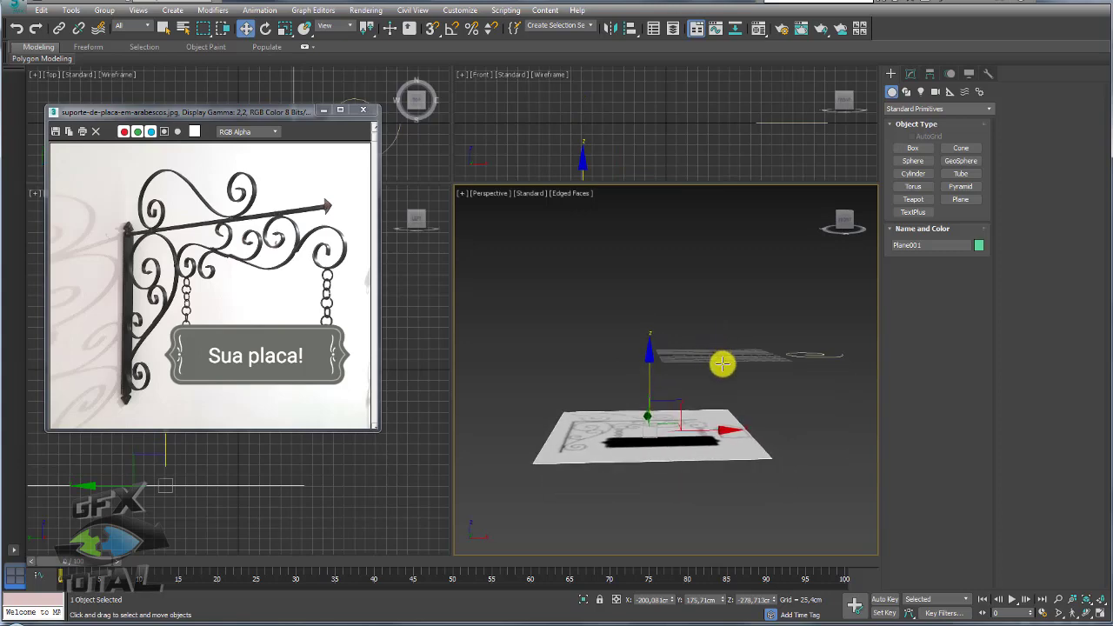
Switch to Top view, hide the grid, and select the helix spiral
{"action": "key", "text": "t"}
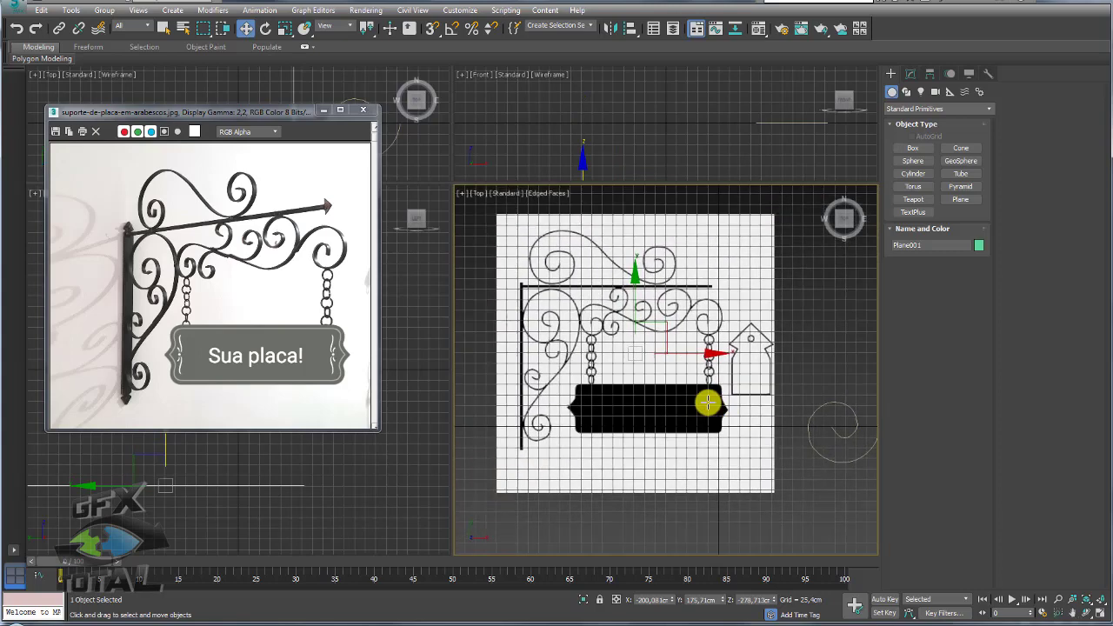
{"action": "key", "text": "g"}
{"action": "mouse_move", "coordinate": [791, 421]}
{"action": "middle_mouse_down"}
{"action": "mouse_move", "coordinate": [799, 397]}
{"action": "mouse_move", "coordinate": [799, 417]}
{"action": "middle_mouse_up"}
{"action": "left_click", "coordinate": [833, 423]}
Shift-drag the helix to create the copy Helix003 and move it toward the drawing
{"action": "left_click_drag", "start_coordinate": [796, 409], "coordinate": [795, 266], "text": "shift"}
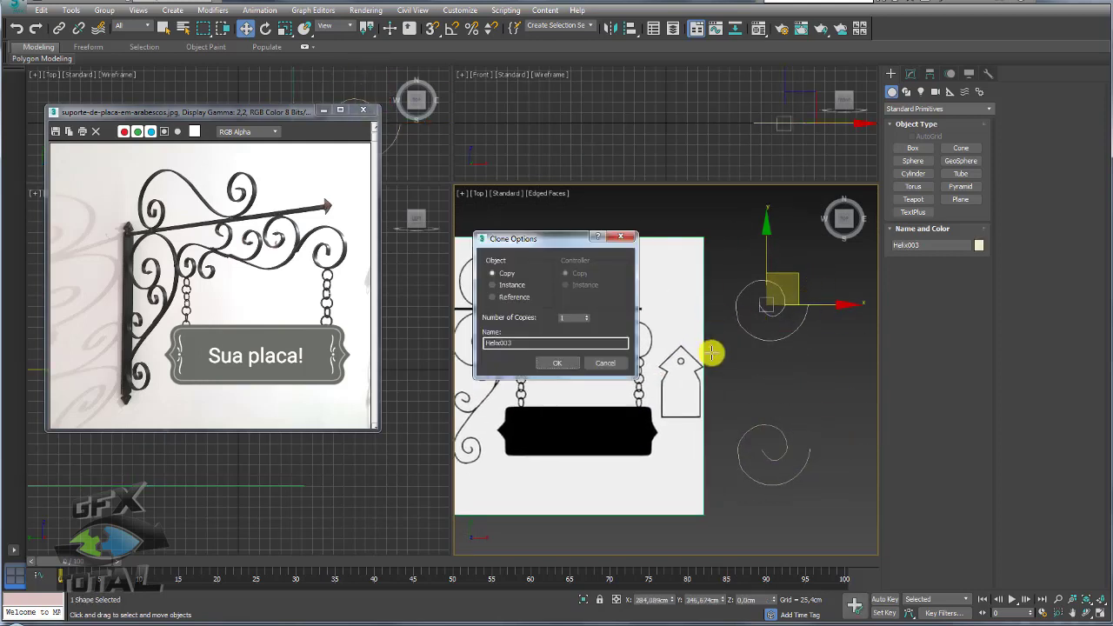
{"action": "left_click", "coordinate": [562, 359]}
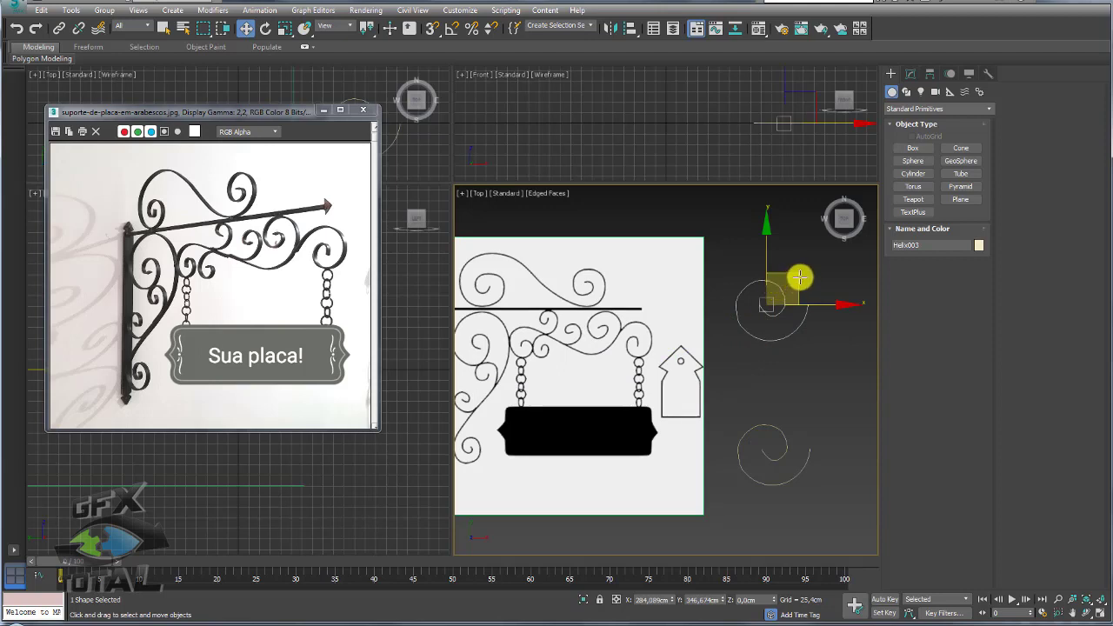
{"action": "mouse_move", "coordinate": [794, 278]}
{"action": "left_mouse_down"}
{"action": "mouse_move", "coordinate": [675, 248]}
{"action": "mouse_move", "coordinate": [672, 299]}
{"action": "mouse_move", "coordinate": [816, 313]}
{"action": "mouse_move", "coordinate": [857, 261]}
{"action": "left_mouse_up"}
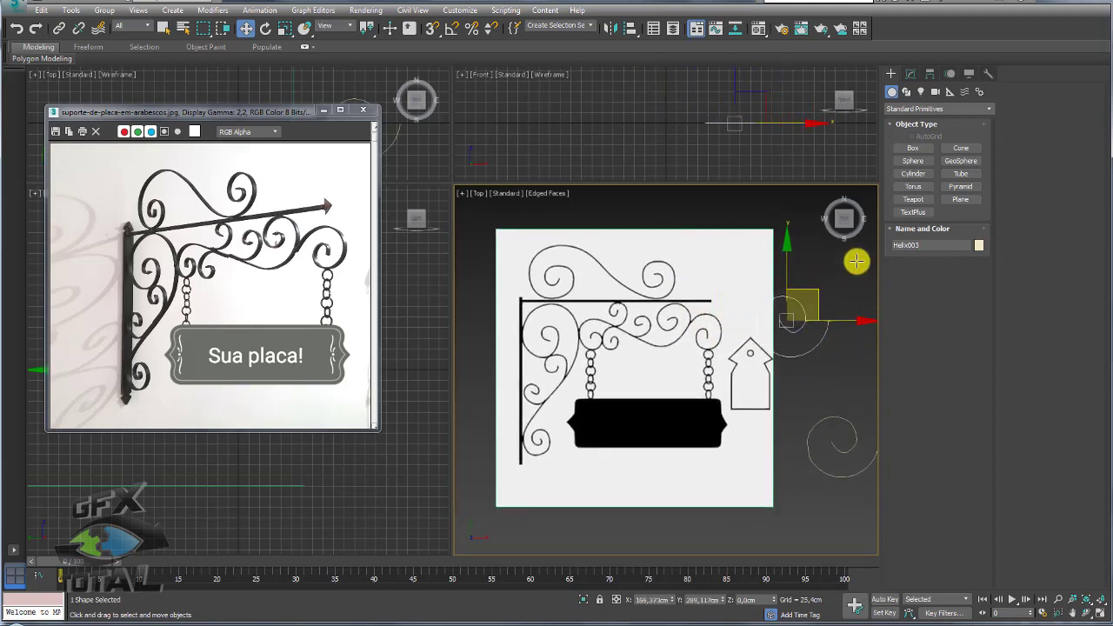
Maximize the Top viewport, centre the reference plane, and minimize the image viewer window
{"action": "middle_click_drag", "start_coordinate": [737, 329], "coordinate": [653, 356]}
{"action": "scroll", "coordinate": [604, 376], "scroll_direction": "down", "scroll_amount": 2}
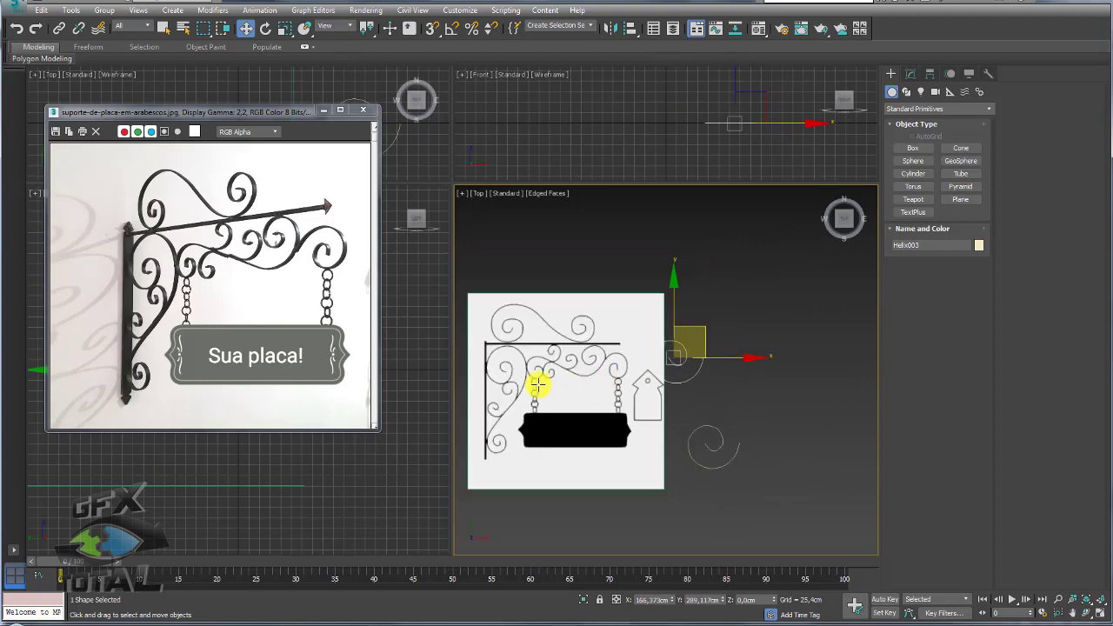
{"action": "left_click", "coordinate": [1098, 613]}
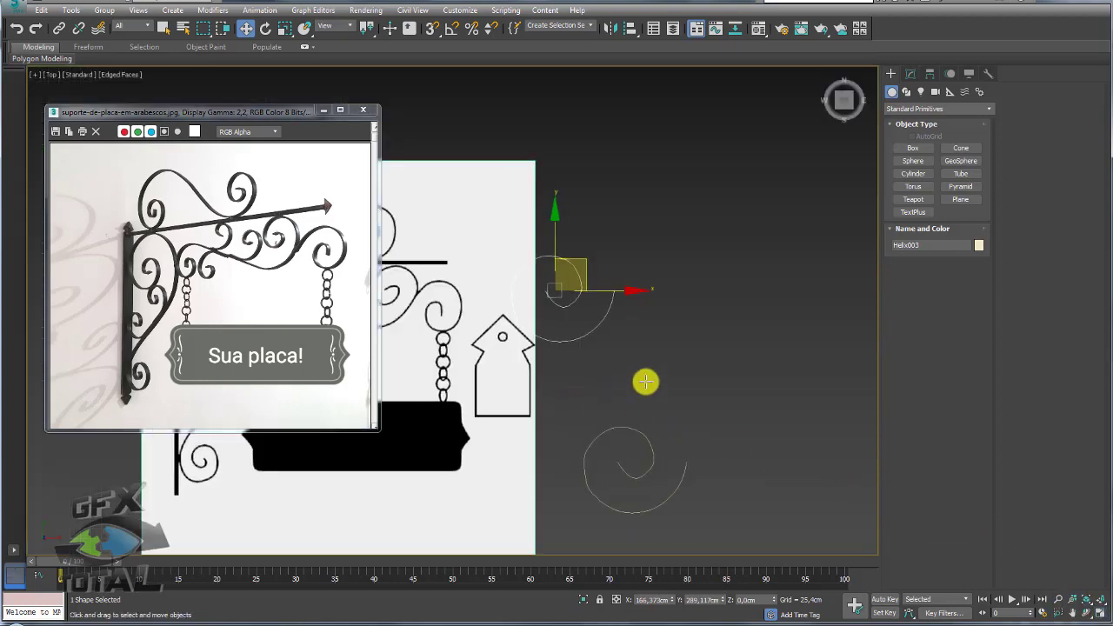
{"action": "middle_click_drag", "start_coordinate": [645, 381], "coordinate": [781, 163]}
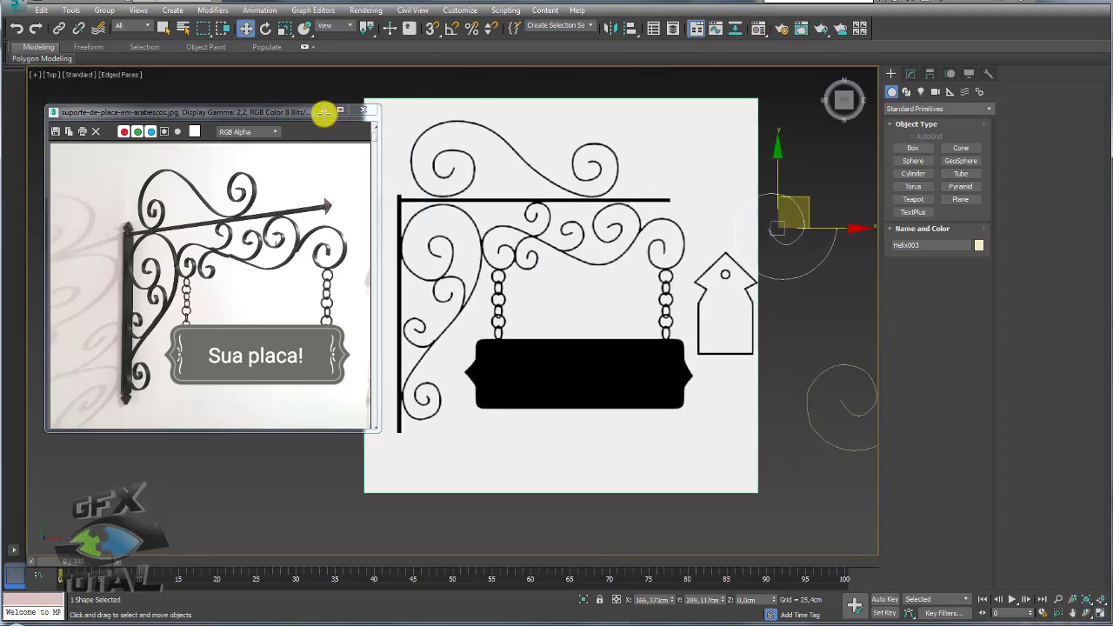
{"action": "left_click", "coordinate": [323, 110]}
{"action": "middle_click_drag", "start_coordinate": [568, 144], "coordinate": [509, 186]}
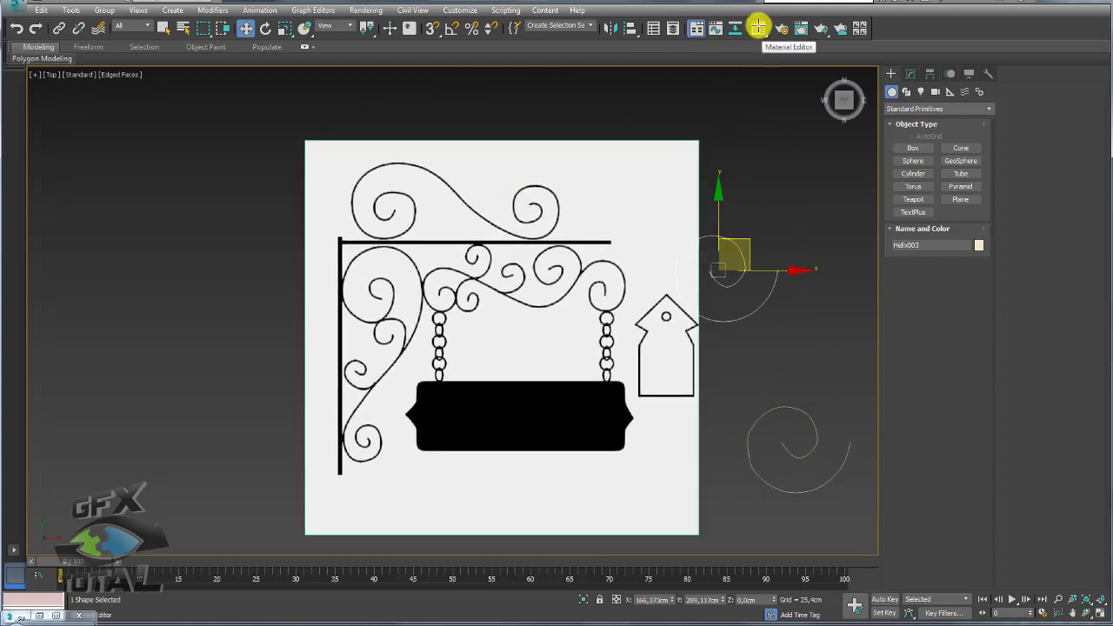
Eyedrop the plane's material in the Material Editor and set its Opacity to 15
{"action": "left_click", "coordinate": [758, 29]}
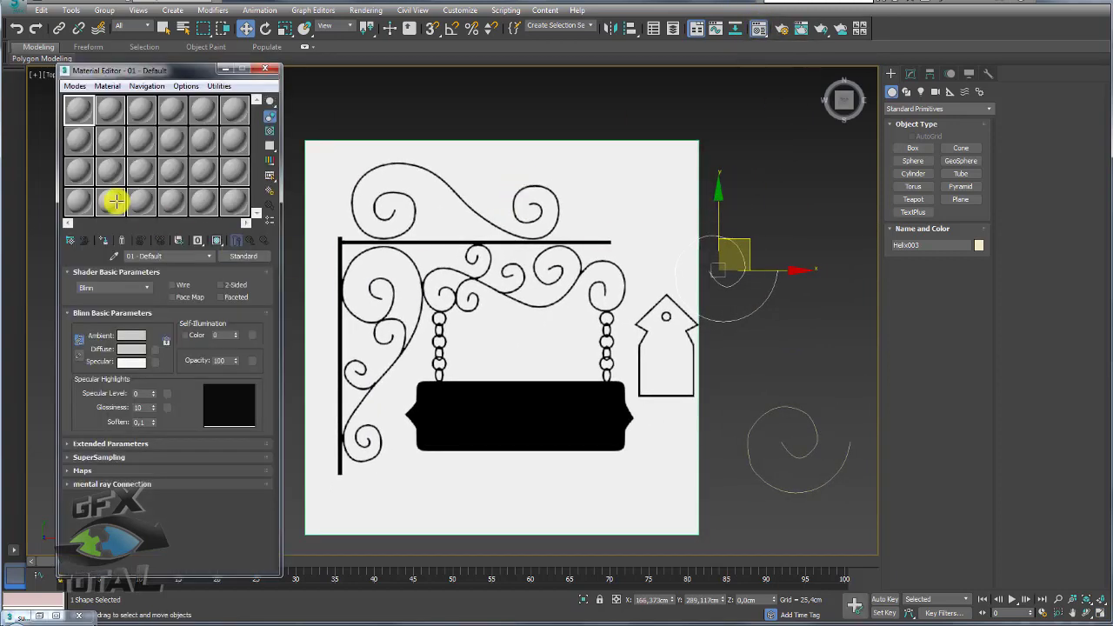
{"action": "left_click", "coordinate": [114, 255]}
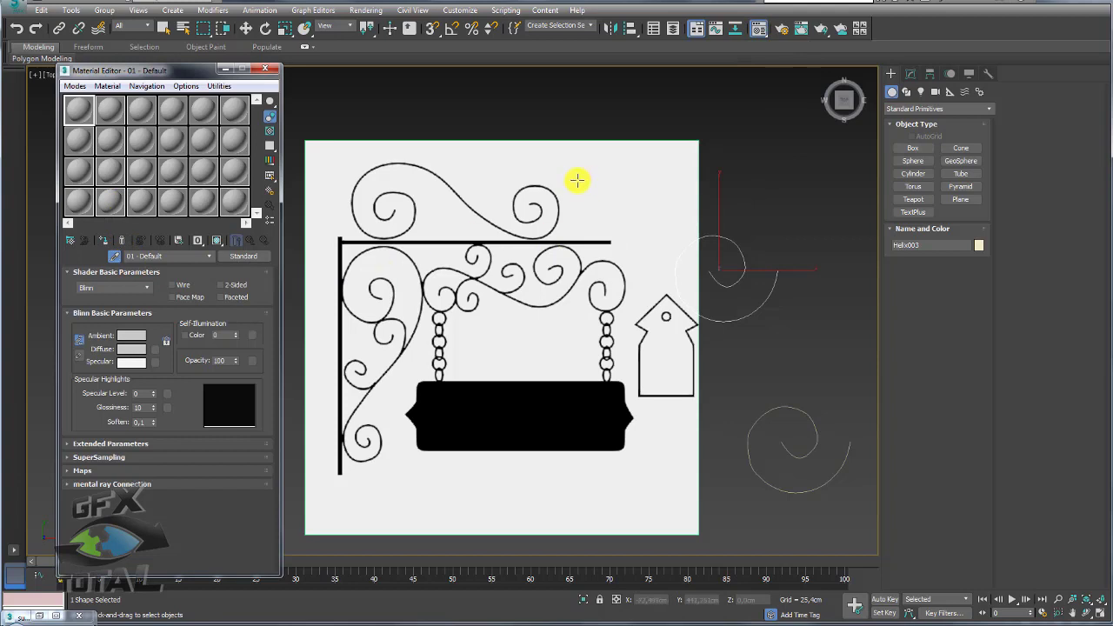
{"action": "left_click", "coordinate": [391, 285]}
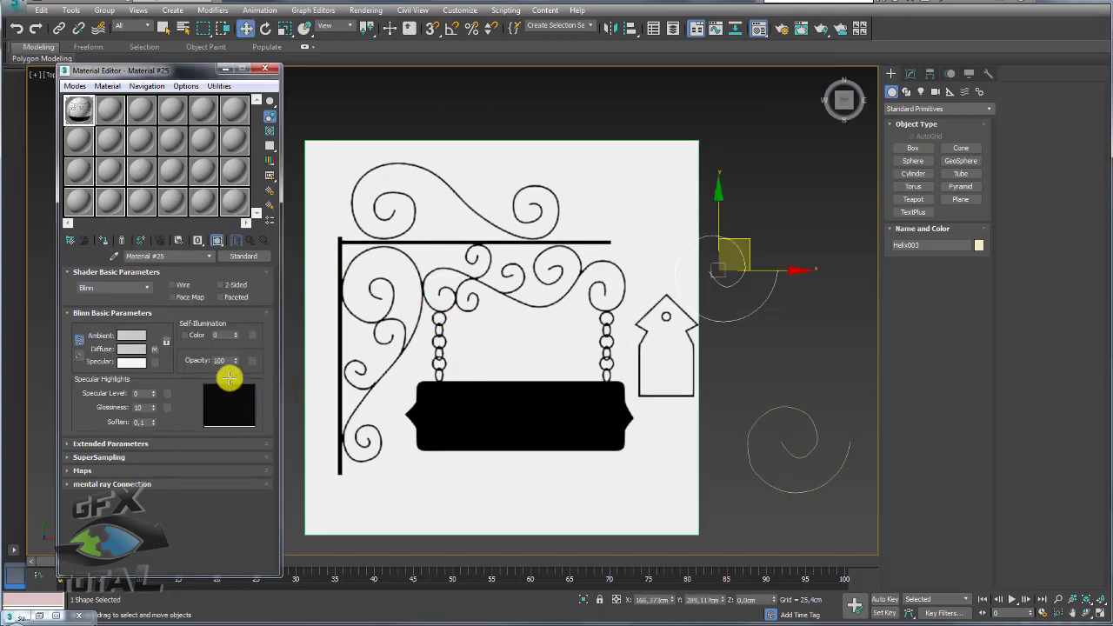
{"action": "double_click", "coordinate": [225, 360]}
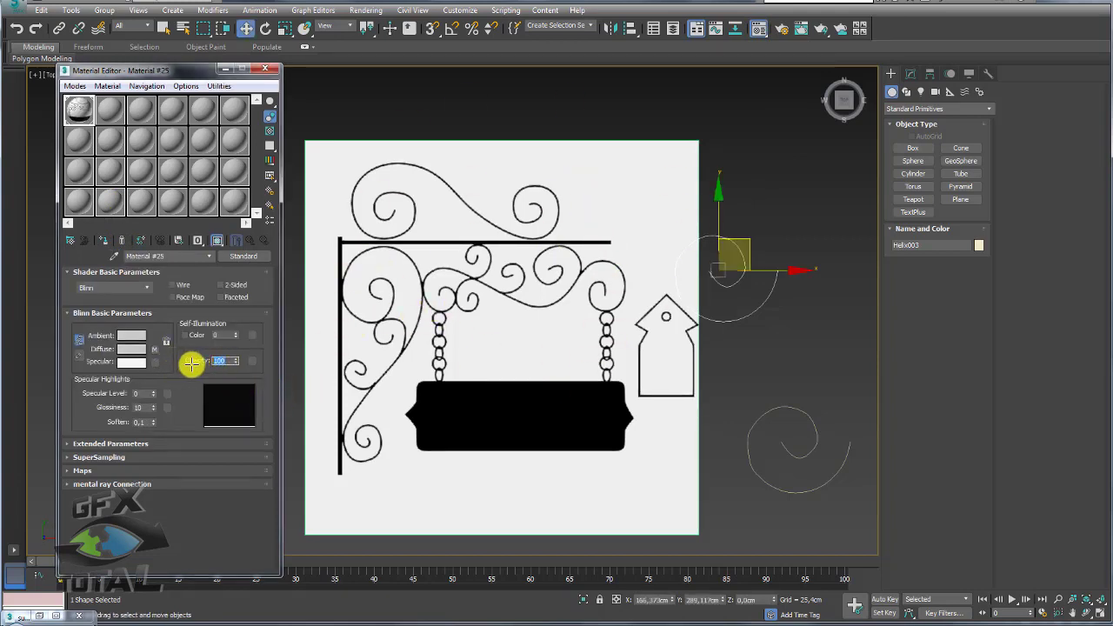
{"action": "left_click_drag", "start_coordinate": [189, 364], "coordinate": [248, 367]}
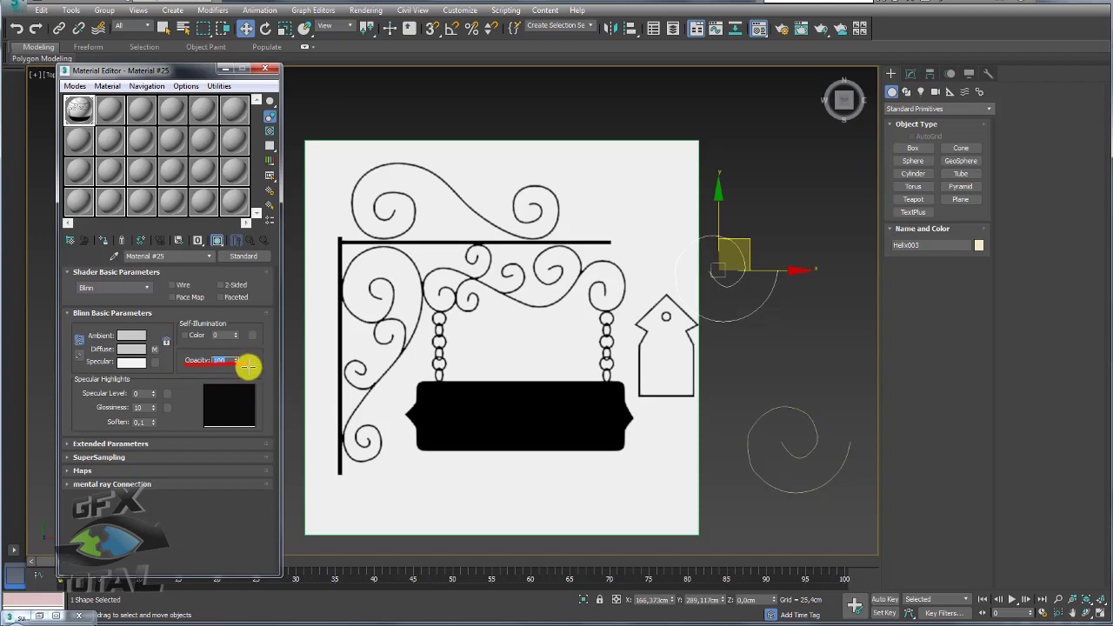
{"action": "double_click", "coordinate": [226, 359]}
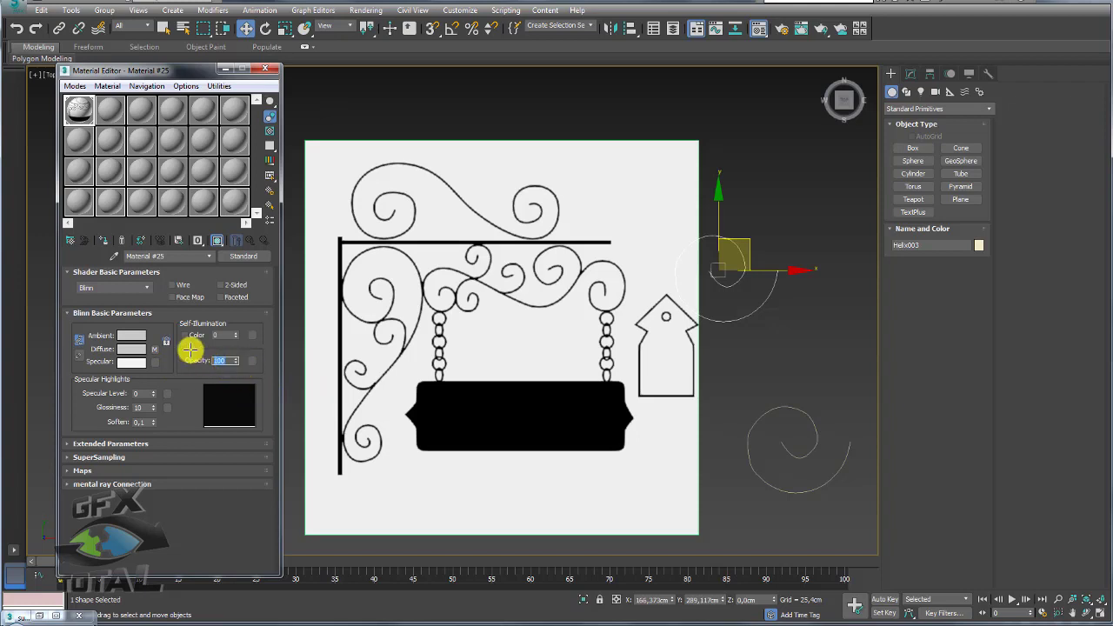
{"action": "type", "text": "15"}
{"action": "key", "text": "Return"}
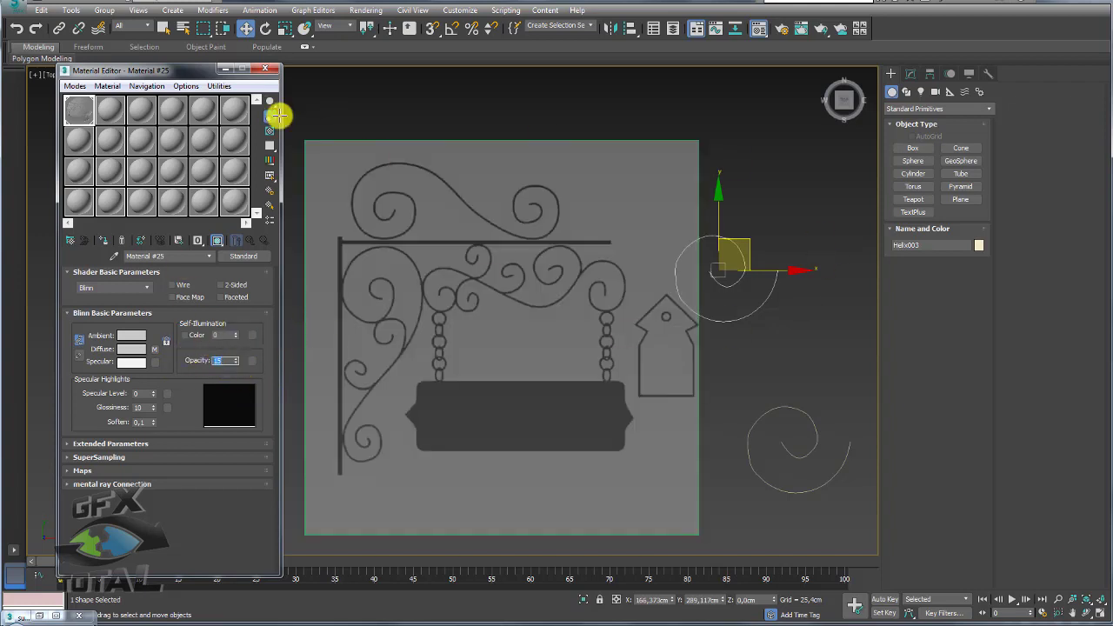
{"action": "left_click", "coordinate": [273, 69]}
Move Helix003 onto the curl above the house tag, then rotate and scale it down to fit
{"action": "middle_click_drag", "start_coordinate": [707, 293], "coordinate": [640, 255]}
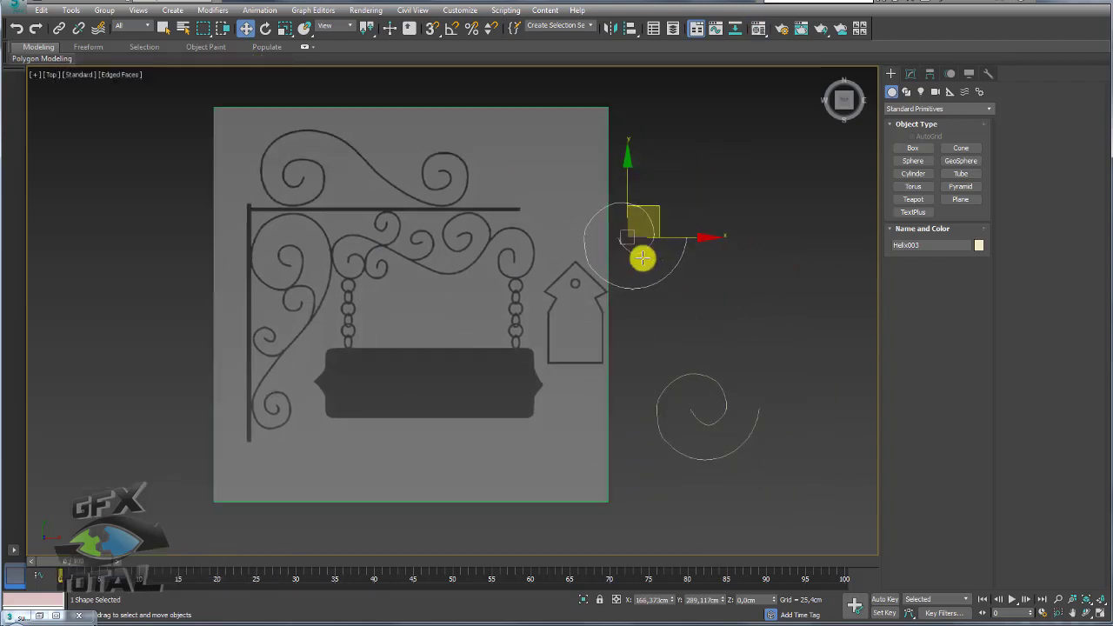
{"action": "scroll", "coordinate": [641, 255], "scroll_direction": "up", "scroll_amount": 2}
{"action": "left_click_drag", "start_coordinate": [631, 207], "coordinate": [527, 235]}
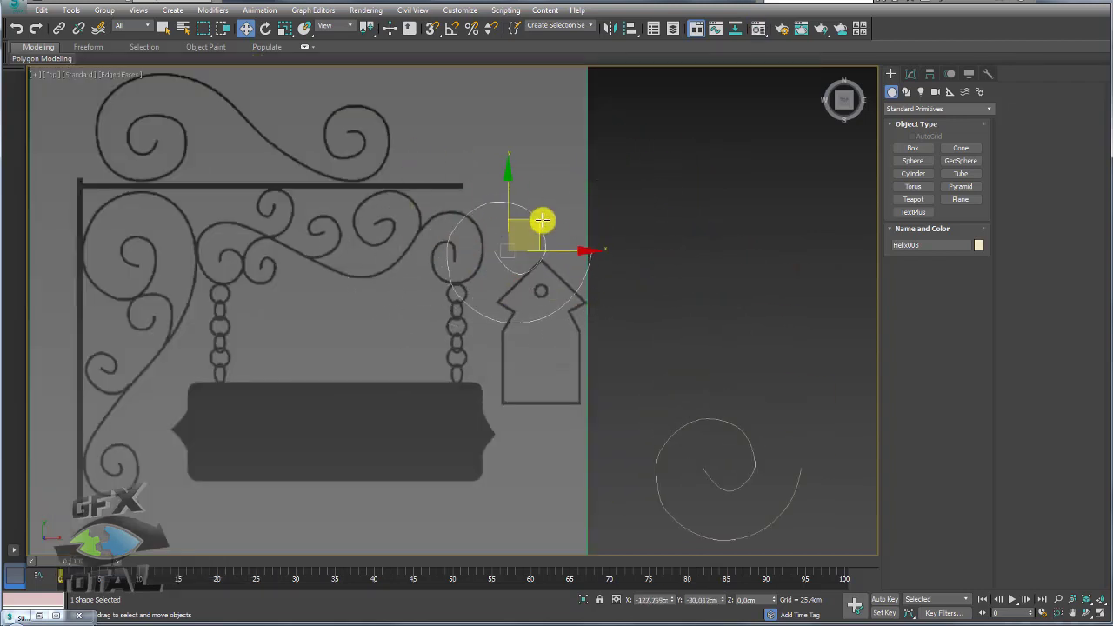
{"action": "scroll", "coordinate": [603, 219], "scroll_direction": "up", "scroll_amount": 2}
{"action": "key", "text": "e"}
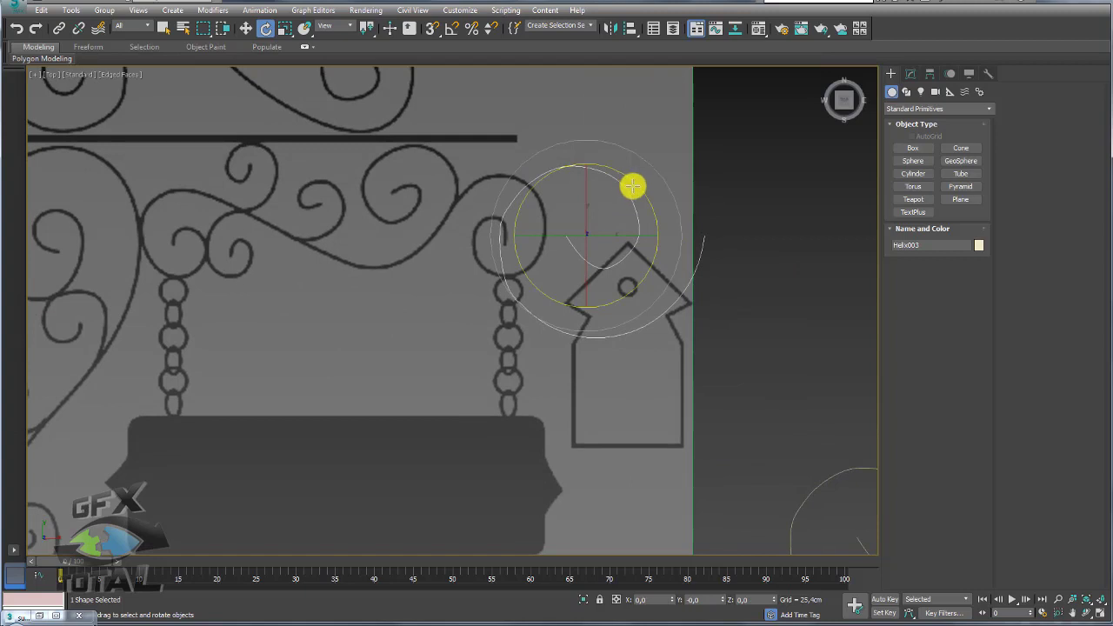
{"action": "mouse_move", "coordinate": [632, 186]}
{"action": "left_mouse_down"}
{"action": "mouse_move", "coordinate": [670, 368]}
{"action": "mouse_move", "coordinate": [643, 405]}
{"action": "left_mouse_up"}
{"action": "key", "text": "r"}
{"action": "left_click_drag", "start_coordinate": [597, 221], "coordinate": [605, 285]}
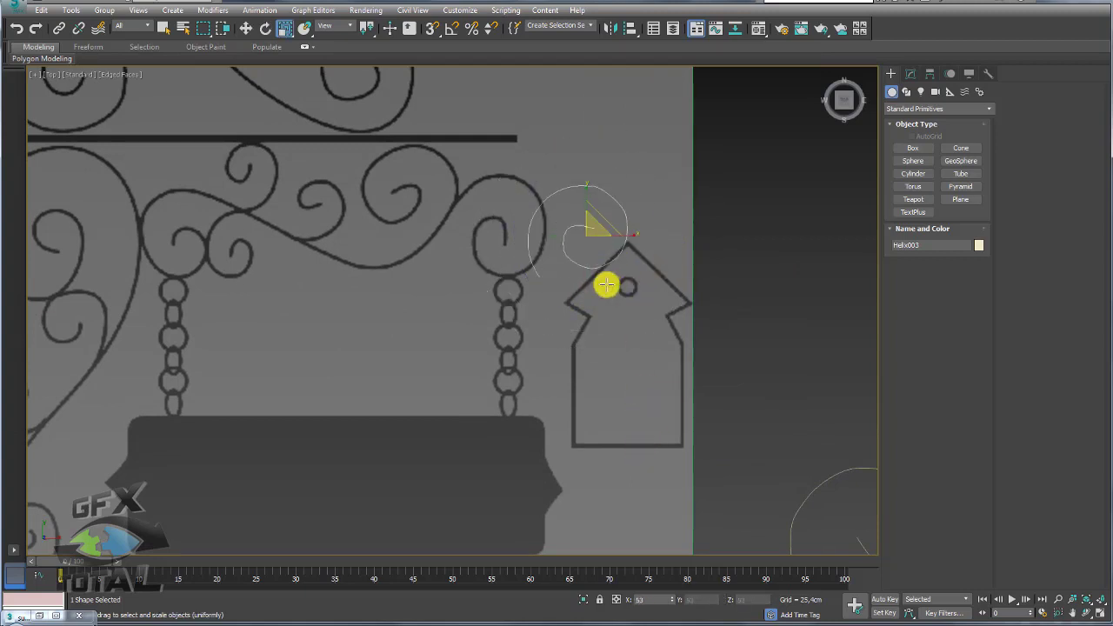
Undo the accidental plane move, then reselect the reference plane and shift it left
{"action": "key", "text": "w"}
{"action": "left_click_drag", "start_coordinate": [603, 214], "coordinate": [518, 227]}
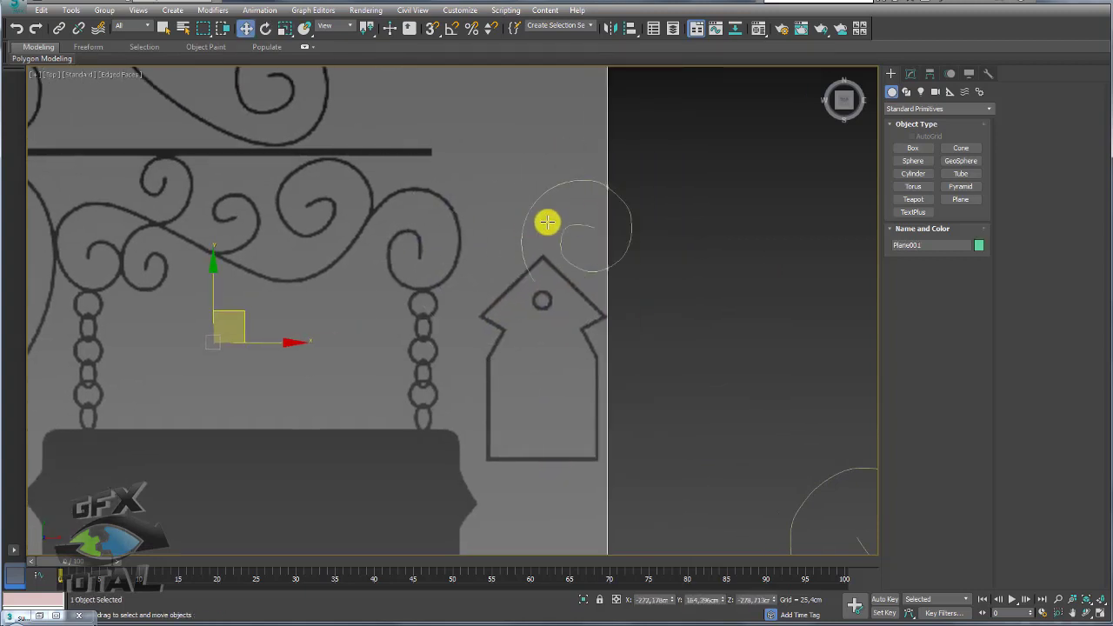
{"action": "key", "text": "ctrl+z"}
{"action": "left_click", "coordinate": [612, 223], "text": "ctrl"}
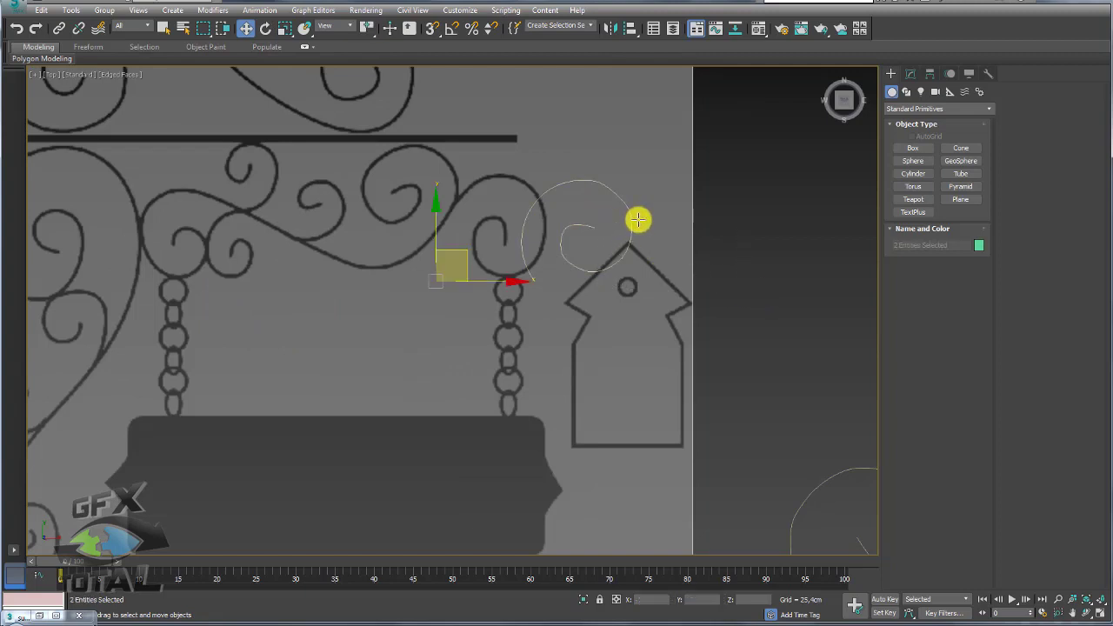
{"action": "scroll", "coordinate": [637, 220], "scroll_direction": "down", "scroll_amount": 4}
{"action": "left_click", "coordinate": [739, 212]}
{"action": "left_click", "coordinate": [581, 193]}
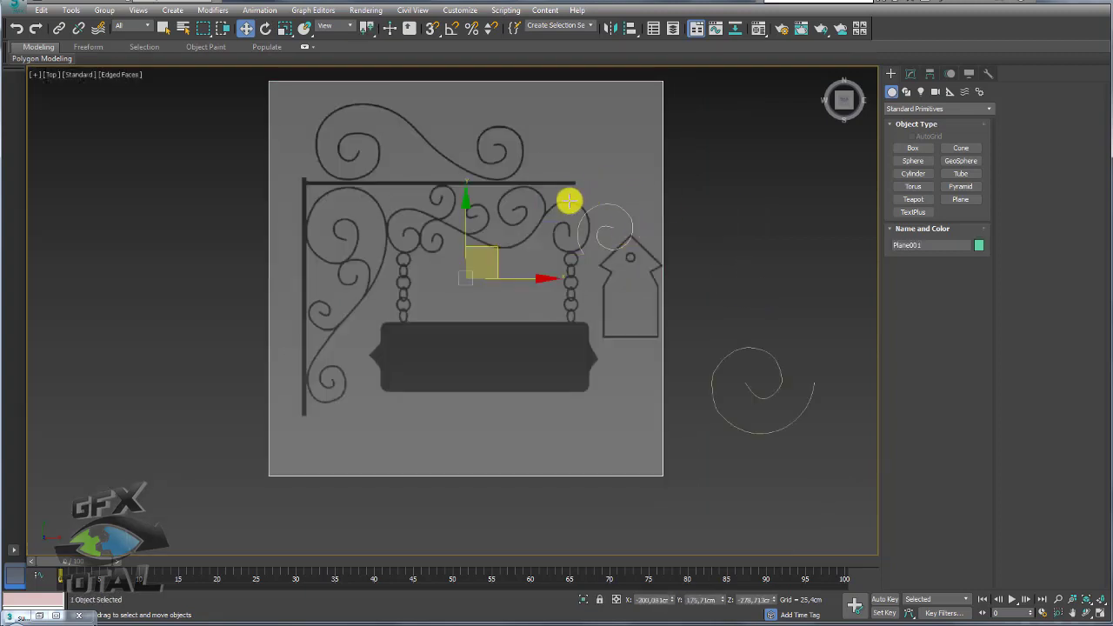
{"action": "left_click_drag", "start_coordinate": [492, 248], "coordinate": [474, 248]}
Tick Freeze in Plane001's Object Properties and confirm with OK
{"action": "right_click", "coordinate": [478, 250]}
{"action": "mouse_move", "coordinate": [531, 261]}
{"action": "middle_mouse_down"}
{"action": "mouse_move", "coordinate": [600, 354]}
{"action": "mouse_move", "coordinate": [578, 293]}
{"action": "middle_mouse_up"}
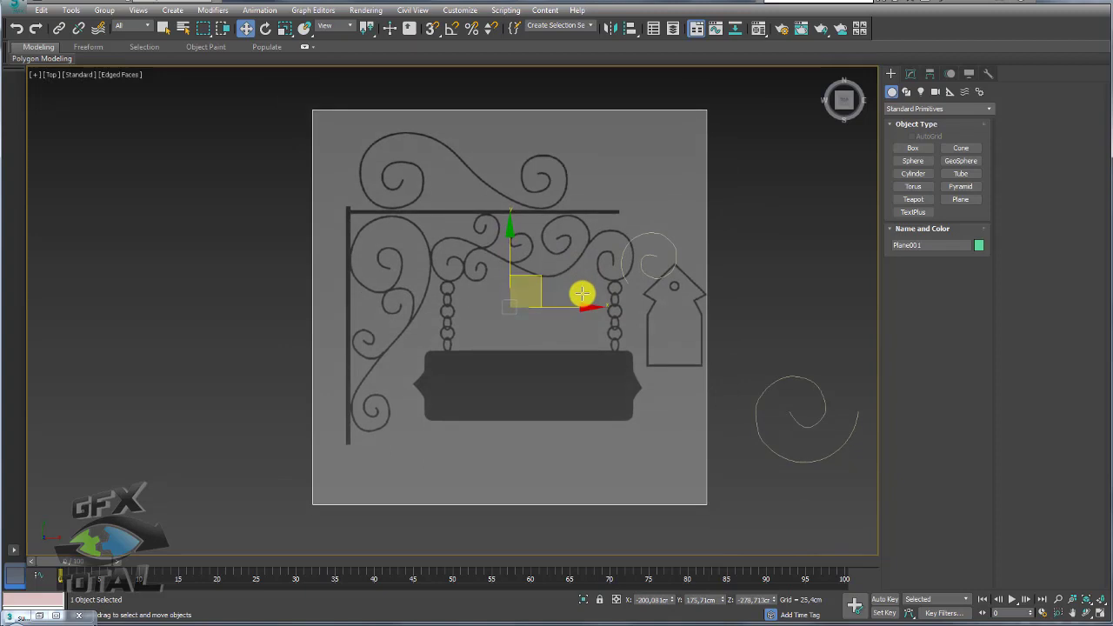
{"action": "right_click", "coordinate": [565, 224]}
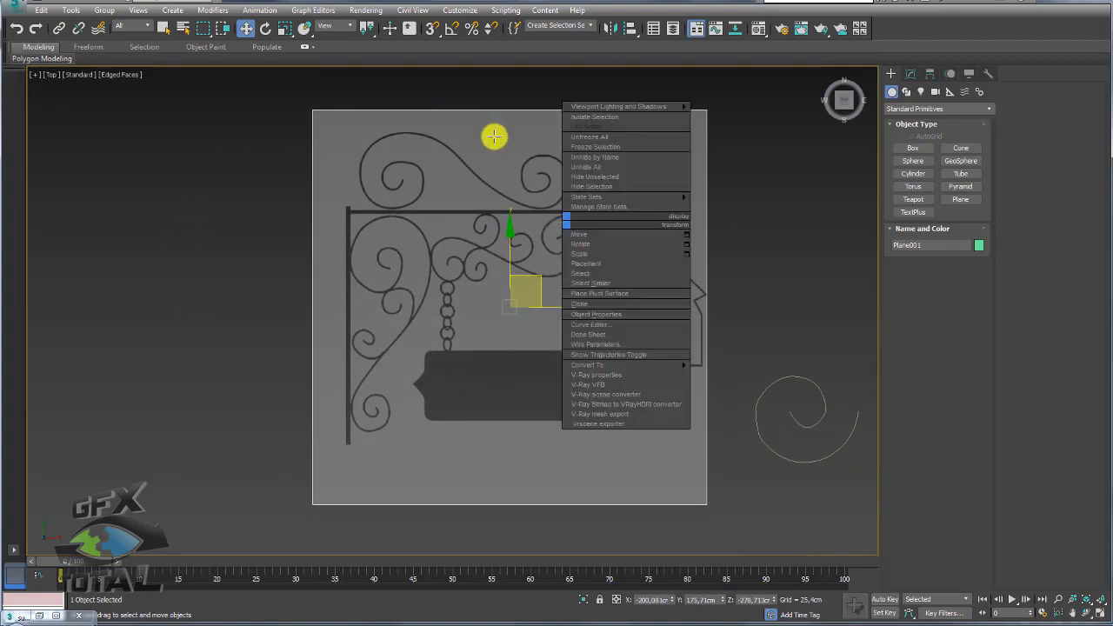
{"action": "mouse_move", "coordinate": [586, 197]}
{"action": "left_click", "coordinate": [597, 315]}
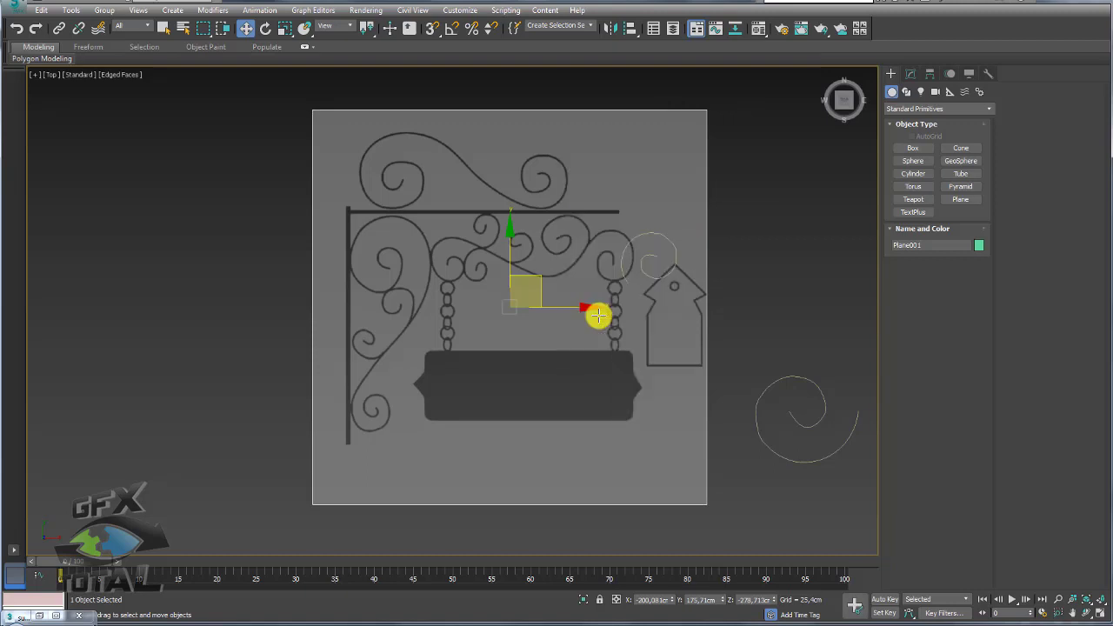
{"action": "right_click", "coordinate": [600, 311]}
{"action": "left_click", "coordinate": [638, 382]}
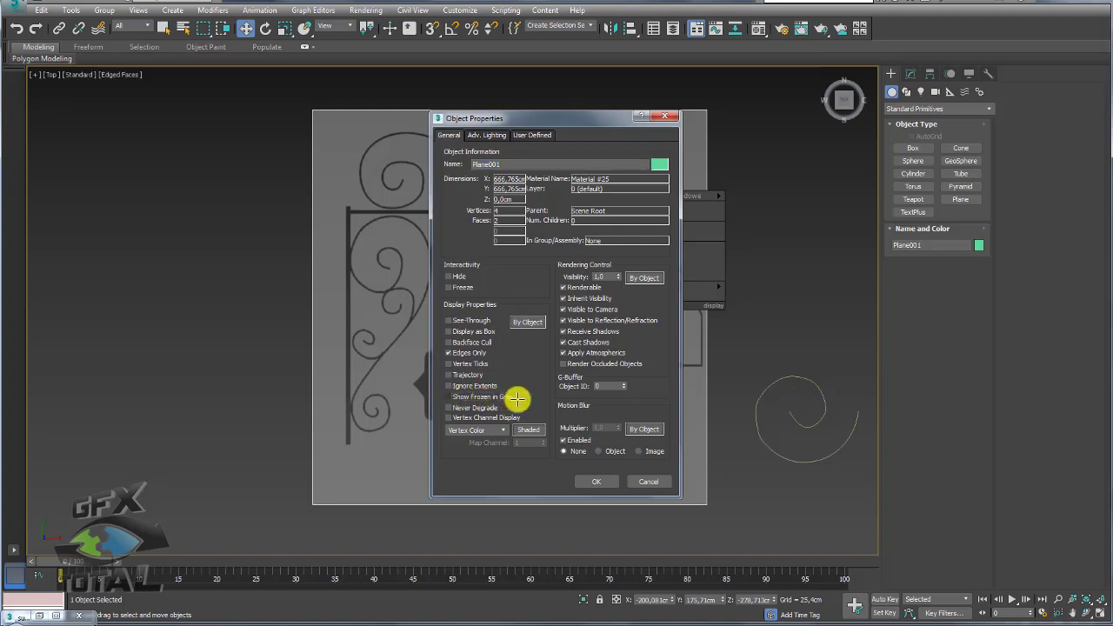
{"action": "left_click", "coordinate": [449, 287]}
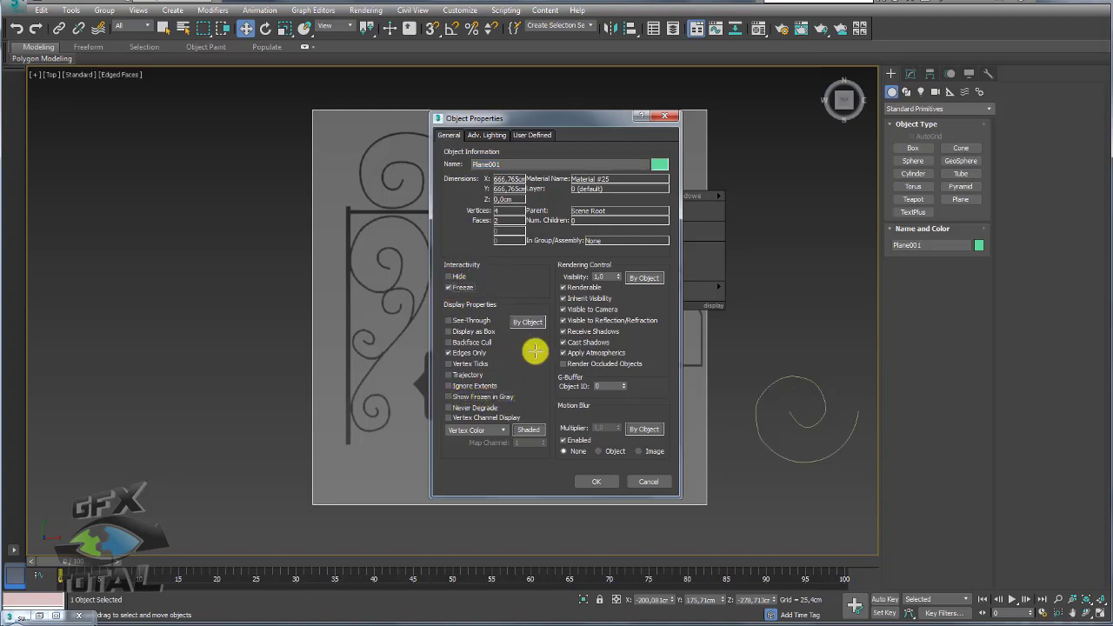
{"action": "left_click", "coordinate": [597, 480]}
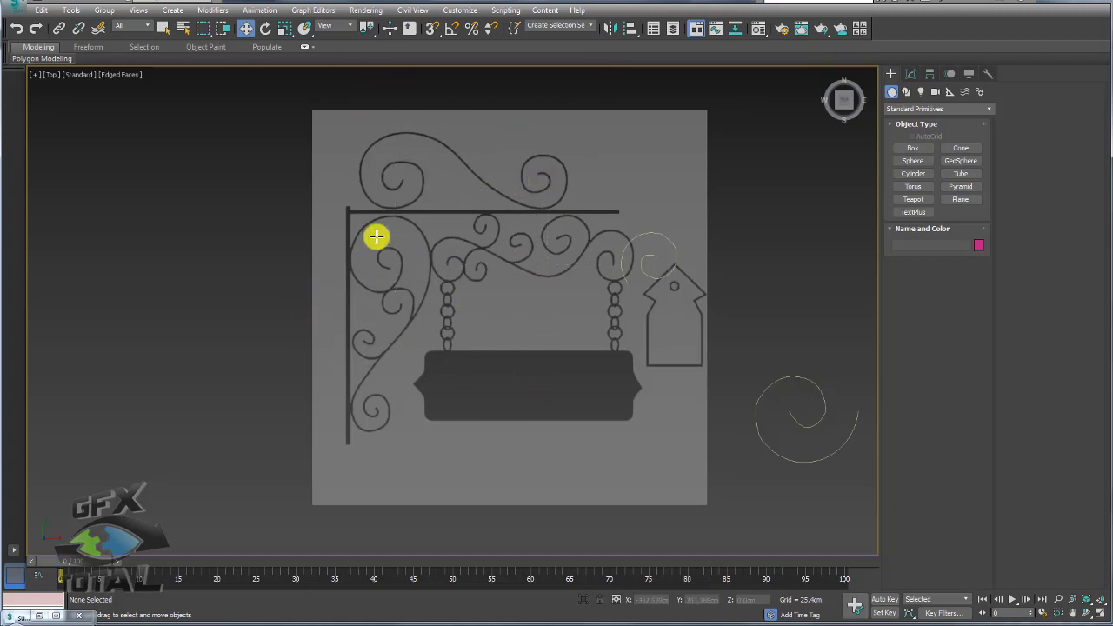
{"action": "right_click", "coordinate": [466, 304]}
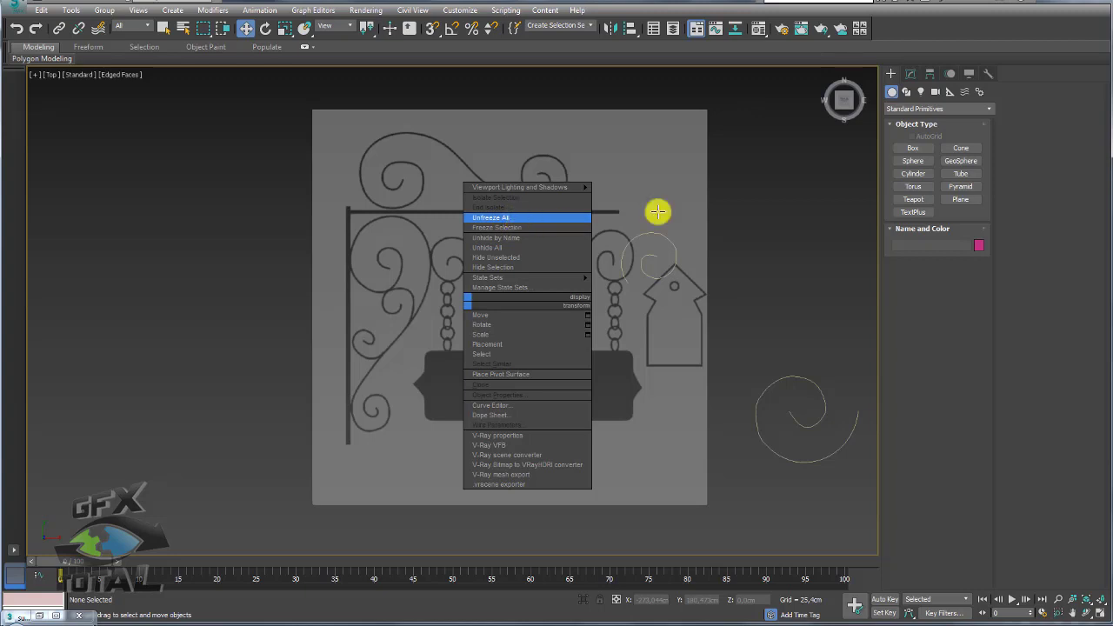
{"action": "left_click_drag", "start_coordinate": [793, 205], "coordinate": [710, 267]}
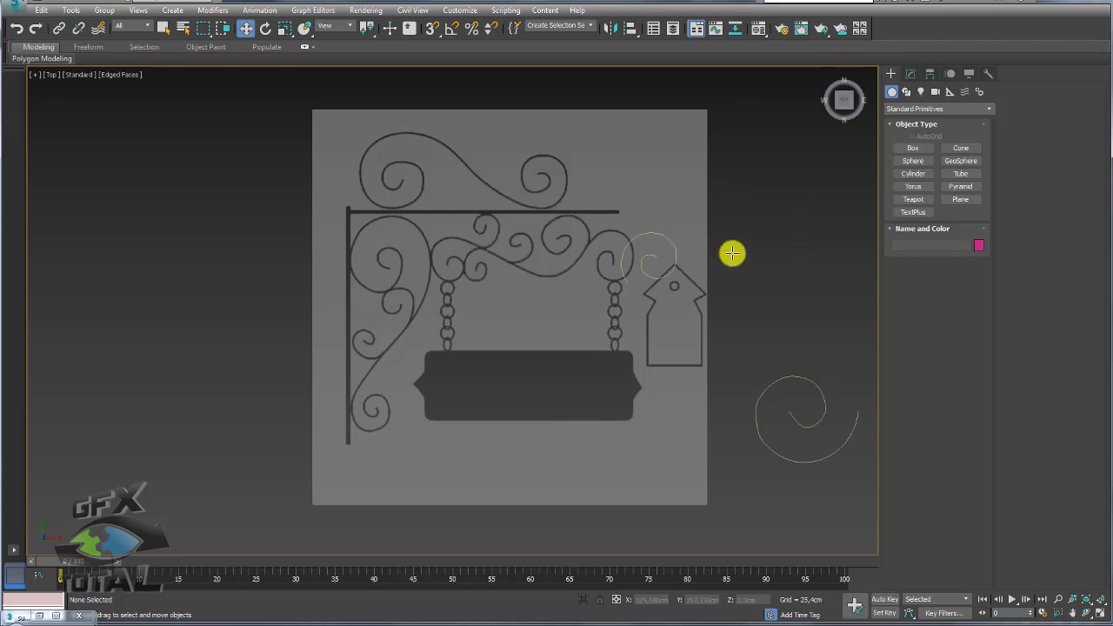
{"action": "scroll", "coordinate": [757, 206], "scroll_direction": "up", "scroll_amount": 3}
Select Helix003, move it onto the right scroll curl and shrink it to about 82%
{"action": "left_click_drag", "start_coordinate": [757, 206], "coordinate": [493, 372]}
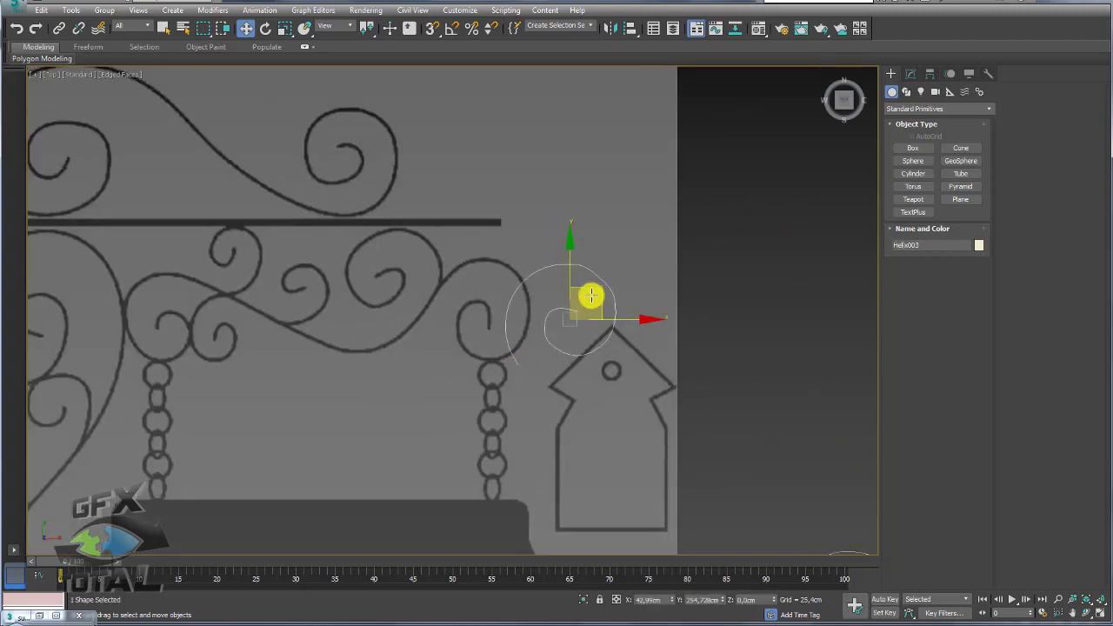
{"action": "mouse_move", "coordinate": [589, 293]}
{"action": "left_mouse_down"}
{"action": "mouse_move", "coordinate": [509, 286]}
{"action": "mouse_move", "coordinate": [556, 356]}
{"action": "left_mouse_up"}
{"action": "key", "text": "e"}
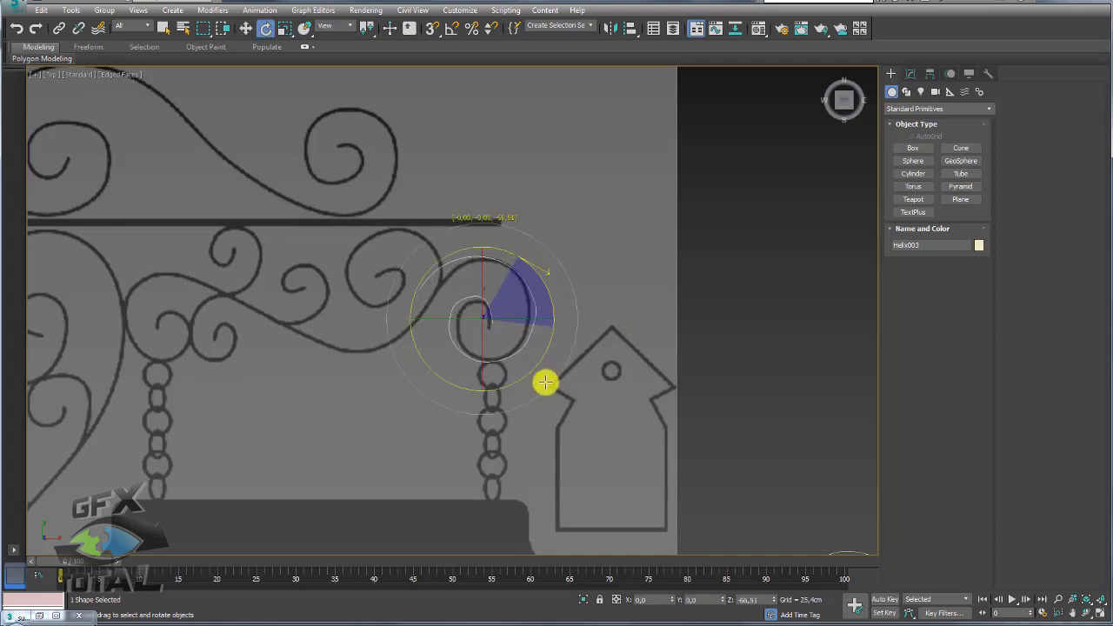
{"action": "key", "text": "r"}
{"action": "left_click_drag", "start_coordinate": [496, 308], "coordinate": [502, 318]}
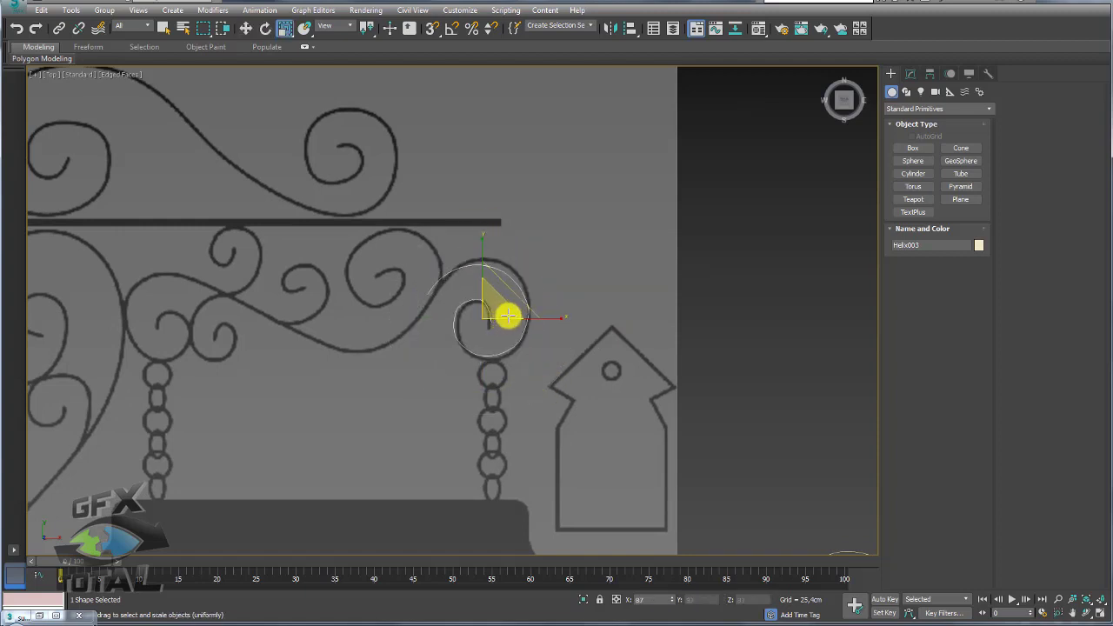
{"action": "key", "text": "w"}
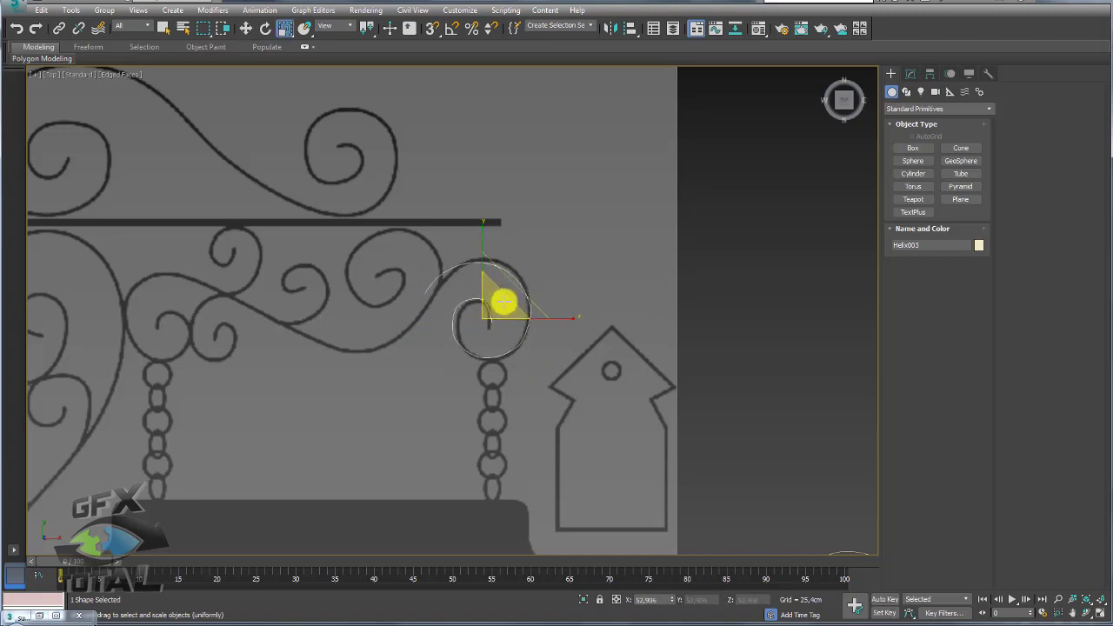
{"action": "left_click_drag", "start_coordinate": [498, 307], "coordinate": [519, 289]}
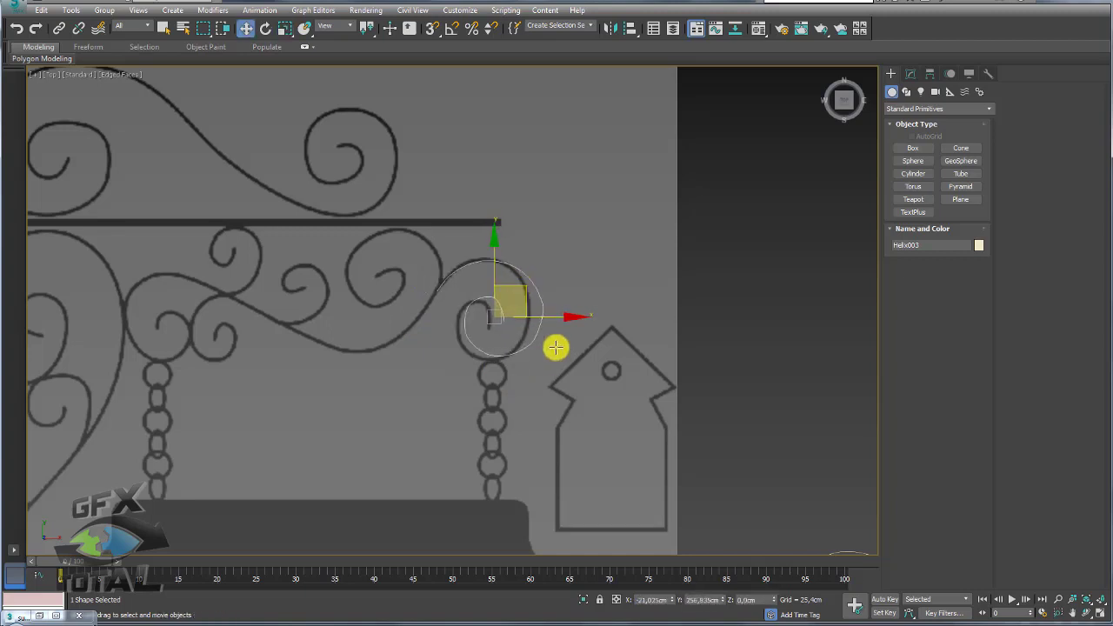
Zoom and pan the Top viewport to check Helix003 sits over the curl above the chain
{"action": "scroll", "coordinate": [600, 360], "scroll_direction": "down", "scroll_amount": 3}
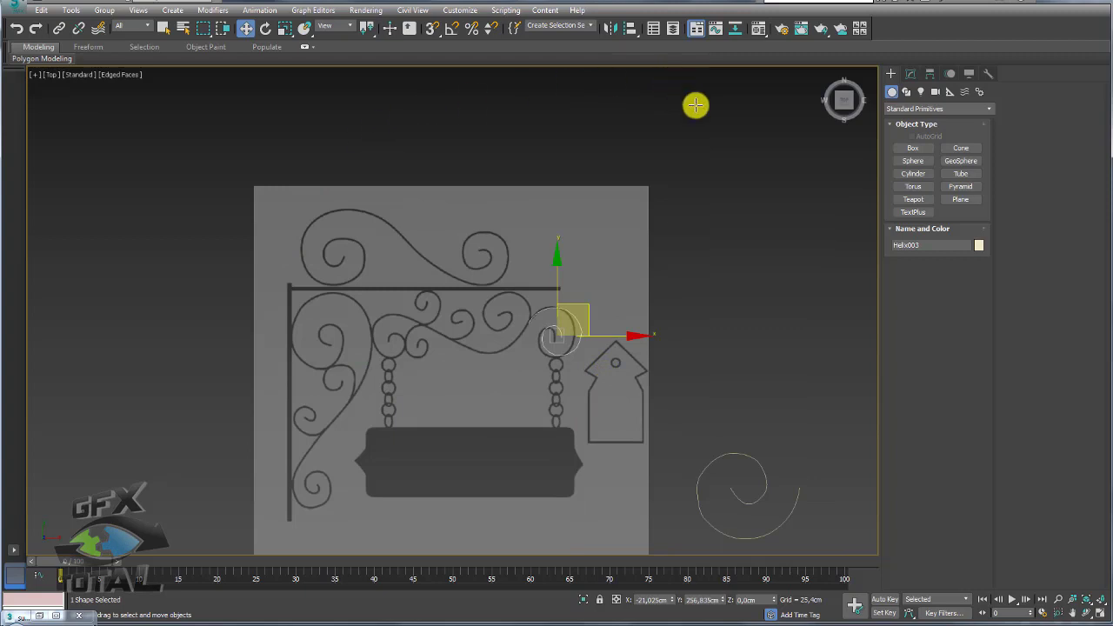
{"action": "scroll", "coordinate": [472, 318], "scroll_direction": "up", "scroll_amount": 3}
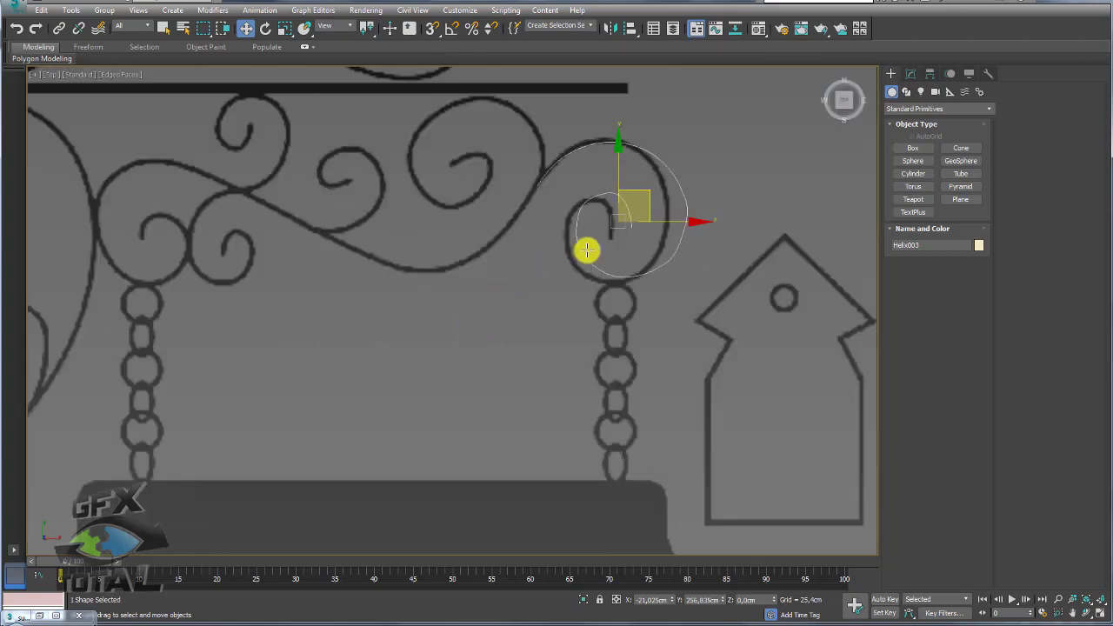
{"action": "scroll", "coordinate": [589, 249], "scroll_direction": "up", "scroll_amount": 2}
{"action": "mouse_move", "coordinate": [467, 295]}
{"action": "left_mouse_down"}
{"action": "mouse_move", "coordinate": [455, 261]}
{"action": "mouse_move", "coordinate": [415, 310]}
{"action": "mouse_move", "coordinate": [501, 323]}
{"action": "left_mouse_up"}
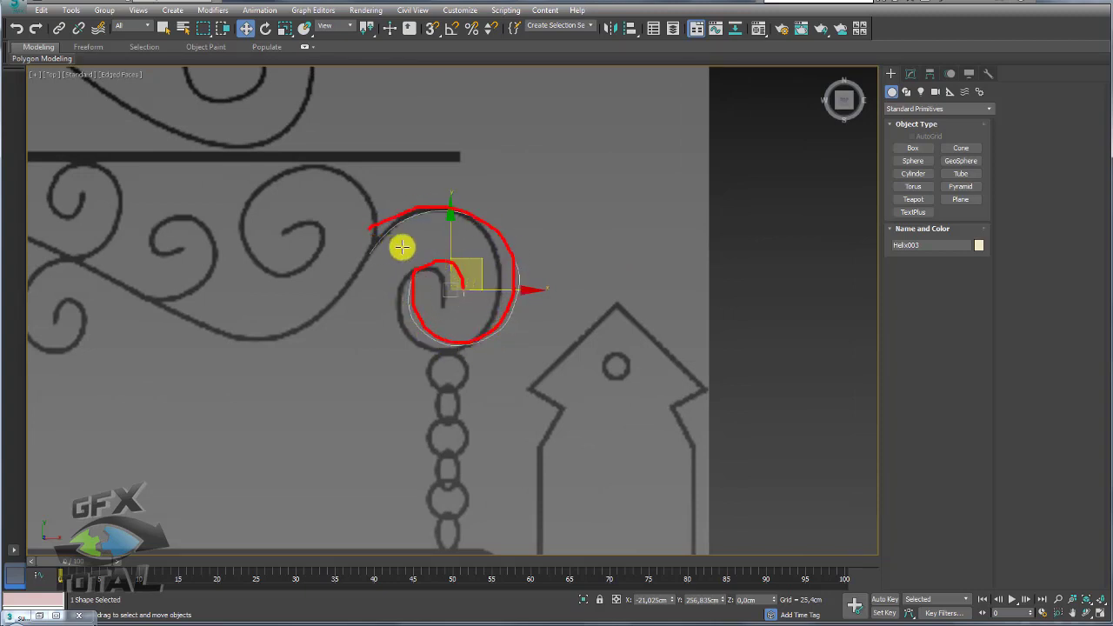
{"action": "key", "text": "Escape"}
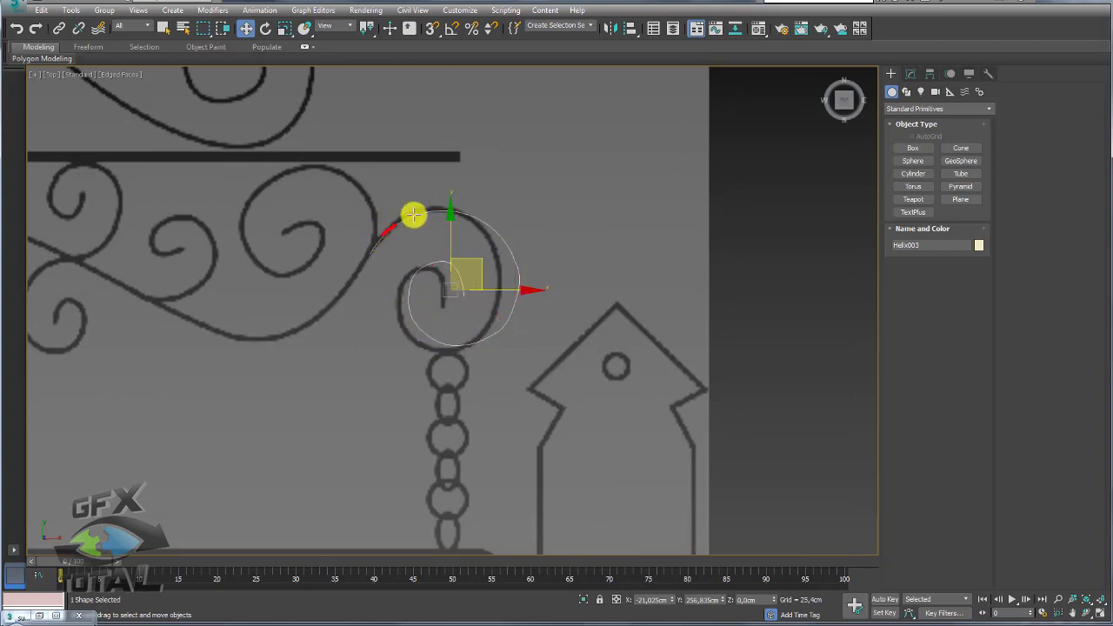
{"action": "mouse_move", "coordinate": [413, 214]}
{"action": "left_mouse_down"}
{"action": "mouse_move", "coordinate": [499, 288]}
{"action": "mouse_move", "coordinate": [462, 249]}
{"action": "left_mouse_up"}
{"action": "key", "text": "Escape"}
{"action": "middle_click_drag", "start_coordinate": [461, 248], "coordinate": [687, 367]}
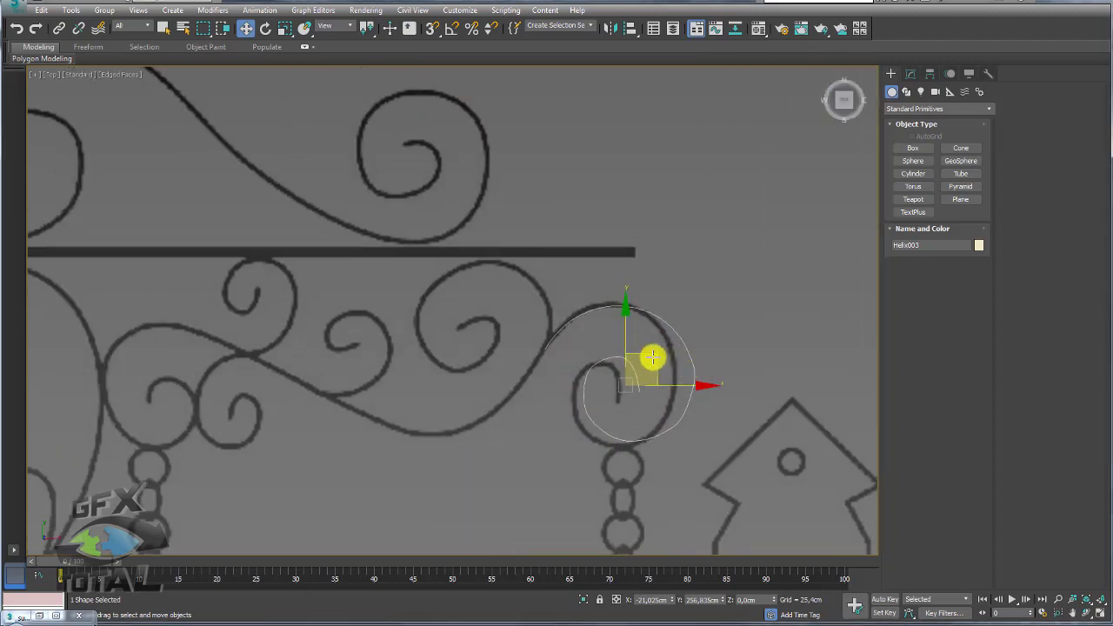
{"action": "middle_click_drag", "start_coordinate": [618, 358], "coordinate": [578, 302]}
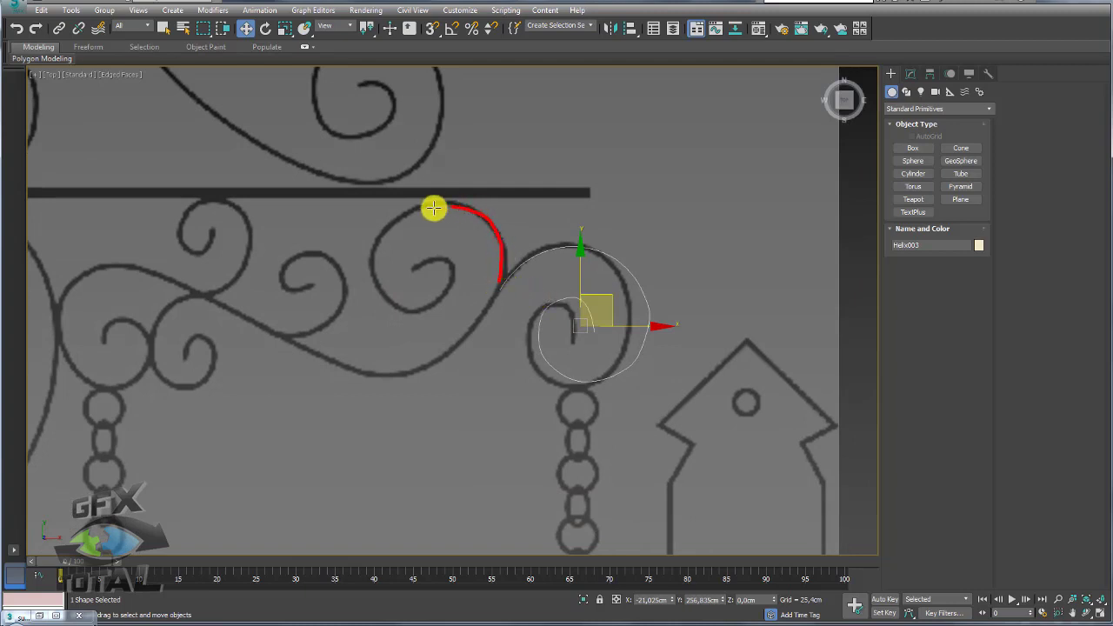
{"action": "mouse_move", "coordinate": [434, 208]}
{"action": "left_mouse_down"}
{"action": "mouse_move", "coordinate": [374, 261]}
{"action": "mouse_move", "coordinate": [423, 309]}
{"action": "left_mouse_up"}
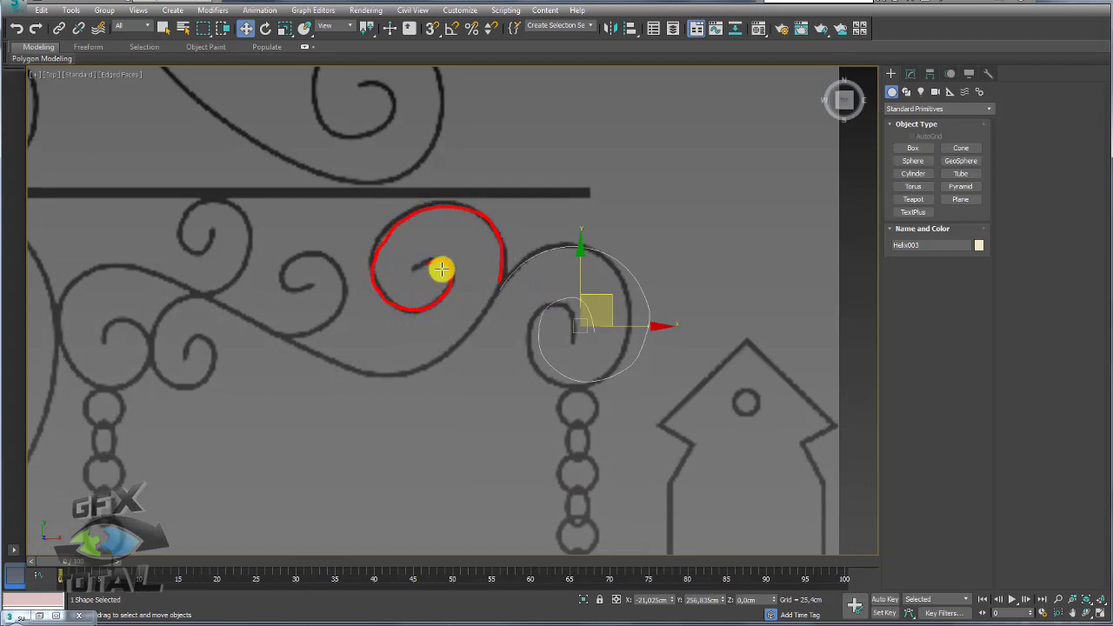
{"action": "key", "text": "Escape"}
{"action": "middle_click_drag", "start_coordinate": [603, 323], "coordinate": [606, 318]}
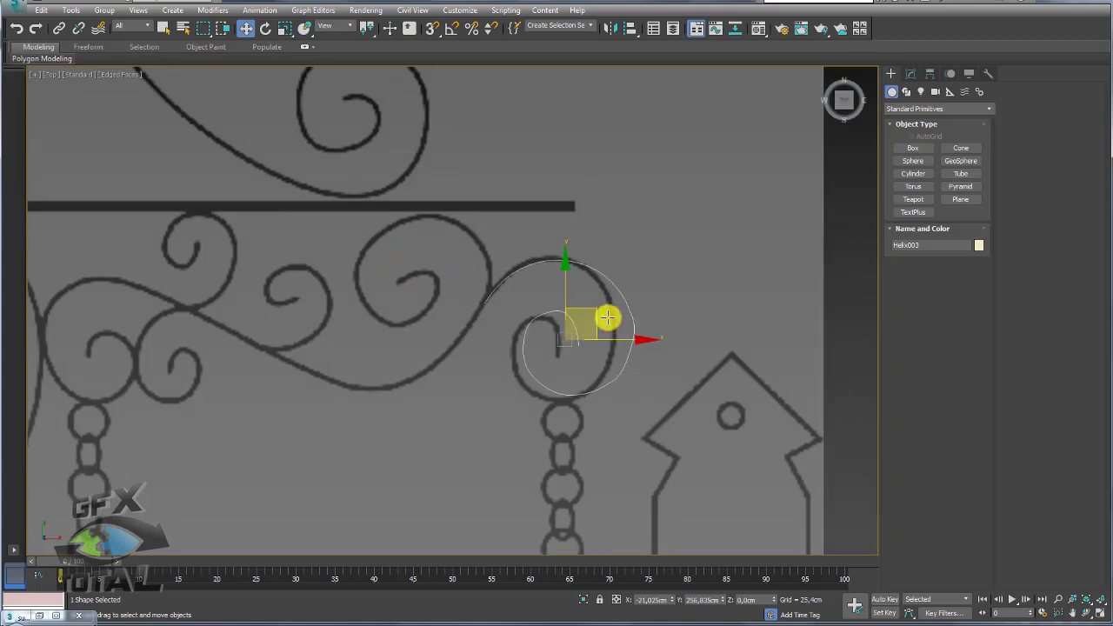
Mirror the helix on the X axis as a copy, creating Helix004
{"action": "left_click", "coordinate": [611, 26]}
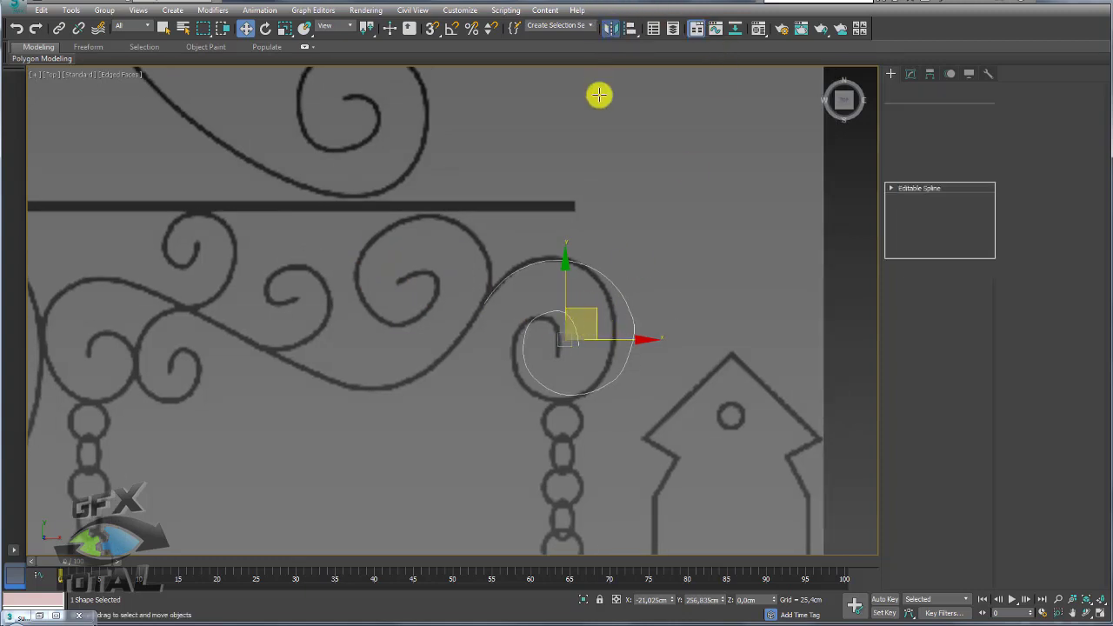
{"action": "left_click_drag", "start_coordinate": [565, 206], "coordinate": [180, 144]}
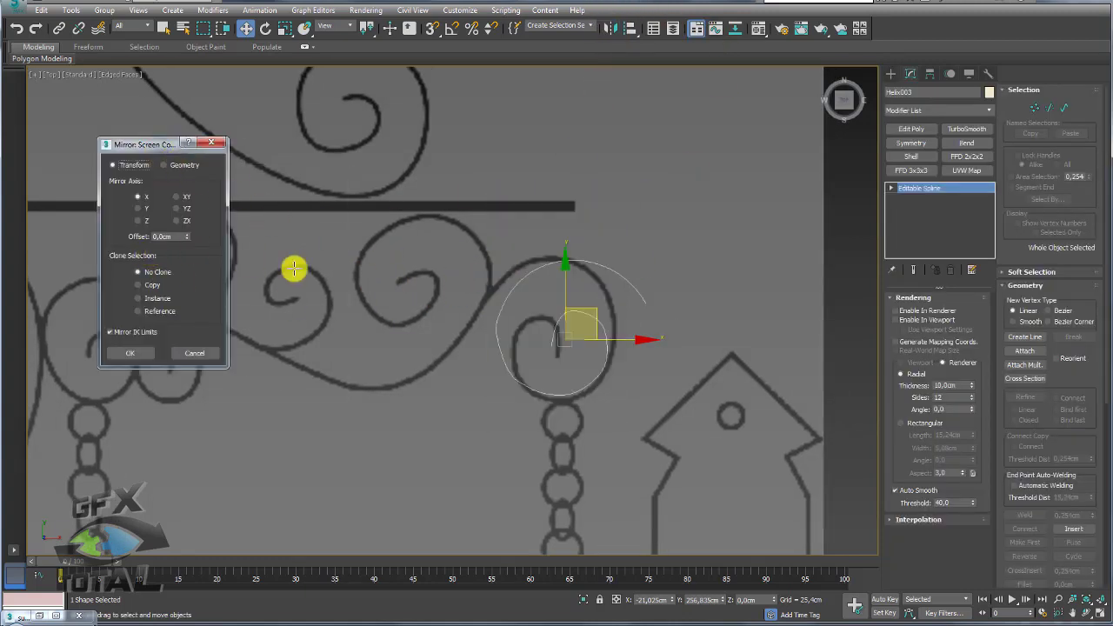
{"action": "left_click", "coordinate": [139, 284]}
{"action": "left_click", "coordinate": [136, 353]}
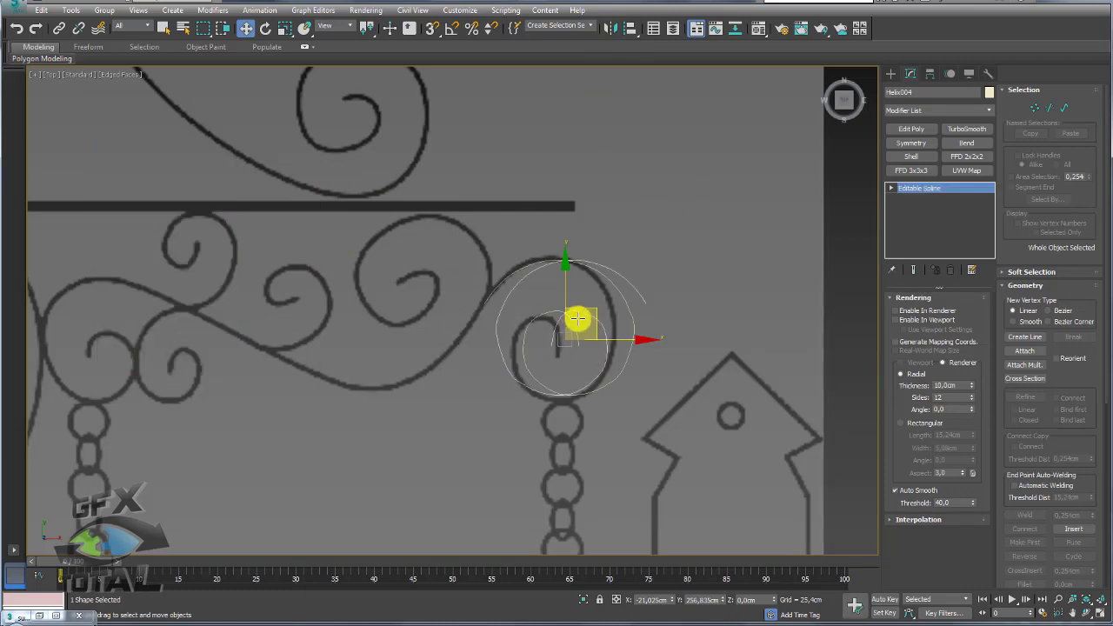
Move Helix004 onto the neighbouring scroll curl, rotating it and shrinking it to fit
{"action": "left_click_drag", "start_coordinate": [593, 310], "coordinate": [451, 254]}
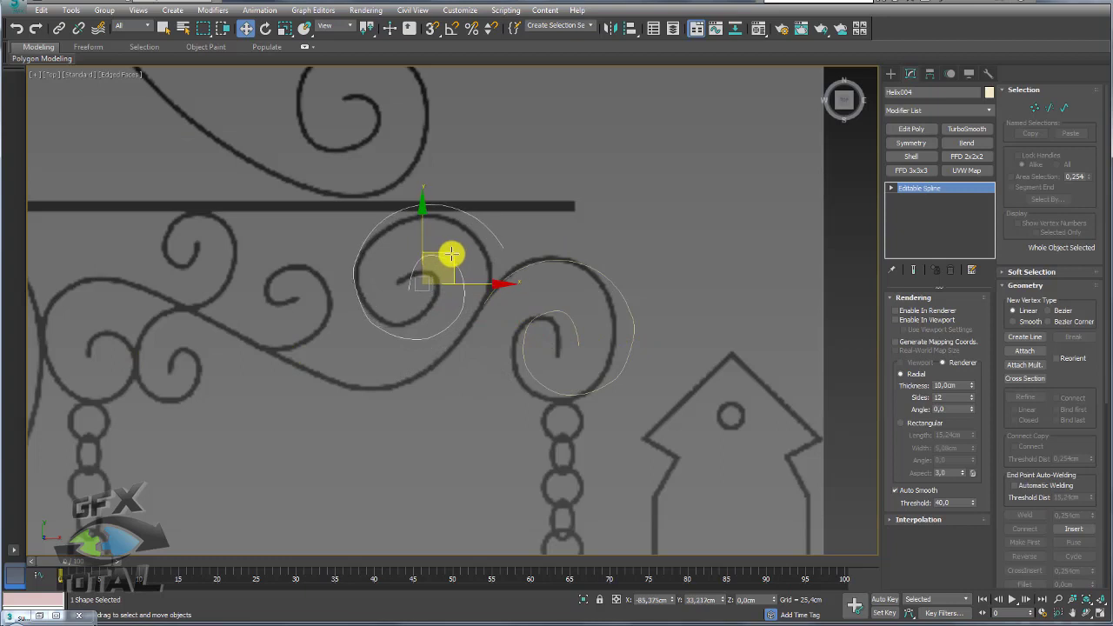
{"action": "key", "text": "e"}
{"action": "left_click_drag", "start_coordinate": [455, 220], "coordinate": [496, 268]}
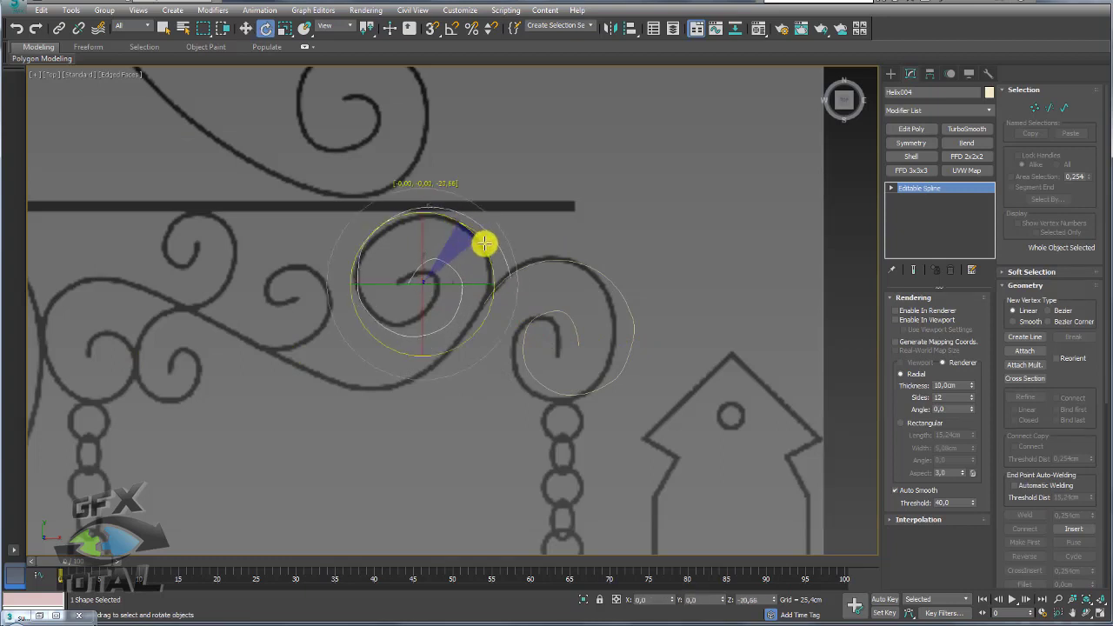
{"action": "key", "text": "w"}
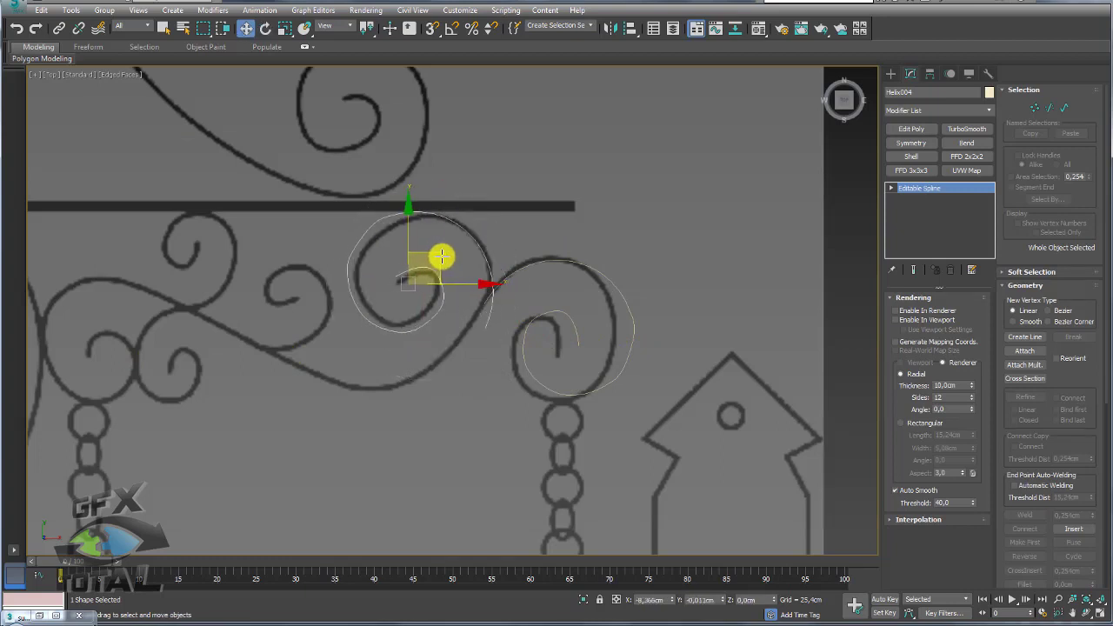
{"action": "key", "text": "r"}
{"action": "mouse_move", "coordinate": [419, 271]}
{"action": "left_mouse_down"}
{"action": "mouse_move", "coordinate": [430, 291]}
{"action": "mouse_move", "coordinate": [437, 258]}
{"action": "left_mouse_up"}
{"action": "key", "text": "w"}
{"action": "key", "text": "r"}
Turn Helix004 about 9 degrees further to match the curl below the top bar
{"action": "scroll", "coordinate": [437, 258], "scroll_direction": "down", "scroll_amount": 3}
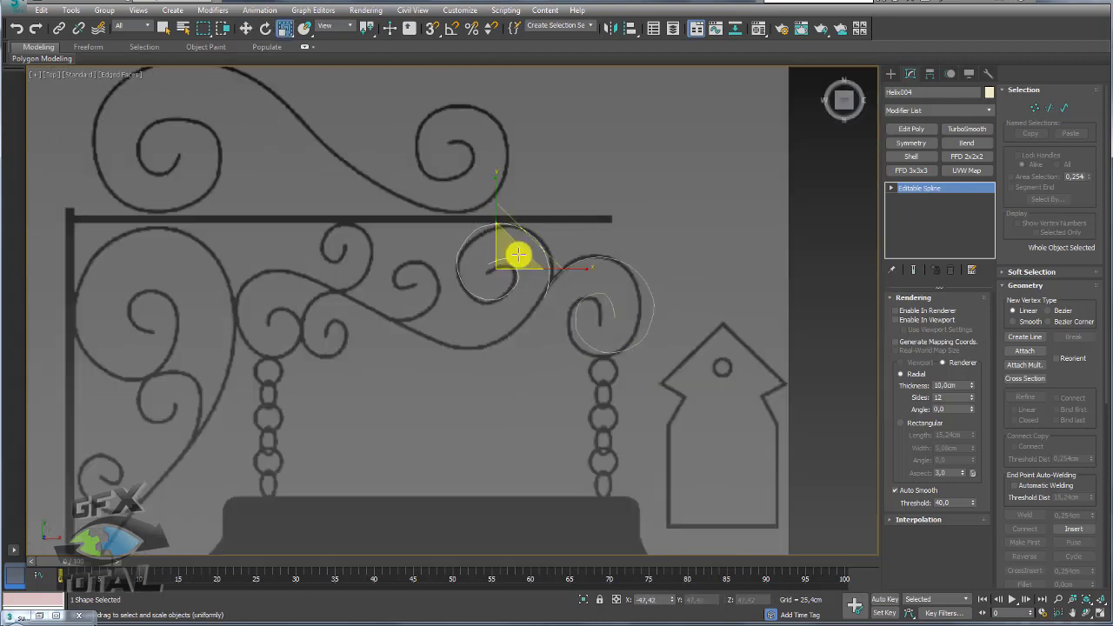
{"action": "scroll", "coordinate": [512, 270], "scroll_direction": "up", "scroll_amount": 3}
{"action": "middle_click_drag", "start_coordinate": [490, 289], "coordinate": [583, 278]}
{"action": "key", "text": "e"}
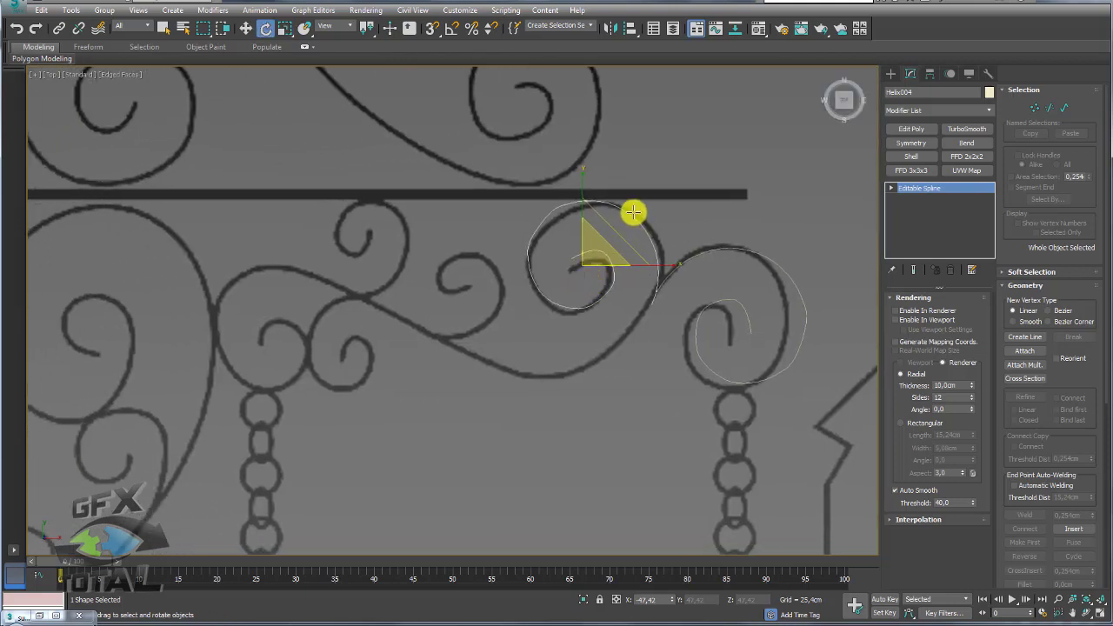
{"action": "mouse_move", "coordinate": [626, 203]}
{"action": "left_mouse_down"}
{"action": "mouse_move", "coordinate": [635, 214]}
{"action": "mouse_move", "coordinate": [583, 251]}
{"action": "left_mouse_up"}
{"action": "key", "text": "w"}
{"action": "scroll", "coordinate": [604, 237], "scroll_direction": "down", "scroll_amount": 3}
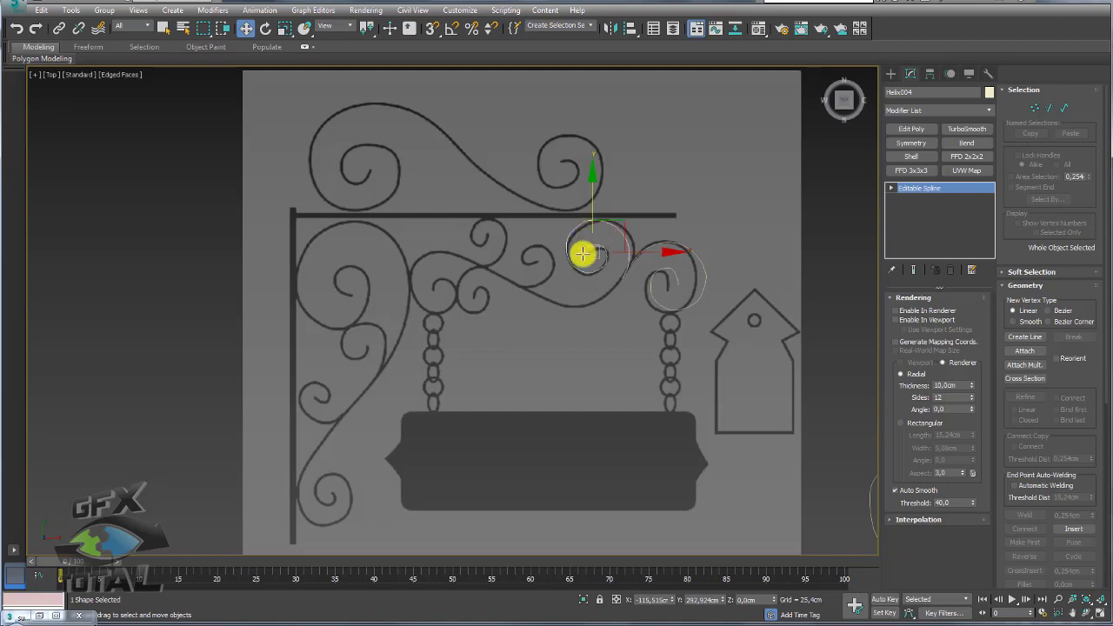
{"action": "scroll", "coordinate": [583, 252], "scroll_direction": "up", "scroll_amount": 1}
{"action": "scroll", "coordinate": [568, 278], "scroll_direction": "up", "scroll_amount": 1}
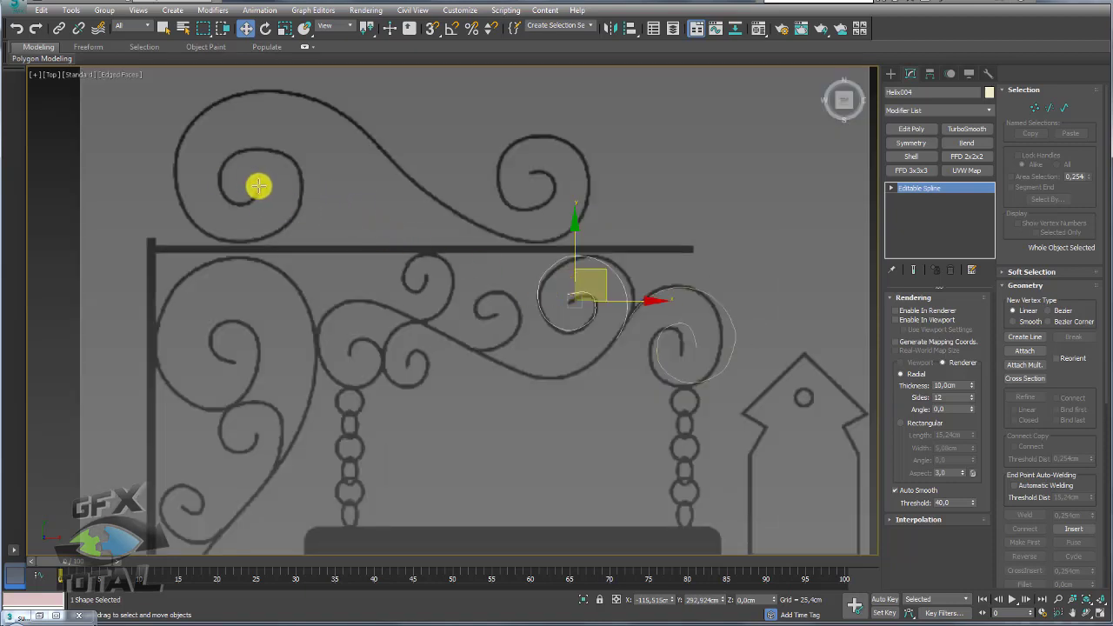
{"action": "mouse_move", "coordinate": [262, 151]}
{"action": "left_mouse_down"}
{"action": "mouse_move", "coordinate": [293, 196]}
{"action": "mouse_move", "coordinate": [184, 198]}
{"action": "left_mouse_up"}
{"action": "mouse_move", "coordinate": [198, 116]}
{"action": "left_mouse_down"}
{"action": "mouse_move", "coordinate": [336, 99]}
{"action": "mouse_move", "coordinate": [460, 194]}
{"action": "mouse_move", "coordinate": [557, 228]}
{"action": "mouse_move", "coordinate": [539, 134]}
{"action": "left_mouse_up"}
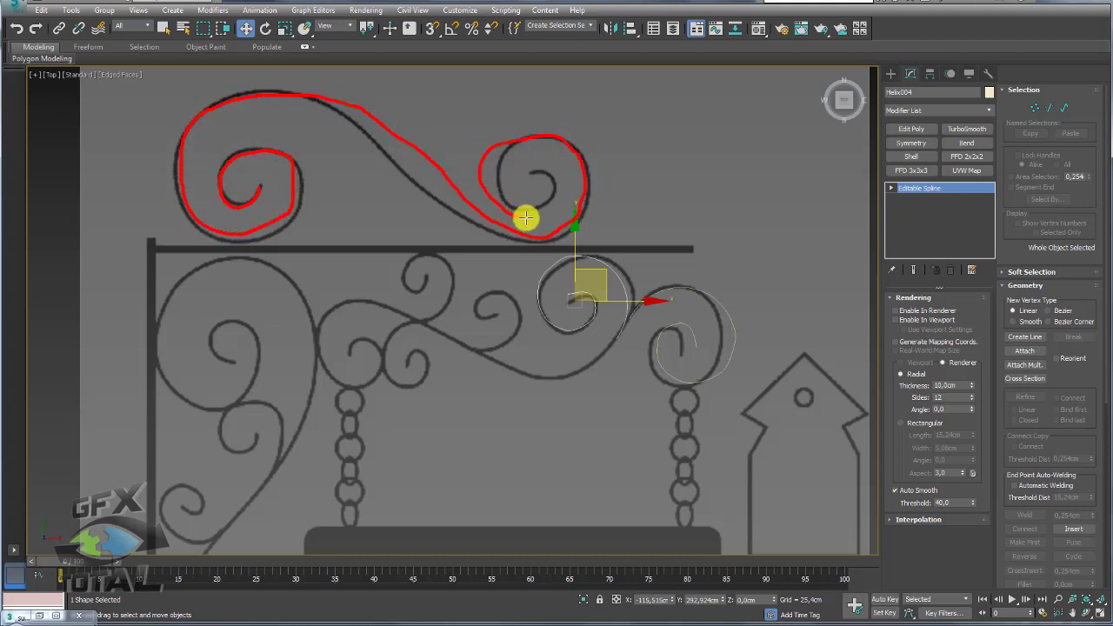
{"action": "scroll", "coordinate": [374, 249], "scroll_direction": "down", "scroll_amount": 3}
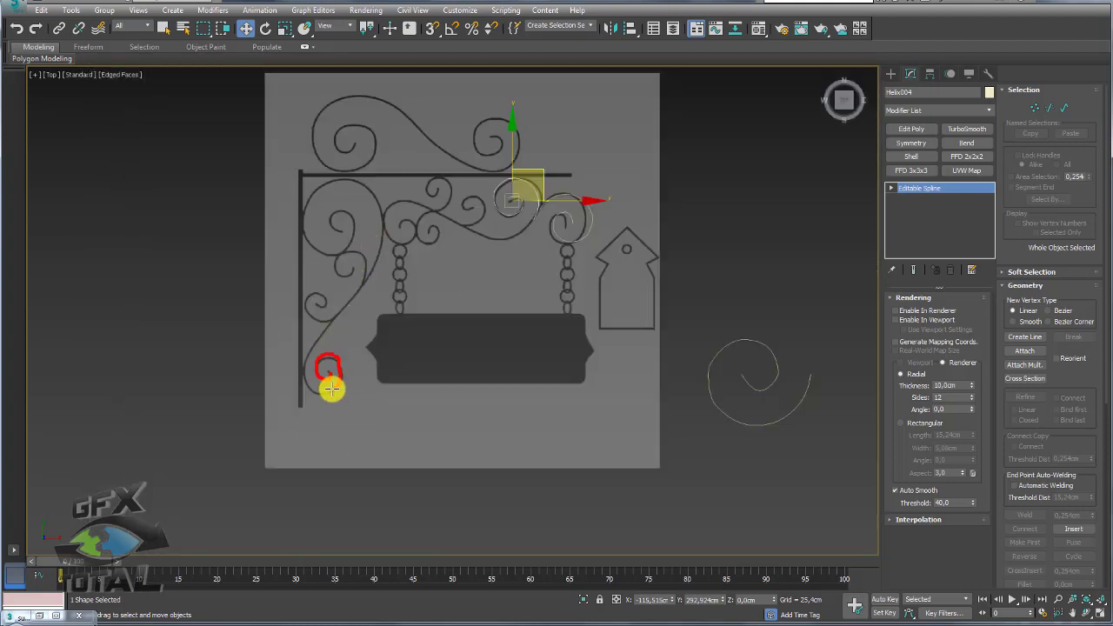
{"action": "mouse_move", "coordinate": [309, 349]}
{"action": "left_mouse_down"}
{"action": "mouse_move", "coordinate": [354, 290]}
{"action": "mouse_move", "coordinate": [377, 206]}
{"action": "mouse_move", "coordinate": [320, 182]}
{"action": "mouse_move", "coordinate": [319, 263]}
{"action": "left_mouse_up"}
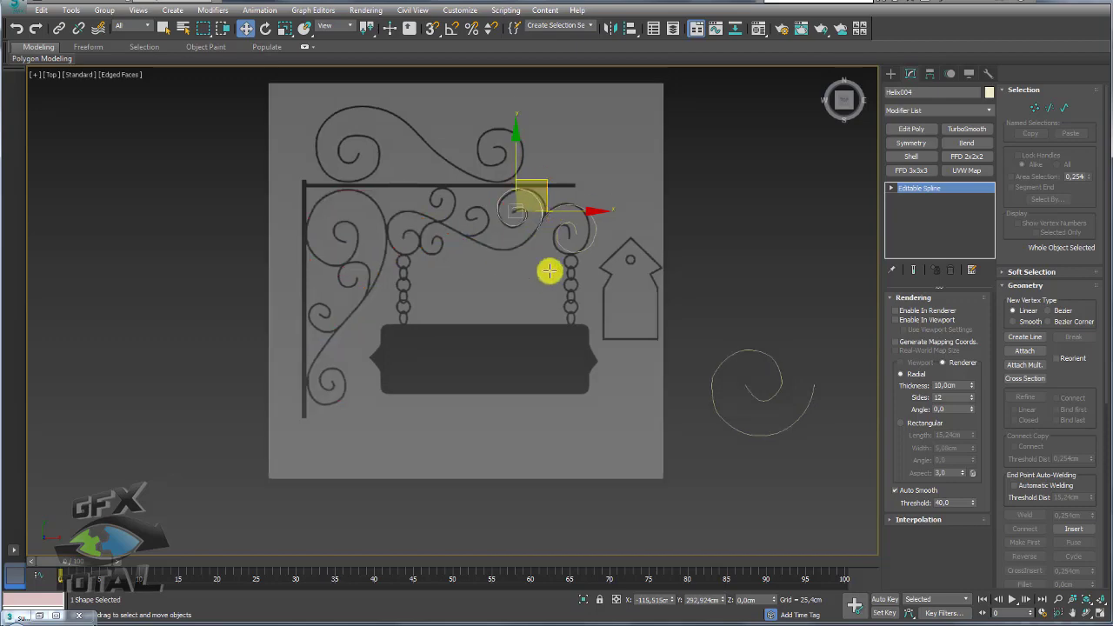
{"action": "scroll", "coordinate": [556, 287], "scroll_direction": "up", "scroll_amount": 4}
{"action": "scroll", "coordinate": [545, 275], "scroll_direction": "down", "scroll_amount": 5}
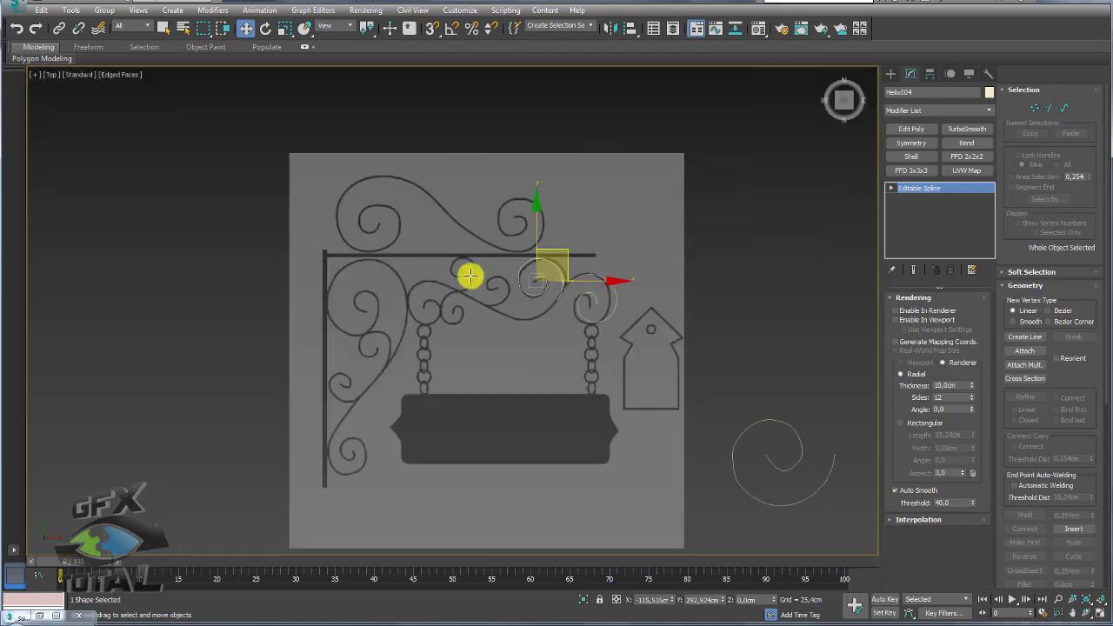
{"action": "scroll", "coordinate": [348, 287], "scroll_direction": "up", "scroll_amount": 4}
{"action": "scroll", "coordinate": [617, 270], "scroll_direction": "up", "scroll_amount": 1}
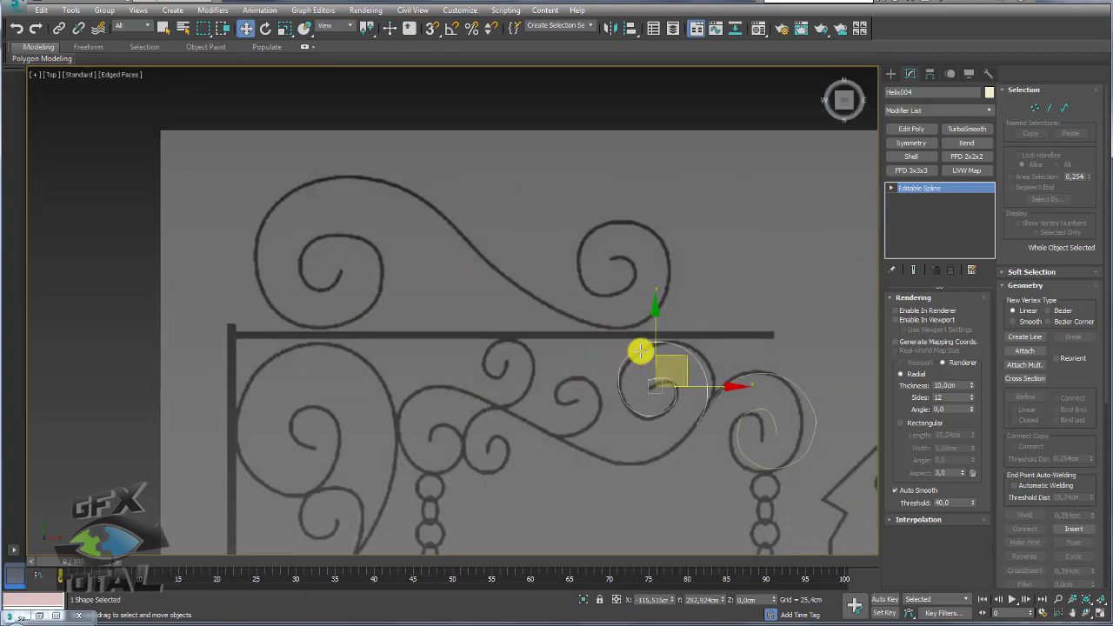
{"action": "scroll", "coordinate": [641, 350], "scroll_direction": "up", "scroll_amount": 3}
Clone the helix upward as Helix005 and rotate it to match the top curl
{"action": "left_click_drag", "start_coordinate": [683, 373], "coordinate": [633, 202], "text": "shift"}
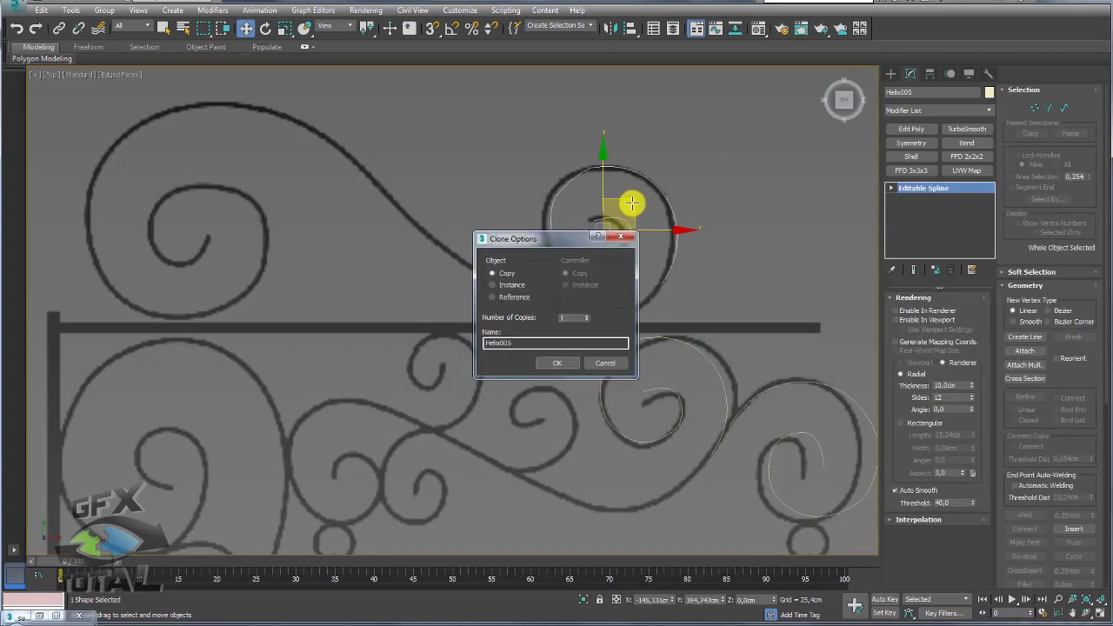
{"action": "left_click", "coordinate": [560, 364]}
{"action": "key", "text": "e"}
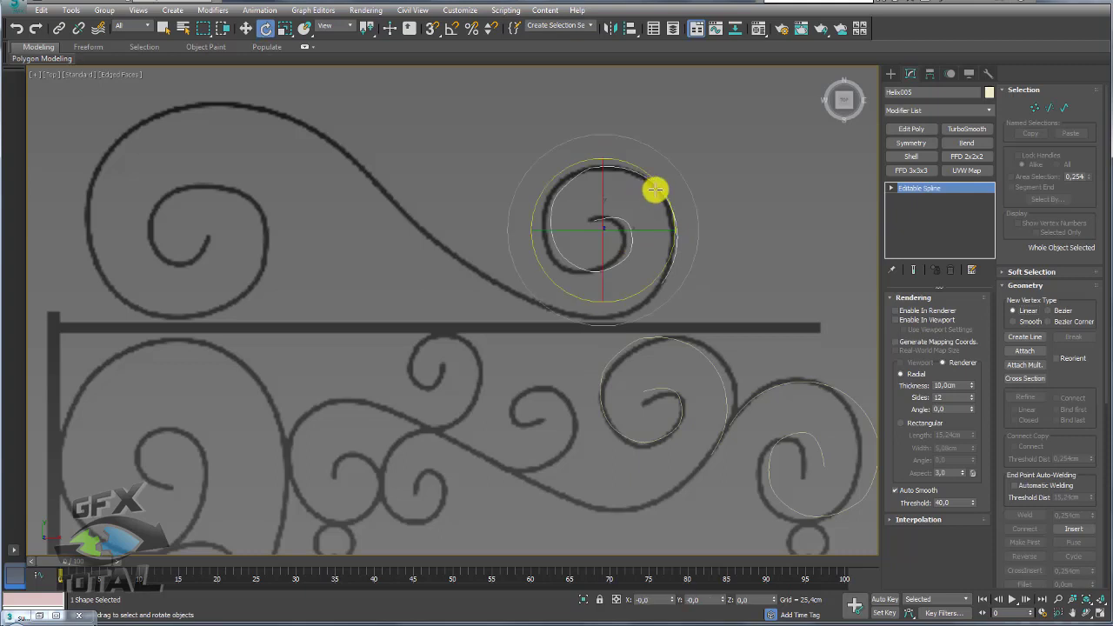
{"action": "mouse_move", "coordinate": [655, 186]}
{"action": "left_mouse_down"}
{"action": "mouse_move", "coordinate": [651, 177]}
{"action": "mouse_move", "coordinate": [622, 203]}
{"action": "left_mouse_up"}
{"action": "key", "text": "w"}
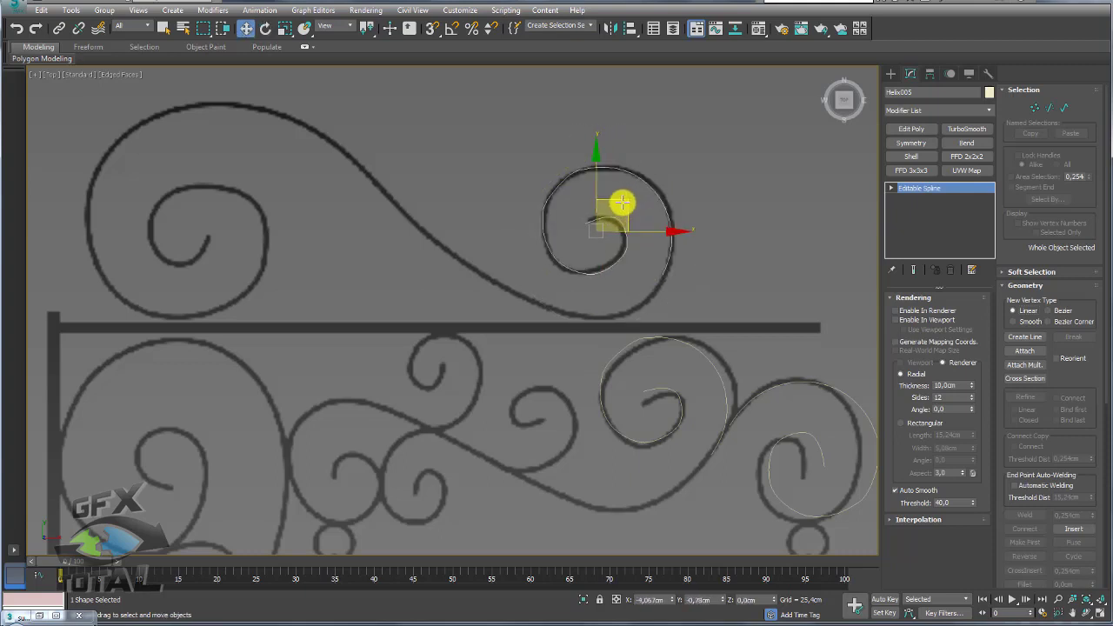
{"action": "scroll", "coordinate": [626, 205], "scroll_direction": "down", "scroll_amount": 6}
{"action": "scroll", "coordinate": [634, 202], "scroll_direction": "up", "scroll_amount": 4}
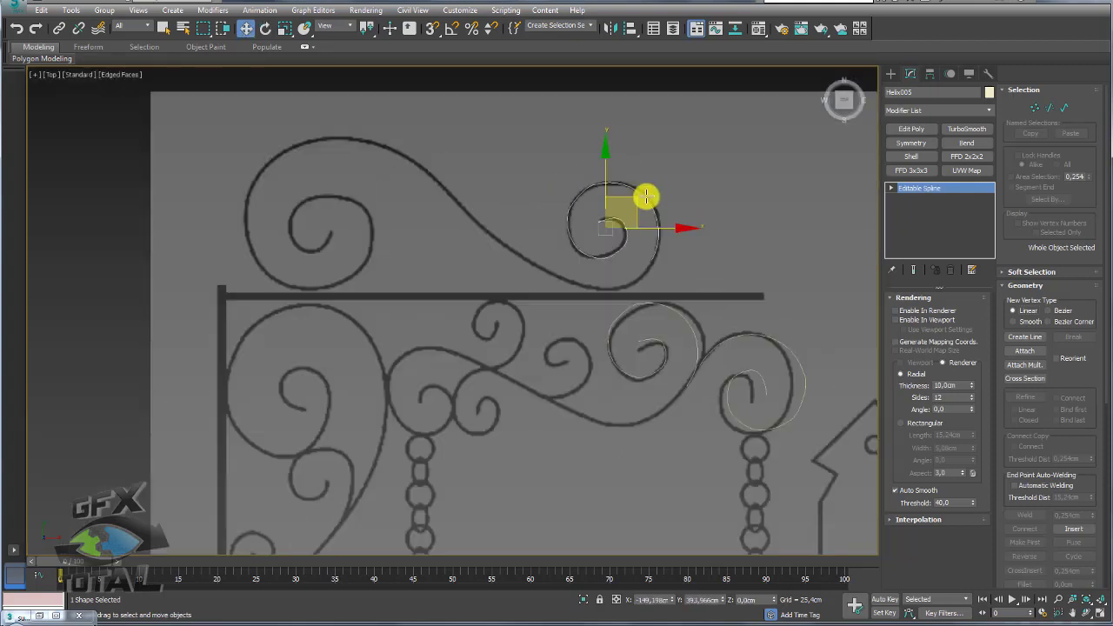
Clone another copy, Helix006, leftward and rotate and align it with the top-left spiral
{"action": "left_click_drag", "start_coordinate": [633, 200], "coordinate": [359, 200], "text": "shift"}
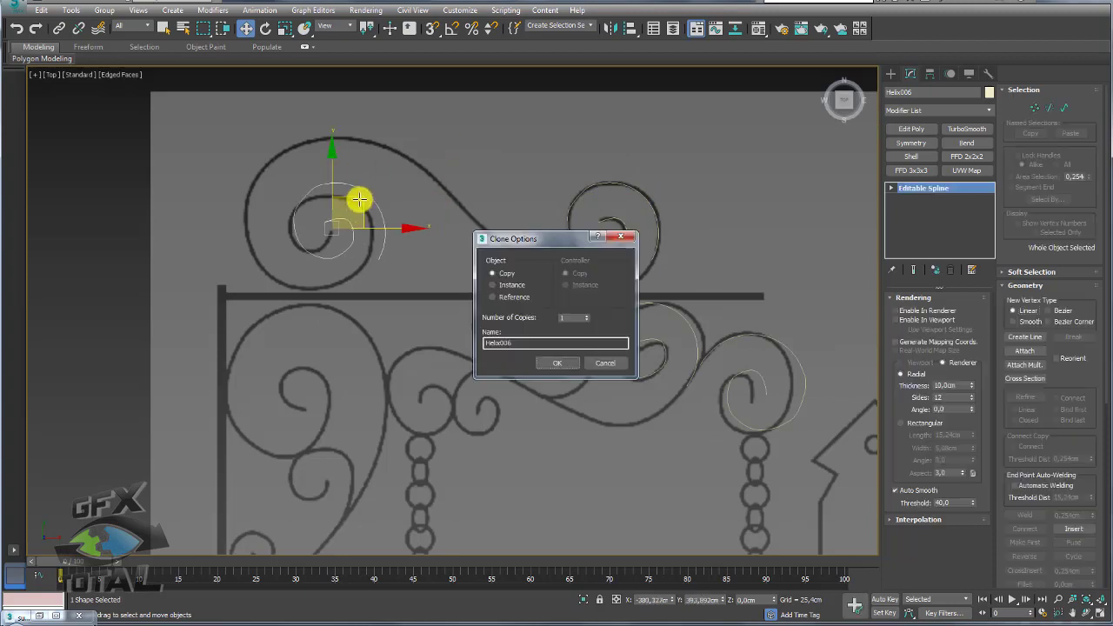
{"action": "left_click", "coordinate": [564, 362]}
{"action": "key", "text": "e"}
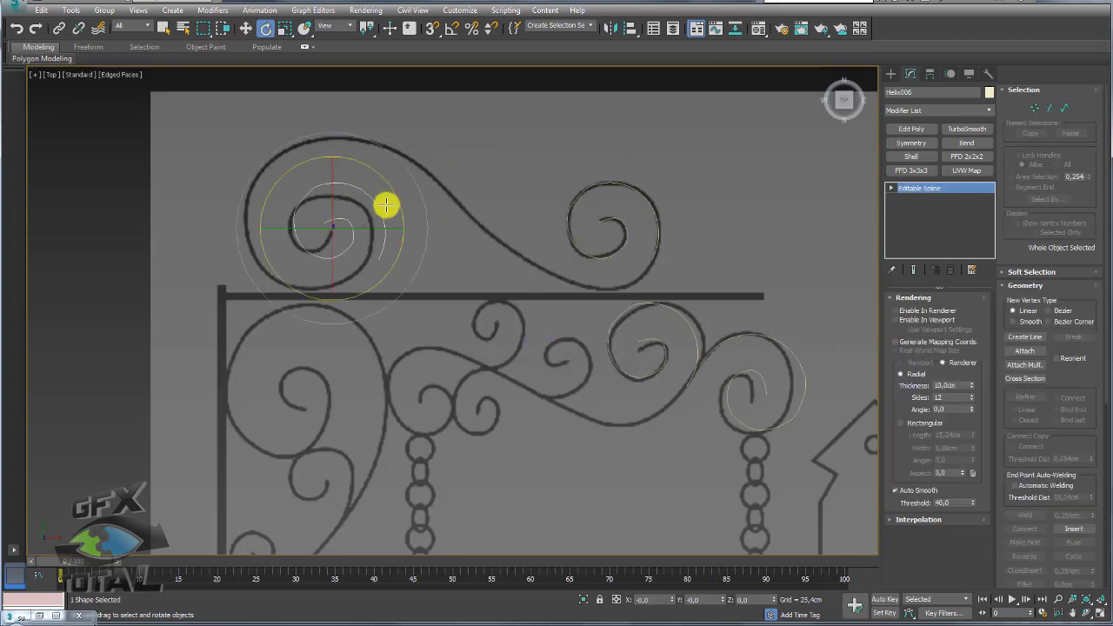
{"action": "mouse_move", "coordinate": [393, 191]}
{"action": "left_mouse_down"}
{"action": "mouse_move", "coordinate": [355, 205]}
{"action": "mouse_move", "coordinate": [434, 269]}
{"action": "mouse_move", "coordinate": [438, 373]}
{"action": "mouse_move", "coordinate": [409, 474]}
{"action": "left_mouse_up"}
{"action": "key", "text": "w"}
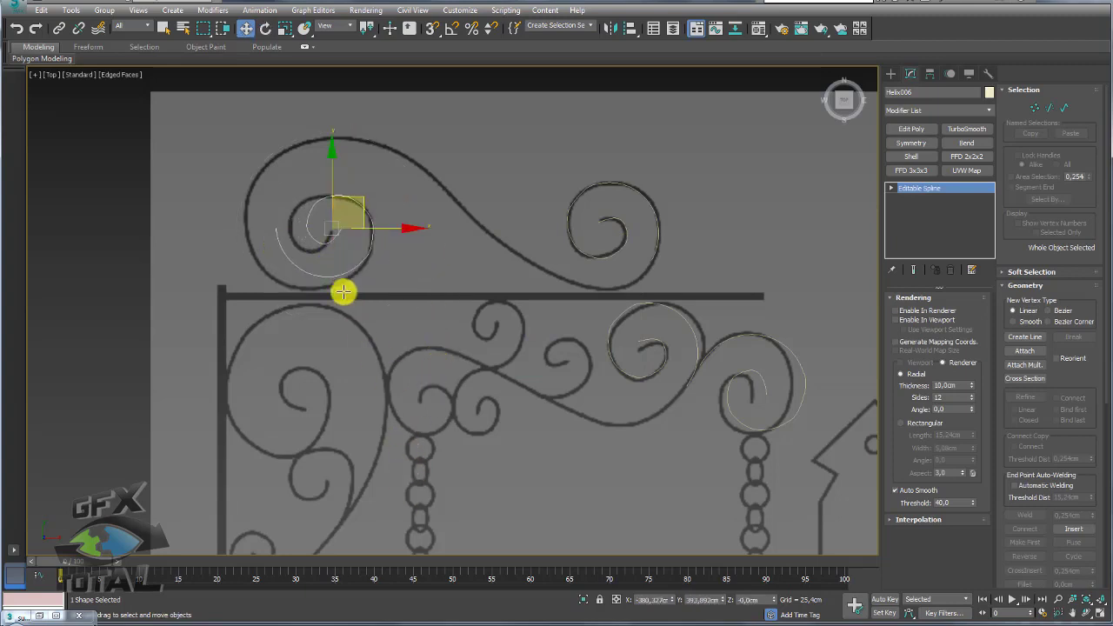
{"action": "key", "text": "ctrl+z"}
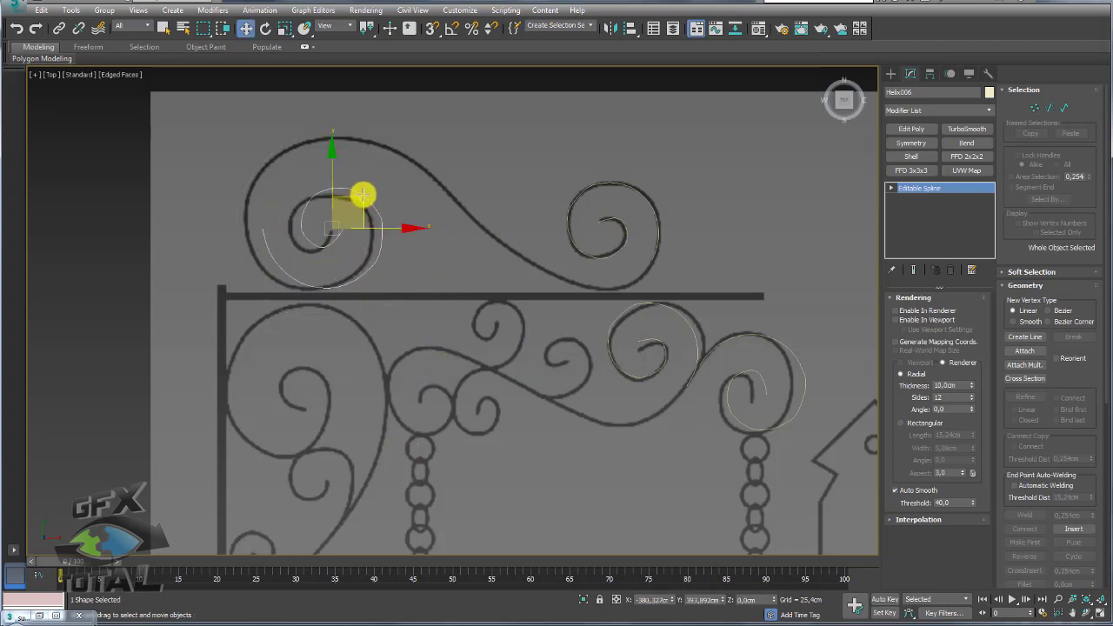
{"action": "left_click_drag", "start_coordinate": [352, 200], "coordinate": [344, 205]}
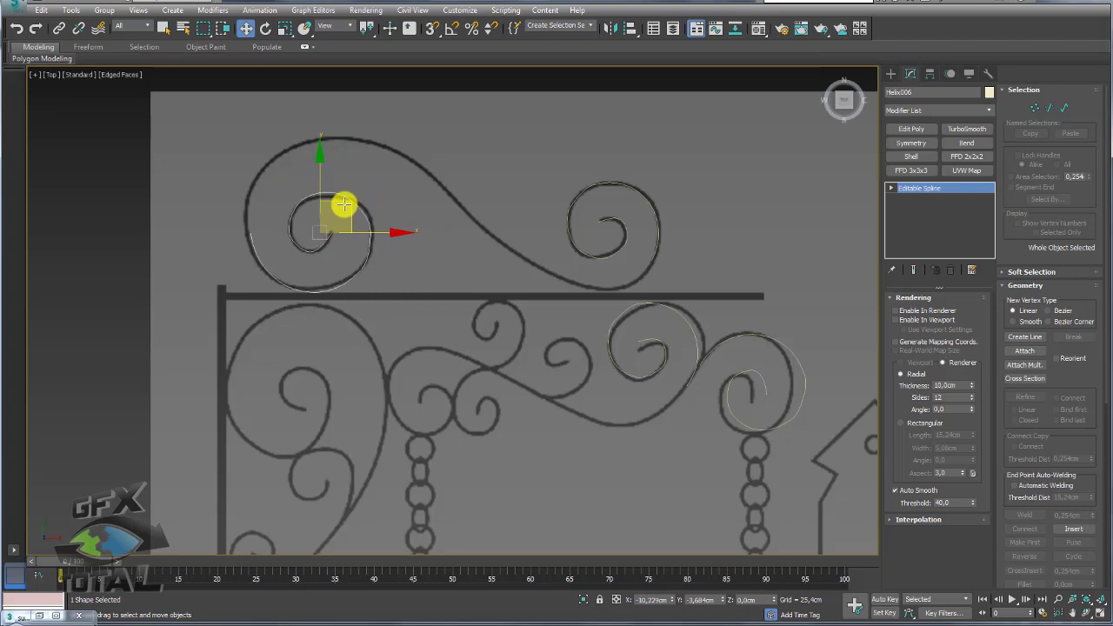
{"action": "scroll", "coordinate": [346, 209], "scroll_direction": "down", "scroll_amount": 2}
{"action": "scroll", "coordinate": [388, 238], "scroll_direction": "down", "scroll_amount": 2}
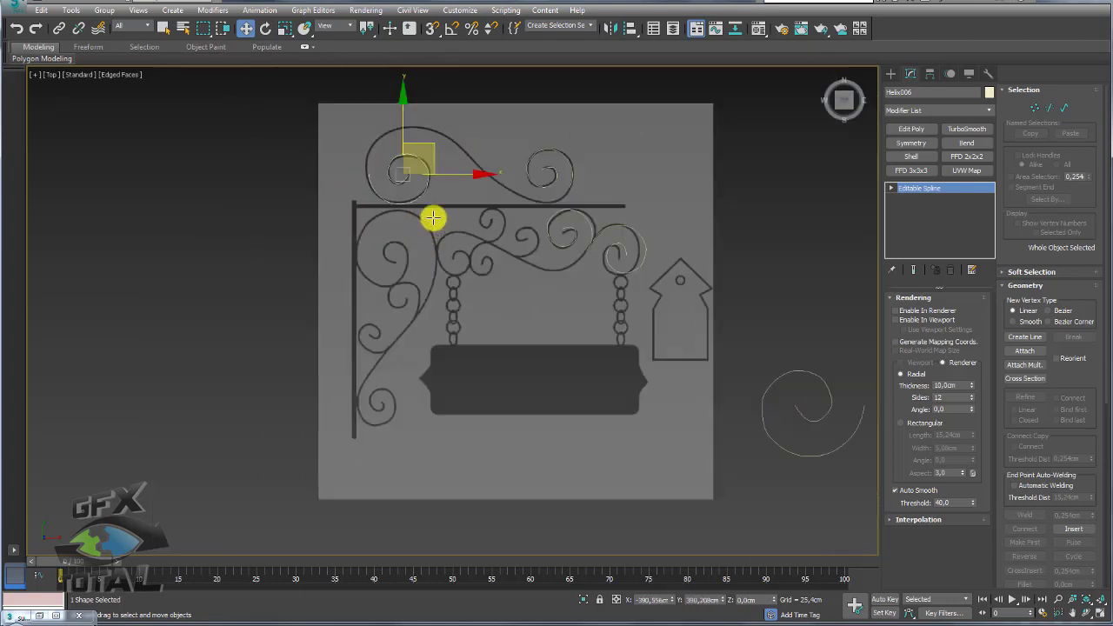
{"action": "scroll", "coordinate": [430, 219], "scroll_direction": "up", "scroll_amount": 2}
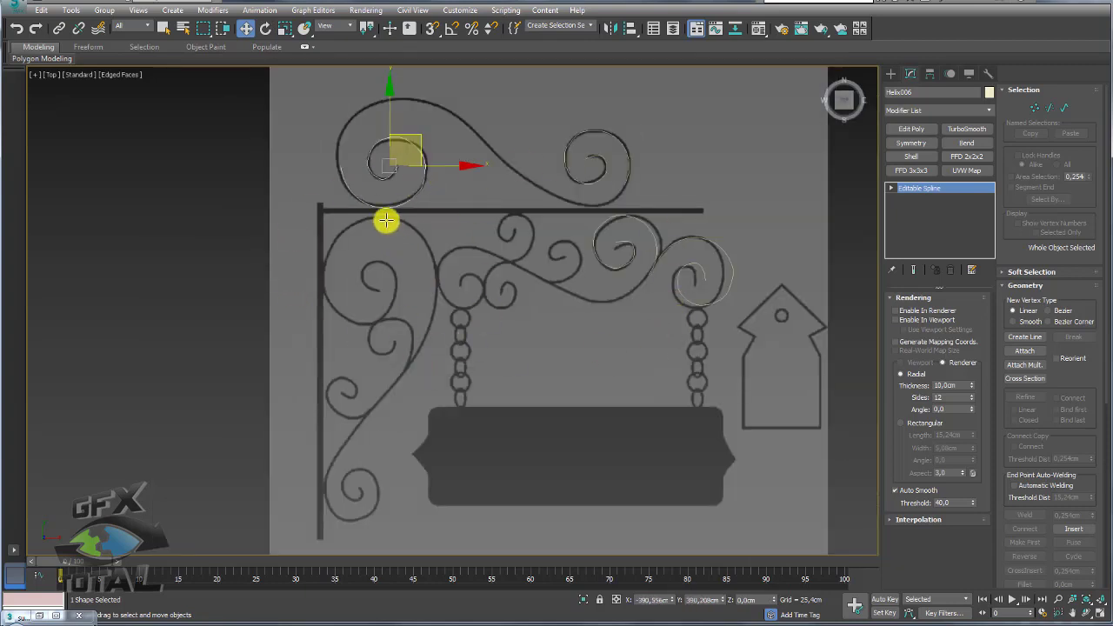
Clone Helix007 lower down, rotate it and move it onto the large left spiral
{"action": "left_click_drag", "start_coordinate": [419, 135], "coordinate": [415, 245], "text": "shift"}
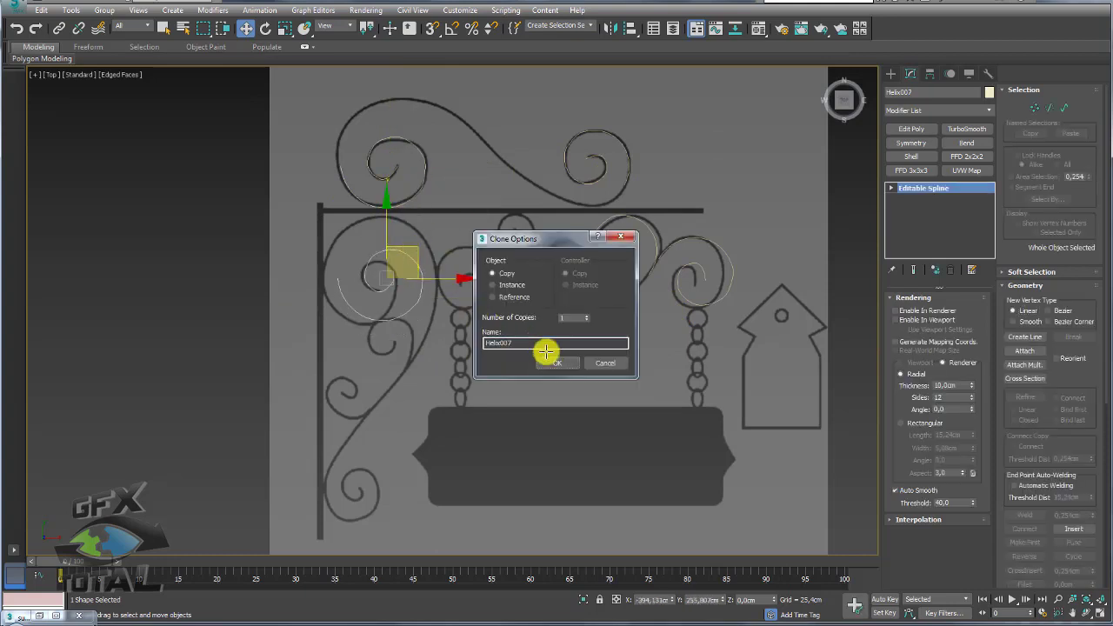
{"action": "left_click", "coordinate": [553, 360]}
{"action": "scroll", "coordinate": [440, 310], "scroll_direction": "up", "scroll_amount": 2}
{"action": "scroll", "coordinate": [360, 261], "scroll_direction": "up", "scroll_amount": 3}
{"action": "key", "text": "e"}
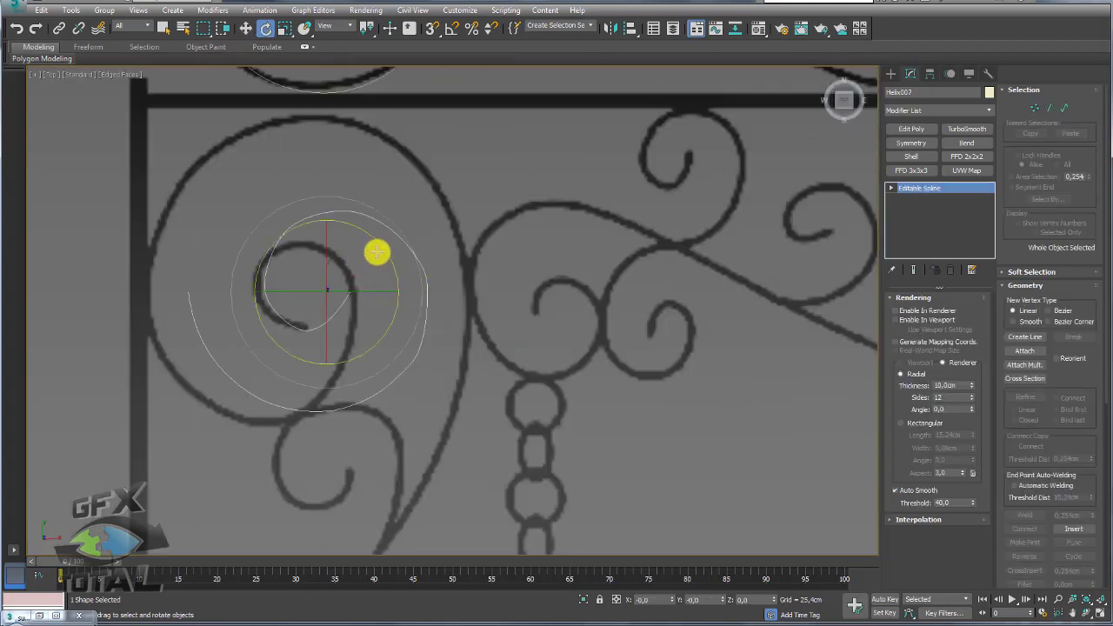
{"action": "left_click_drag", "start_coordinate": [377, 252], "coordinate": [391, 442]}
{"action": "key", "text": "w"}
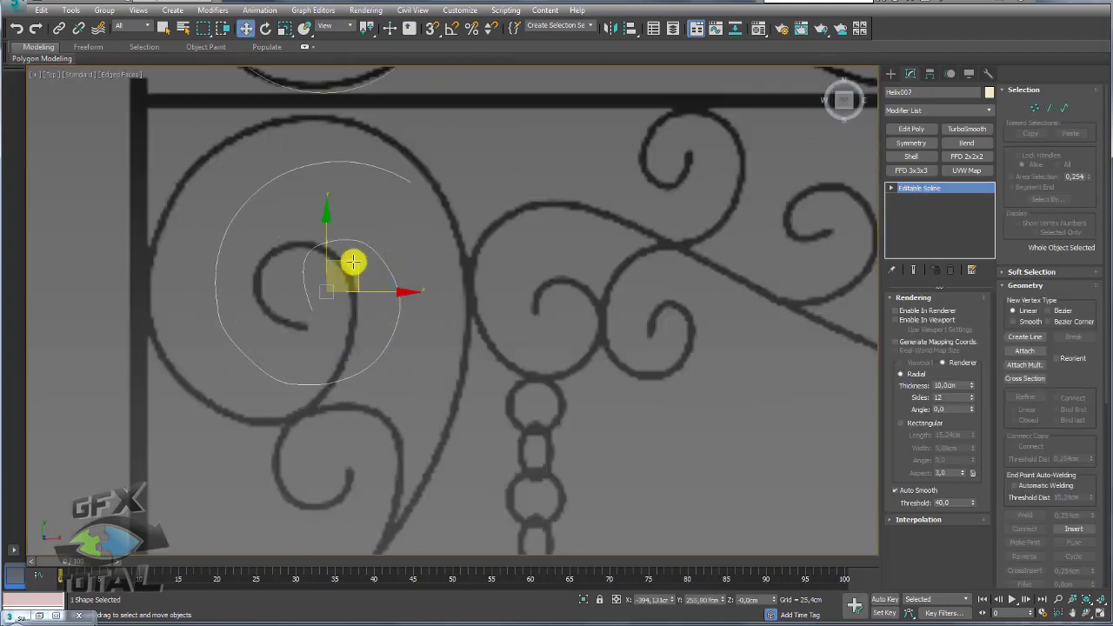
{"action": "mouse_move", "coordinate": [352, 262]}
{"action": "left_mouse_down"}
{"action": "mouse_move", "coordinate": [325, 273]}
{"action": "mouse_move", "coordinate": [324, 243]}
{"action": "left_mouse_up"}
Enlarge Helix007 to match the size of the spiral under the bar's left end
{"action": "key", "text": "e"}
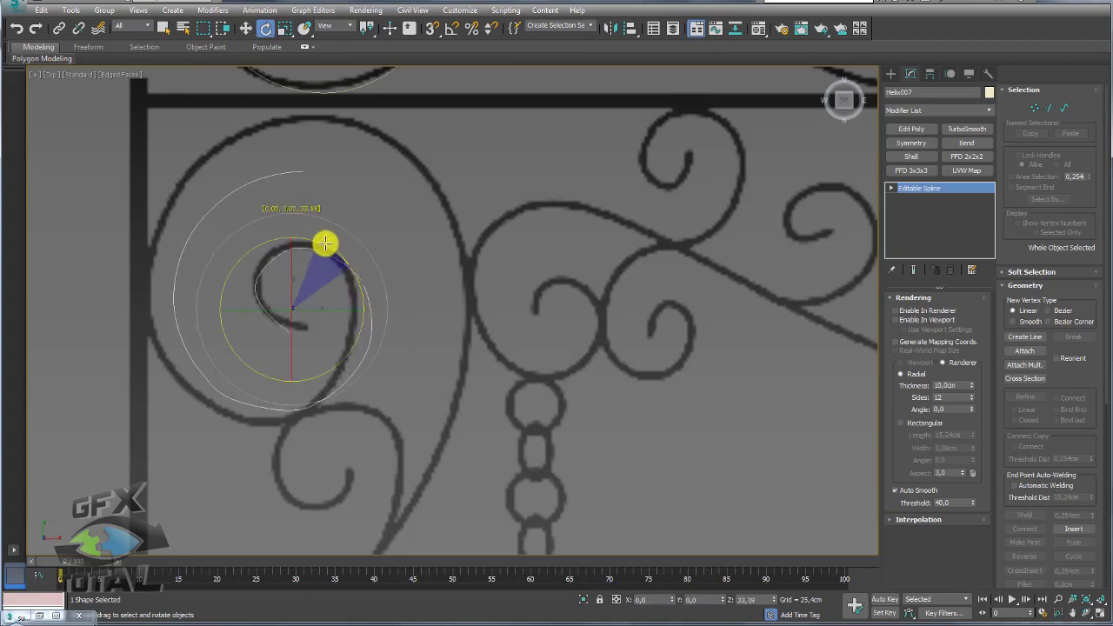
{"action": "key", "text": "r"}
{"action": "mouse_move", "coordinate": [298, 293]}
{"action": "left_mouse_down"}
{"action": "mouse_move", "coordinate": [342, 258]}
{"action": "mouse_move", "coordinate": [310, 278]}
{"action": "mouse_move", "coordinate": [305, 269]}
{"action": "left_mouse_up"}
{"action": "key", "text": "e"}
{"action": "key", "text": "w"}
{"action": "scroll", "coordinate": [305, 278], "scroll_direction": "down", "scroll_amount": 3}
{"action": "scroll", "coordinate": [315, 258], "scroll_direction": "up", "scroll_amount": 2}
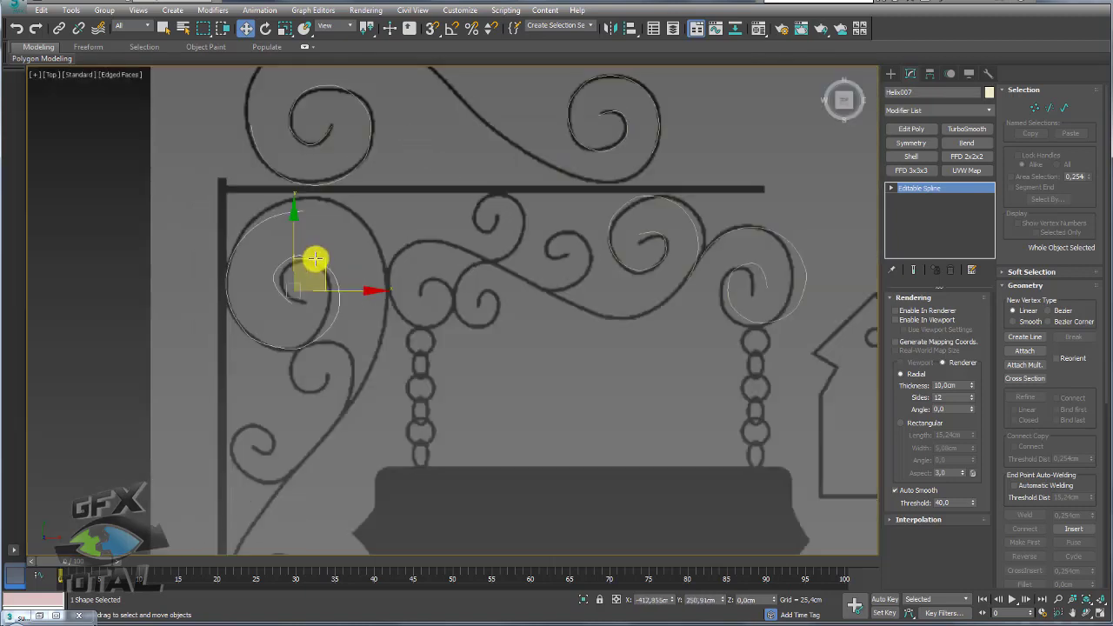
{"action": "scroll", "coordinate": [318, 261], "scroll_direction": "down", "scroll_amount": 2}
{"action": "scroll", "coordinate": [356, 194], "scroll_direction": "down", "scroll_amount": 2}
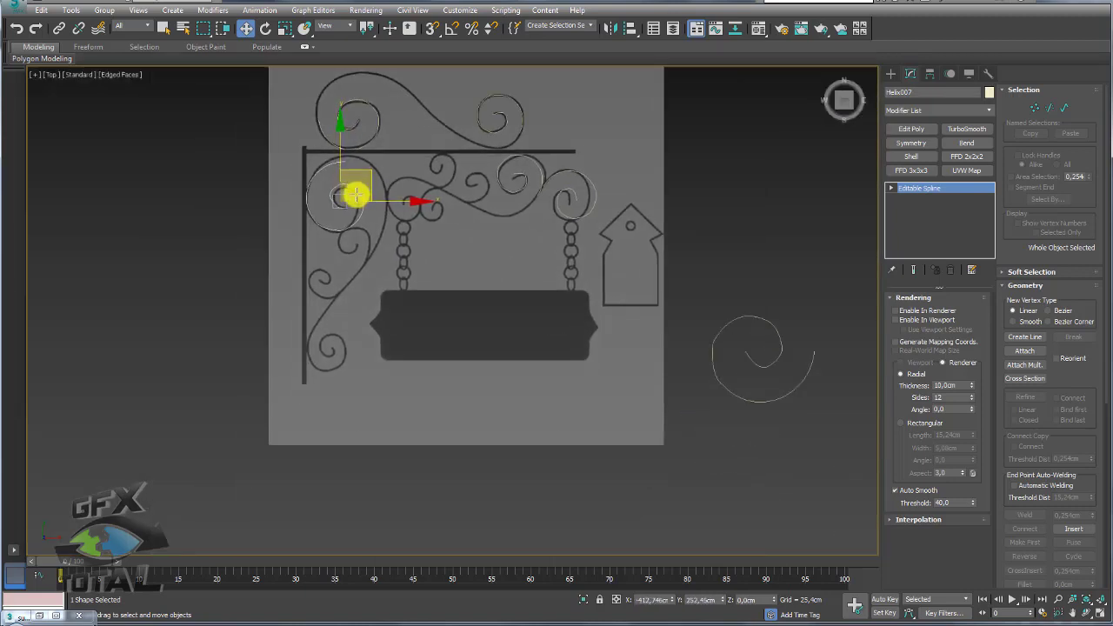
Clone the helix further down as Helix008
{"action": "mouse_move", "coordinate": [368, 171]}
{"action": "left_mouse_down", "text": "shift"}
{"action": "mouse_move", "coordinate": [354, 292]}
{"action": "mouse_move", "coordinate": [365, 325]}
{"action": "left_mouse_up", "text": "shift"}
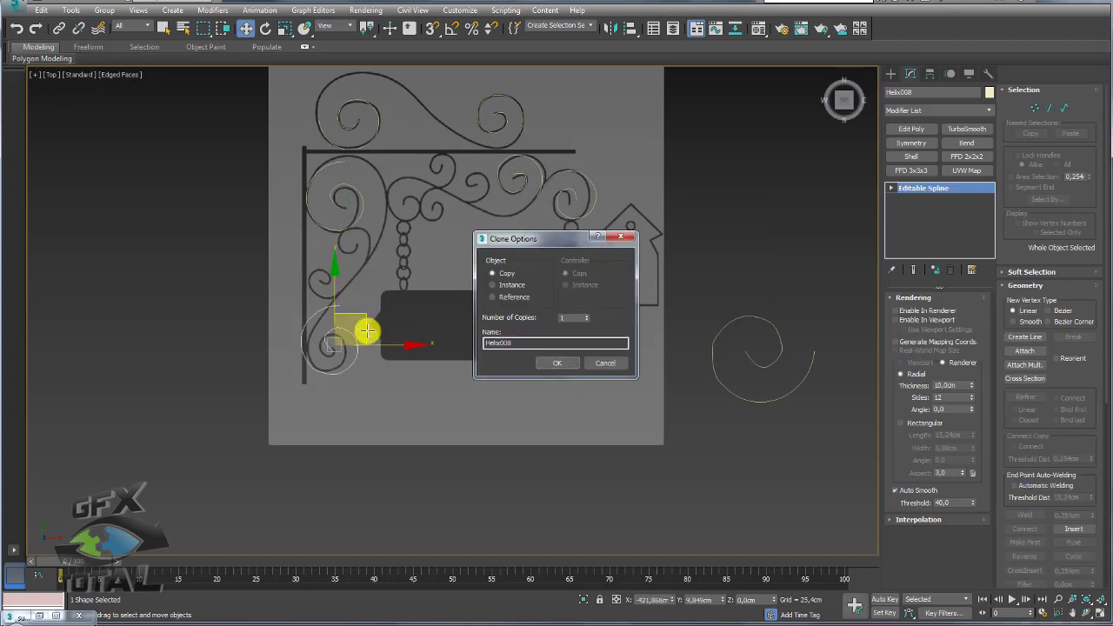
{"action": "left_click", "coordinate": [541, 362]}
{"action": "scroll", "coordinate": [348, 317], "scroll_direction": "up", "scroll_amount": 2}
{"action": "key", "text": "e"}
{"action": "key", "text": "r"}
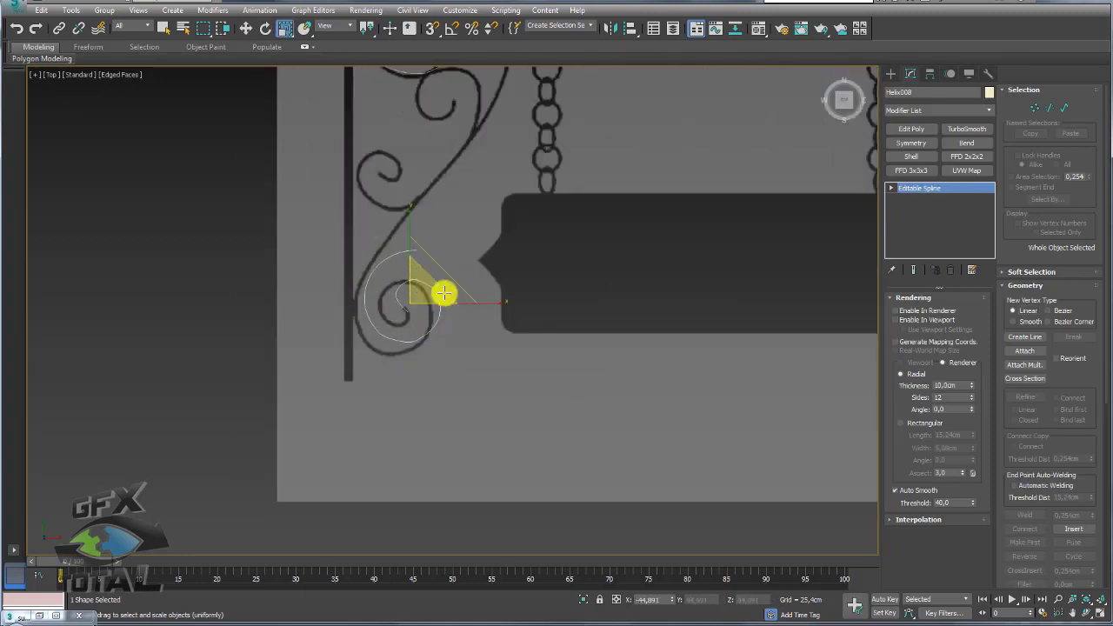
{"action": "key", "text": "e"}
Rotate Helix008 about 68° and nudge it left onto the small spiral beside the signboard
{"action": "mouse_move", "coordinate": [472, 268]}
{"action": "left_mouse_down"}
{"action": "mouse_move", "coordinate": [410, 206]}
{"action": "mouse_move", "coordinate": [290, 226]}
{"action": "mouse_move", "coordinate": [261, 265]}
{"action": "mouse_move", "coordinate": [235, 214]}
{"action": "left_mouse_up"}
{"action": "key", "text": "w"}
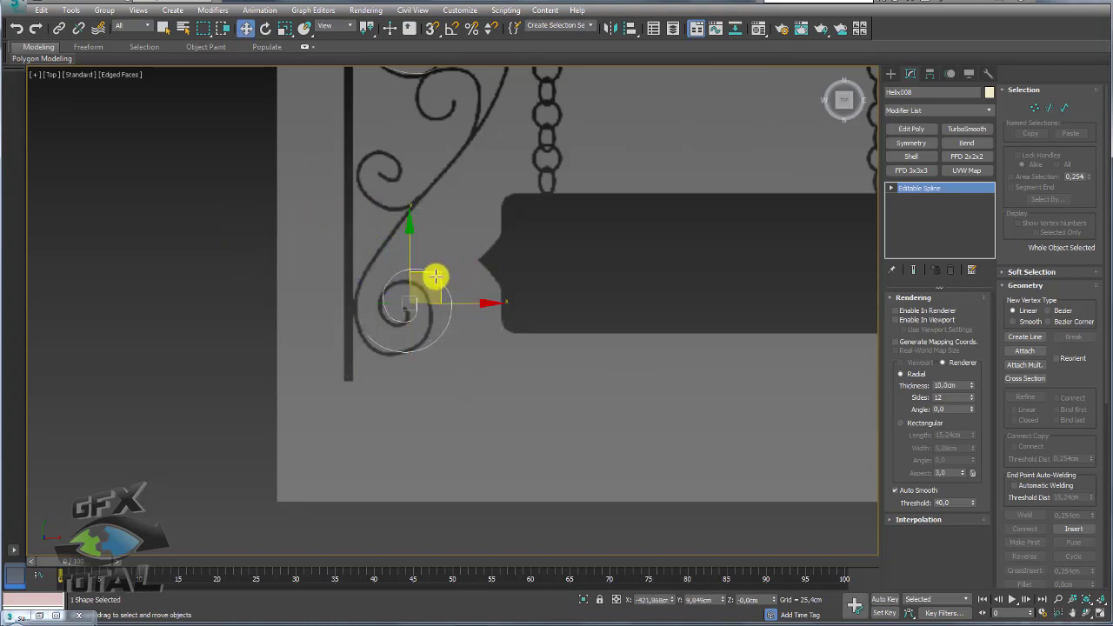
{"action": "left_click_drag", "start_coordinate": [435, 276], "coordinate": [429, 280]}
{"action": "key", "text": "r"}
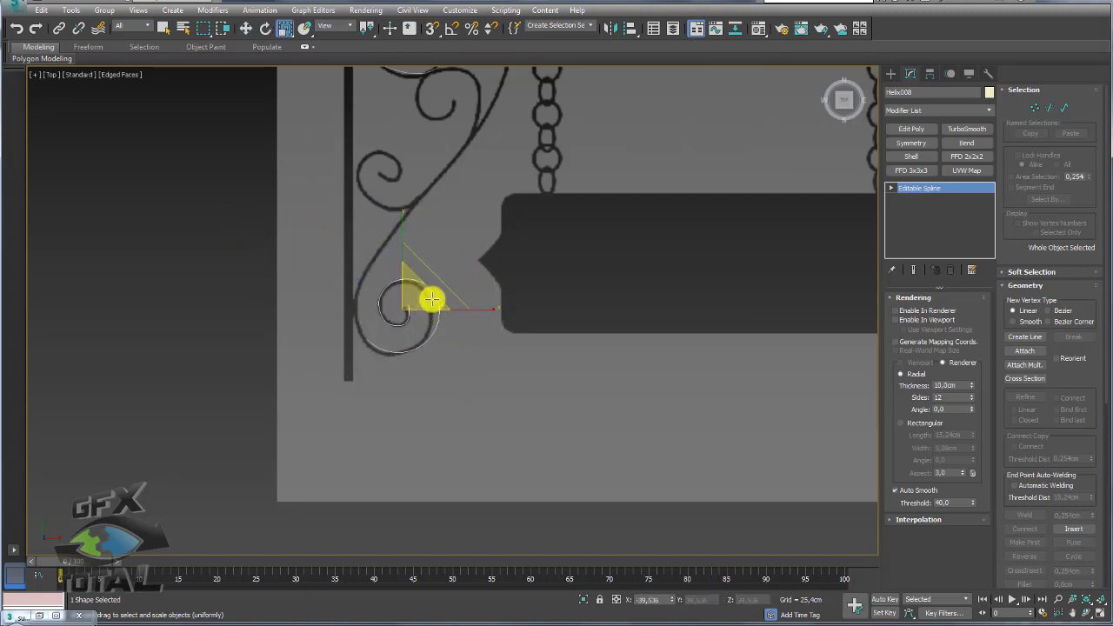
{"action": "key", "text": "w"}
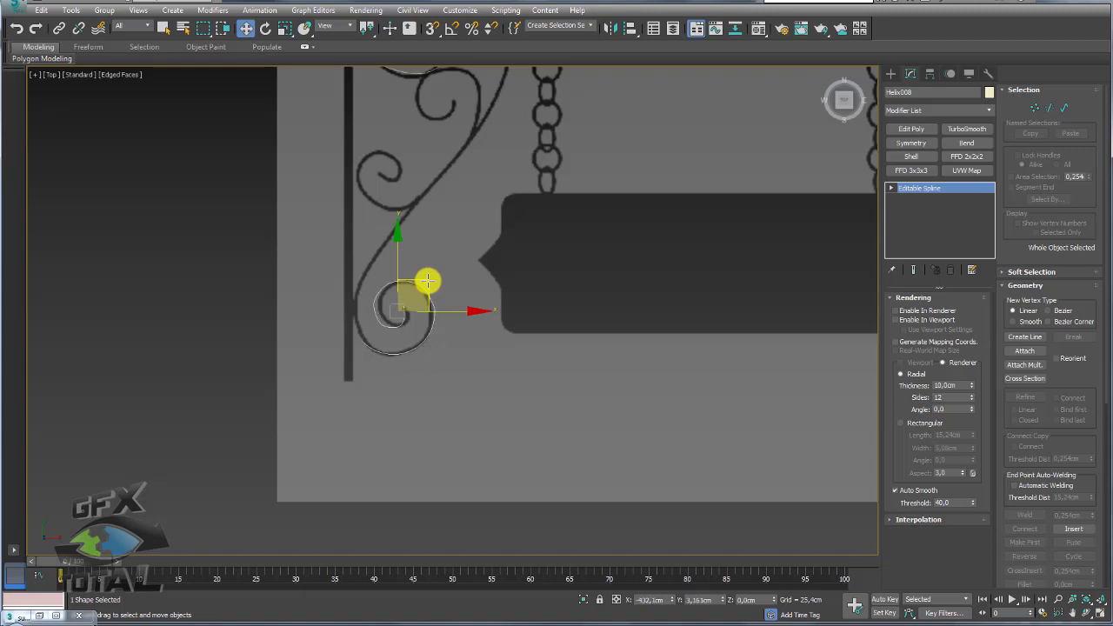
{"action": "scroll", "coordinate": [427, 281], "scroll_direction": "down", "scroll_amount": 2}
{"action": "scroll", "coordinate": [452, 295], "scroll_direction": "down", "scroll_amount": 5}
{"action": "scroll", "coordinate": [394, 240], "scroll_direction": "up", "scroll_amount": 6}
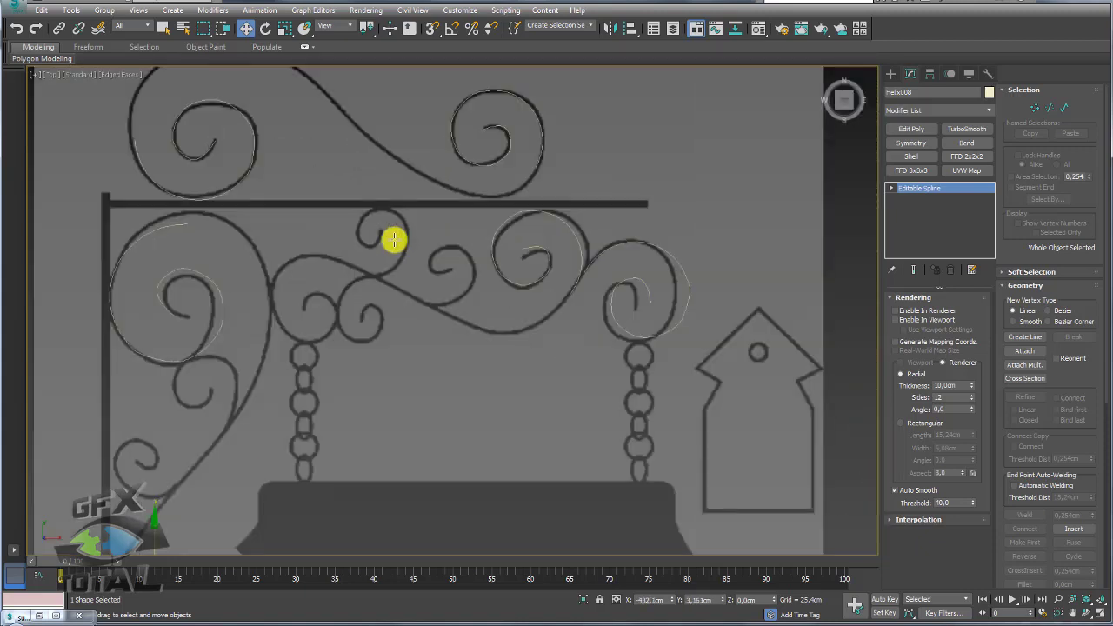
Clone Helix004 leftward as Helix009 and rotate it to match the spiral above the left chain
{"action": "left_click", "coordinate": [580, 252]}
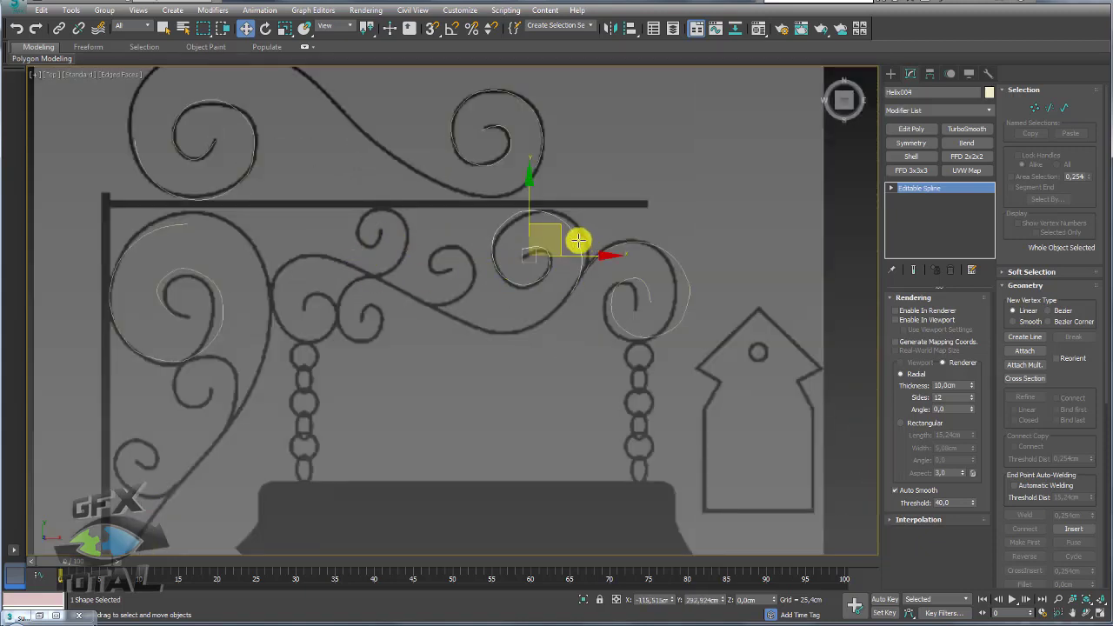
{"action": "mouse_move", "coordinate": [554, 227]}
{"action": "left_mouse_down", "text": "shift"}
{"action": "mouse_move", "coordinate": [340, 253]}
{"action": "mouse_move", "coordinate": [318, 278]}
{"action": "left_mouse_up", "text": "shift"}
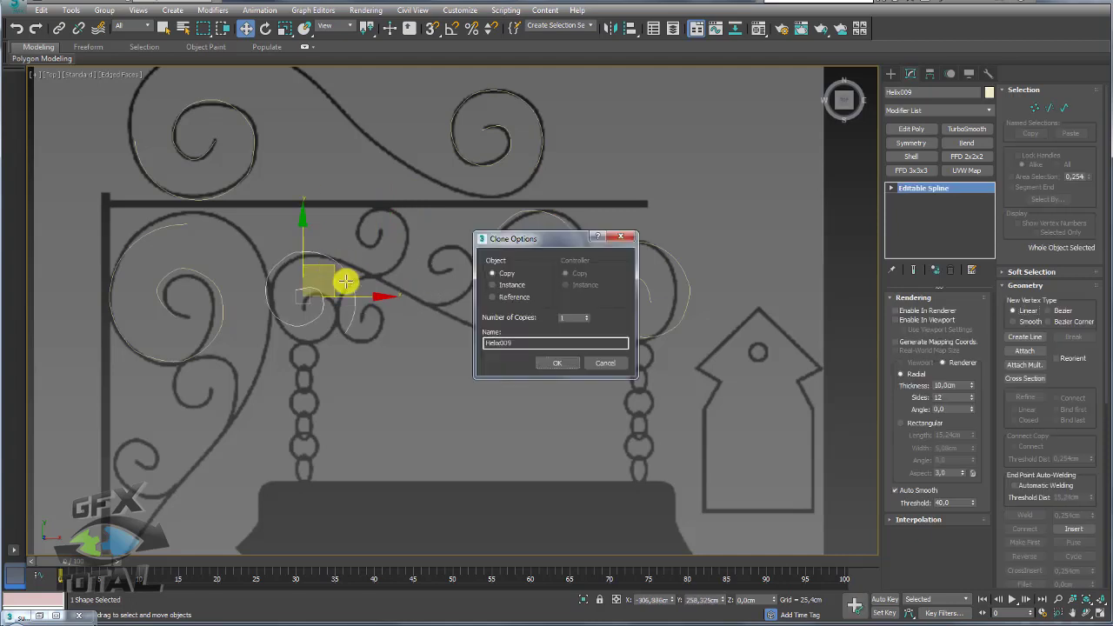
{"action": "left_click", "coordinate": [552, 362]}
{"action": "scroll", "coordinate": [319, 278], "scroll_direction": "up", "scroll_amount": 2}
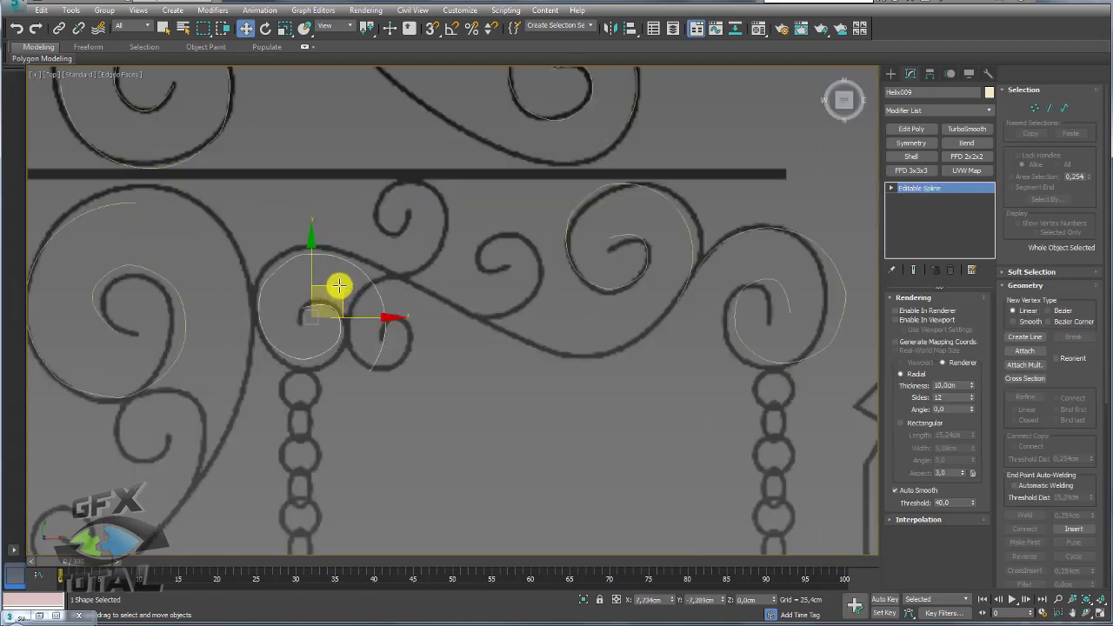
{"action": "key", "text": "e"}
{"action": "mouse_move", "coordinate": [340, 300]}
{"action": "left_mouse_down"}
{"action": "mouse_move", "coordinate": [322, 298]}
{"action": "mouse_move", "coordinate": [360, 282]}
{"action": "mouse_move", "coordinate": [343, 244]}
{"action": "left_mouse_up"}
Nudge Helix009 onto the spiral, recentre the view and deselect everything
{"action": "key", "text": "r"}
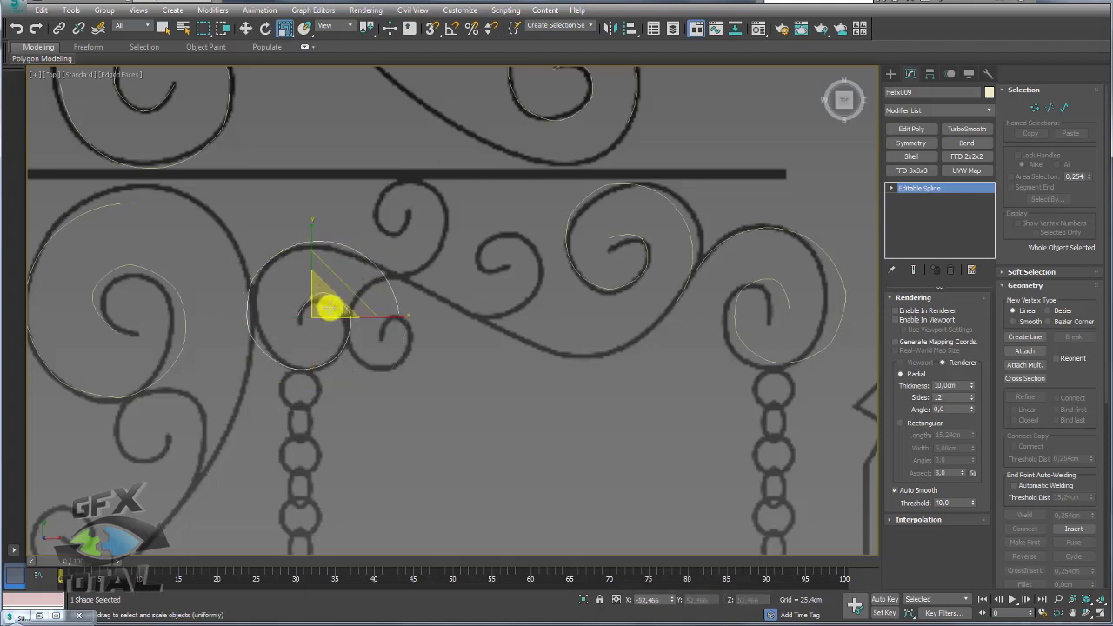
{"action": "key", "text": "w"}
{"action": "left_click_drag", "start_coordinate": [336, 286], "coordinate": [341, 289]}
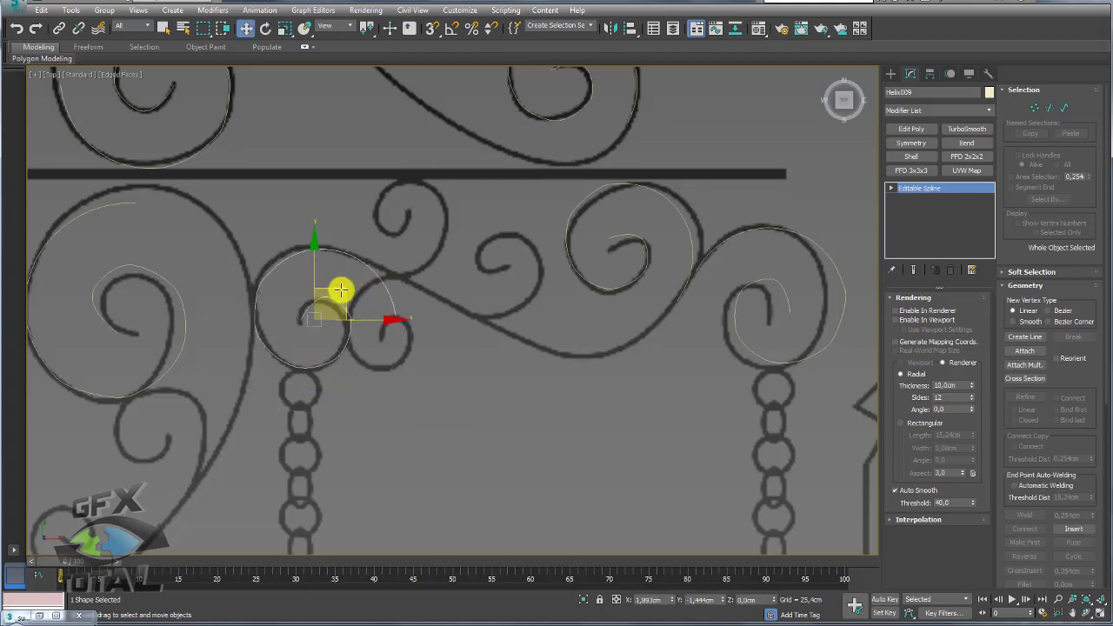
{"action": "scroll", "coordinate": [340, 289], "scroll_direction": "down", "scroll_amount": 4}
{"action": "scroll", "coordinate": [417, 353], "scroll_direction": "down", "scroll_amount": 2}
{"action": "scroll", "coordinate": [417, 353], "scroll_direction": "down", "scroll_amount": 2}
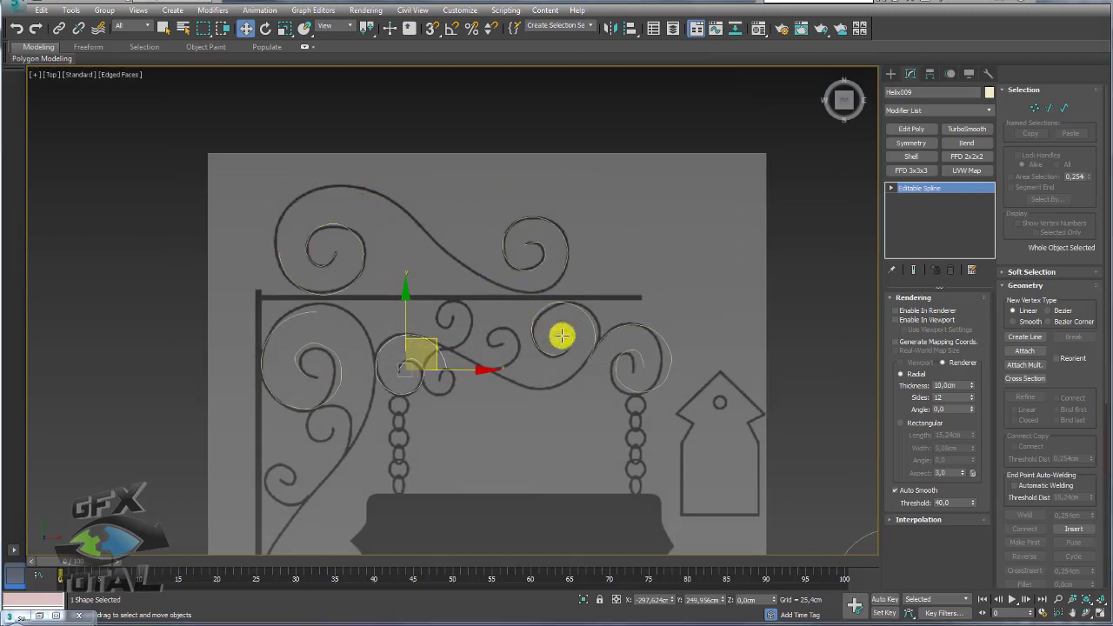
{"action": "middle_click_drag", "start_coordinate": [562, 342], "coordinate": [474, 270]}
{"action": "left_click", "coordinate": [556, 278]}
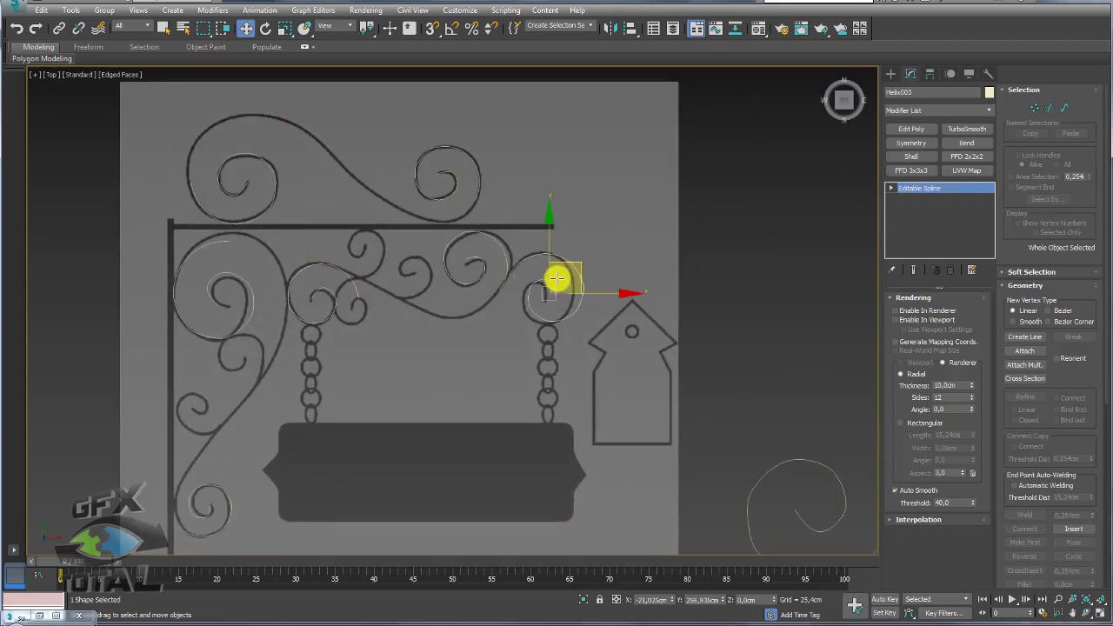
{"action": "left_click", "coordinate": [509, 274]}
{"action": "middle_click_drag", "start_coordinate": [532, 258], "coordinate": [604, 227]}
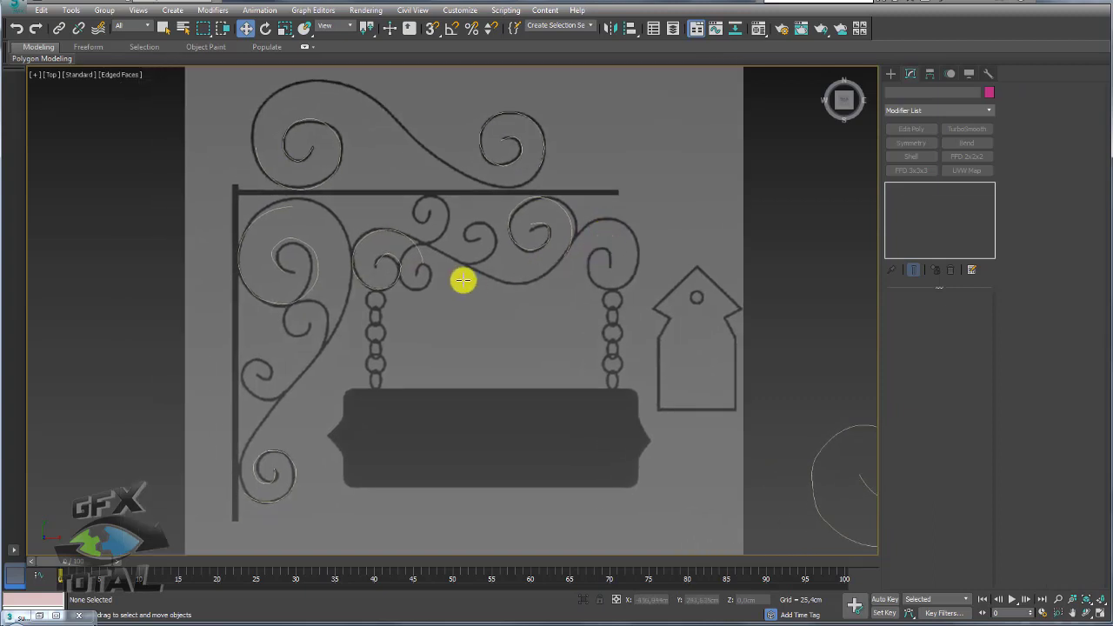
Cancel a stray line start, pan to the sign's top and pick the Line spline tool
{"action": "left_click", "coordinate": [405, 230]}
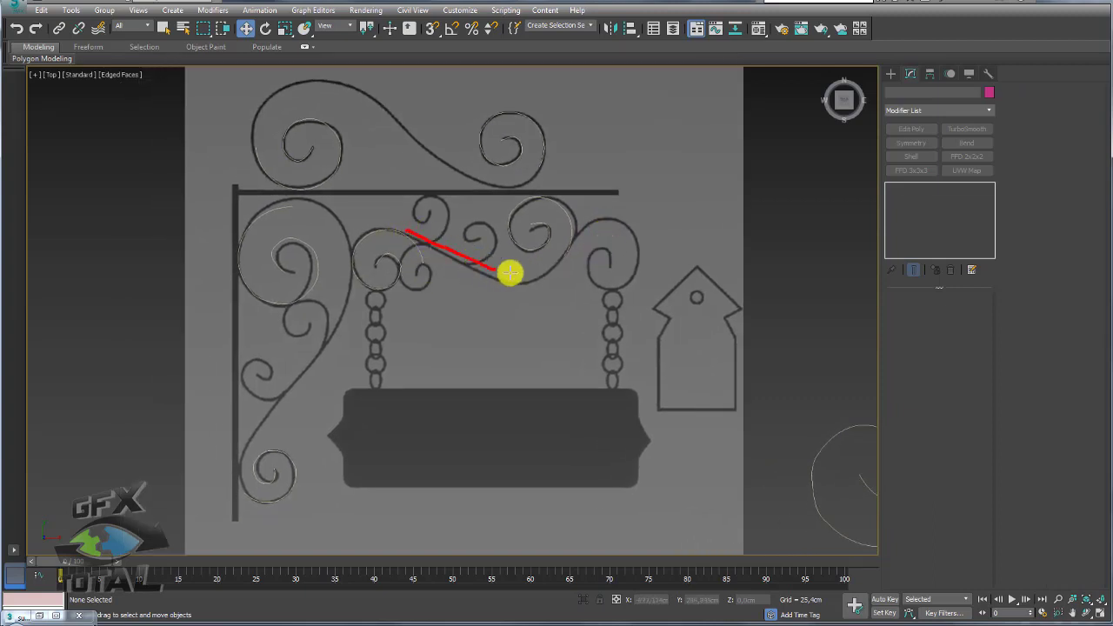
{"action": "right_click", "coordinate": [554, 253]}
{"action": "middle_click_drag", "start_coordinate": [554, 253], "coordinate": [683, 414]}
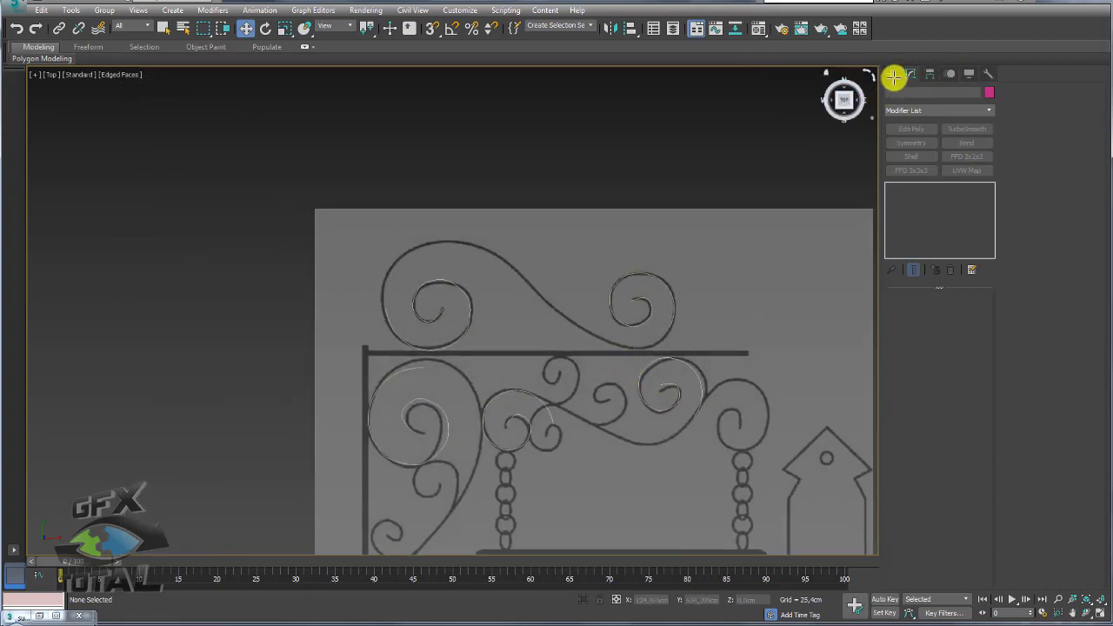
{"action": "left_click", "coordinate": [890, 70]}
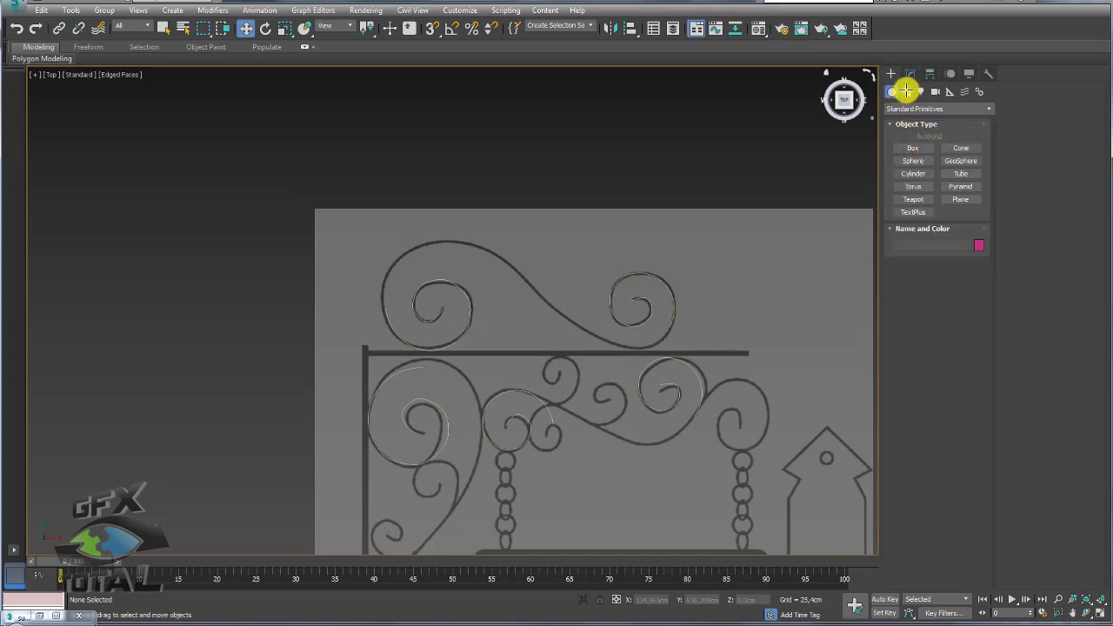
{"action": "left_click", "coordinate": [906, 91]}
{"action": "left_click", "coordinate": [910, 155]}
{"action": "scroll", "coordinate": [391, 276], "scroll_direction": "up", "scroll_amount": 5}
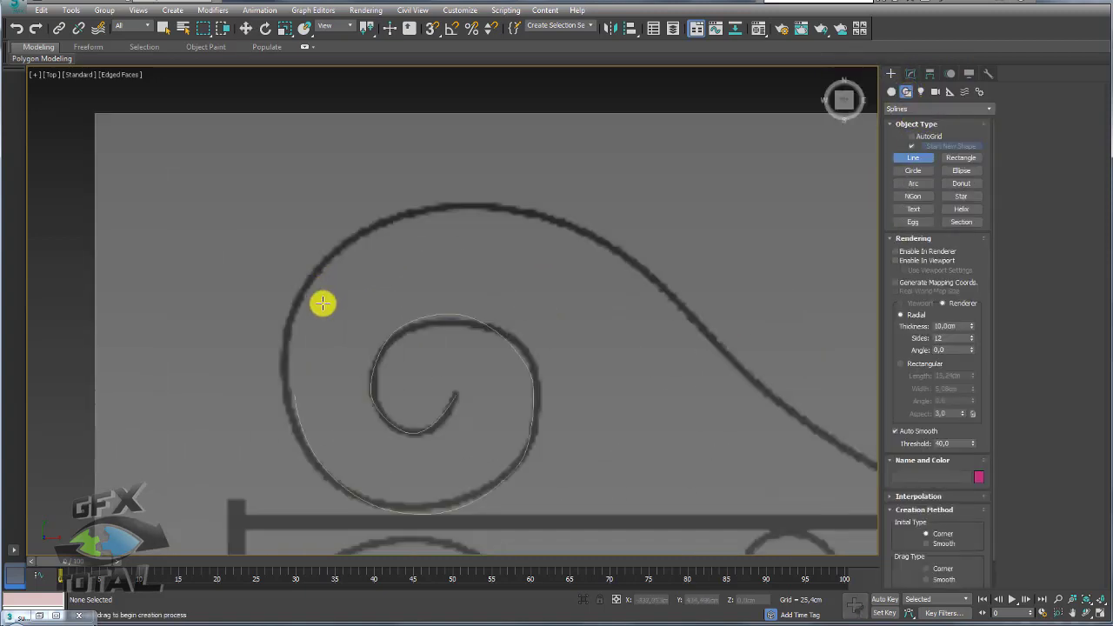
Draw Line001 along the top S-scroll from the upper-left curl into the right spiral
{"action": "left_click", "coordinate": [292, 393]}
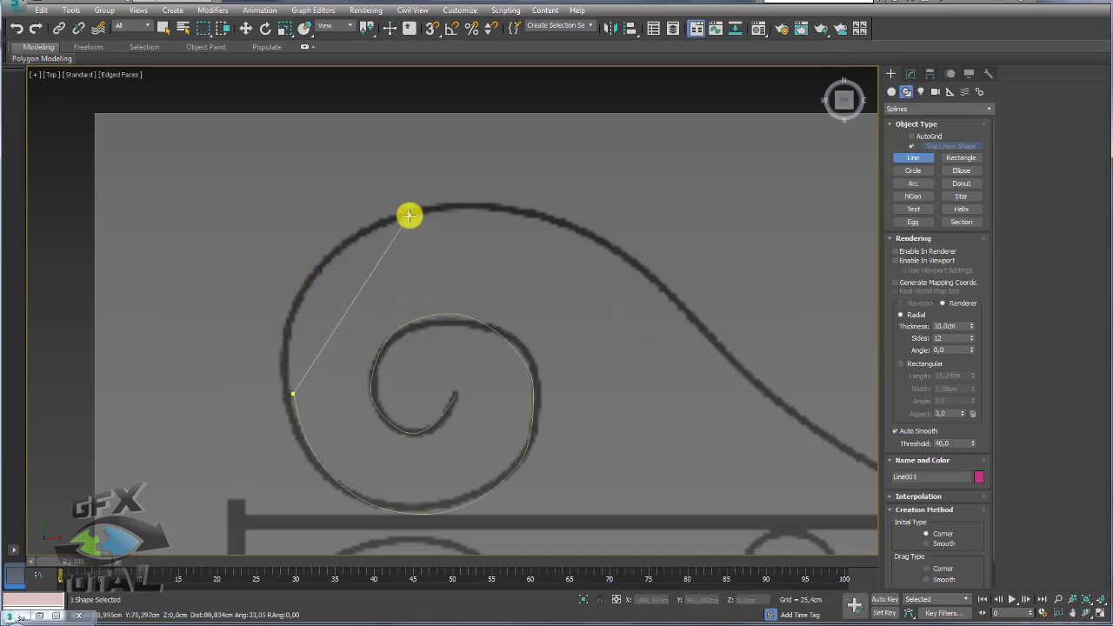
{"action": "left_click_drag", "start_coordinate": [417, 211], "coordinate": [612, 202]}
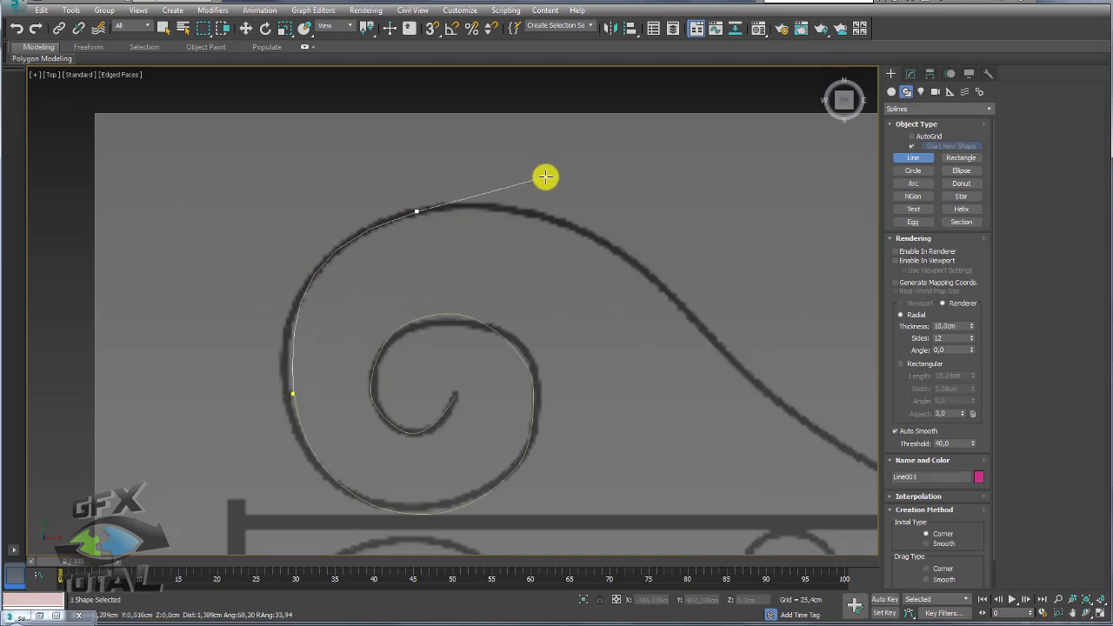
{"action": "key", "text": "i"}
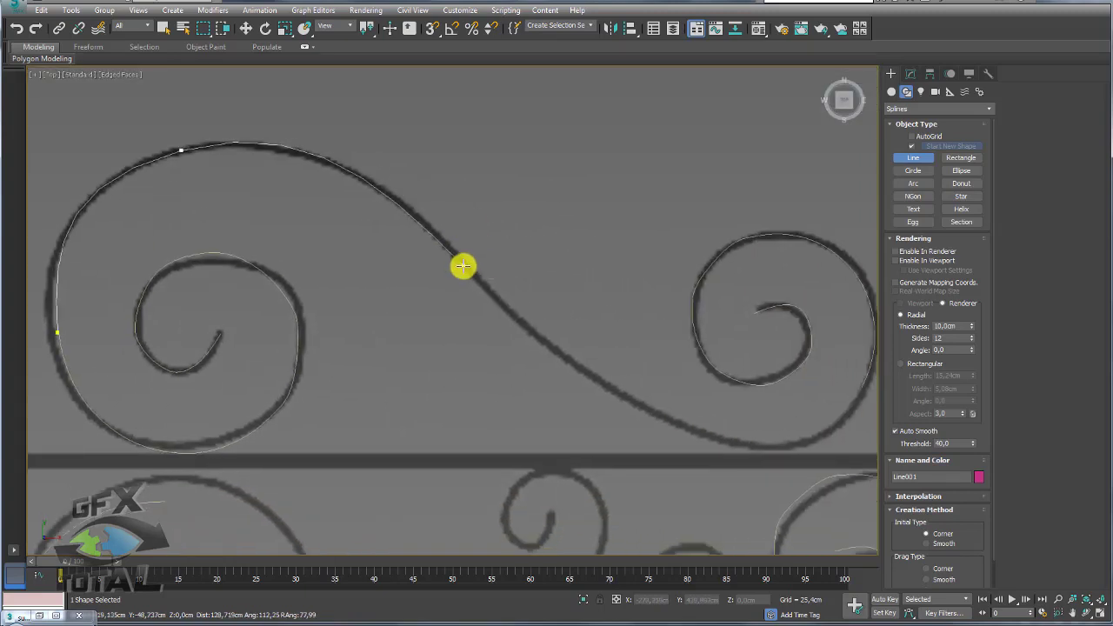
{"action": "left_click", "coordinate": [491, 294]}
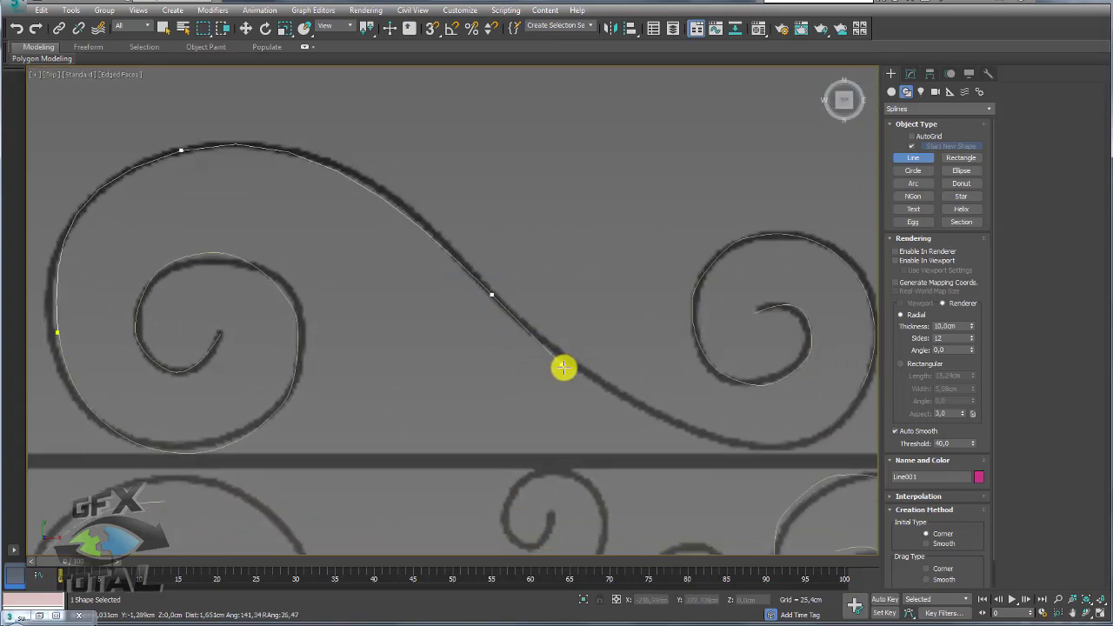
{"action": "left_click", "coordinate": [592, 382]}
{"action": "middle_click_drag", "start_coordinate": [744, 427], "coordinate": [527, 392]}
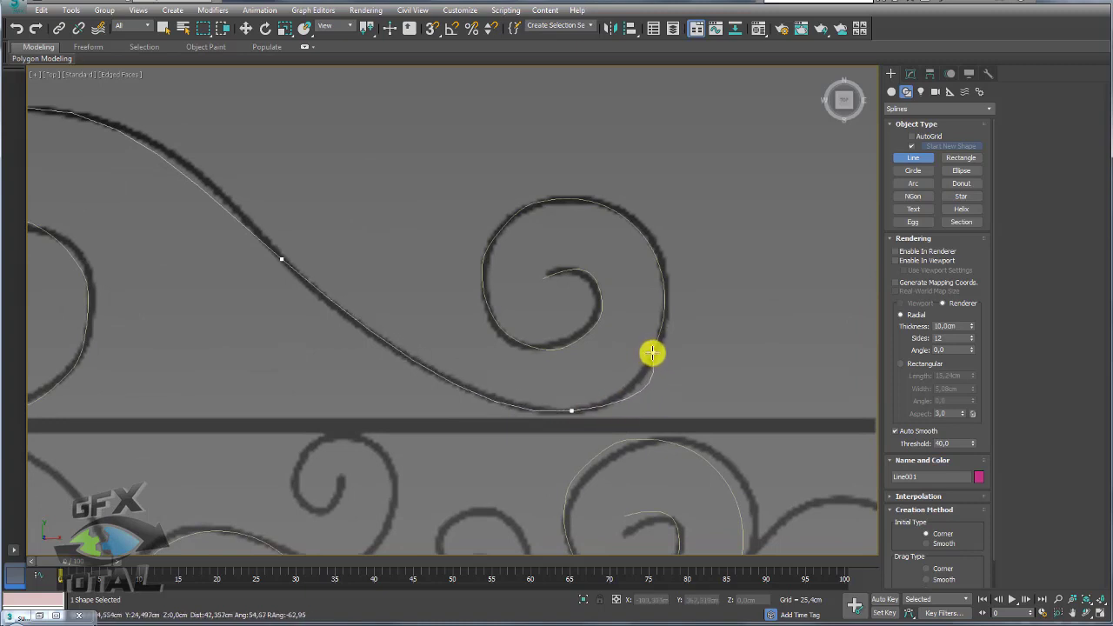
{"action": "left_click", "coordinate": [652, 352]}
{"action": "right_click", "coordinate": [722, 352]}
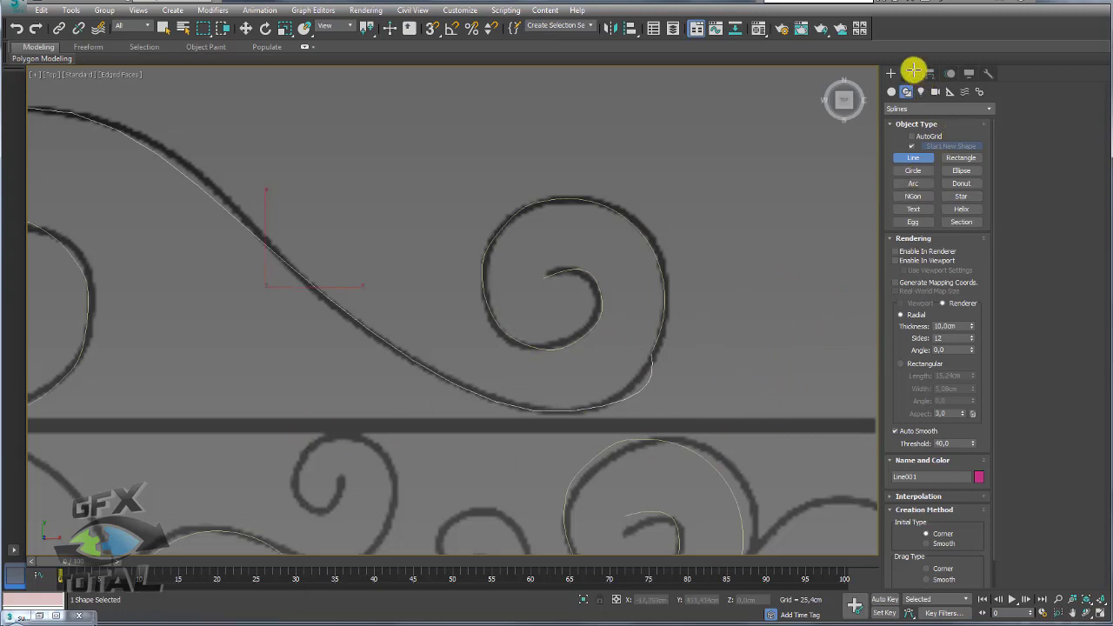
{"action": "left_click", "coordinate": [911, 74]}
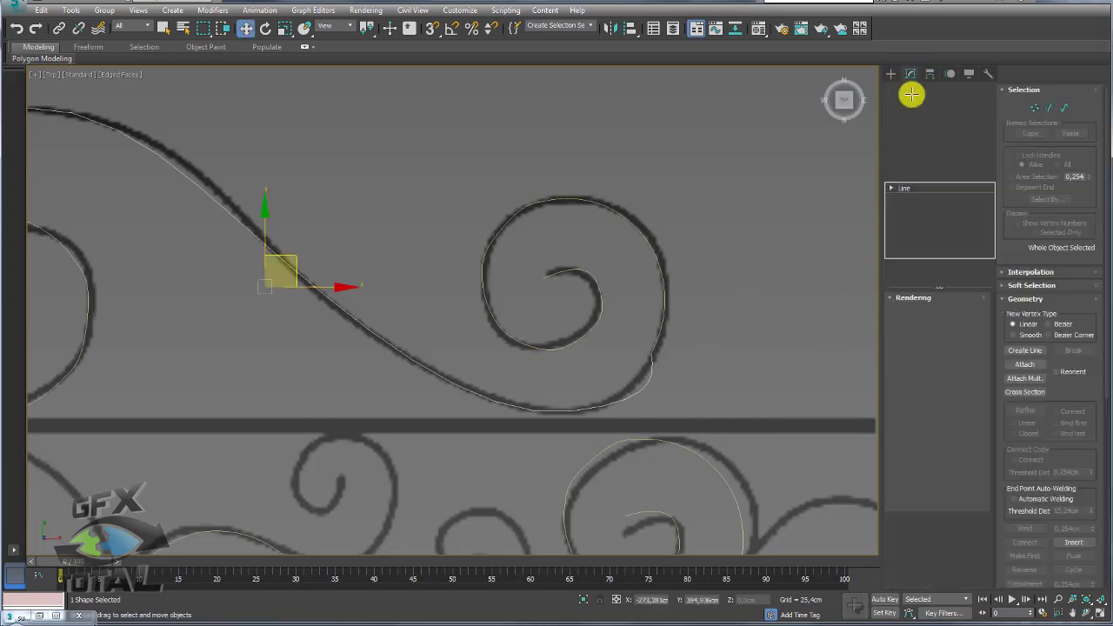
Rotate the bottom vertex tangent and scale the right-spiral vertex handles of Line001
{"action": "left_click", "coordinate": [1031, 103]}
{"action": "left_click", "coordinate": [574, 405]}
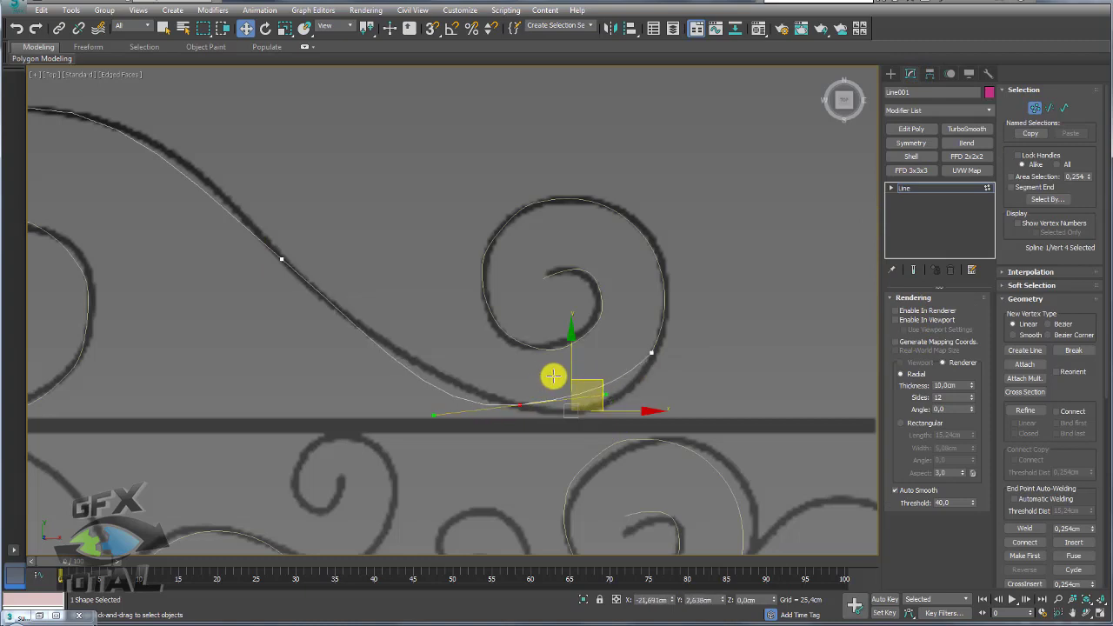
{"action": "key", "text": "e"}
{"action": "left_click_drag", "start_coordinate": [574, 356], "coordinate": [588, 368]}
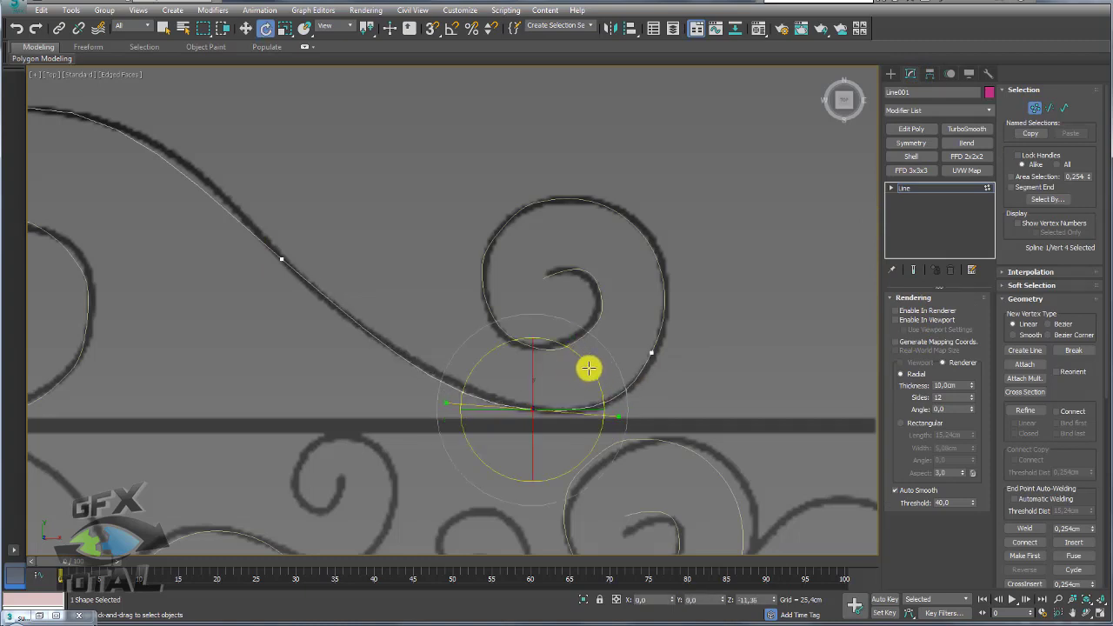
{"action": "key", "text": "r"}
{"action": "left_click", "coordinate": [652, 353]}
{"action": "middle_click_drag", "start_coordinate": [491, 394], "coordinate": [532, 299]}
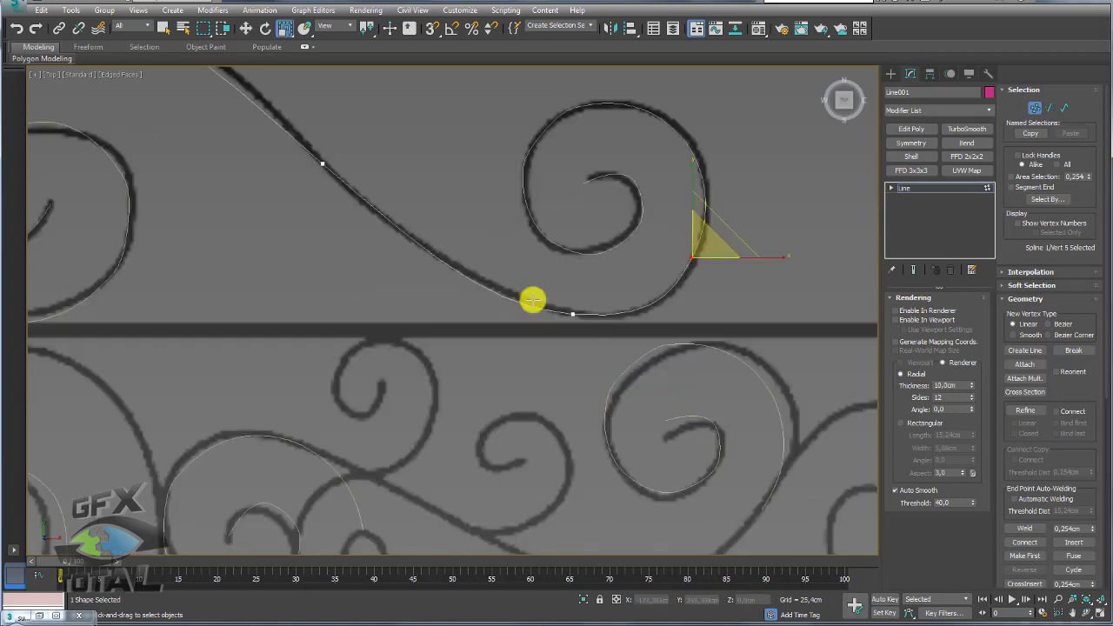
Leave vertex mode, reframe the whole sign, and activate Line creation again
{"action": "mouse_move", "coordinate": [456, 212]}
{"action": "middle_mouse_down"}
{"action": "mouse_move", "coordinate": [489, 281]}
{"action": "mouse_move", "coordinate": [406, 294]}
{"action": "middle_mouse_up"}
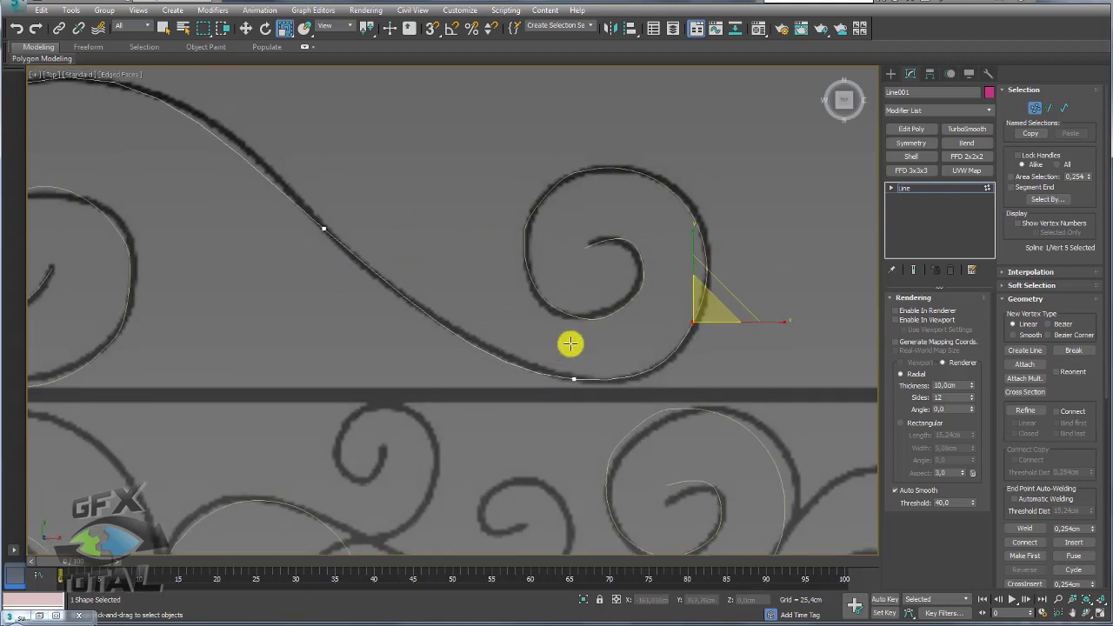
{"action": "scroll", "coordinate": [570, 343], "scroll_direction": "down", "scroll_amount": 3}
{"action": "left_click", "coordinate": [904, 188]}
{"action": "middle_click_drag", "start_coordinate": [610, 330], "coordinate": [591, 236]}
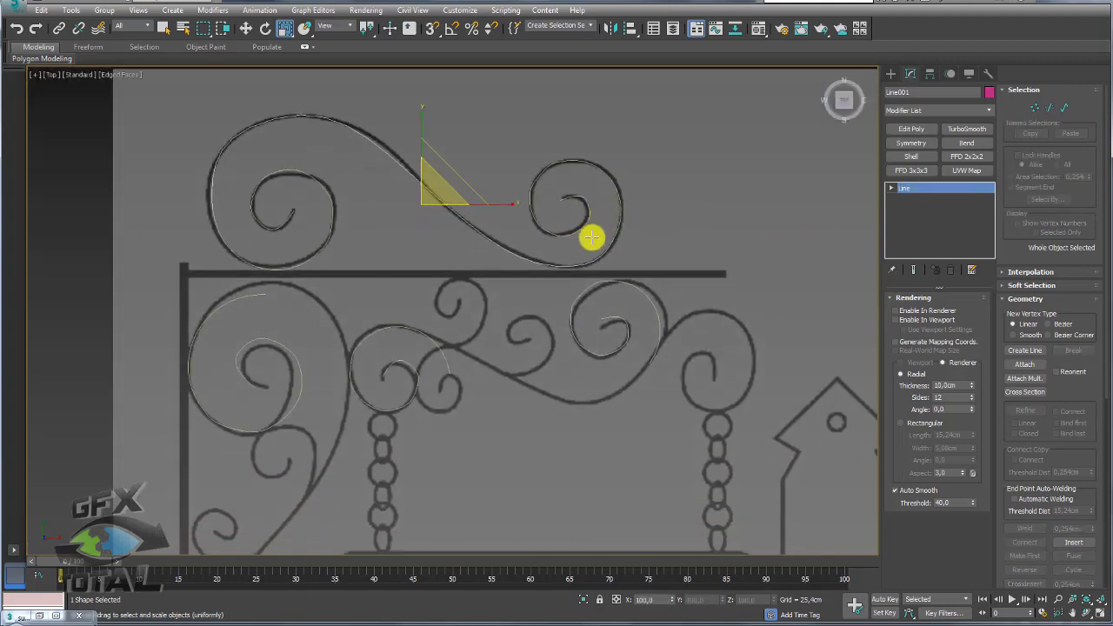
{"action": "scroll", "coordinate": [480, 352], "scroll_direction": "down", "scroll_amount": 4}
{"action": "scroll", "coordinate": [383, 295], "scroll_direction": "up", "scroll_amount": 3}
{"action": "scroll", "coordinate": [486, 209], "scroll_direction": "up", "scroll_amount": 1}
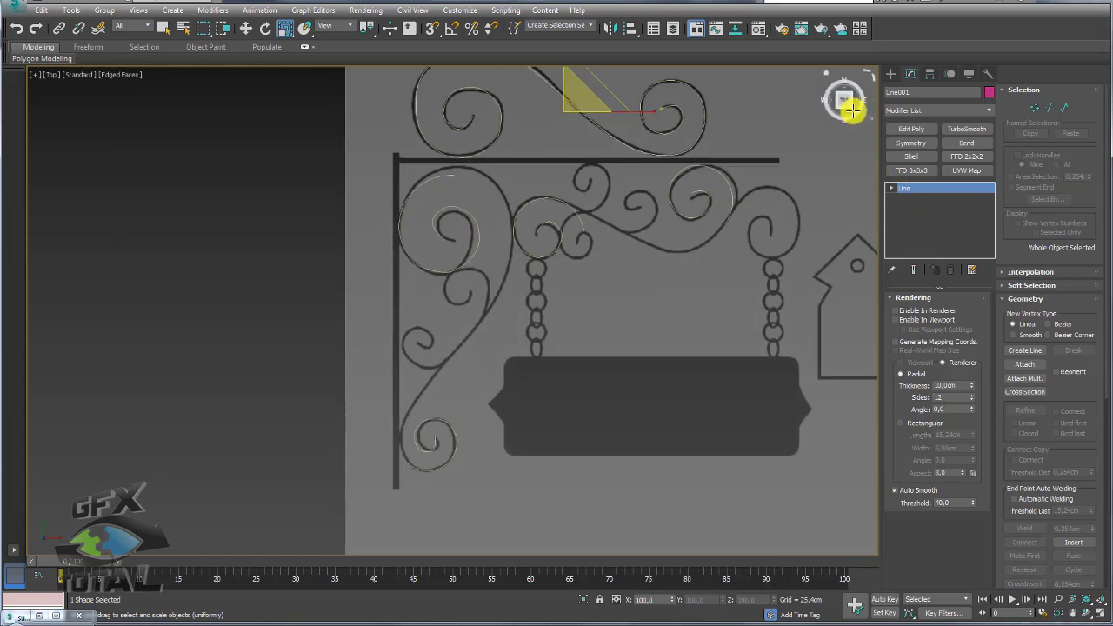
{"action": "left_click", "coordinate": [890, 73]}
{"action": "left_click", "coordinate": [913, 157]}
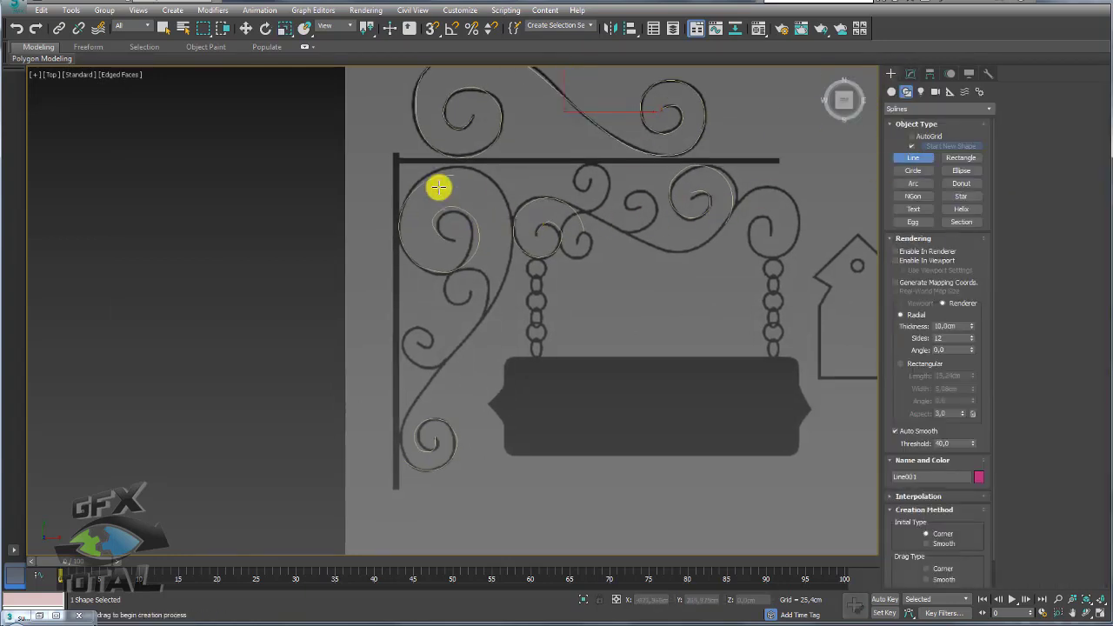
Trace Line002 from atop the left spiral down the curved arm into the bottom spiral
{"action": "scroll", "coordinate": [439, 187], "scroll_direction": "up", "scroll_amount": 4}
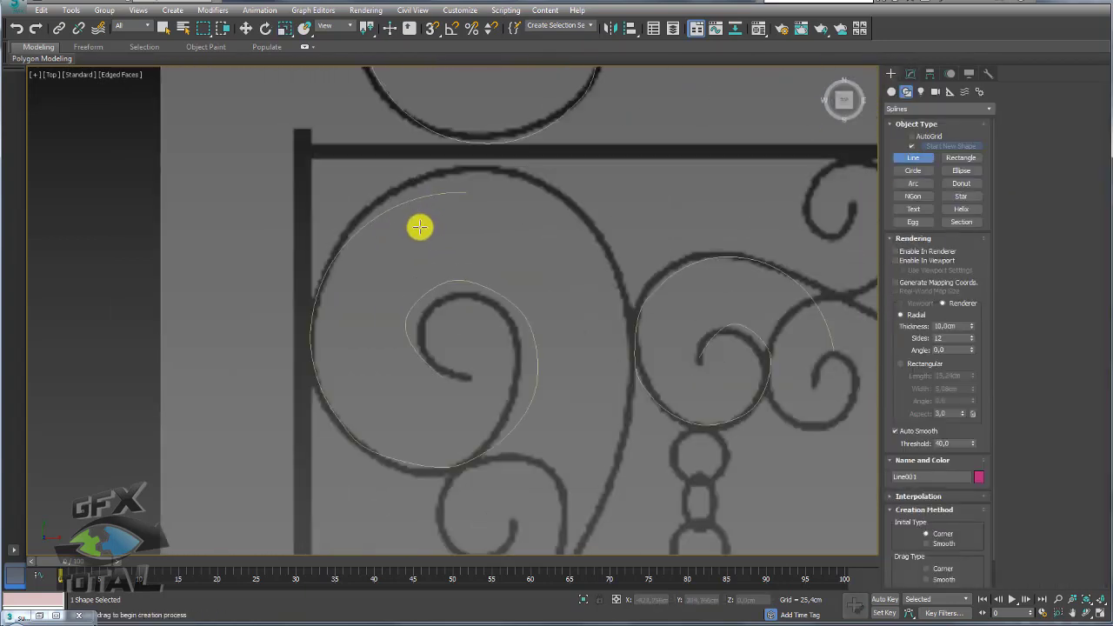
{"action": "left_click", "coordinate": [467, 191]}
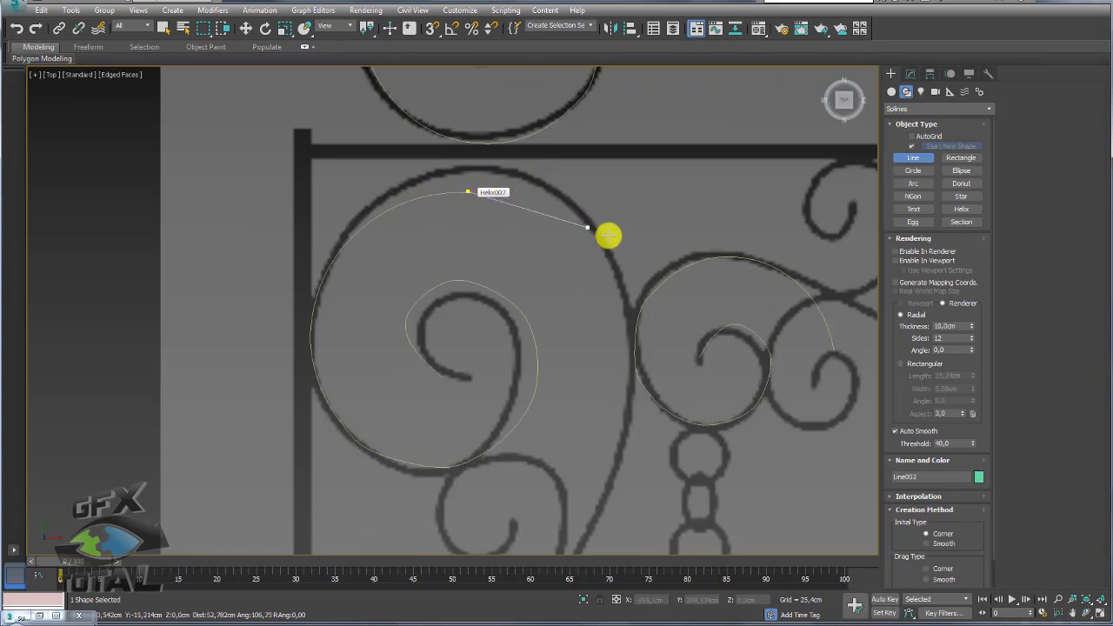
{"action": "middle_click_drag", "start_coordinate": [603, 277], "coordinate": [527, 154]}
{"action": "left_click", "coordinate": [552, 231]}
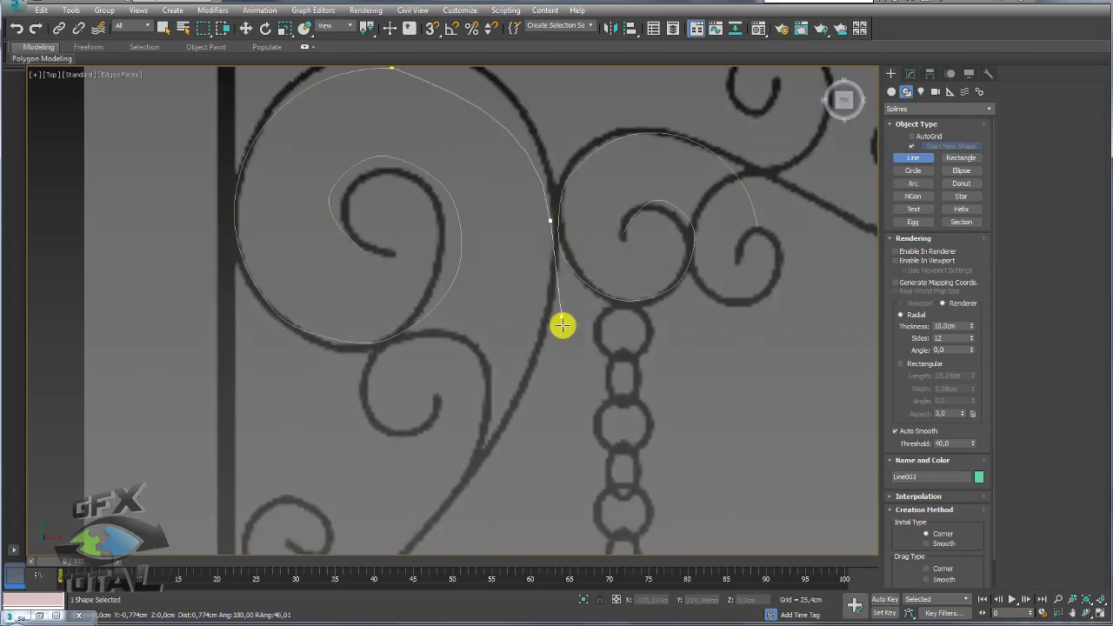
{"action": "middle_click_drag", "start_coordinate": [509, 429], "coordinate": [595, 154]}
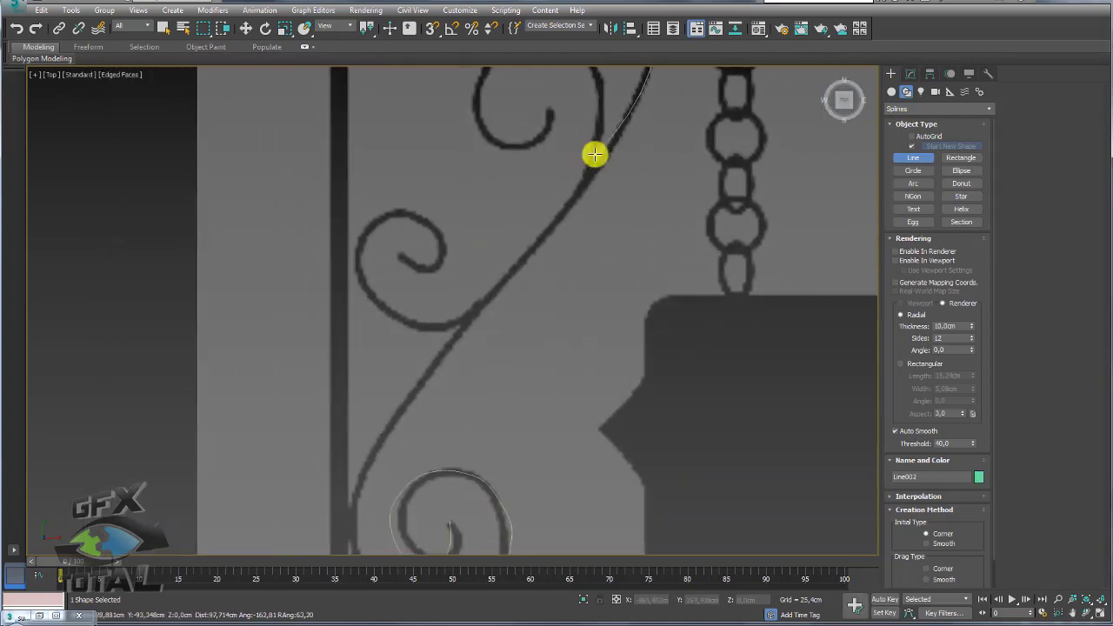
{"action": "left_click", "coordinate": [513, 274]}
{"action": "left_click", "coordinate": [411, 378]}
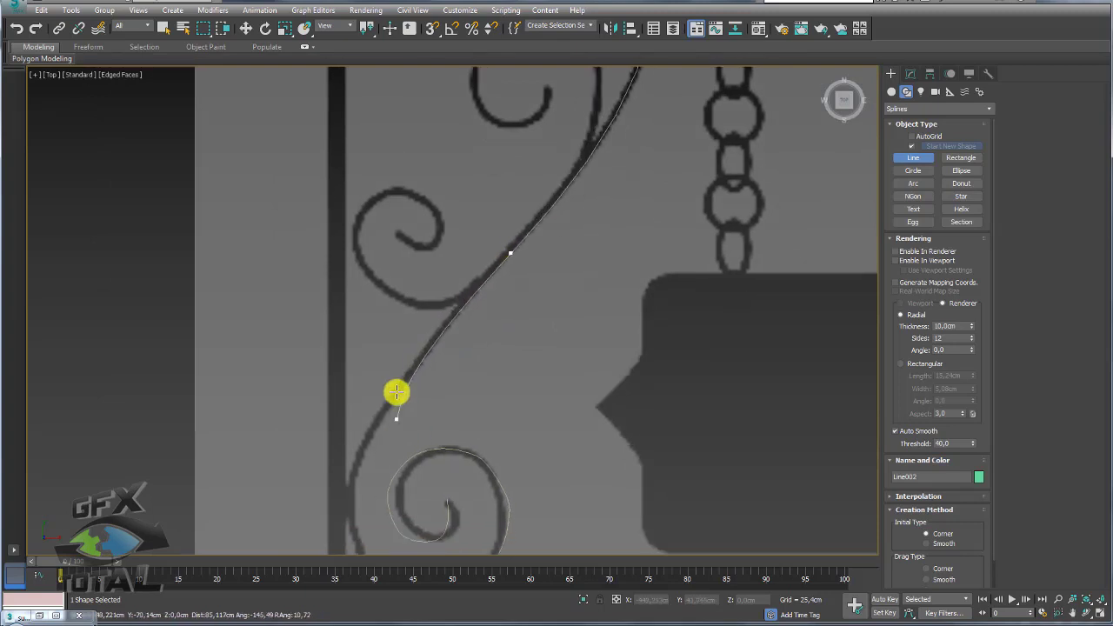
{"action": "middle_click_drag", "start_coordinate": [397, 390], "coordinate": [397, 220]}
{"action": "left_click", "coordinate": [341, 310]}
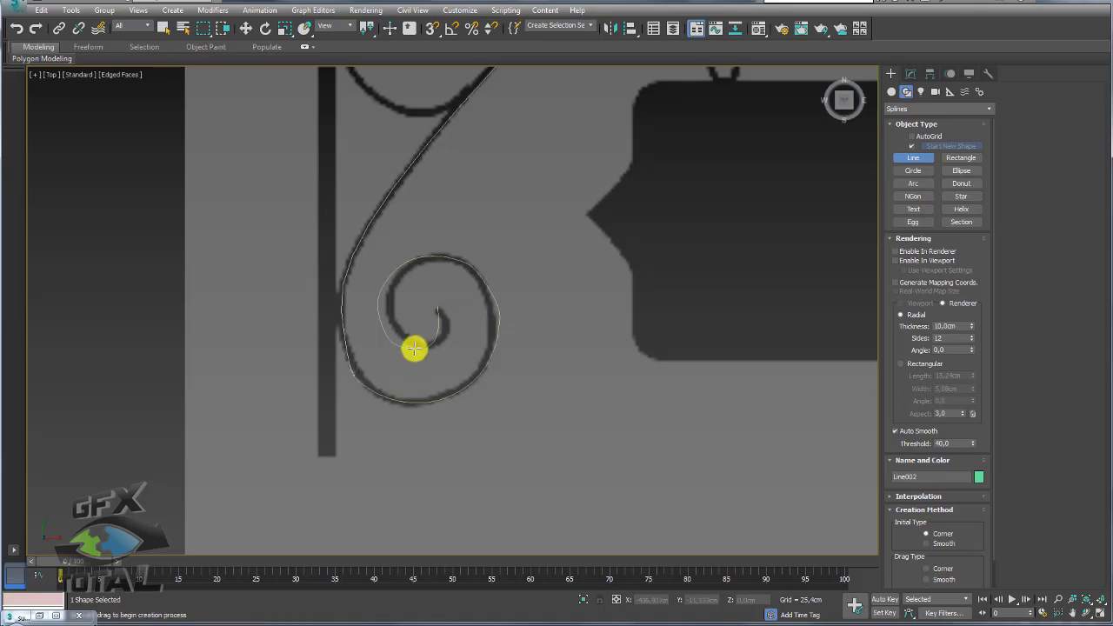
{"action": "key", "text": "r"}
Start Line003 on the middle scroll, placing its first vertices along the S-curve
{"action": "scroll", "coordinate": [433, 323], "scroll_direction": "down", "scroll_amount": 5}
{"action": "scroll", "coordinate": [420, 440], "scroll_direction": "up", "scroll_amount": 2}
{"action": "scroll", "coordinate": [567, 276], "scroll_direction": "up", "scroll_amount": 1}
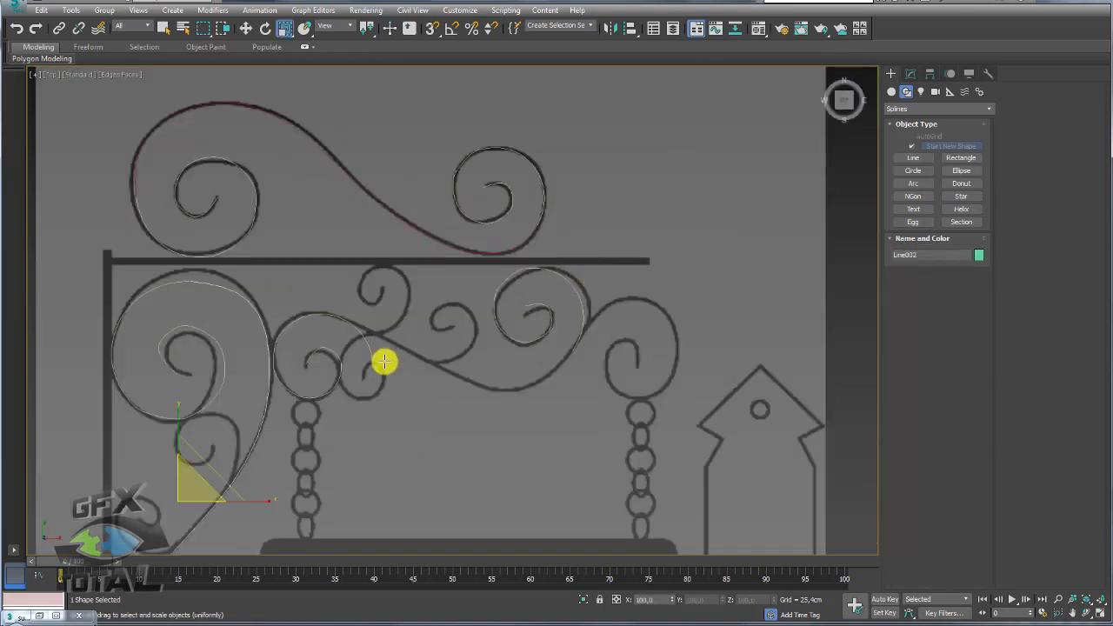
{"action": "scroll", "coordinate": [383, 362], "scroll_direction": "up", "scroll_amount": 2}
{"action": "left_click", "coordinate": [920, 163]}
{"action": "middle_click_drag", "start_coordinate": [306, 299], "coordinate": [300, 288]}
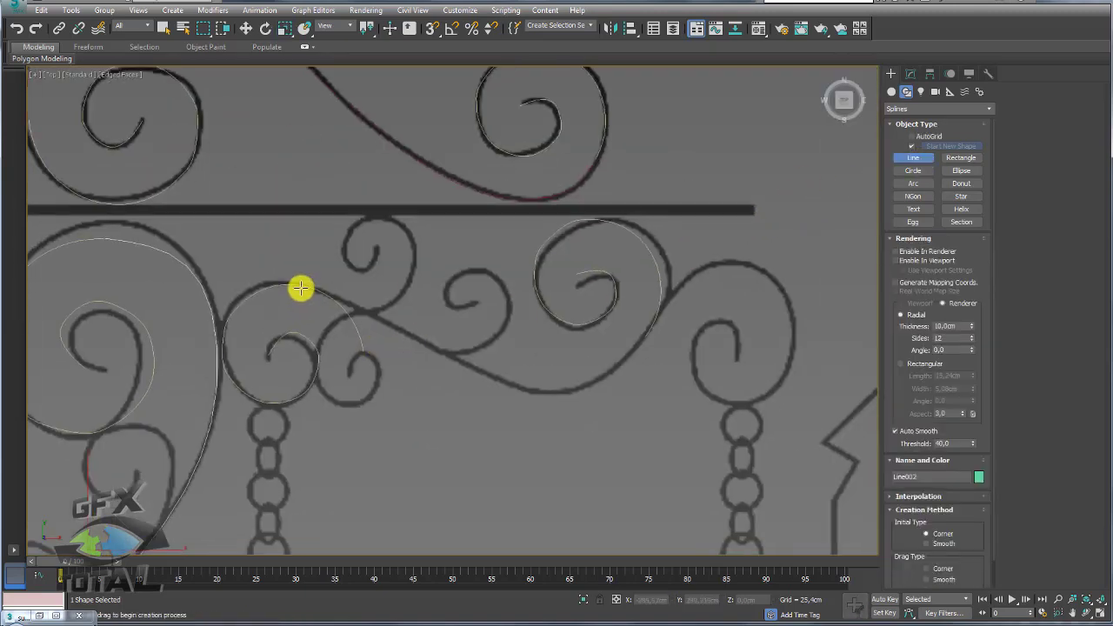
{"action": "left_click", "coordinate": [293, 284]}
{"action": "left_click", "coordinate": [458, 358]}
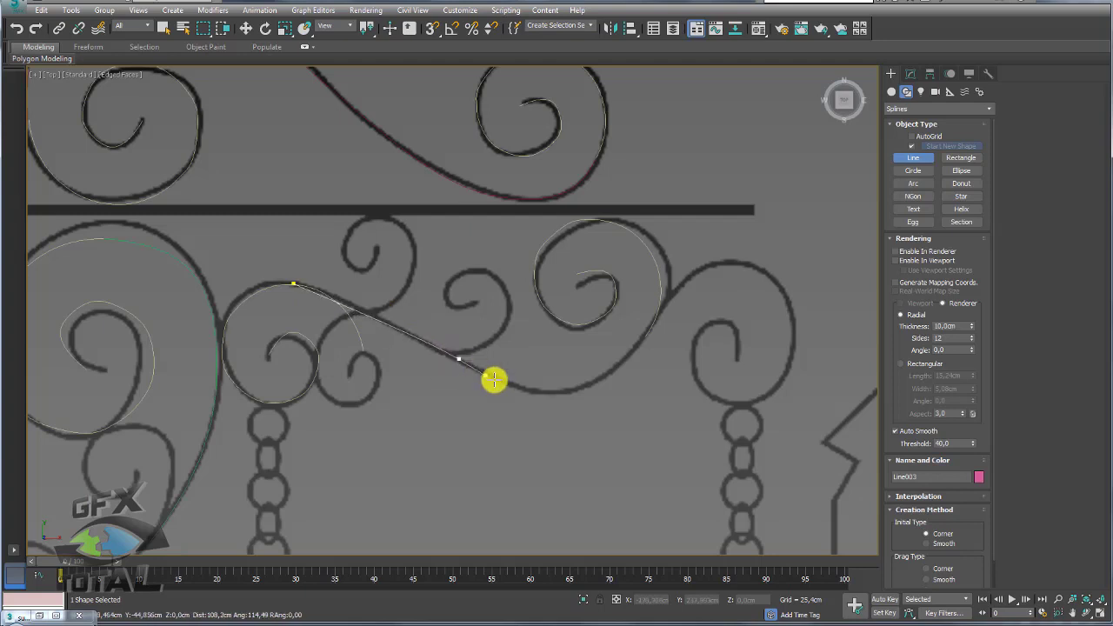
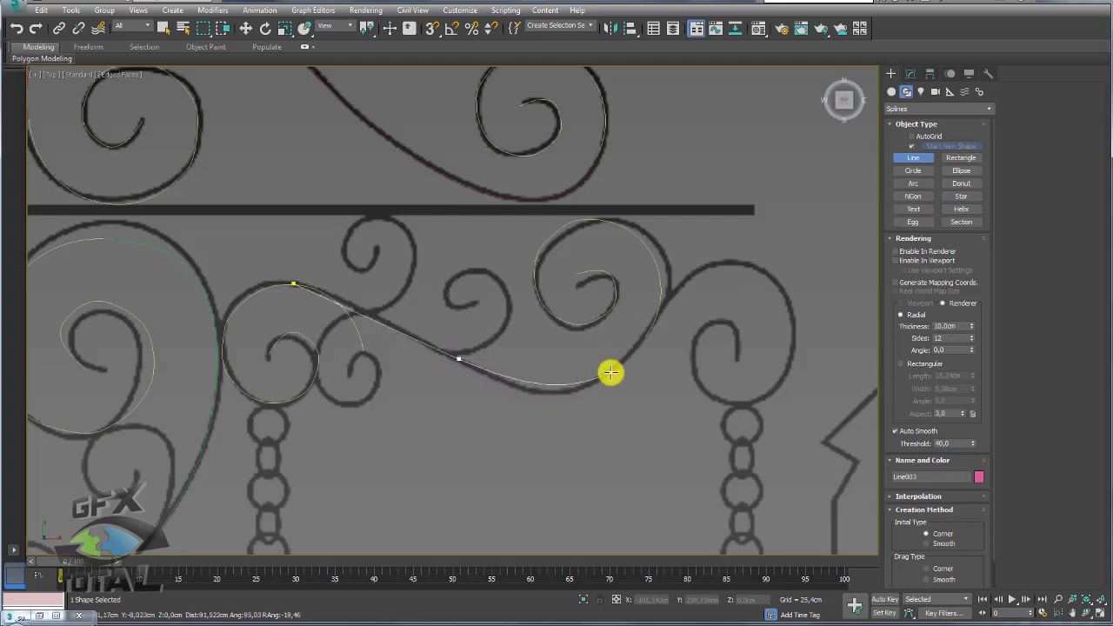
Bend the last segment along the middle scroll and finish the line
{"action": "left_click_drag", "start_coordinate": [612, 372], "coordinate": [645, 340]}
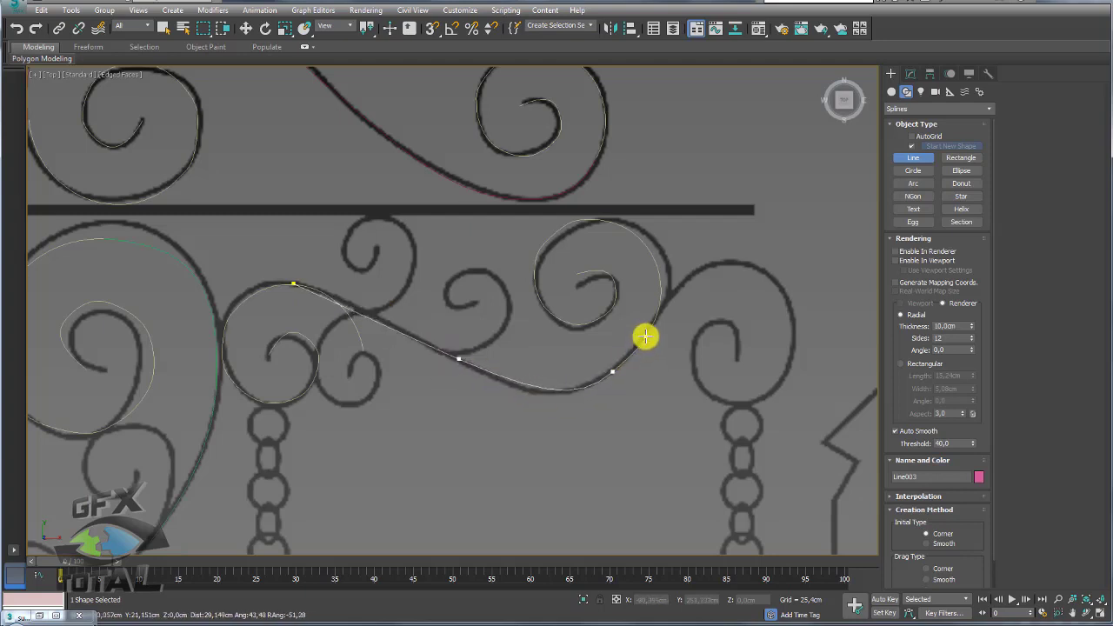
{"action": "right_click", "coordinate": [666, 303]}
{"action": "key", "text": "r"}
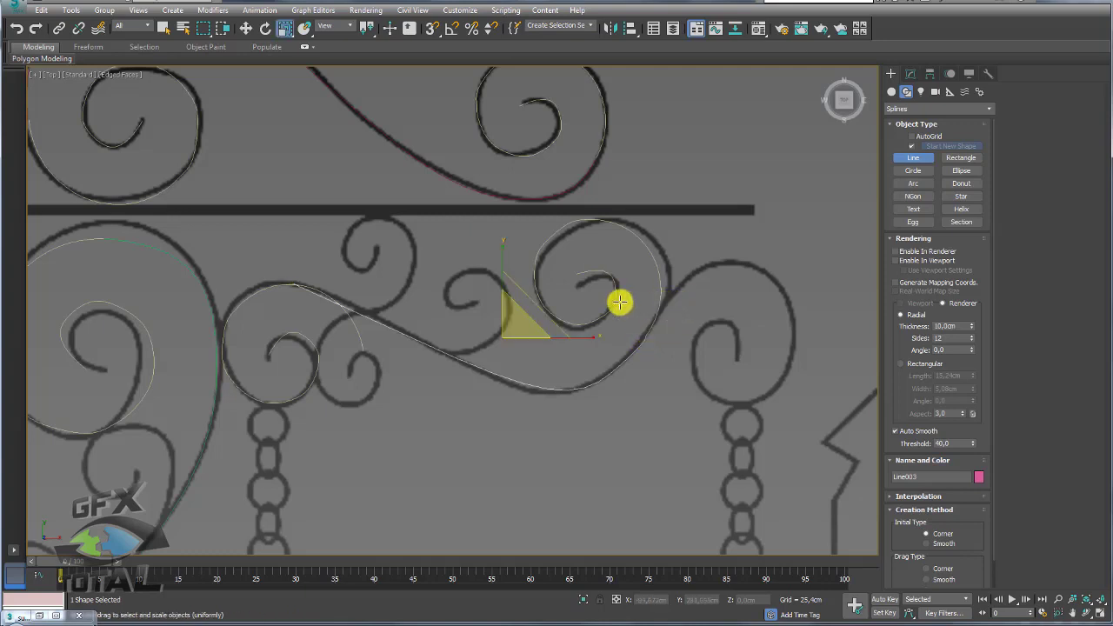
Attach the large left curve and the top scroll curve to the line, forming Line003
{"action": "left_click", "coordinate": [910, 73]}
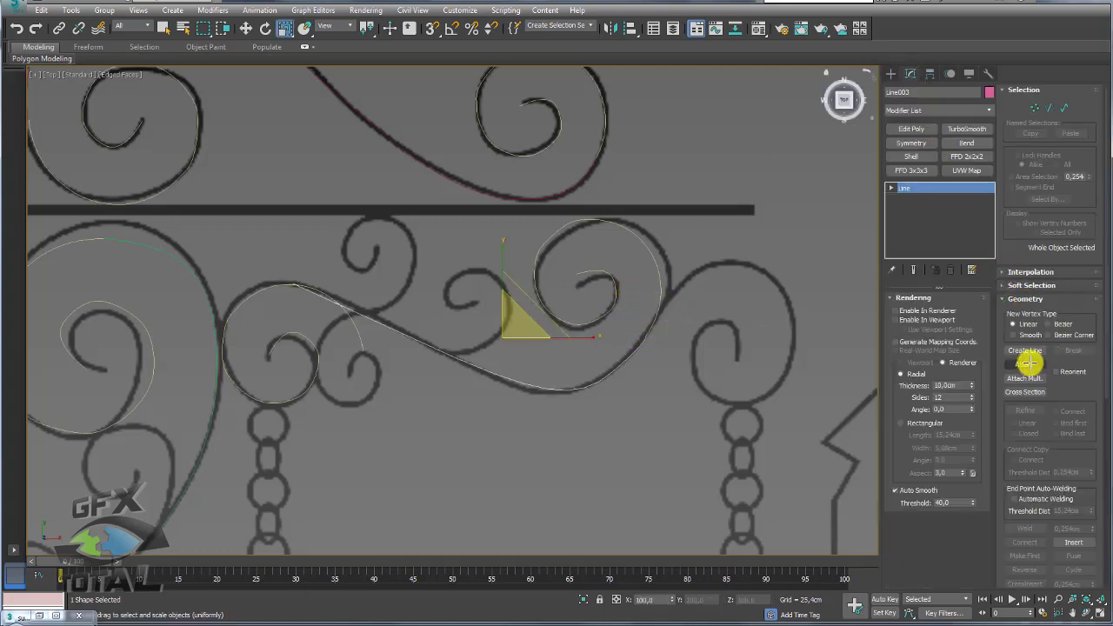
{"action": "left_click", "coordinate": [1025, 363]}
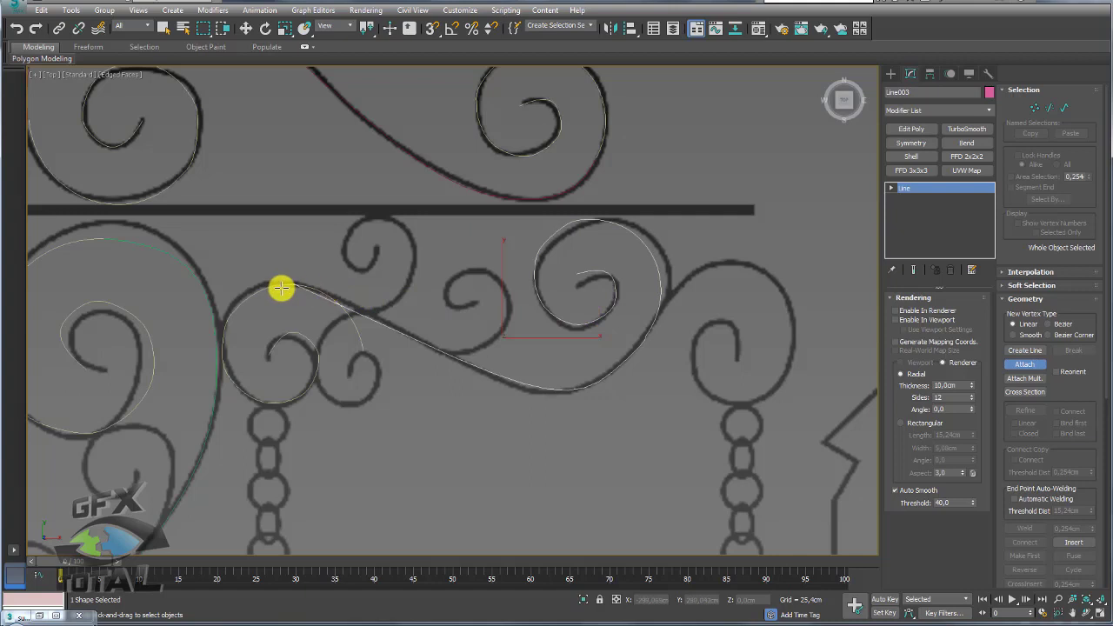
{"action": "left_click", "coordinate": [192, 284]}
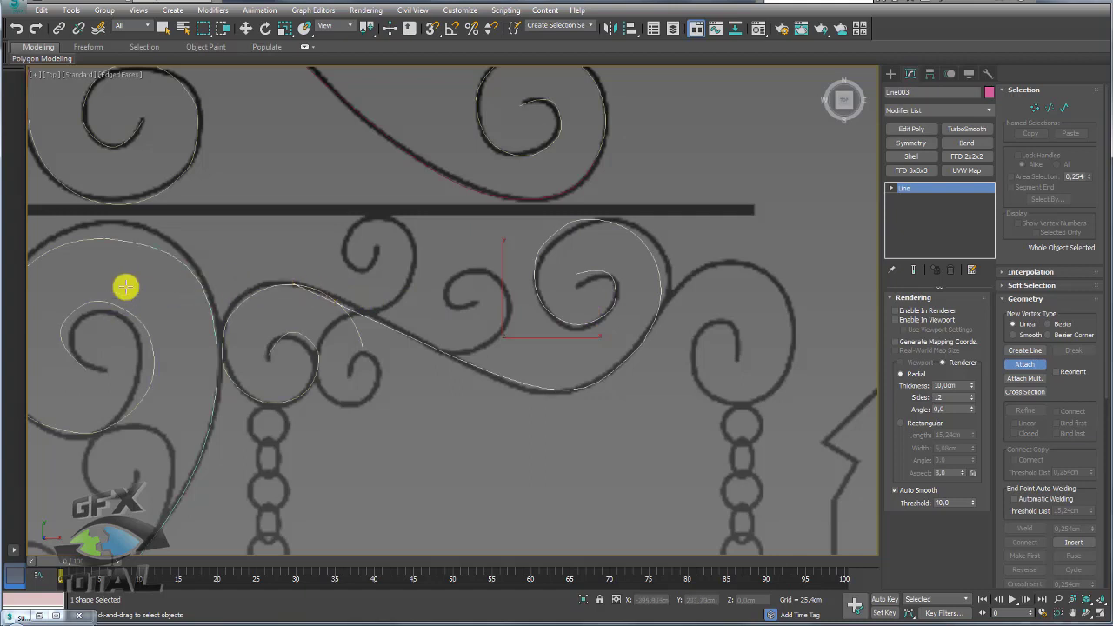
{"action": "scroll", "coordinate": [241, 164], "scroll_direction": "down", "scroll_amount": 5}
{"action": "scroll", "coordinate": [260, 255], "scroll_direction": "up", "scroll_amount": 3}
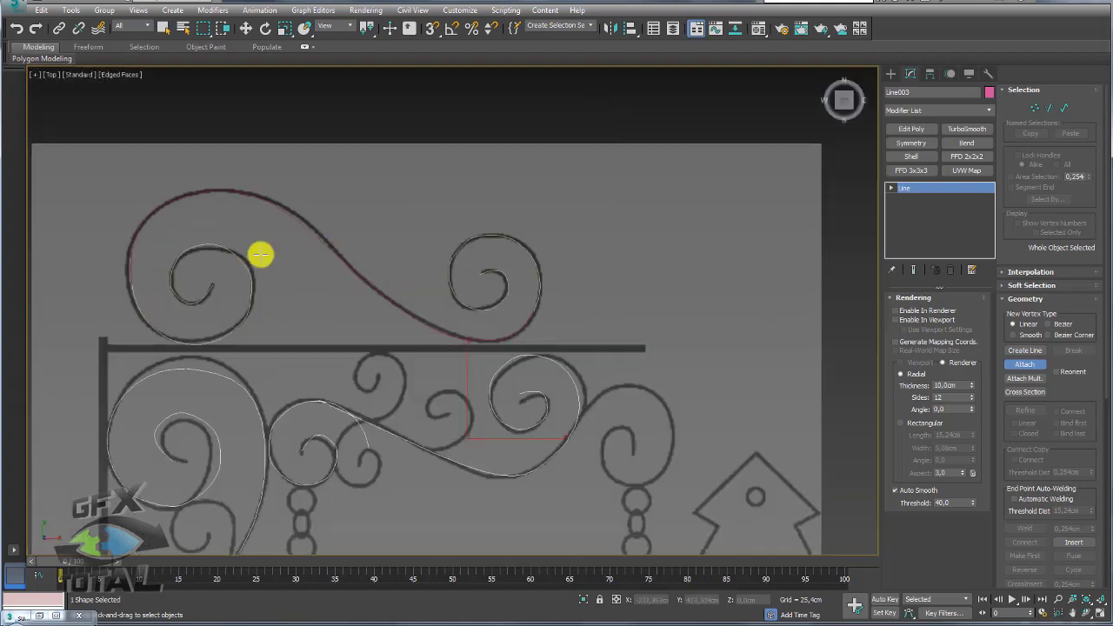
{"action": "left_click", "coordinate": [287, 212]}
{"action": "middle_click_drag", "start_coordinate": [440, 282], "coordinate": [570, 210]}
{"action": "scroll", "coordinate": [583, 224], "scroll_direction": "down", "scroll_amount": 3}
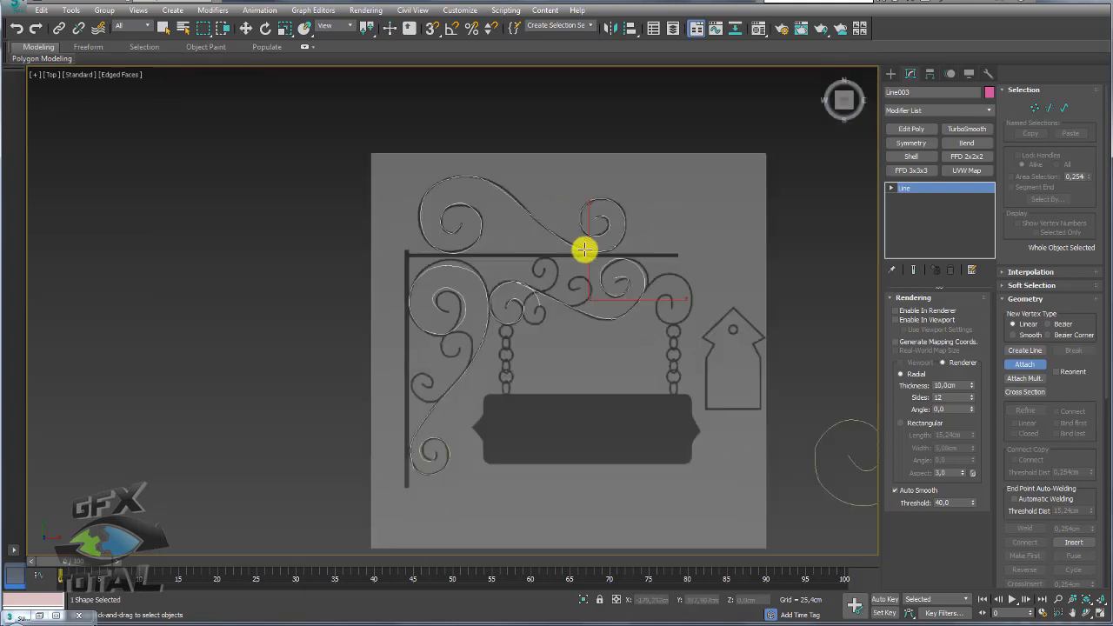
{"action": "scroll", "coordinate": [477, 308], "scroll_direction": "up", "scroll_amount": 1}
{"action": "key", "text": "w"}
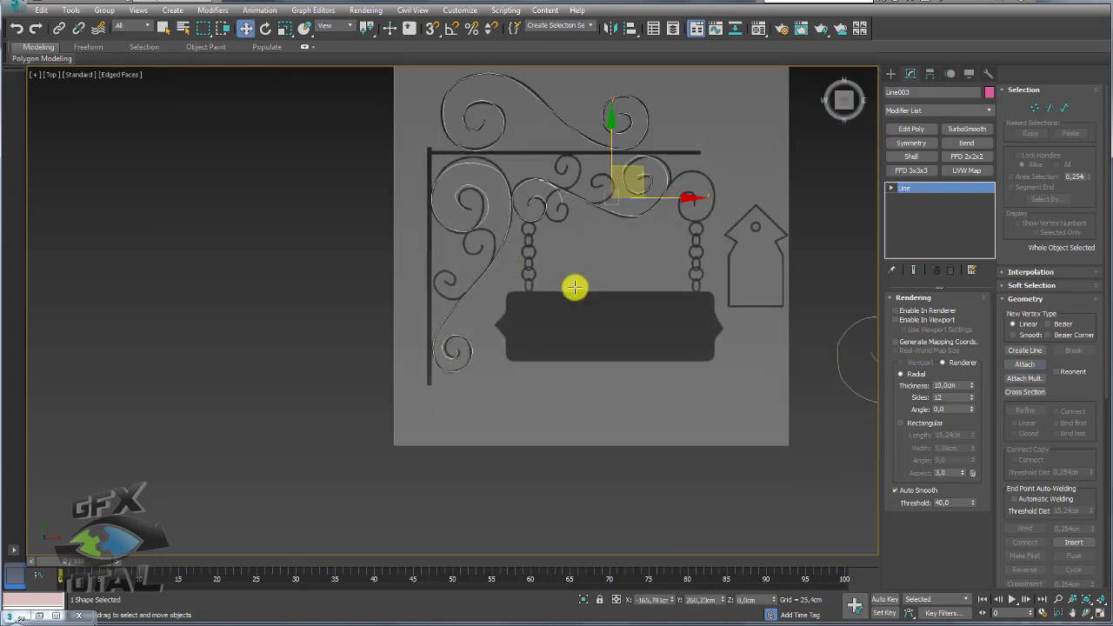
{"action": "scroll", "coordinate": [608, 295], "scroll_direction": "up", "scroll_amount": 2}
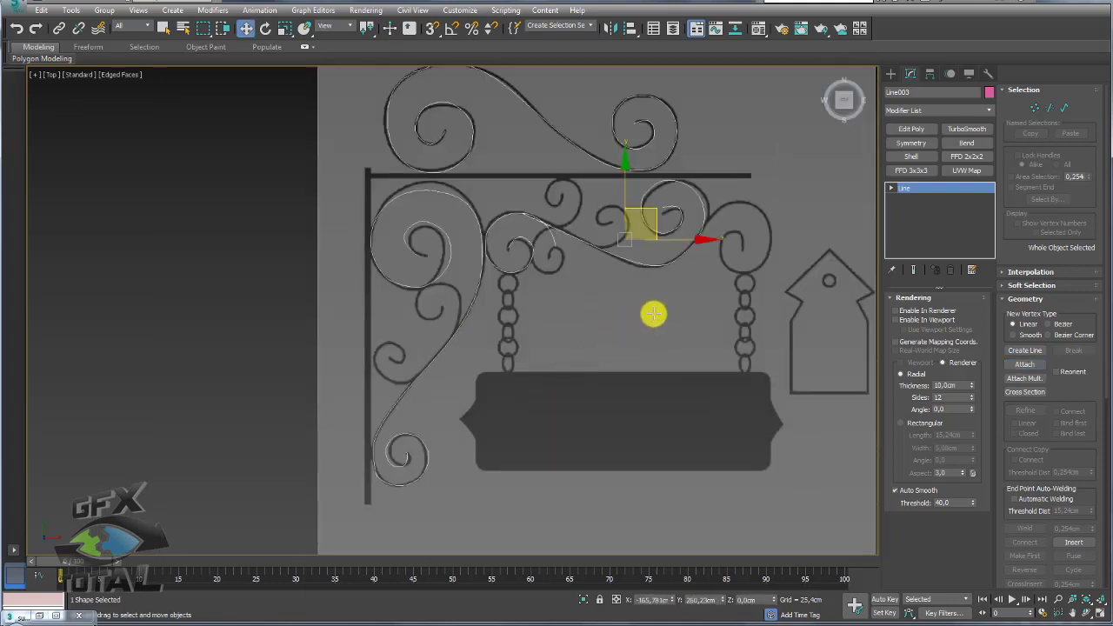
Move the lower spline's end onto the other end, then fuse and weld the two vertices
{"action": "left_click", "coordinate": [1033, 106]}
{"action": "scroll", "coordinate": [373, 248], "scroll_direction": "up", "scroll_amount": 2}
{"action": "scroll", "coordinate": [492, 229], "scroll_direction": "up", "scroll_amount": 4}
{"action": "scroll", "coordinate": [420, 310], "scroll_direction": "up", "scroll_amount": 3}
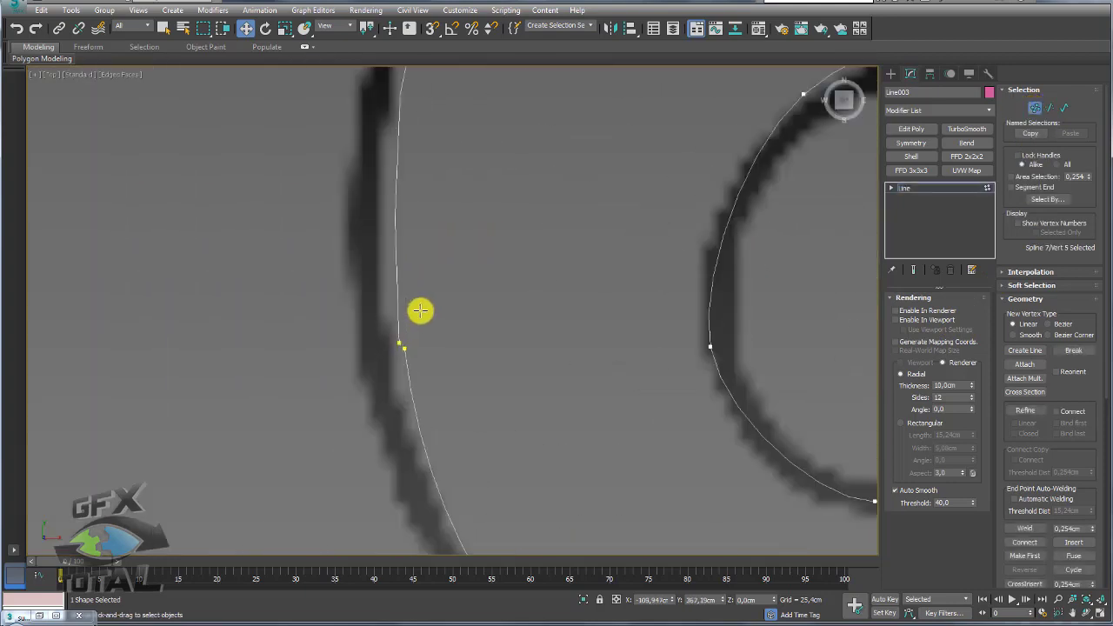
{"action": "scroll", "coordinate": [426, 326], "scroll_direction": "up", "scroll_amount": 1}
{"action": "left_click", "coordinate": [396, 356]}
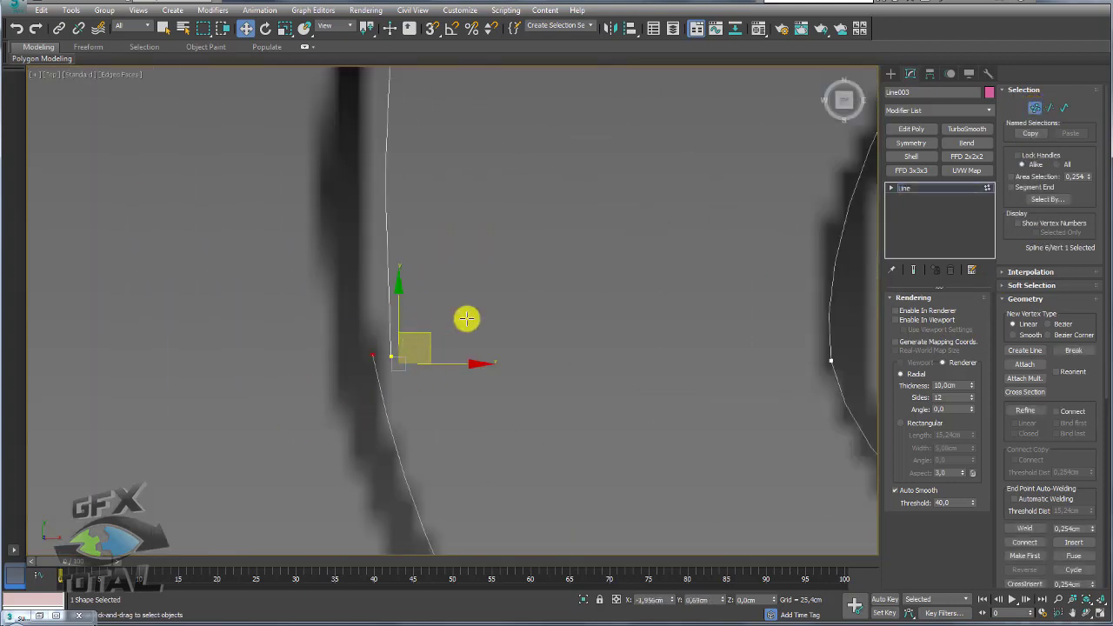
{"action": "left_click_drag", "start_coordinate": [408, 346], "coordinate": [387, 375]}
{"action": "left_click_drag", "start_coordinate": [448, 447], "coordinate": [283, 289]}
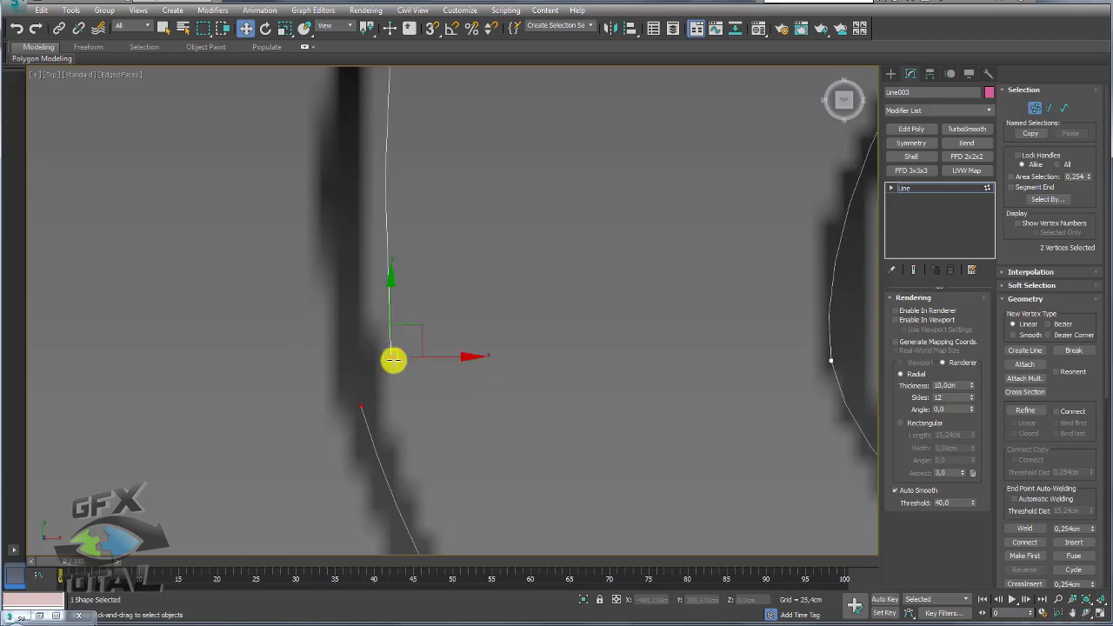
{"action": "scroll", "coordinate": [1082, 331], "scroll_direction": "down", "scroll_amount": 5}
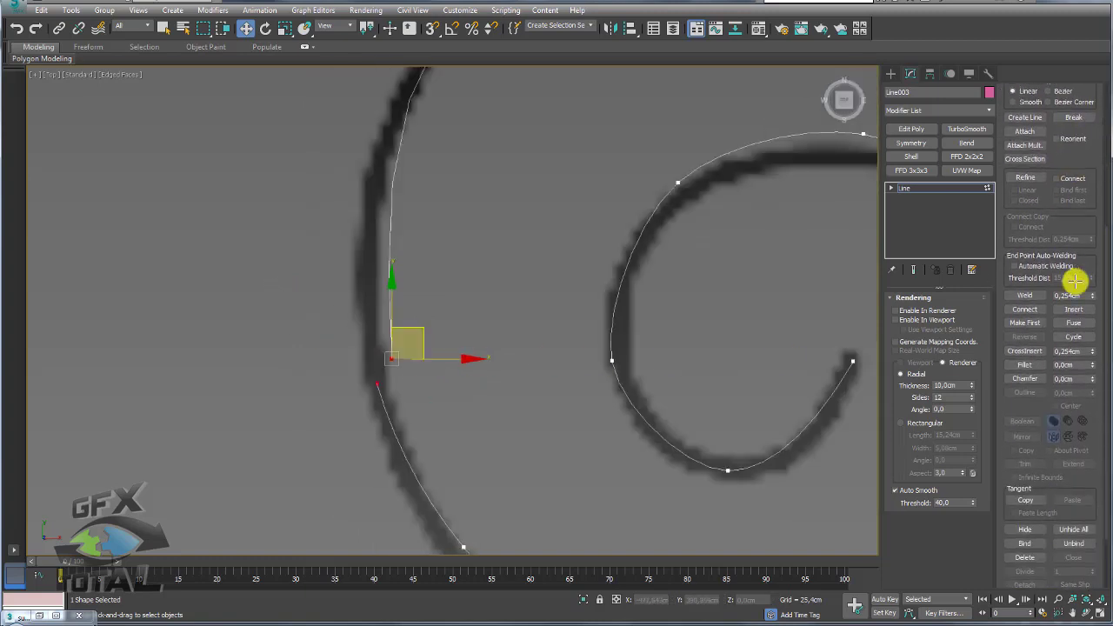
{"action": "left_click", "coordinate": [1076, 324]}
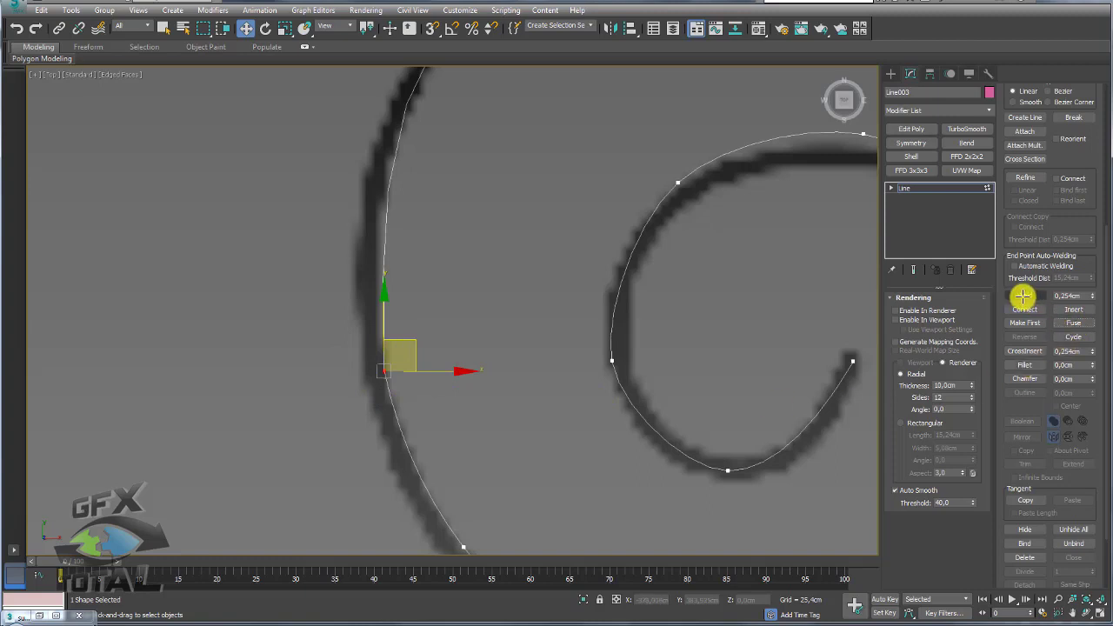
{"action": "left_click", "coordinate": [1029, 293]}
Smooth the curve through the welded vertex and convert it to Bezier
{"action": "scroll", "coordinate": [337, 384], "scroll_direction": "down", "scroll_amount": 2}
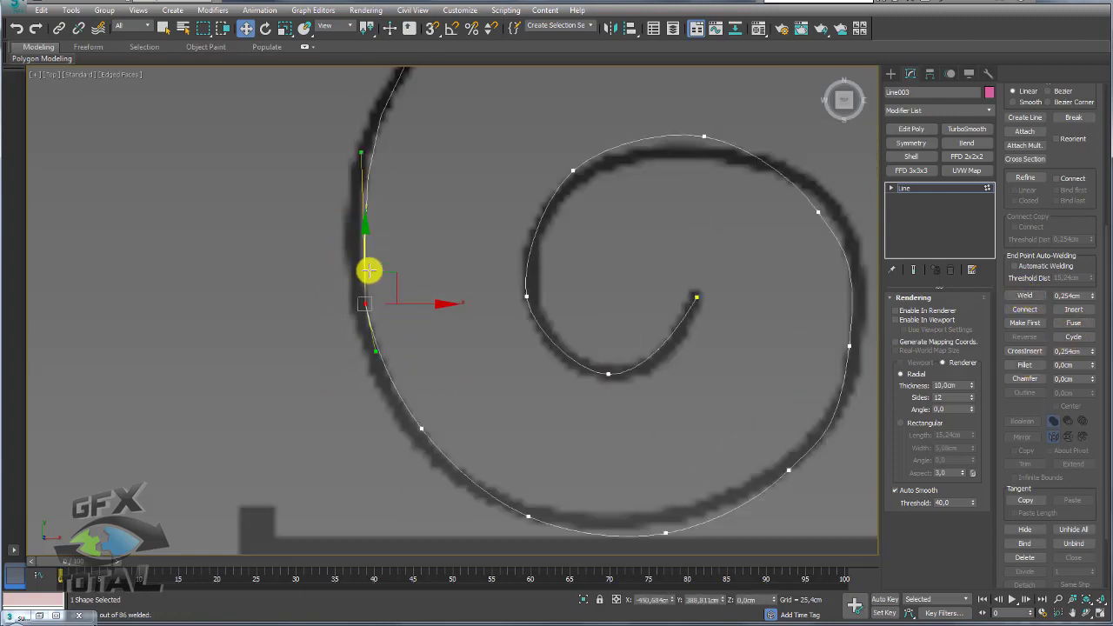
{"action": "left_click_drag", "start_coordinate": [363, 288], "coordinate": [364, 141]}
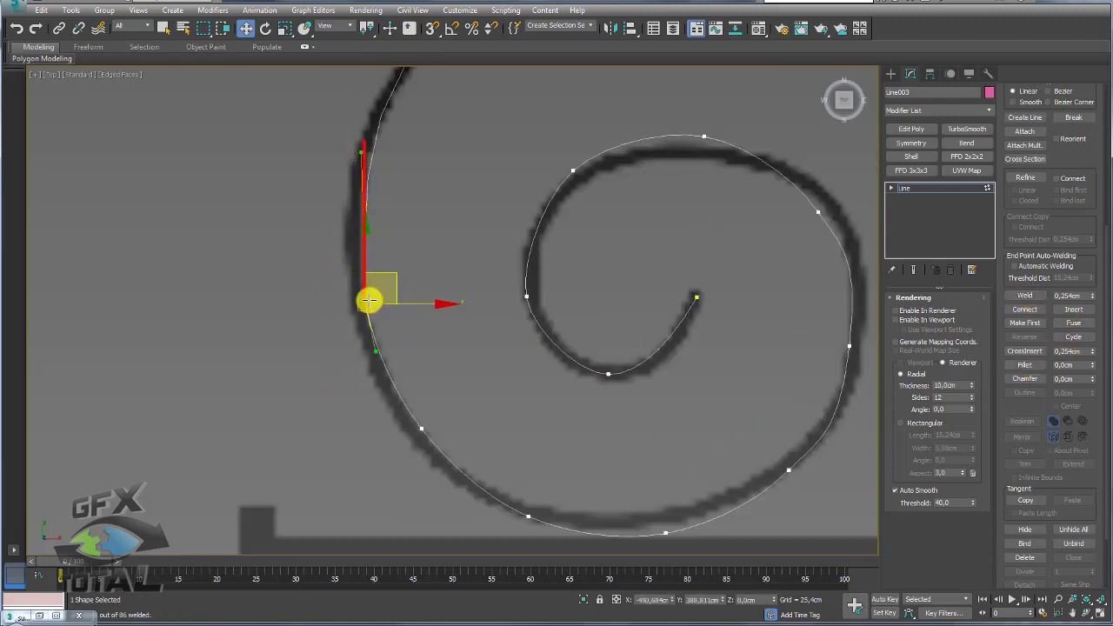
{"action": "left_click_drag", "start_coordinate": [370, 342], "coordinate": [375, 352]}
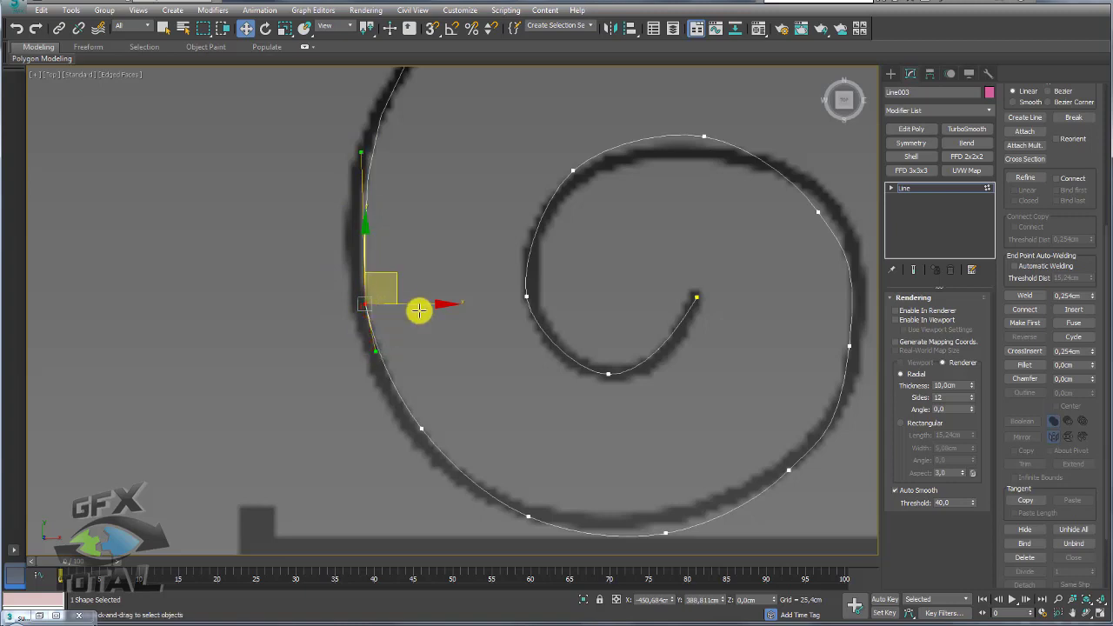
{"action": "right_click", "coordinate": [365, 303]}
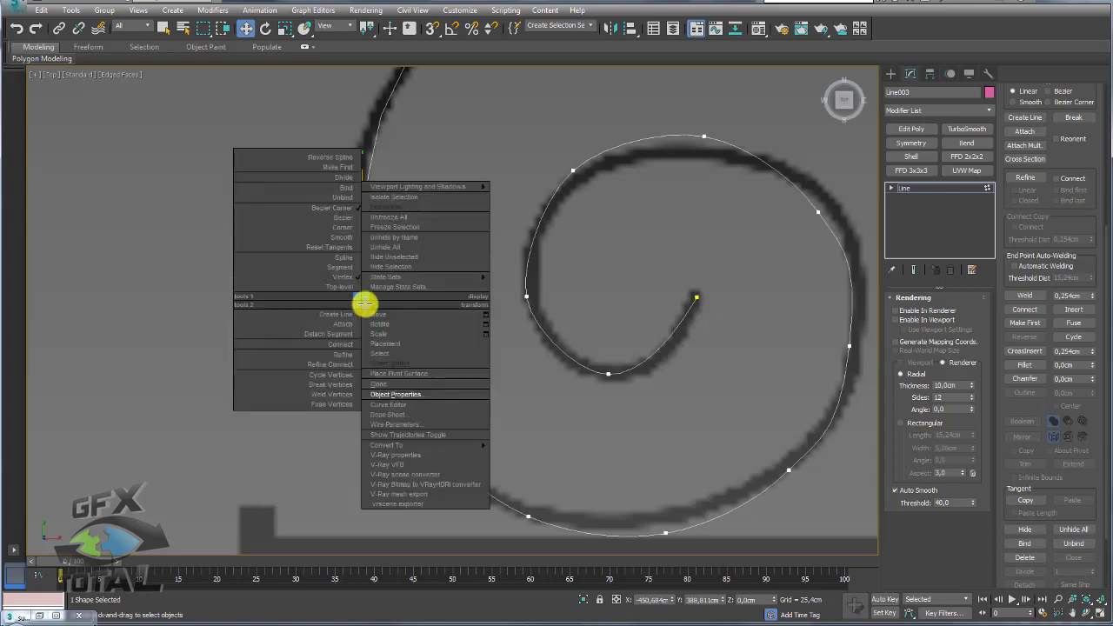
{"action": "left_click", "coordinate": [341, 217]}
Weld the vertices where the next spiral meets the curve
{"action": "scroll", "coordinate": [421, 329], "scroll_direction": "down", "scroll_amount": 3}
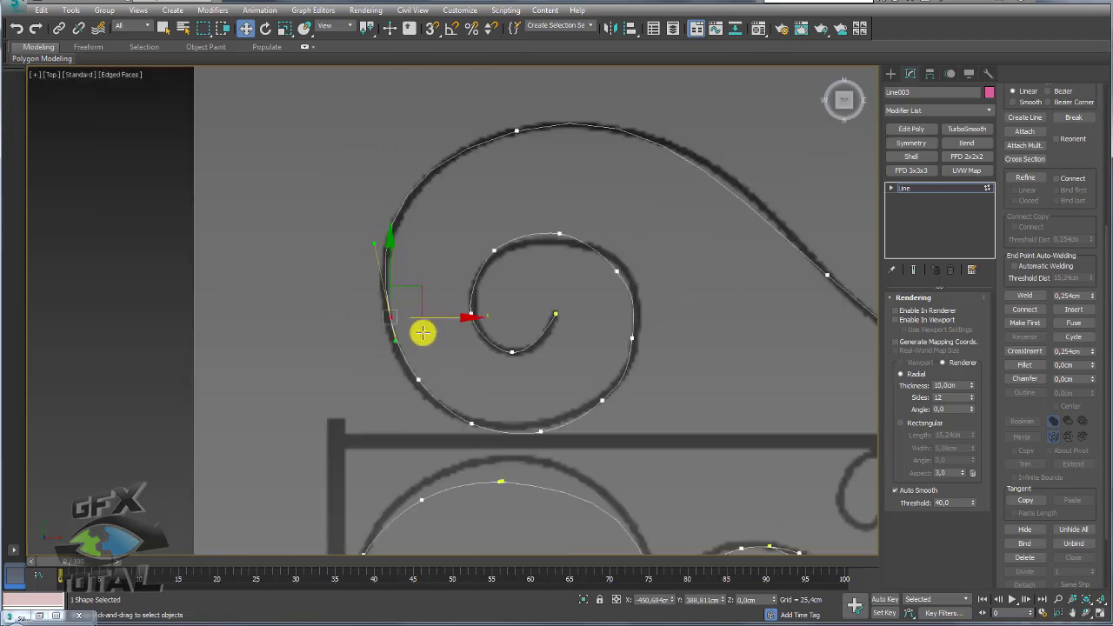
{"action": "scroll", "coordinate": [565, 235], "scroll_direction": "down", "scroll_amount": 2}
{"action": "middle_click_drag", "start_coordinate": [509, 316], "coordinate": [360, 278]}
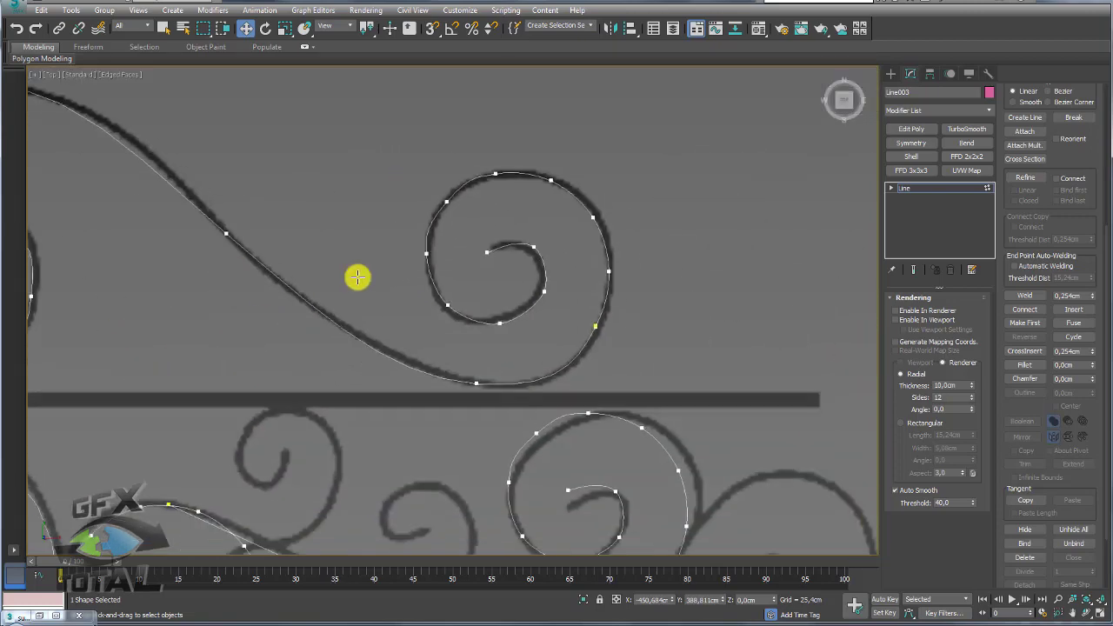
{"action": "scroll", "coordinate": [521, 331], "scroll_direction": "up", "scroll_amount": 3}
{"action": "scroll", "coordinate": [659, 386], "scroll_direction": "up", "scroll_amount": 2}
{"action": "left_click", "coordinate": [554, 341]}
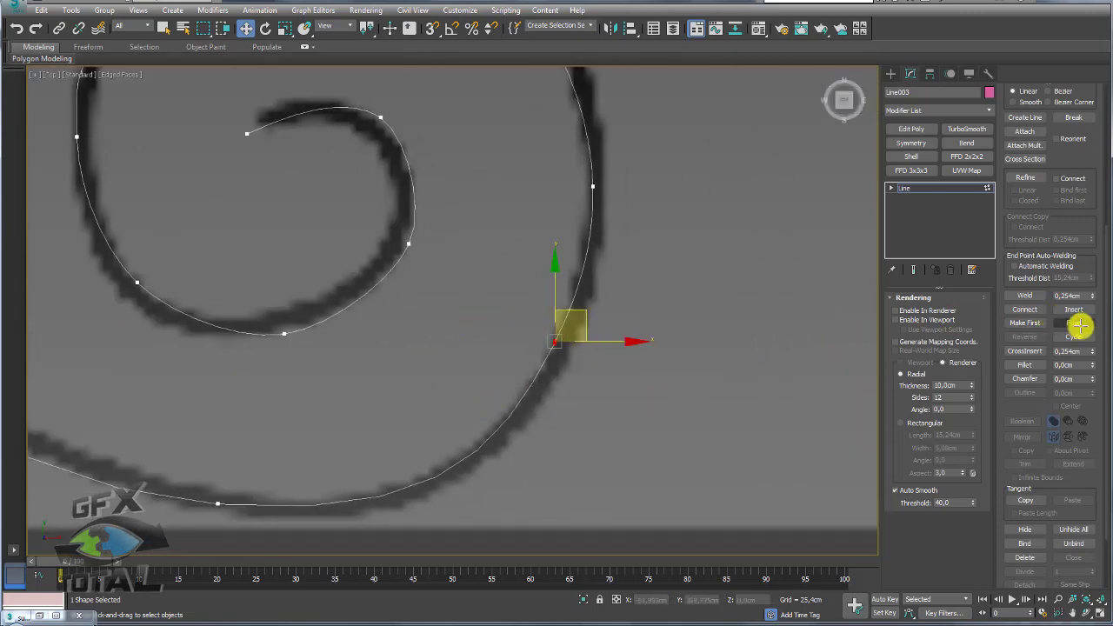
{"action": "left_click", "coordinate": [1024, 296]}
Convert the welded spiral junction vertex to Bezier
{"action": "key", "text": "e"}
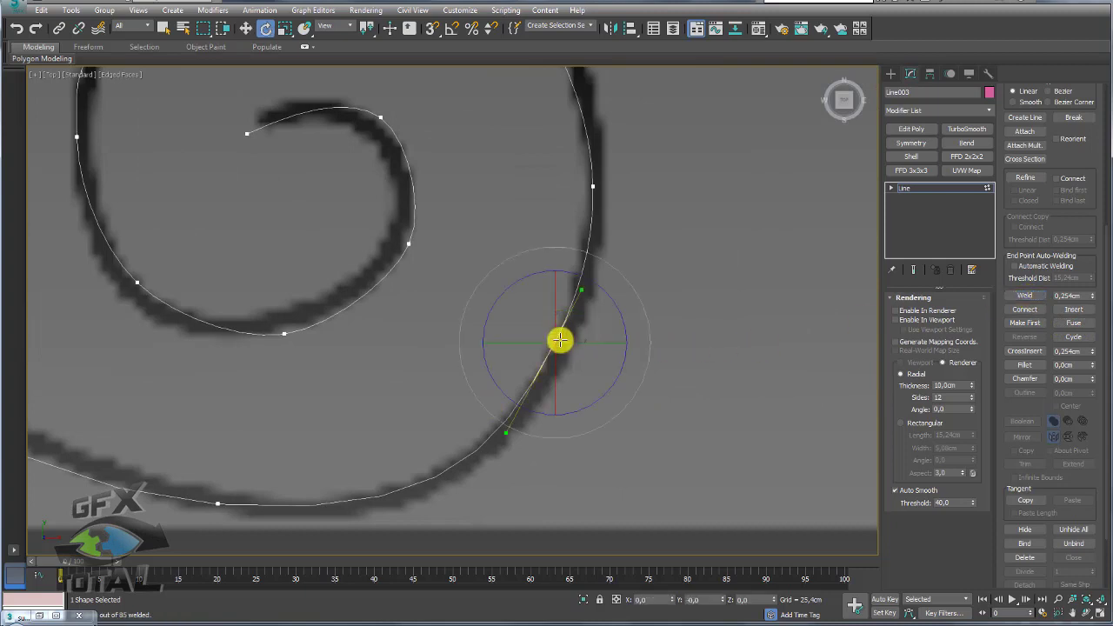
{"action": "right_click", "coordinate": [559, 340]}
{"action": "left_click", "coordinate": [539, 256]}
{"action": "right_click", "coordinate": [541, 280]}
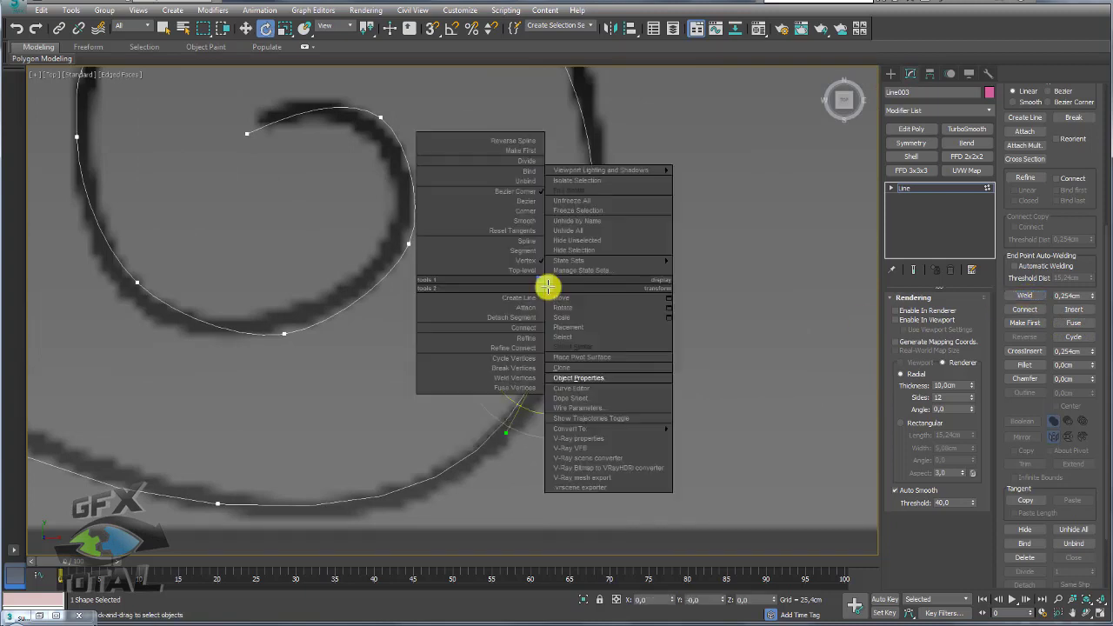
{"action": "left_click", "coordinate": [527, 201]}
{"action": "middle_click_drag", "start_coordinate": [565, 296], "coordinate": [579, 300]}
{"action": "key", "text": "w"}
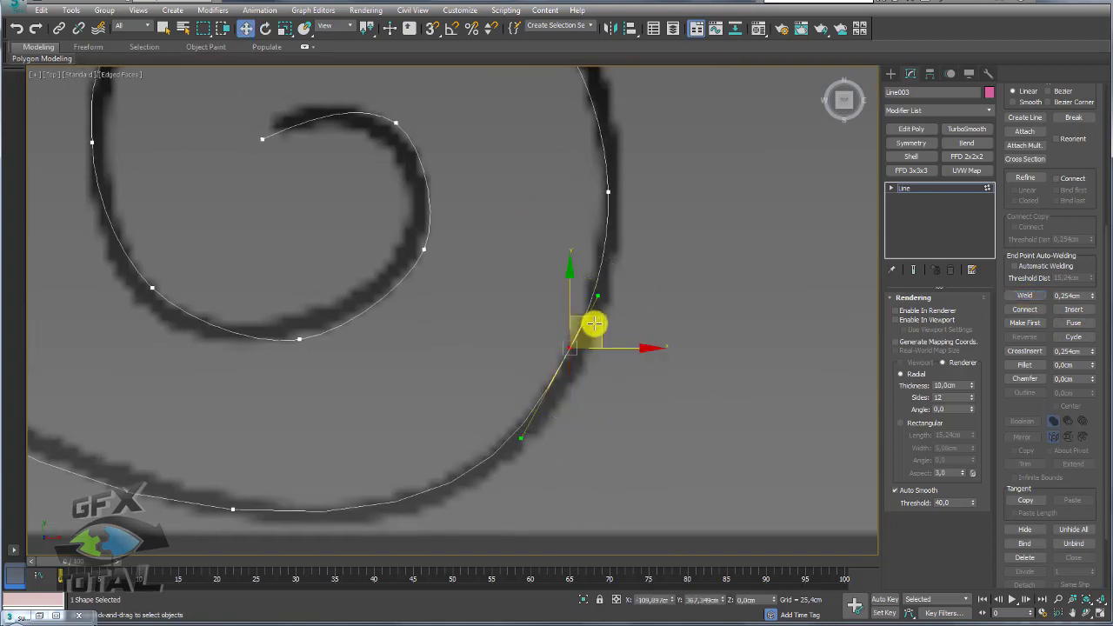
{"action": "scroll", "coordinate": [599, 319], "scroll_direction": "down", "scroll_amount": 3}
Fuse and weld the right-hand spiral's junction vertex, change its type, and slide it down the curve
{"action": "scroll", "coordinate": [541, 255], "scroll_direction": "up", "scroll_amount": 3}
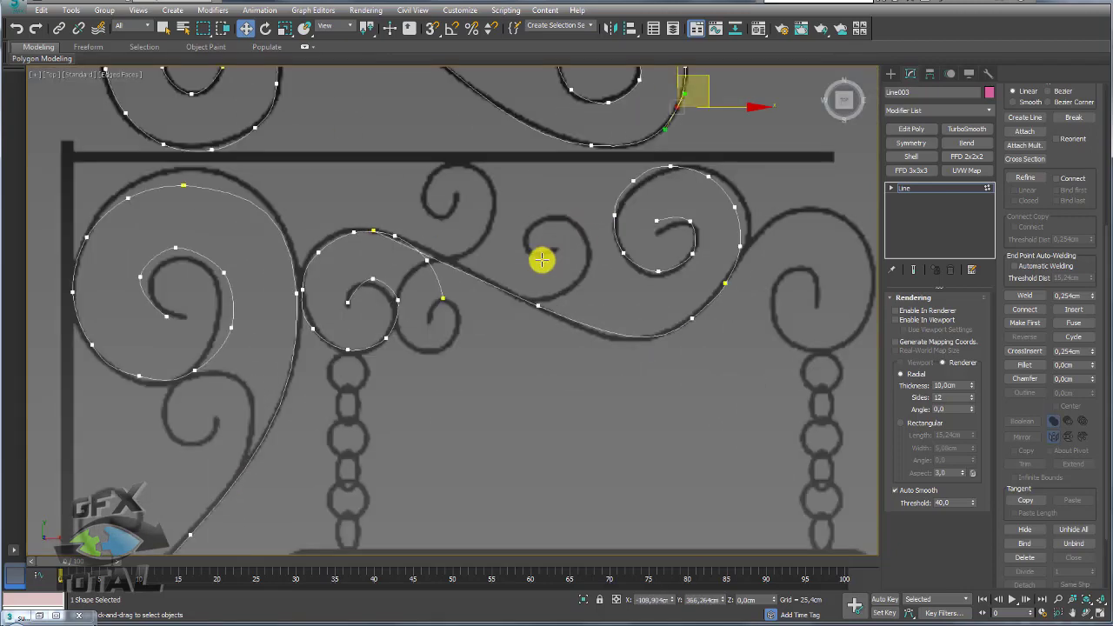
{"action": "middle_click_drag", "start_coordinate": [821, 317], "coordinate": [616, 362]}
{"action": "scroll", "coordinate": [615, 362], "scroll_direction": "up", "scroll_amount": 2}
{"action": "left_click", "coordinate": [666, 277]}
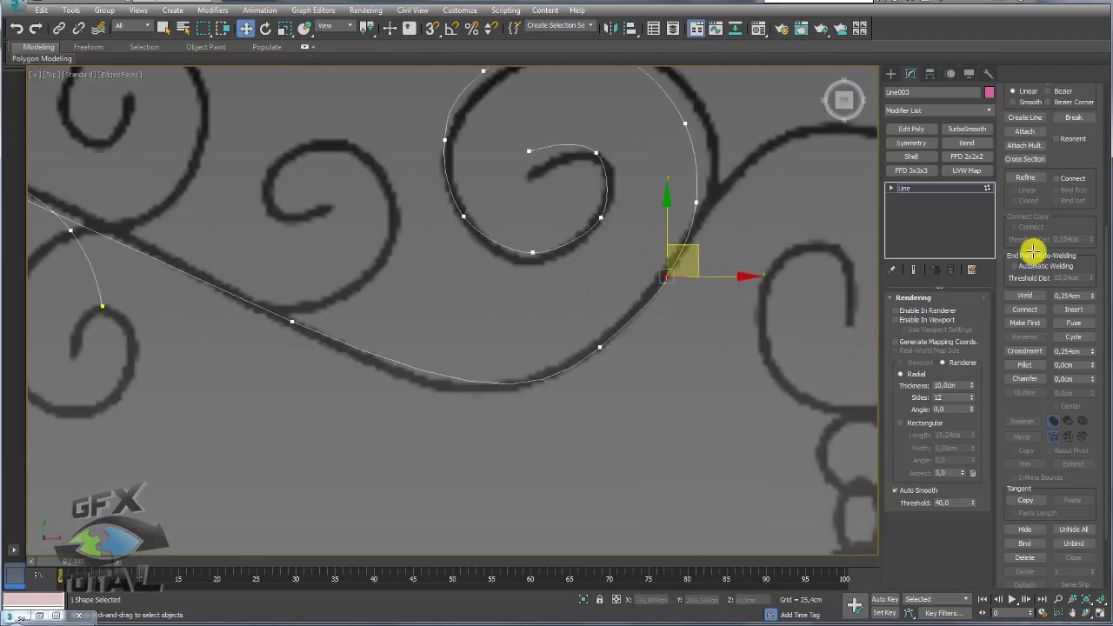
{"action": "left_click", "coordinate": [1073, 323]}
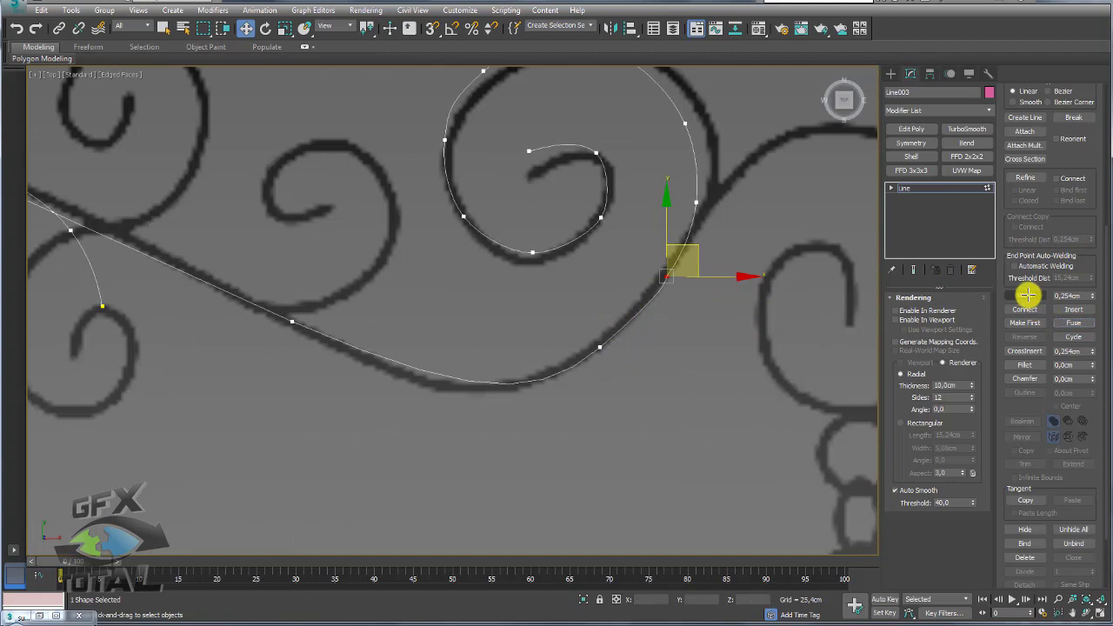
{"action": "left_click", "coordinate": [1027, 294]}
{"action": "right_click", "coordinate": [666, 275]}
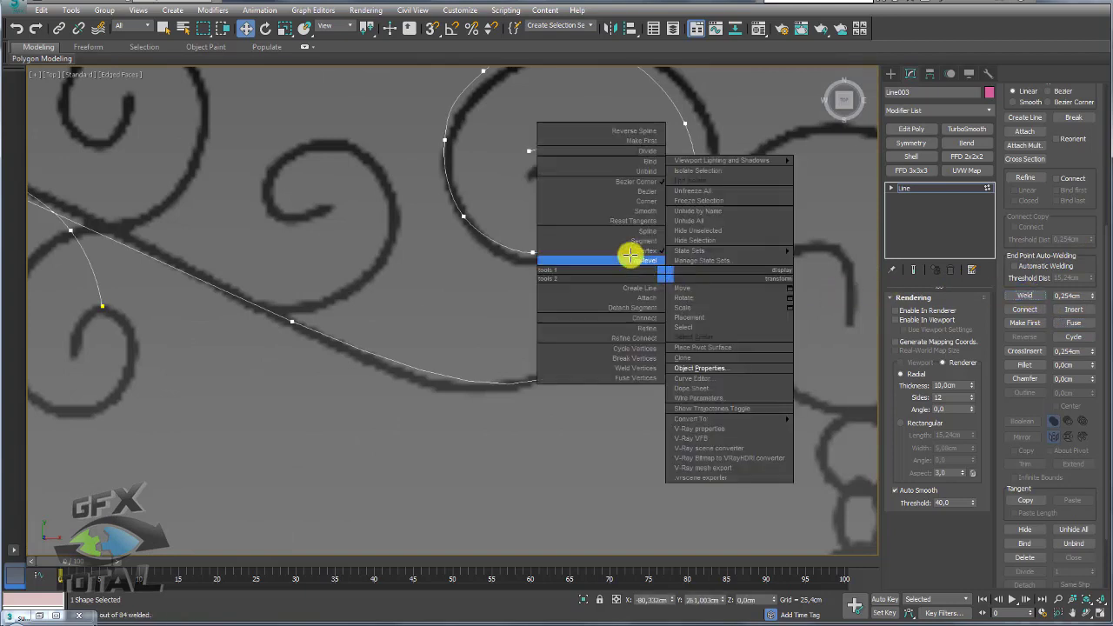
{"action": "left_click", "coordinate": [648, 201]}
{"action": "mouse_move", "coordinate": [698, 247]}
{"action": "left_mouse_down"}
{"action": "mouse_move", "coordinate": [678, 271]}
{"action": "mouse_move", "coordinate": [713, 261]}
{"action": "left_mouse_up"}
Reshape the curve at the next vertex and delete an unneeded vertex
{"action": "key", "text": "e"}
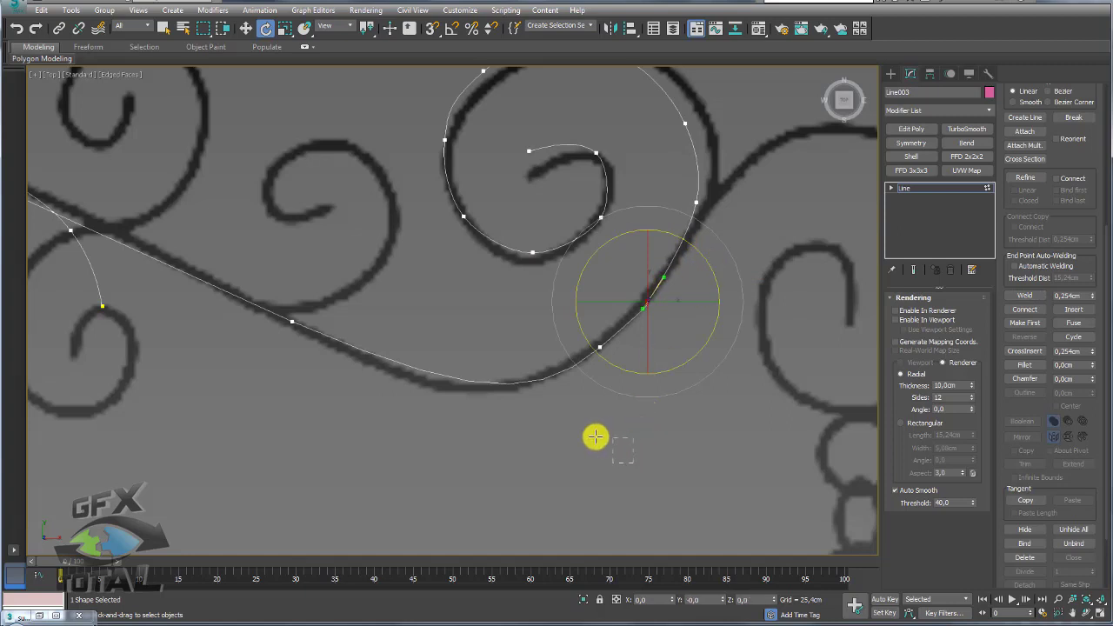
{"action": "left_click", "coordinate": [594, 436]}
{"action": "middle_click_drag", "start_coordinate": [594, 437], "coordinate": [654, 415]}
{"action": "left_click", "coordinate": [374, 303]}
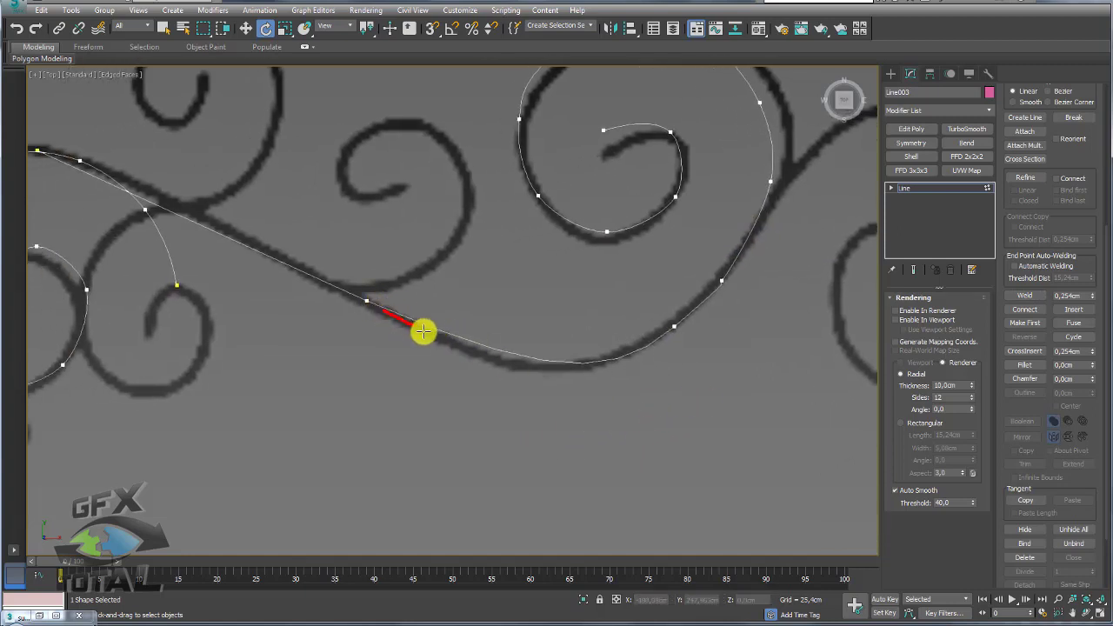
{"action": "left_click_drag", "start_coordinate": [648, 320], "coordinate": [650, 318]}
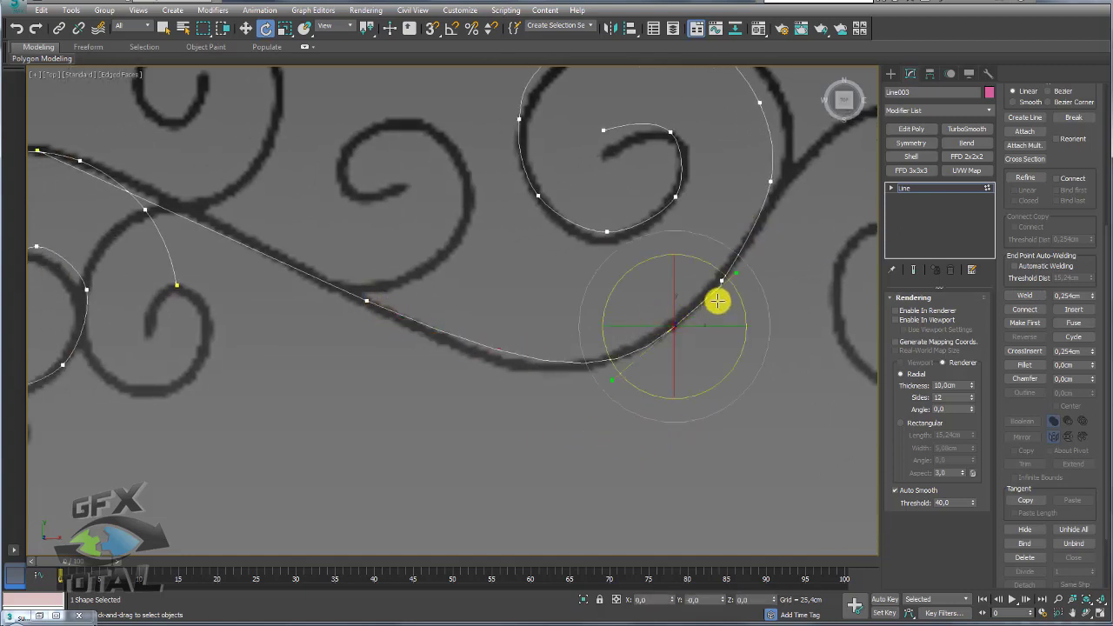
{"action": "key", "text": "w"}
{"action": "mouse_move", "coordinate": [702, 293]}
{"action": "left_mouse_down"}
{"action": "mouse_move", "coordinate": [611, 325]}
{"action": "mouse_move", "coordinate": [656, 329]}
{"action": "left_mouse_up"}
{"action": "key", "text": "e"}
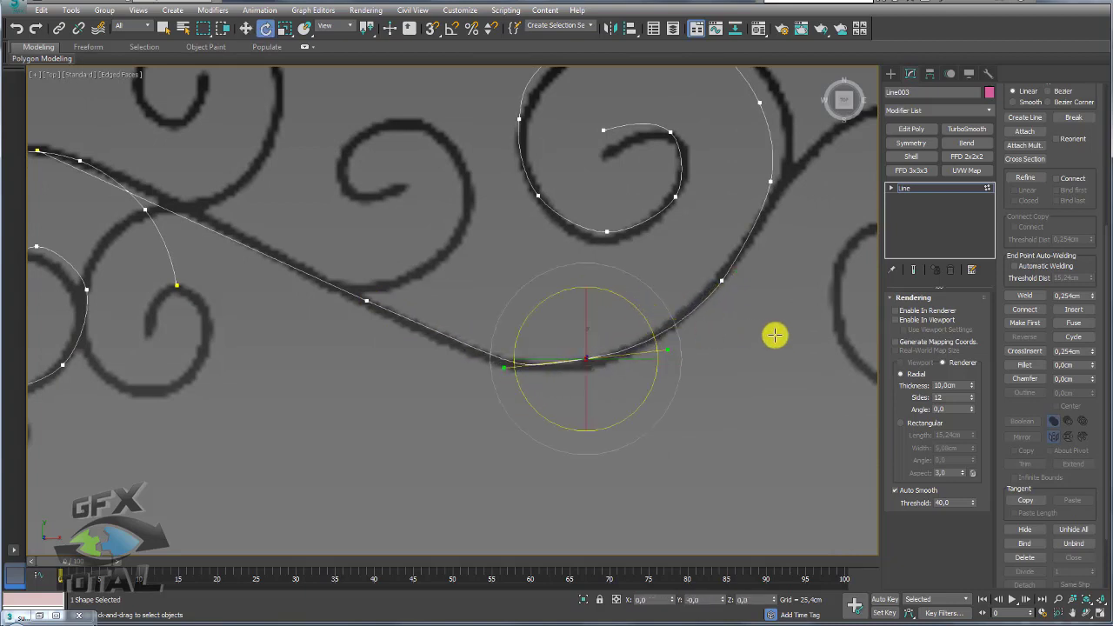
{"action": "left_click", "coordinate": [721, 280]}
{"action": "key", "text": "Delete"}
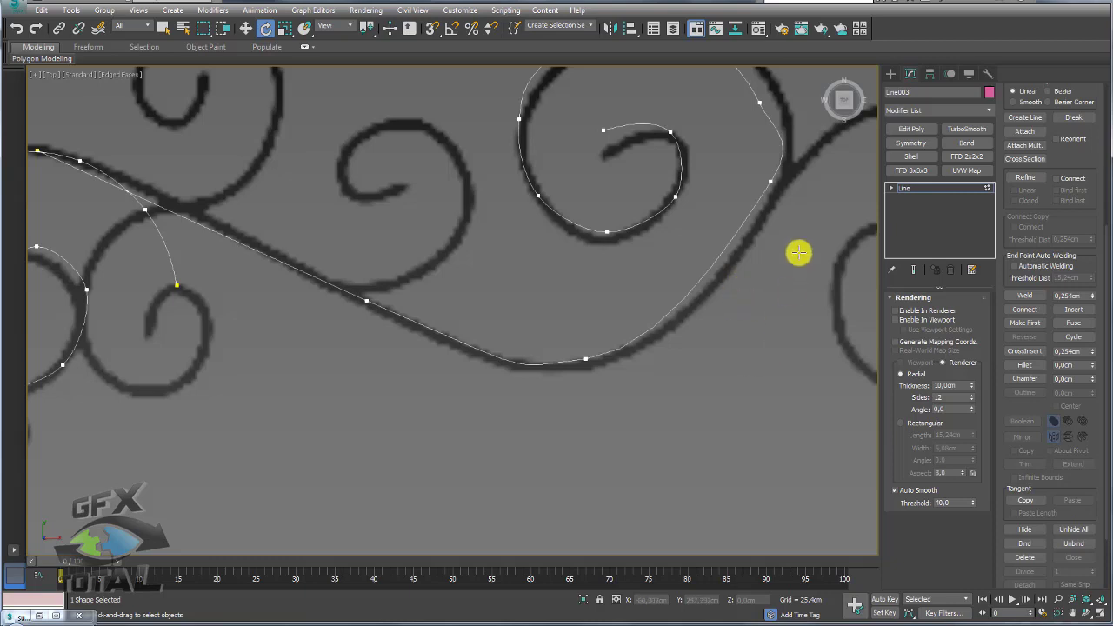
Move a curve vertex onto the reference line and check the upper scroll's vertices
{"action": "middle_click_drag", "start_coordinate": [797, 252], "coordinate": [774, 306]}
{"action": "left_click", "coordinate": [754, 217]}
{"action": "key", "text": "w"}
{"action": "left_click_drag", "start_coordinate": [772, 199], "coordinate": [748, 289]}
{"action": "left_click", "coordinate": [735, 156]}
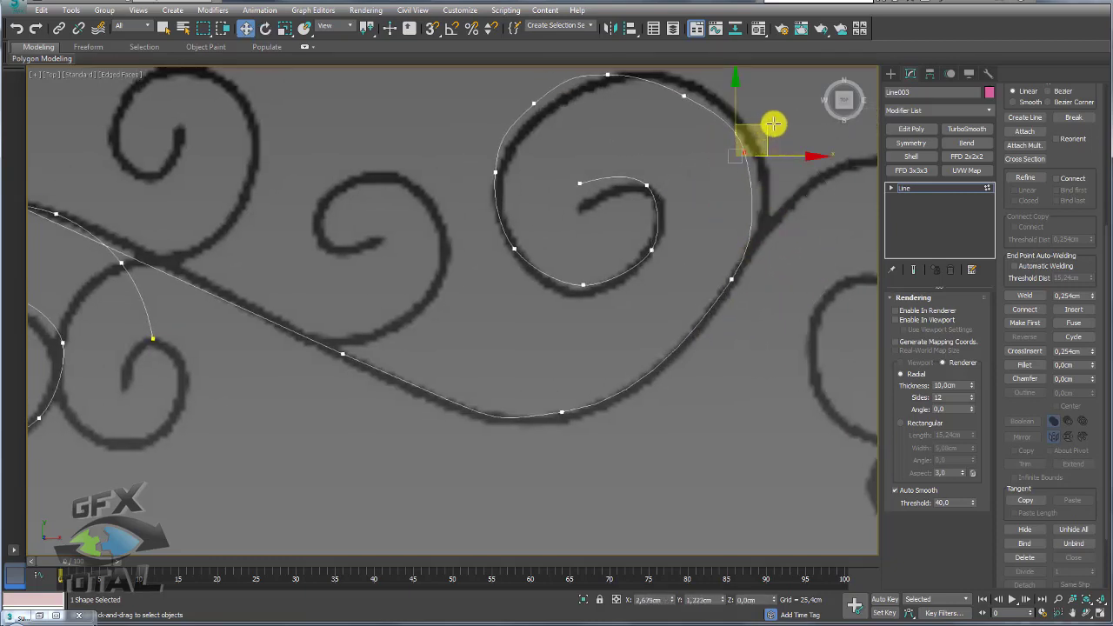
{"action": "left_click", "coordinate": [684, 95]}
{"action": "middle_click_drag", "start_coordinate": [705, 147], "coordinate": [700, 133]}
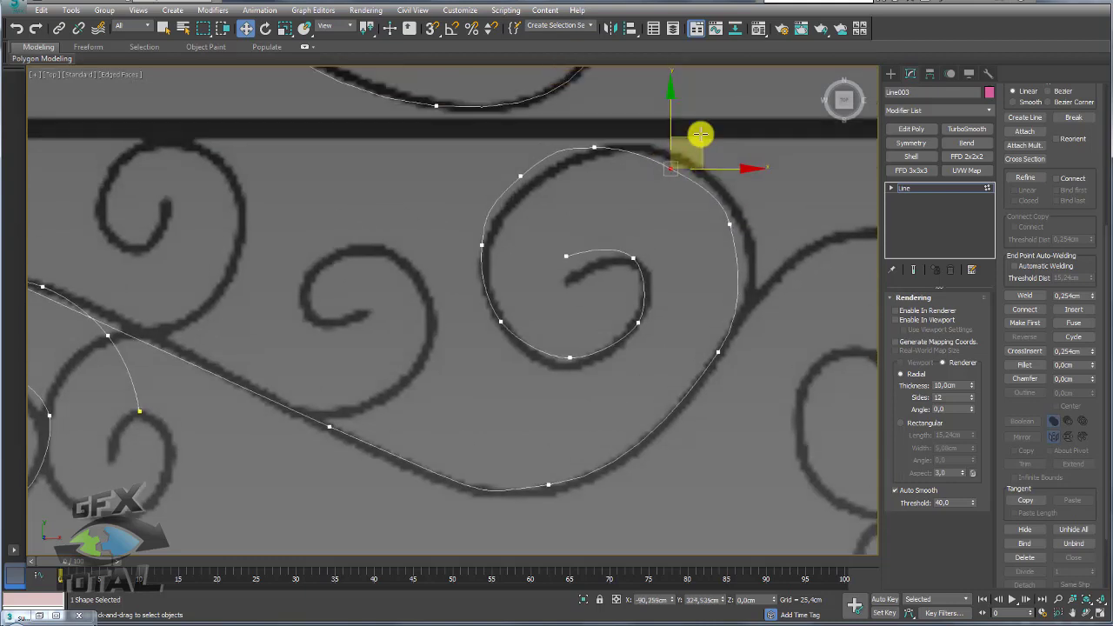
{"action": "scroll", "coordinate": [704, 127], "scroll_direction": "down", "scroll_amount": 2}
{"action": "middle_click_drag", "start_coordinate": [566, 389], "coordinate": [563, 347]}
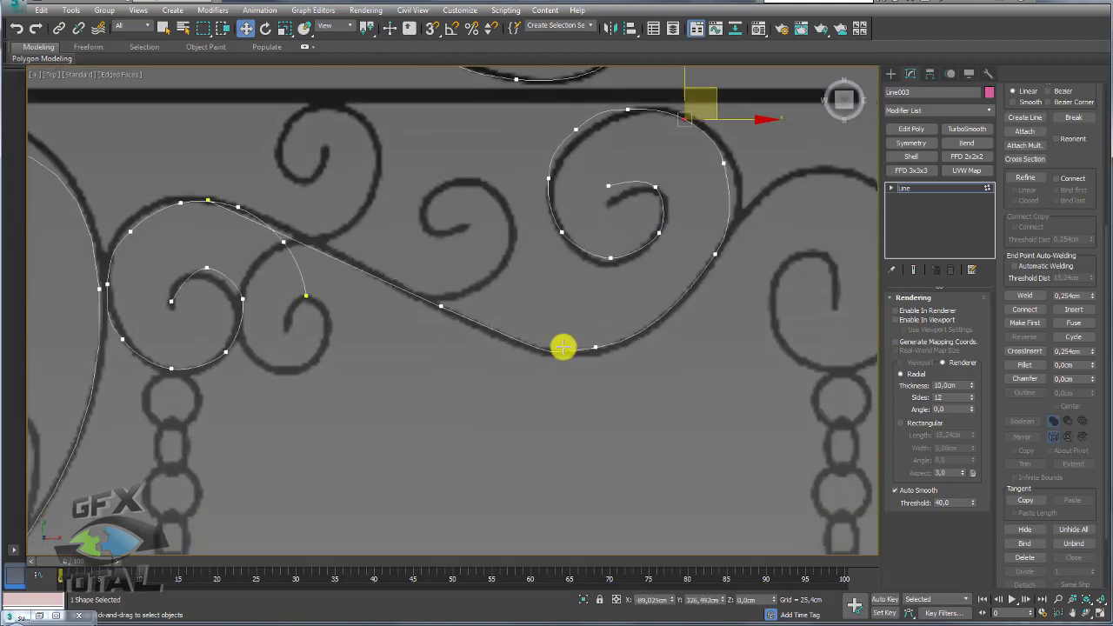
Bend the descending curve's tangent down at the left scroll junction to match the reference
{"action": "left_click_drag", "start_coordinate": [561, 325], "coordinate": [608, 361]}
{"action": "key", "text": "r"}
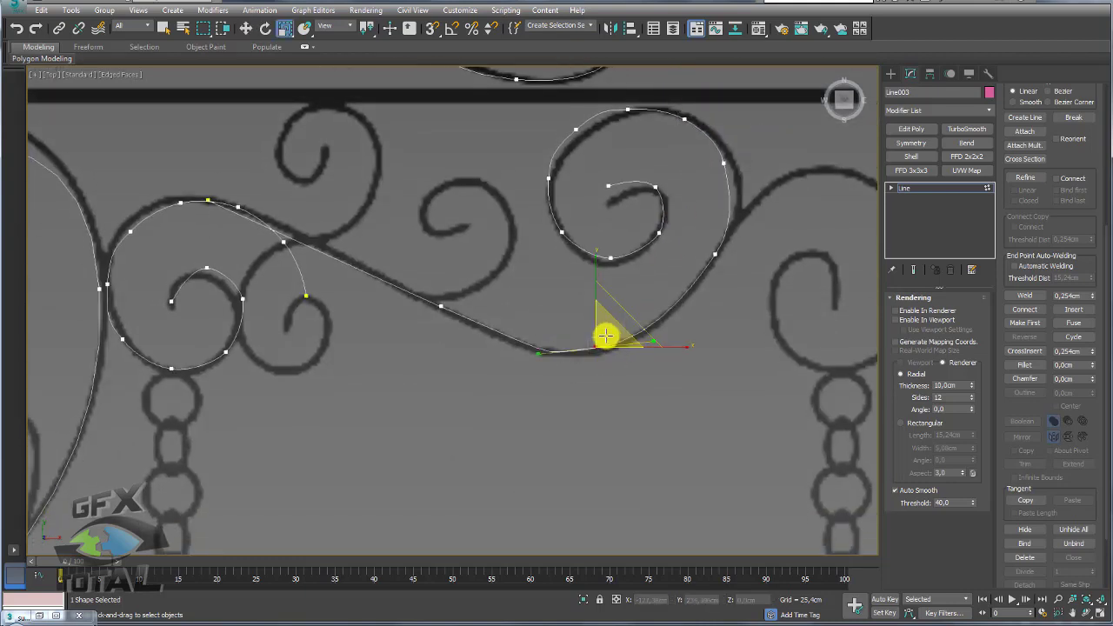
{"action": "left_click", "coordinate": [441, 306]}
{"action": "key", "text": "w"}
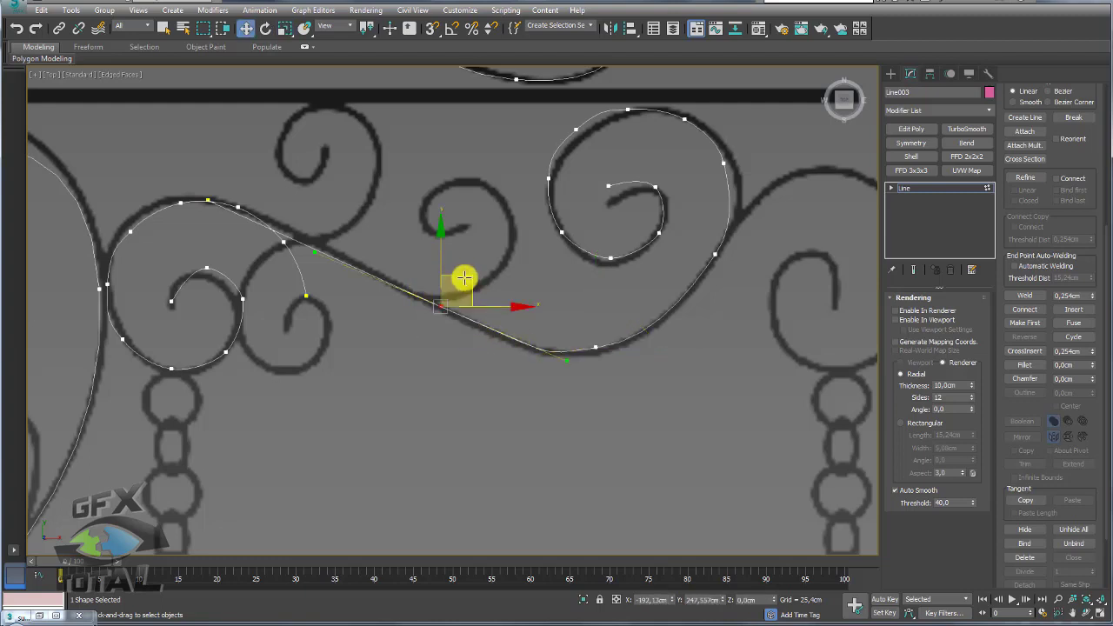
{"action": "scroll", "coordinate": [301, 228], "scroll_direction": "up", "scroll_amount": 2}
{"action": "scroll", "coordinate": [338, 308], "scroll_direction": "up", "scroll_amount": 1}
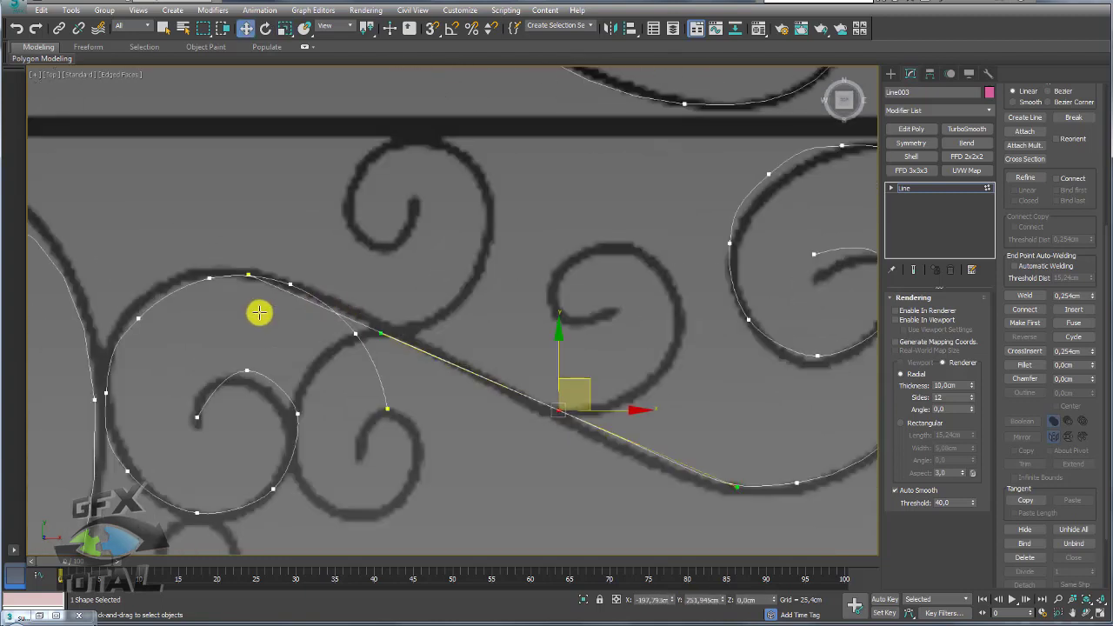
{"action": "middle_click_drag", "start_coordinate": [306, 314], "coordinate": [480, 383]}
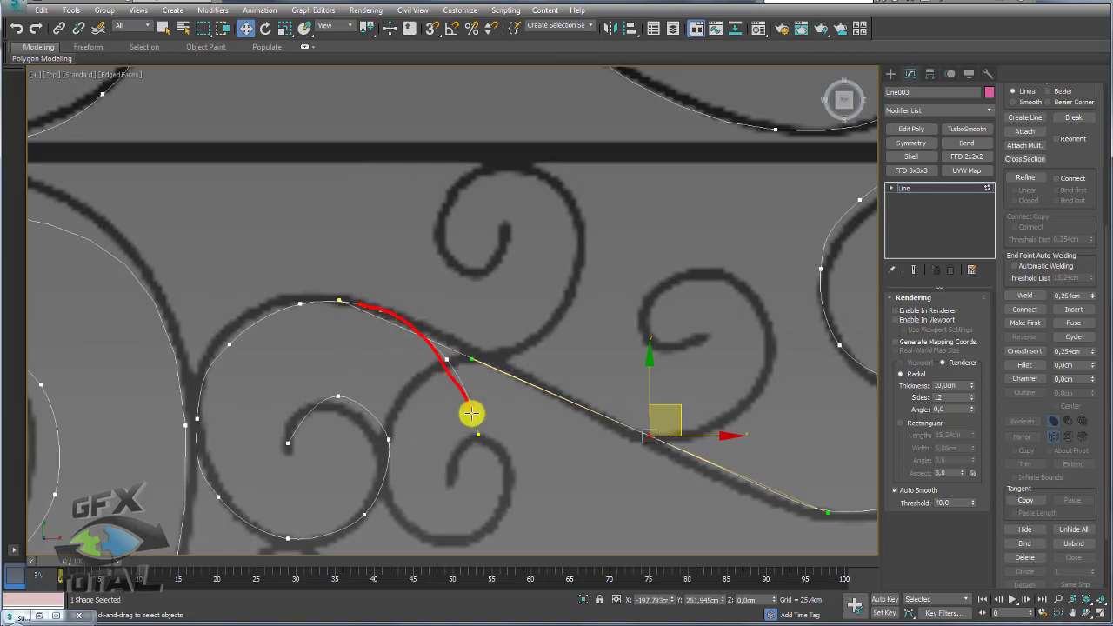
{"action": "left_click_drag", "start_coordinate": [393, 313], "coordinate": [494, 450]}
Open and close Line003's Object Properties, then delete the extra vertex near the junction
{"action": "right_click", "coordinate": [500, 459]}
{"action": "left_click", "coordinate": [532, 511]}
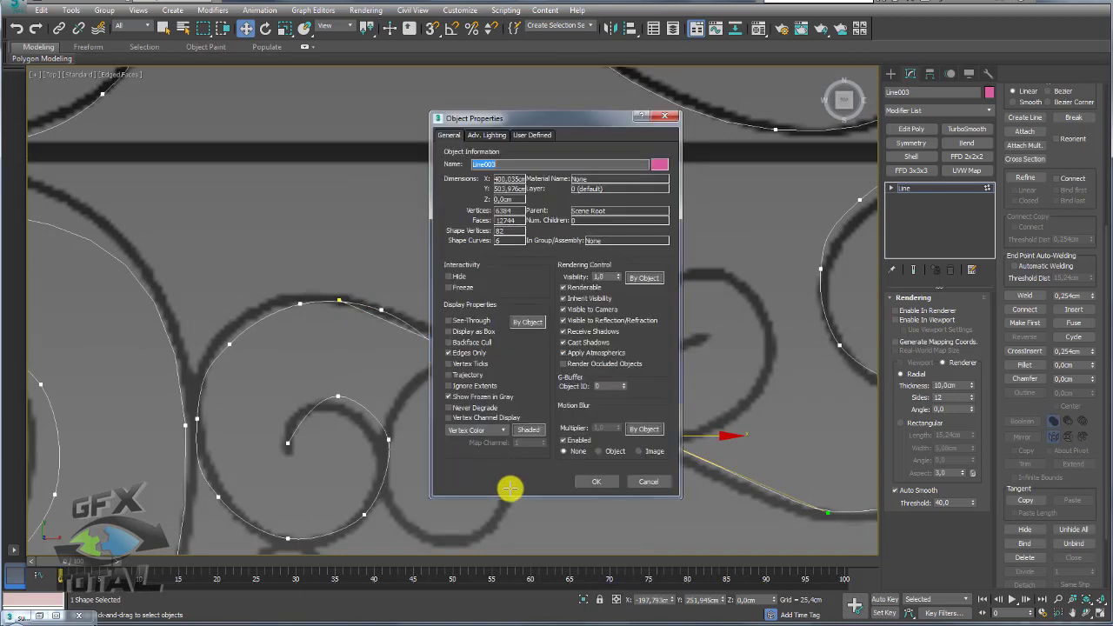
{"action": "left_click", "coordinate": [610, 477]}
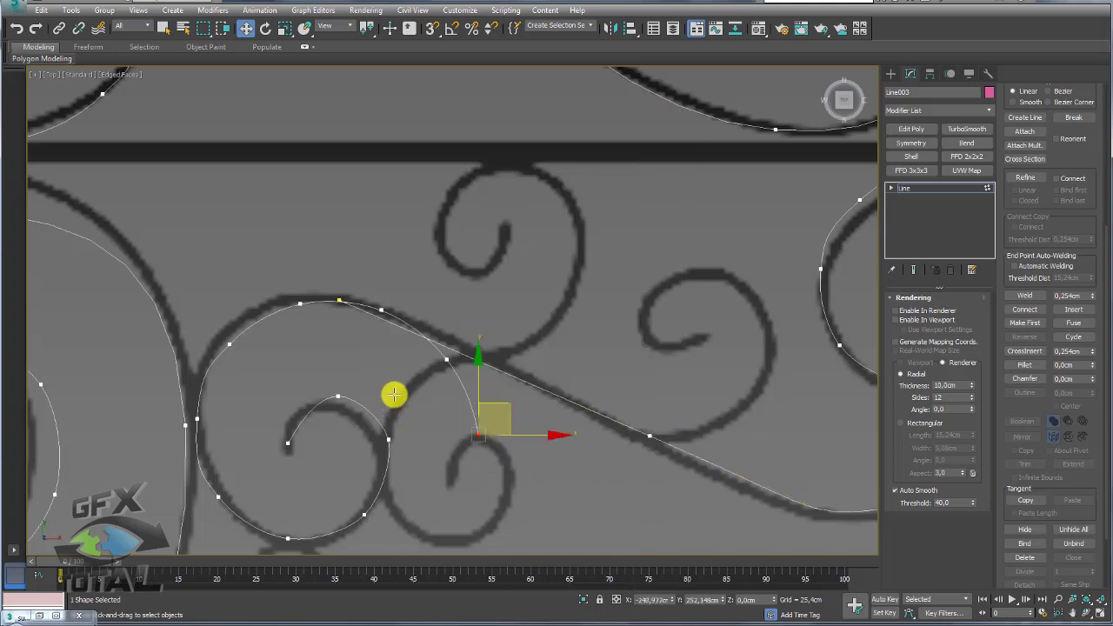
{"action": "left_click_drag", "start_coordinate": [462, 425], "coordinate": [457, 401]}
{"action": "left_click_drag", "start_coordinate": [431, 350], "coordinate": [429, 350]}
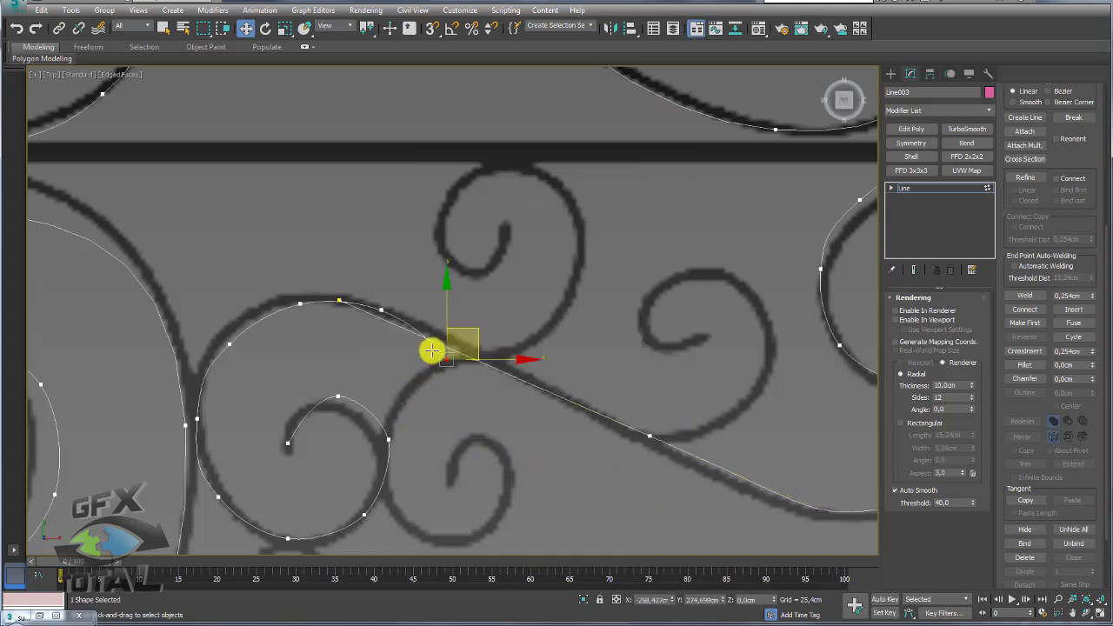
{"action": "key", "text": "Delete"}
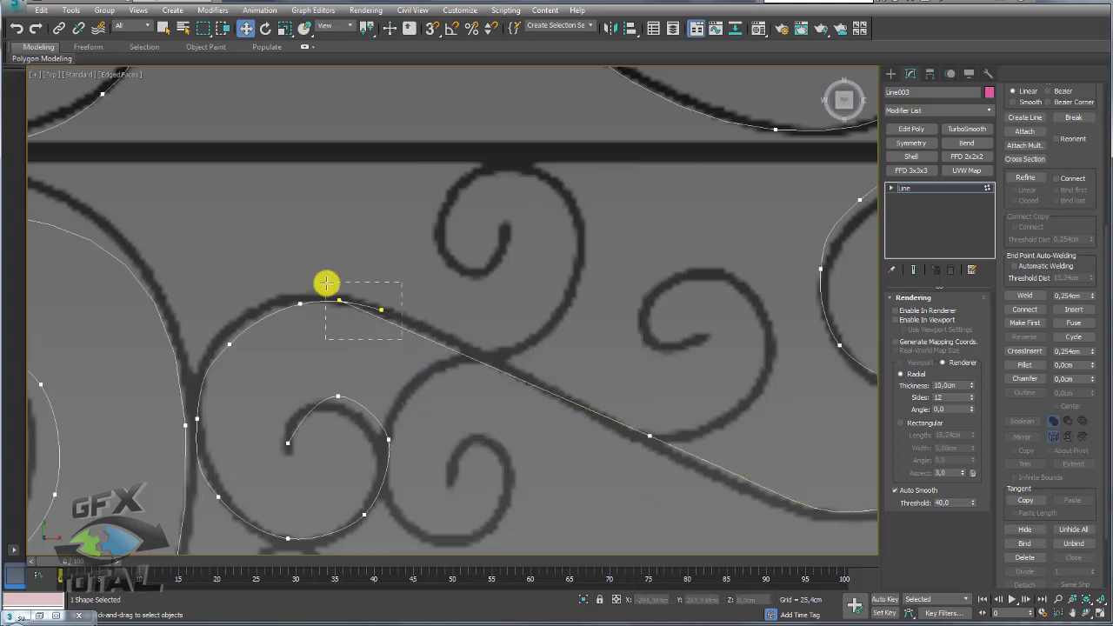
Weld the overlapping junction vertices, change the vertex type, and place it on the reference line
{"action": "left_click_drag", "start_coordinate": [326, 282], "coordinate": [373, 304]}
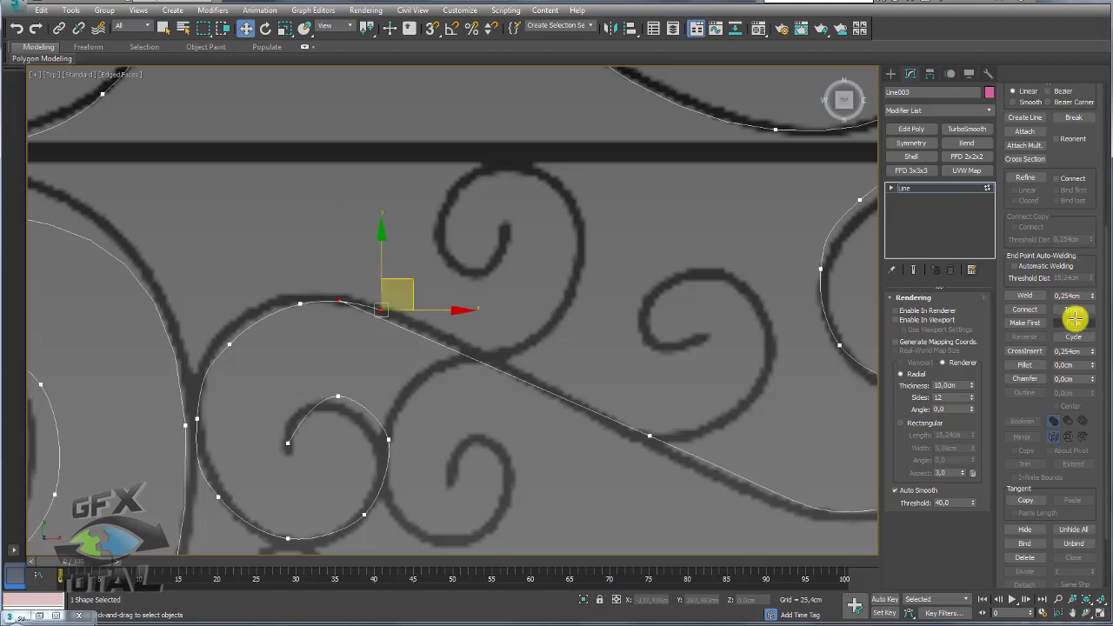
{"action": "left_click", "coordinate": [1075, 319]}
{"action": "left_click", "coordinate": [1024, 294]}
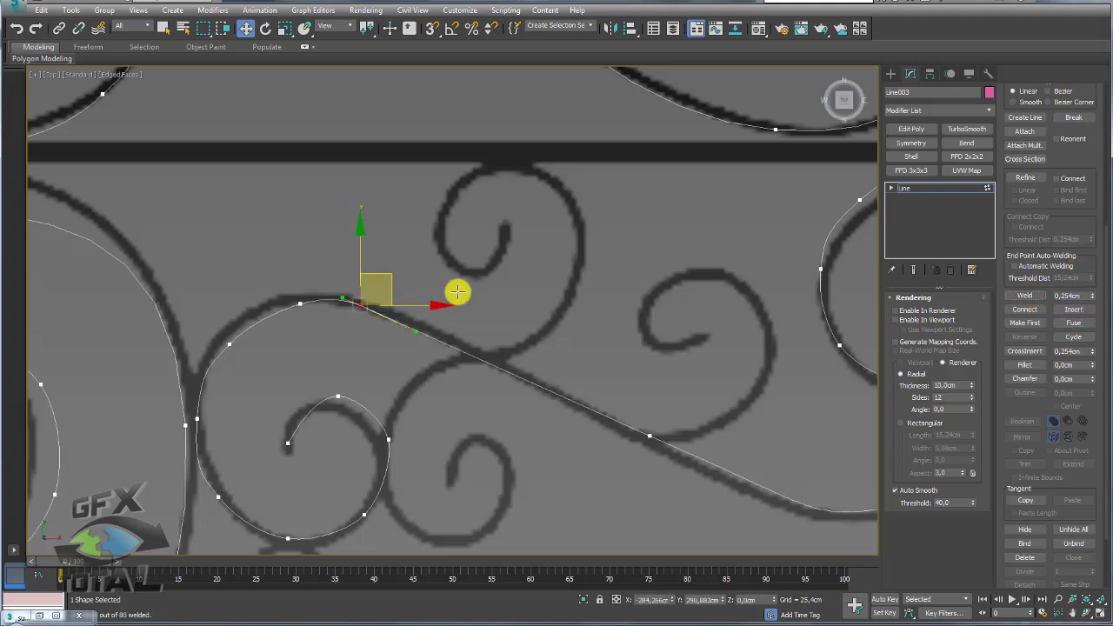
{"action": "right_click", "coordinate": [359, 309]}
{"action": "left_click", "coordinate": [330, 240]}
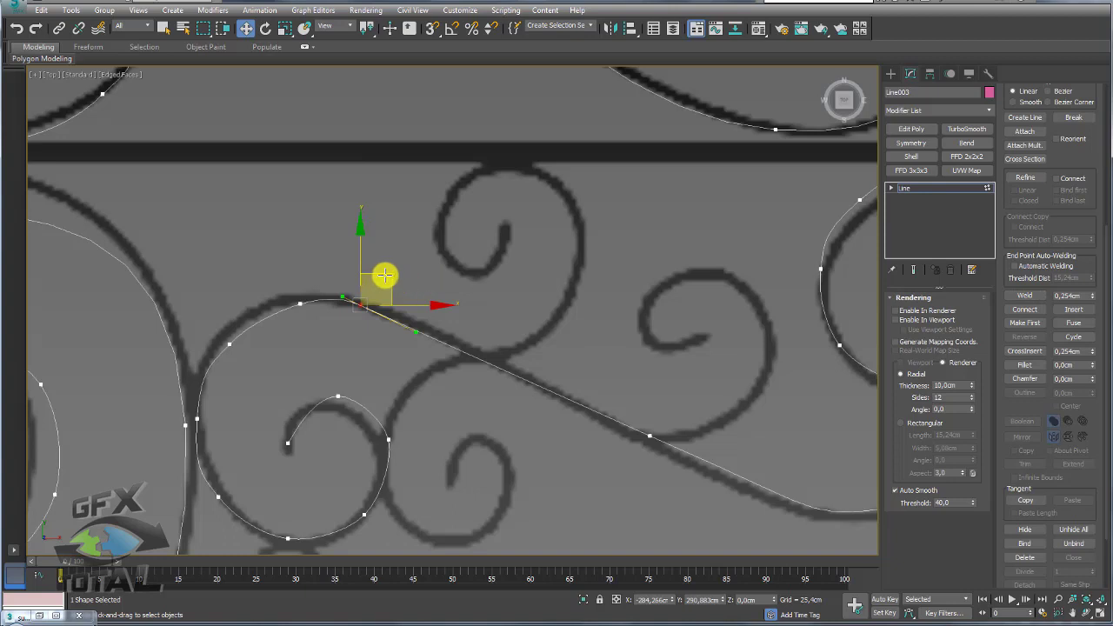
{"action": "left_click_drag", "start_coordinate": [384, 275], "coordinate": [449, 301]}
{"action": "key", "text": "e"}
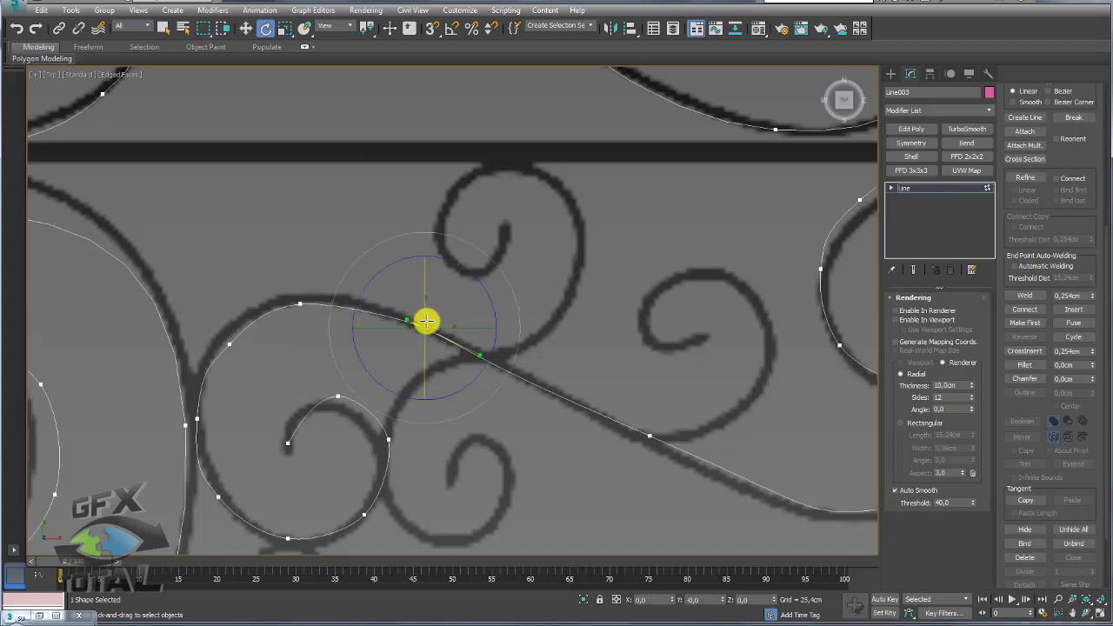
{"action": "right_click", "coordinate": [427, 321]}
{"action": "left_click", "coordinate": [405, 231]}
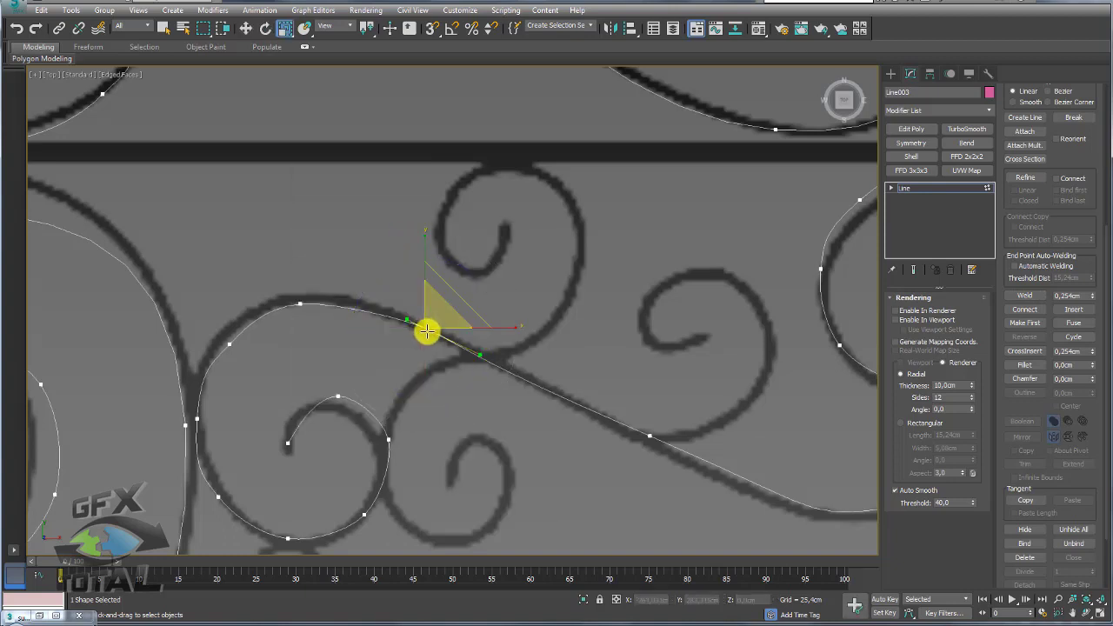
{"action": "key", "text": "w"}
{"action": "left_click_drag", "start_coordinate": [443, 298], "coordinate": [456, 311]}
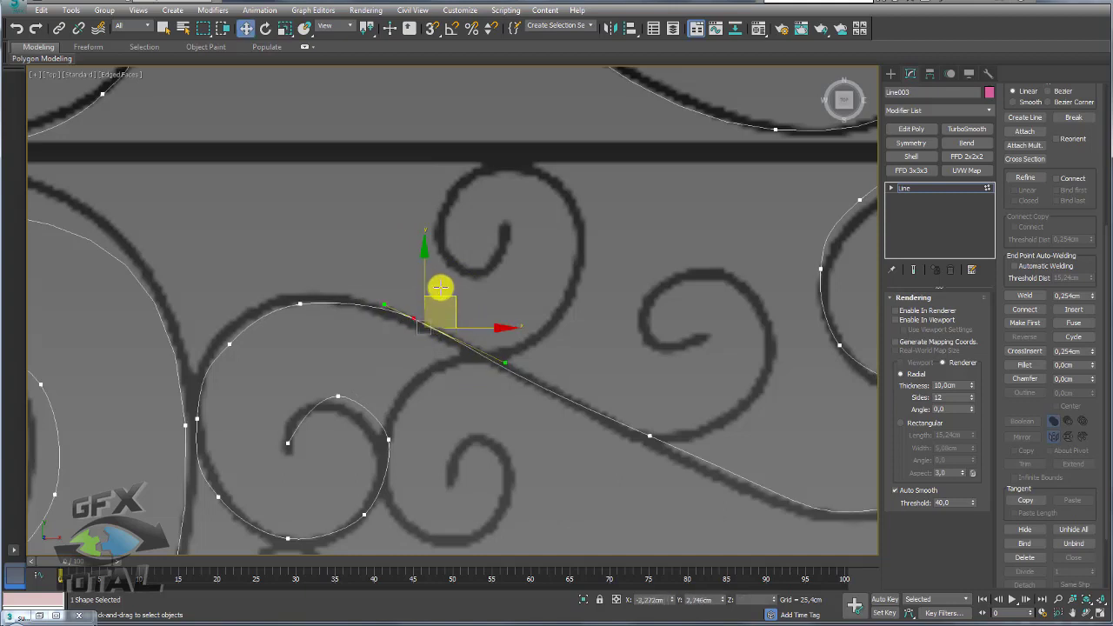
Shorten the tangent handles of the next vertex along the curve
{"action": "middle_click_drag", "start_coordinate": [592, 368], "coordinate": [459, 251]}
{"action": "left_click_drag", "start_coordinate": [479, 268], "coordinate": [529, 342]}
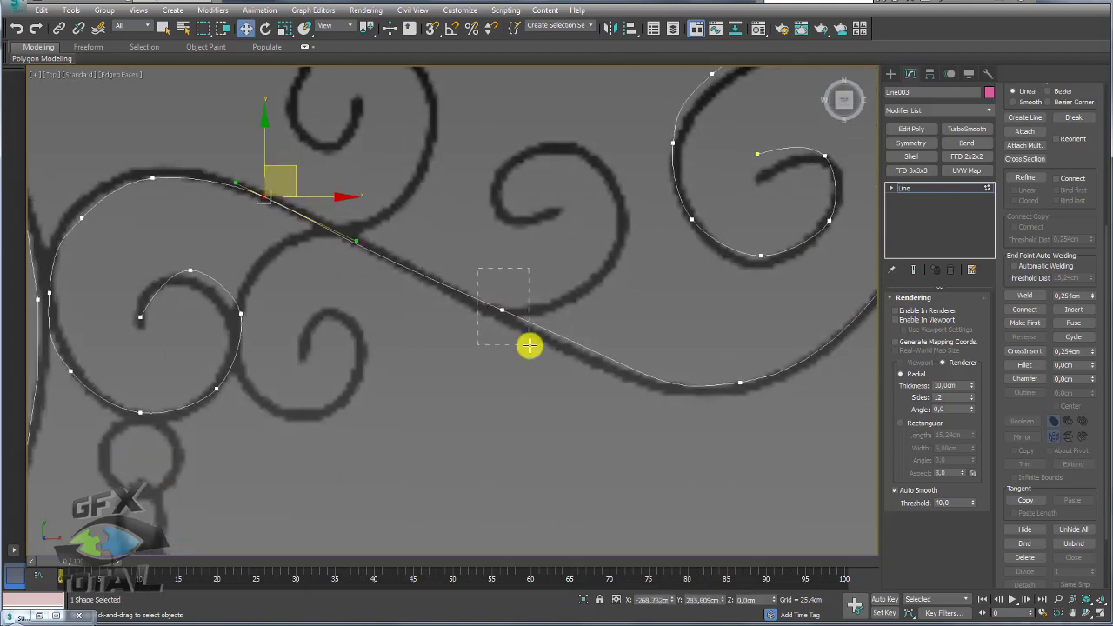
{"action": "key", "text": "r"}
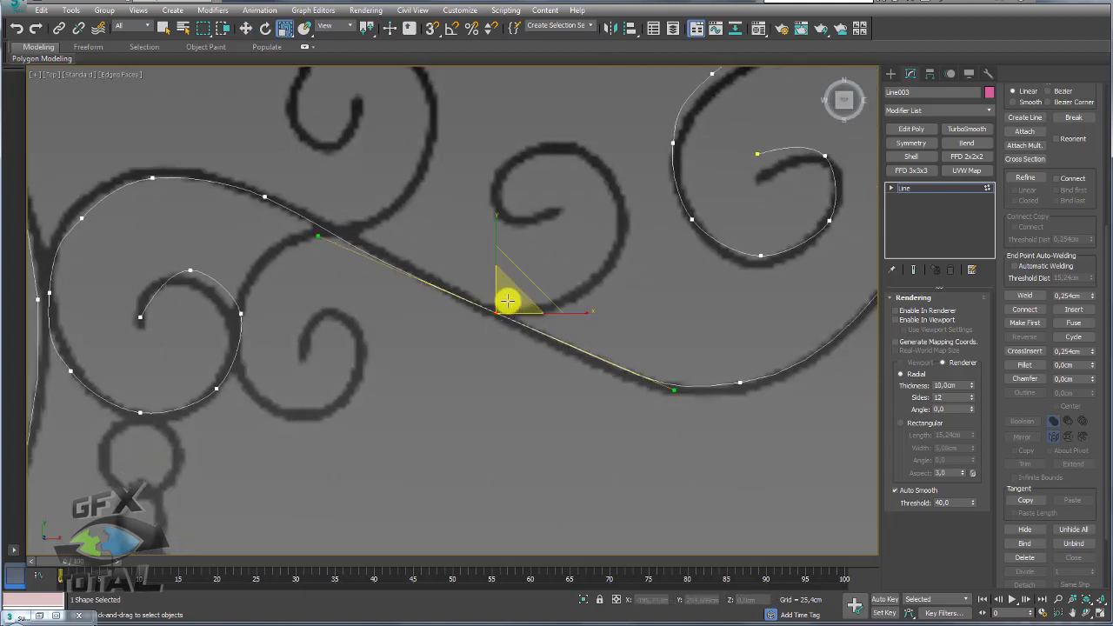
{"action": "mouse_move", "coordinate": [510, 301]}
{"action": "left_mouse_down"}
{"action": "mouse_move", "coordinate": [519, 321]}
{"action": "mouse_move", "coordinate": [529, 293]}
{"action": "left_mouse_up"}
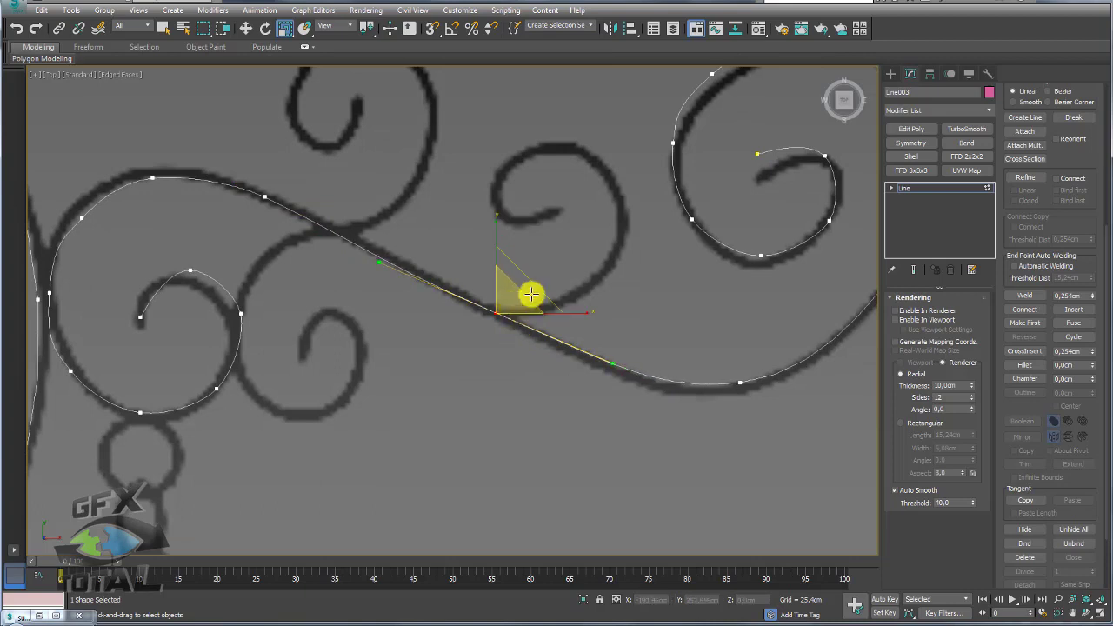
{"action": "key", "text": "w"}
{"action": "left_click_drag", "start_coordinate": [707, 336], "coordinate": [775, 388]}
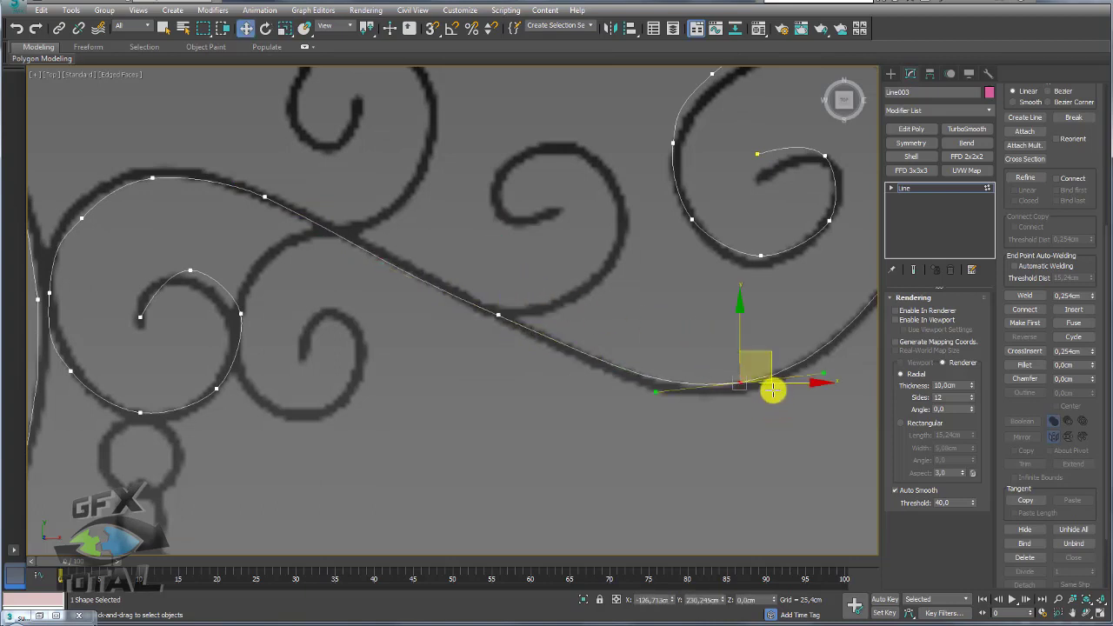
{"action": "middle_click_drag", "start_coordinate": [775, 387], "coordinate": [591, 348]}
Convert the vertex where the spiral joins the curve to Bezier
{"action": "key", "text": "r"}
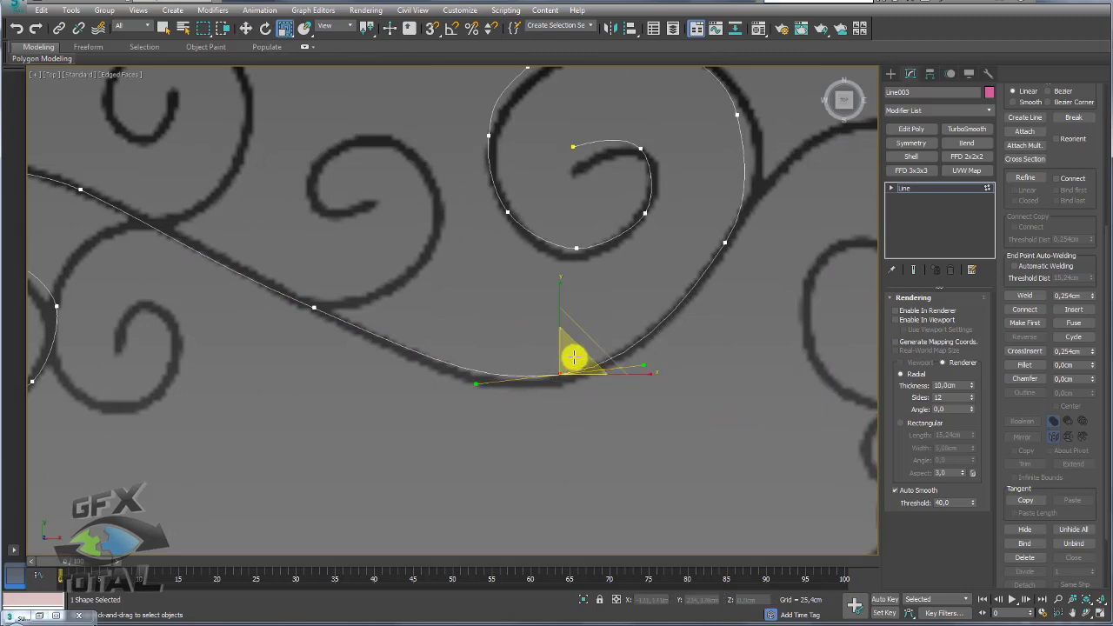
{"action": "scroll", "coordinate": [574, 340], "scroll_direction": "down", "scroll_amount": 4}
{"action": "scroll", "coordinate": [615, 327], "scroll_direction": "up", "scroll_amount": 4}
{"action": "left_click", "coordinate": [641, 262]}
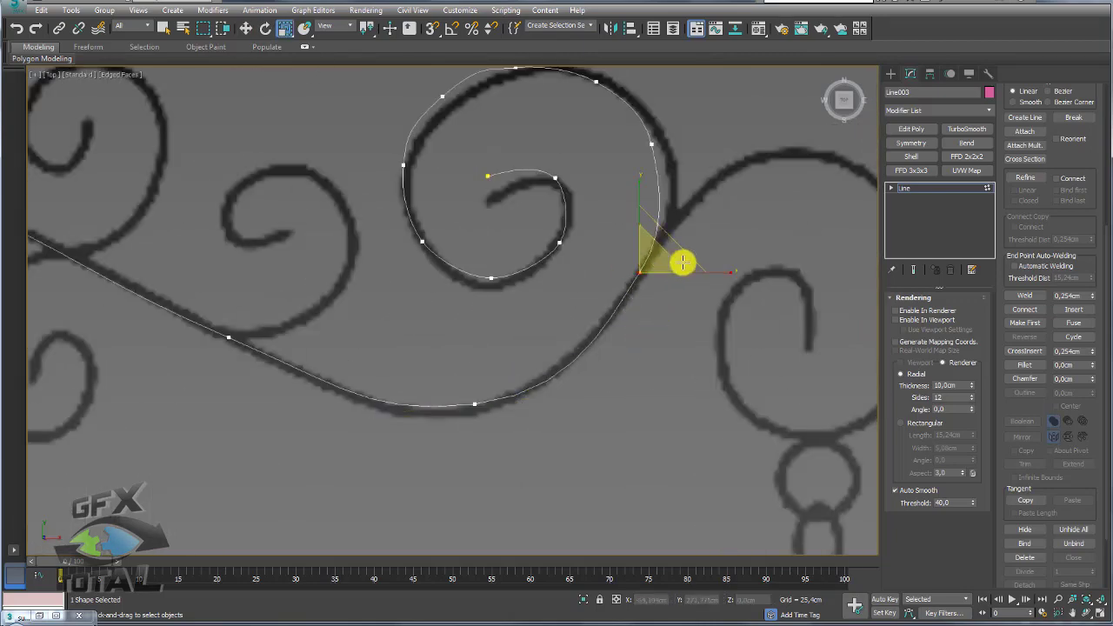
{"action": "right_click", "coordinate": [658, 274]}
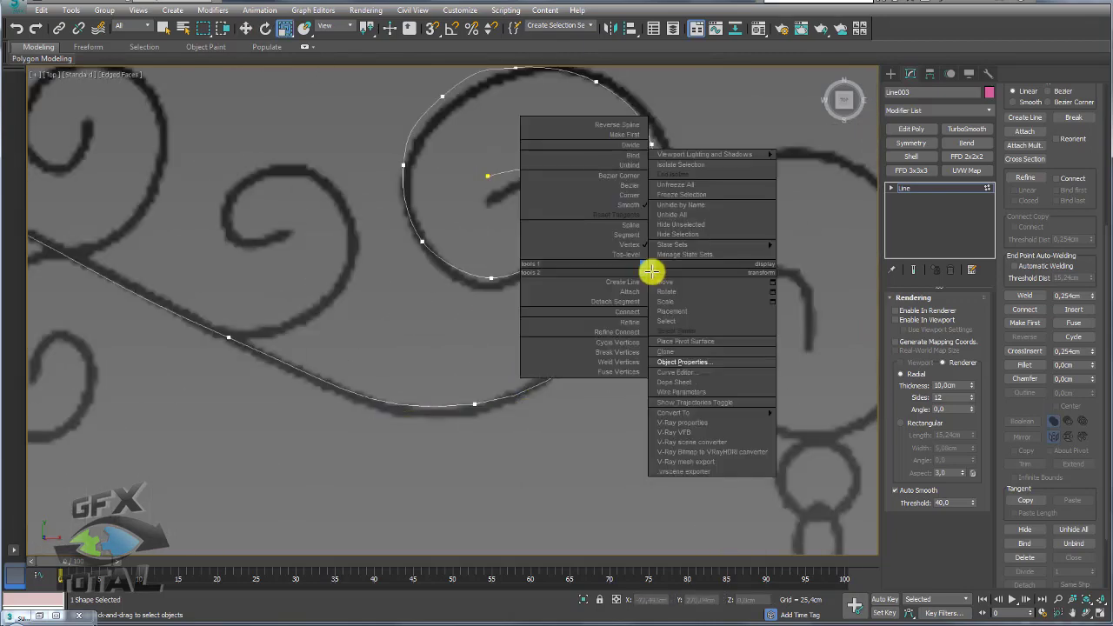
{"action": "left_click", "coordinate": [634, 186]}
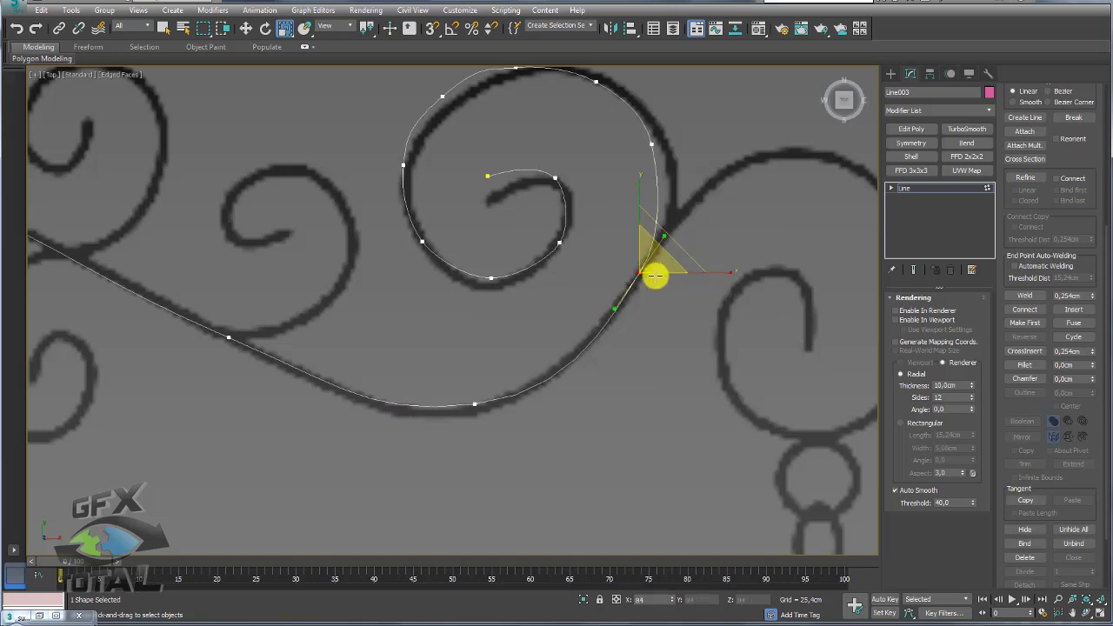
{"action": "scroll", "coordinate": [676, 212], "scroll_direction": "down", "scroll_amount": 5}
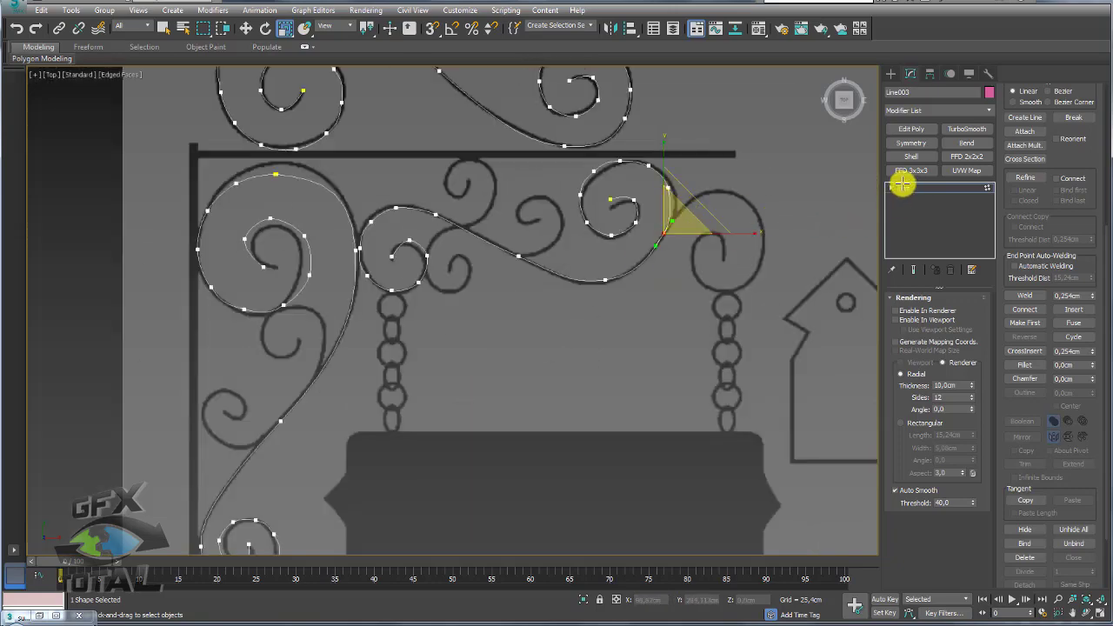
Exit vertex editing and orbit to view the sign at an angle
{"action": "left_click", "coordinate": [902, 183]}
{"action": "scroll", "coordinate": [472, 293], "scroll_direction": "down", "scroll_amount": 6}
{"action": "scroll", "coordinate": [478, 310], "scroll_direction": "up", "scroll_amount": 2}
{"action": "scroll", "coordinate": [487, 292], "scroll_direction": "up", "scroll_amount": 2}
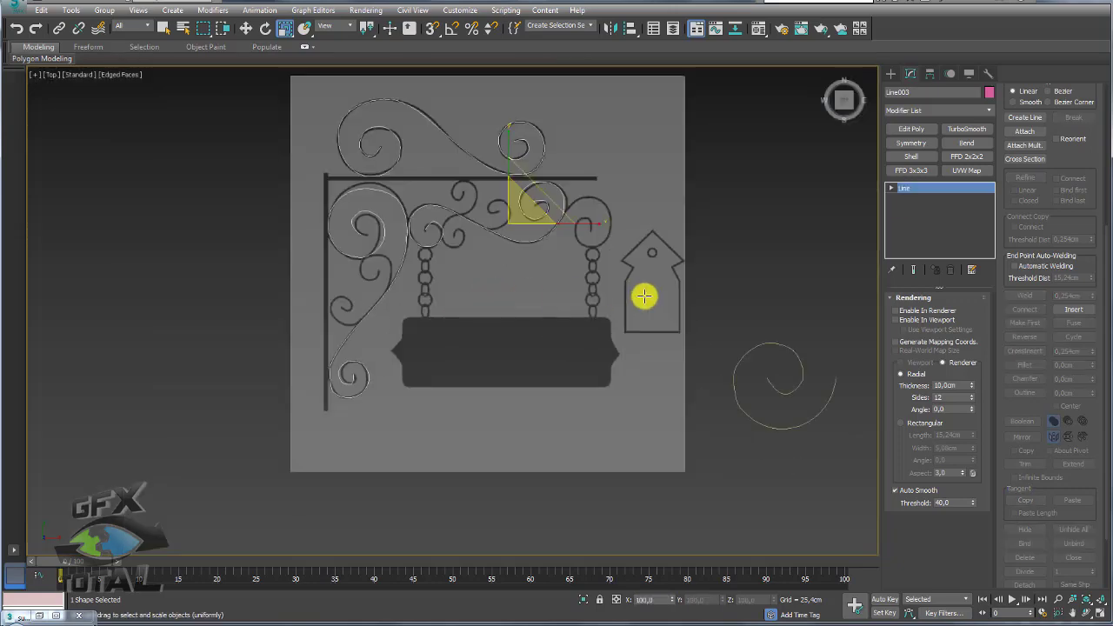
{"action": "mouse_move", "coordinate": [644, 297]}
{"action": "middle_mouse_down", "text": "alt"}
{"action": "mouse_move", "coordinate": [551, 315]}
{"action": "mouse_move", "coordinate": [551, 197]}
{"action": "mouse_move", "coordinate": [685, 230]}
{"action": "mouse_move", "coordinate": [623, 241]}
{"action": "mouse_move", "coordinate": [679, 221]}
{"action": "mouse_move", "coordinate": [643, 251]}
{"action": "mouse_move", "coordinate": [619, 310]}
{"action": "middle_mouse_up", "text": "alt"}
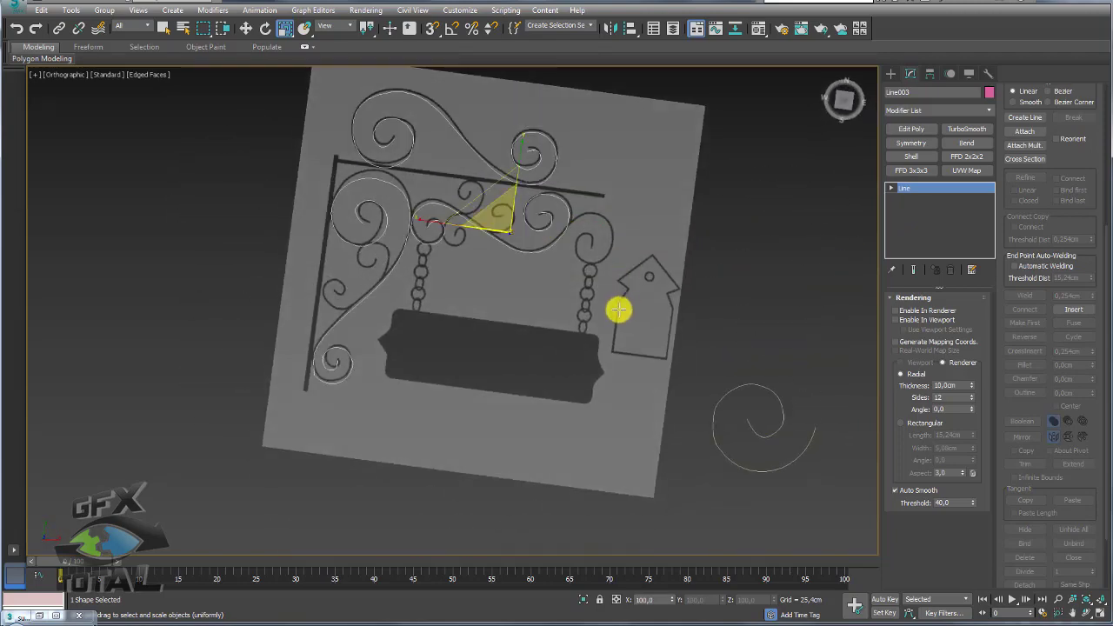
{"action": "scroll", "coordinate": [496, 228], "scroll_direction": "up", "scroll_amount": 3}
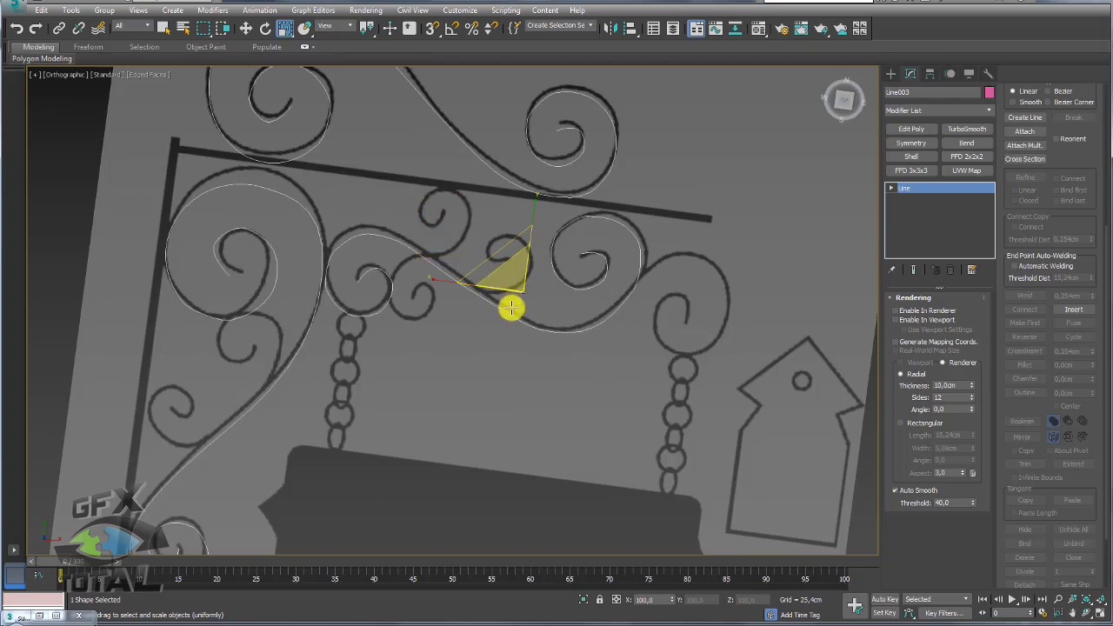
{"action": "scroll", "coordinate": [510, 311], "scroll_direction": "down", "scroll_amount": 5}
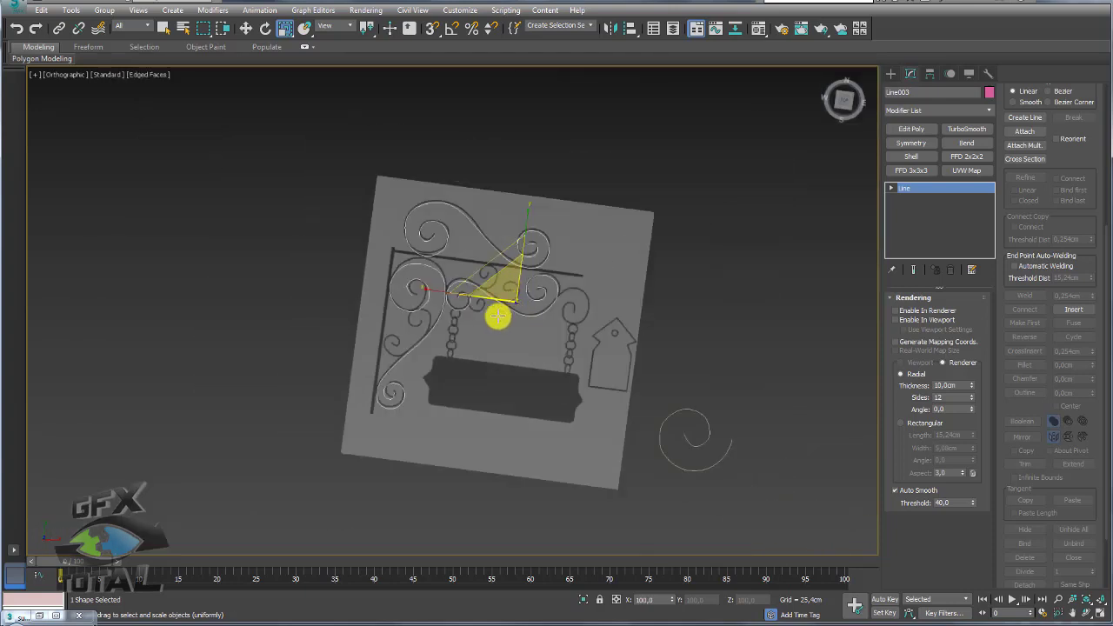
Switch to Top view, turn on shading with F3, and zoom to frame the sign and spiral
{"action": "key", "text": "f"}
{"action": "key", "text": "t"}
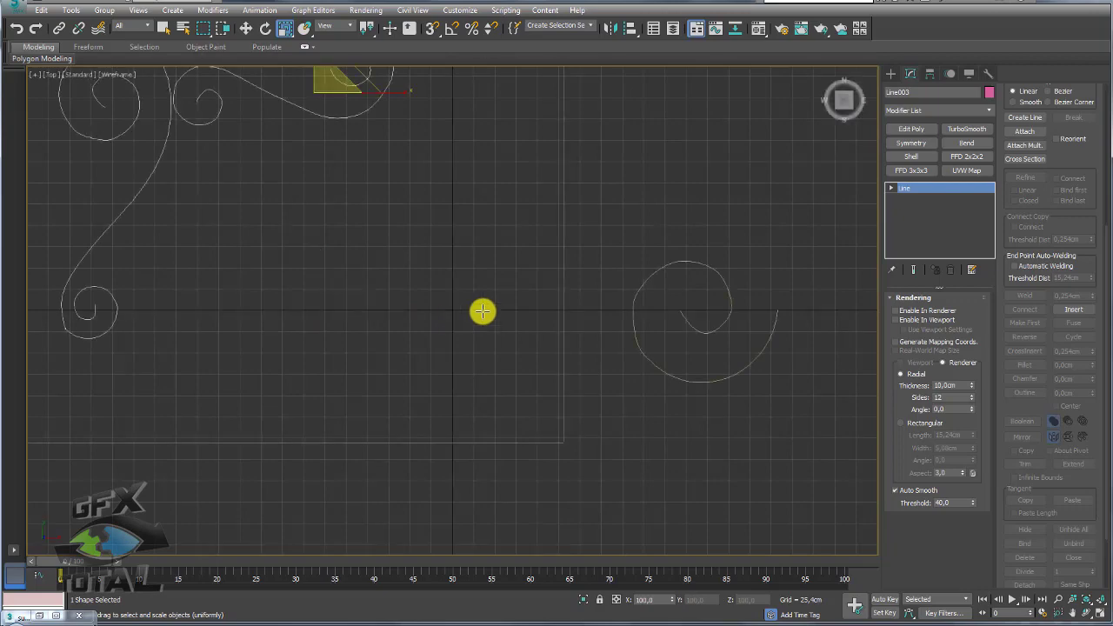
{"action": "scroll", "coordinate": [565, 365], "scroll_direction": "up", "scroll_amount": 3}
{"action": "key", "text": "F3"}
{"action": "scroll", "coordinate": [591, 408], "scroll_direction": "up", "scroll_amount": 2}
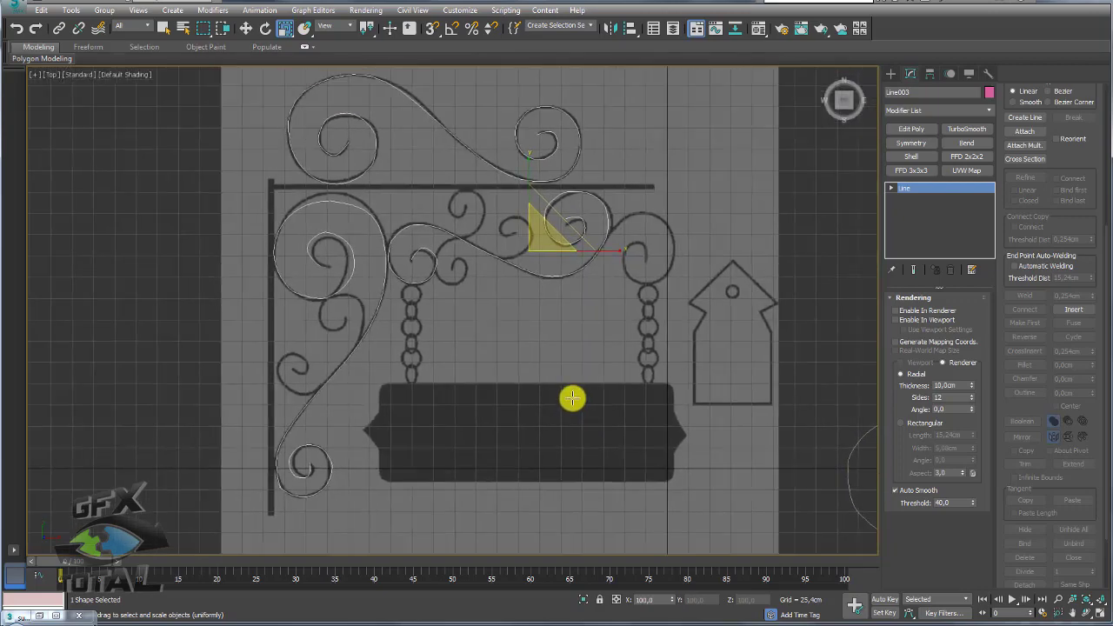
{"action": "scroll", "coordinate": [348, 245], "scroll_direction": "down", "scroll_amount": 5}
{"action": "scroll", "coordinate": [584, 359], "scroll_direction": "up", "scroll_amount": 3}
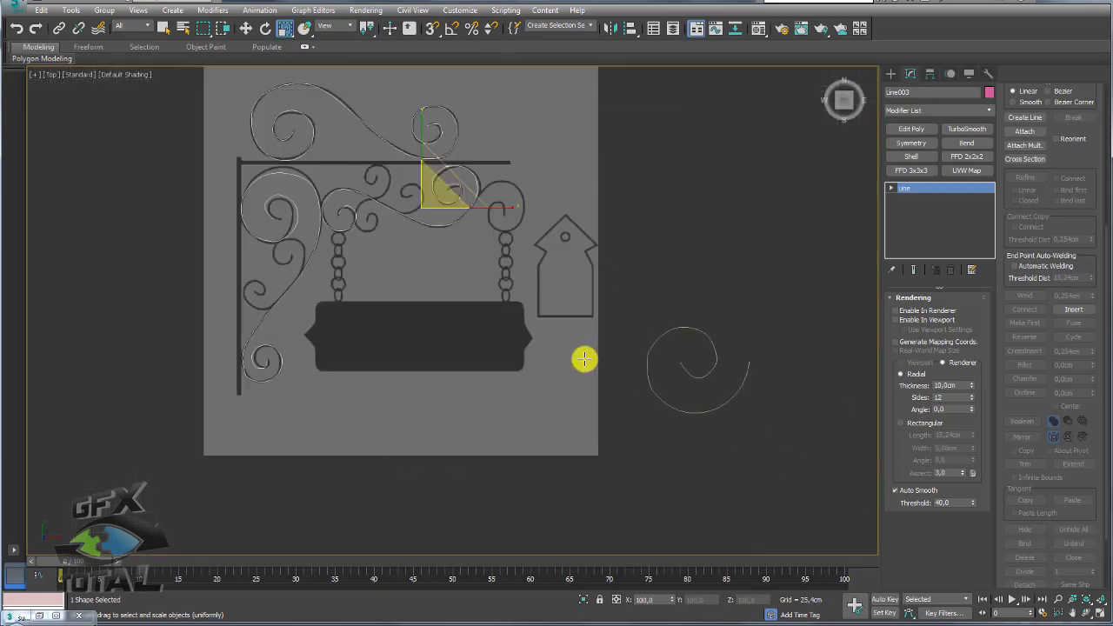
Clone the loose spiral onto the sign as Helix003 and rotate it toward a scroll
{"action": "left_click", "coordinate": [645, 303]}
{"action": "key", "text": "w"}
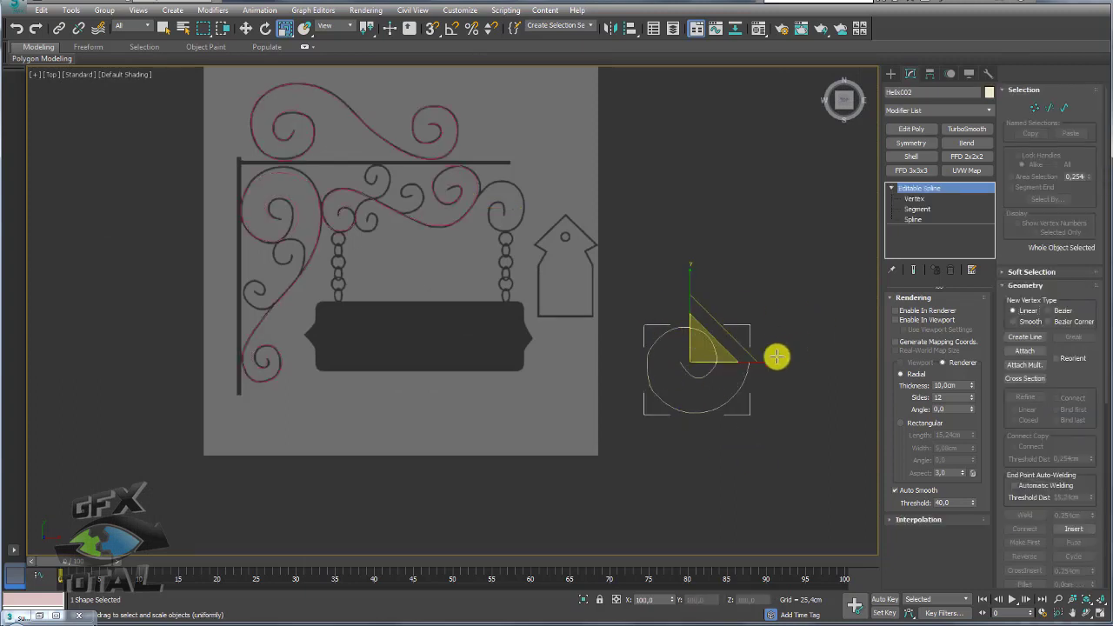
{"action": "left_click_drag", "start_coordinate": [722, 333], "coordinate": [453, 166], "text": "shift"}
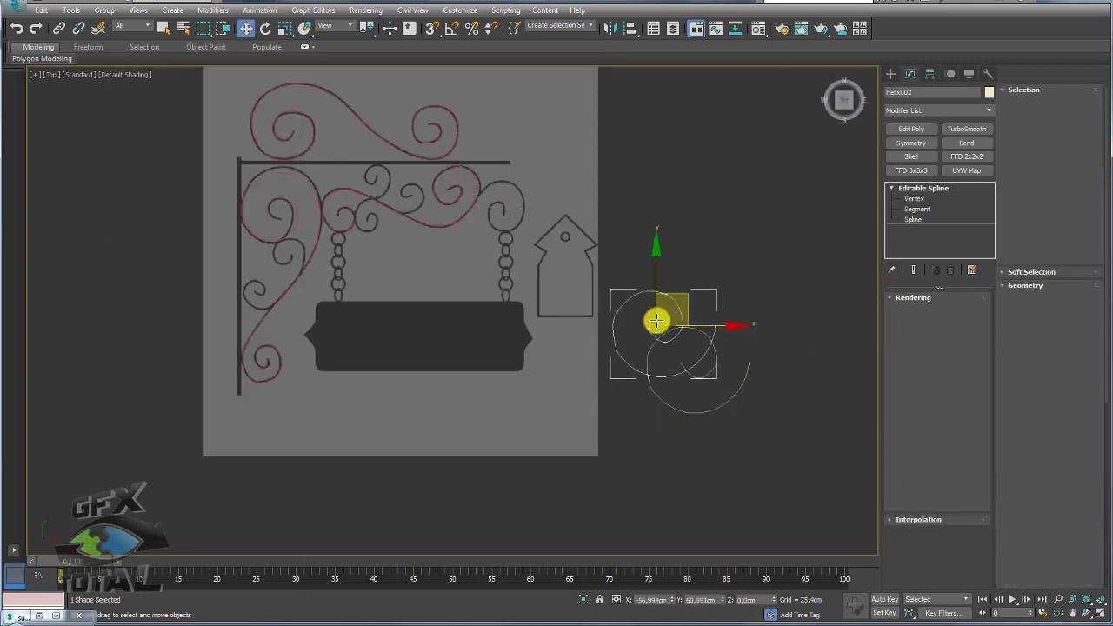
{"action": "left_click", "coordinate": [555, 364]}
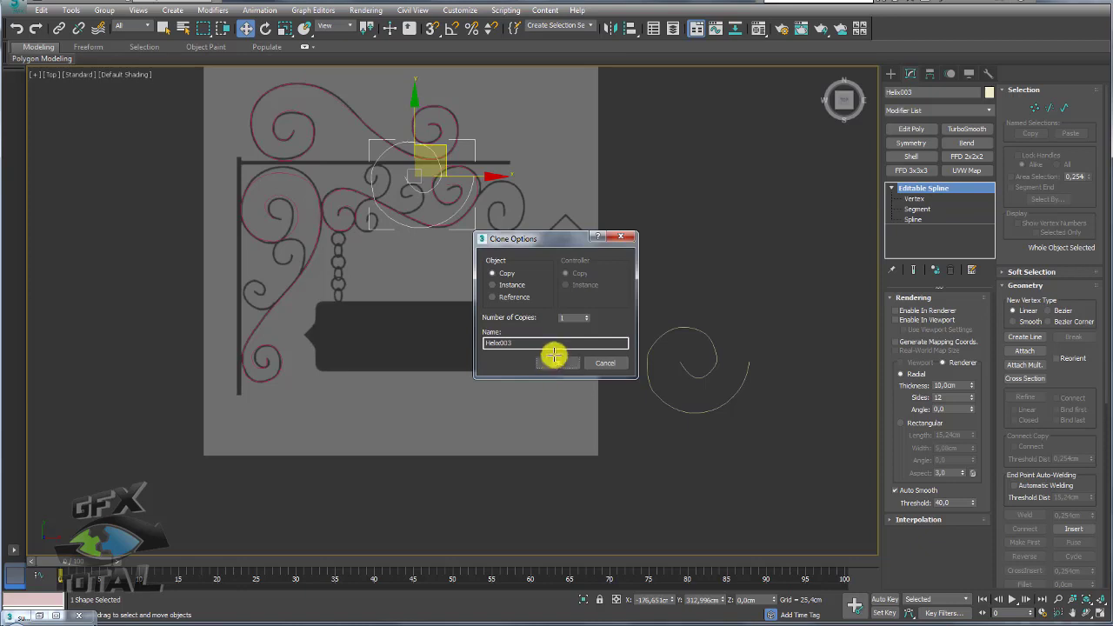
{"action": "scroll", "coordinate": [388, 233], "scroll_direction": "up", "scroll_amount": 4}
{"action": "key", "text": "e"}
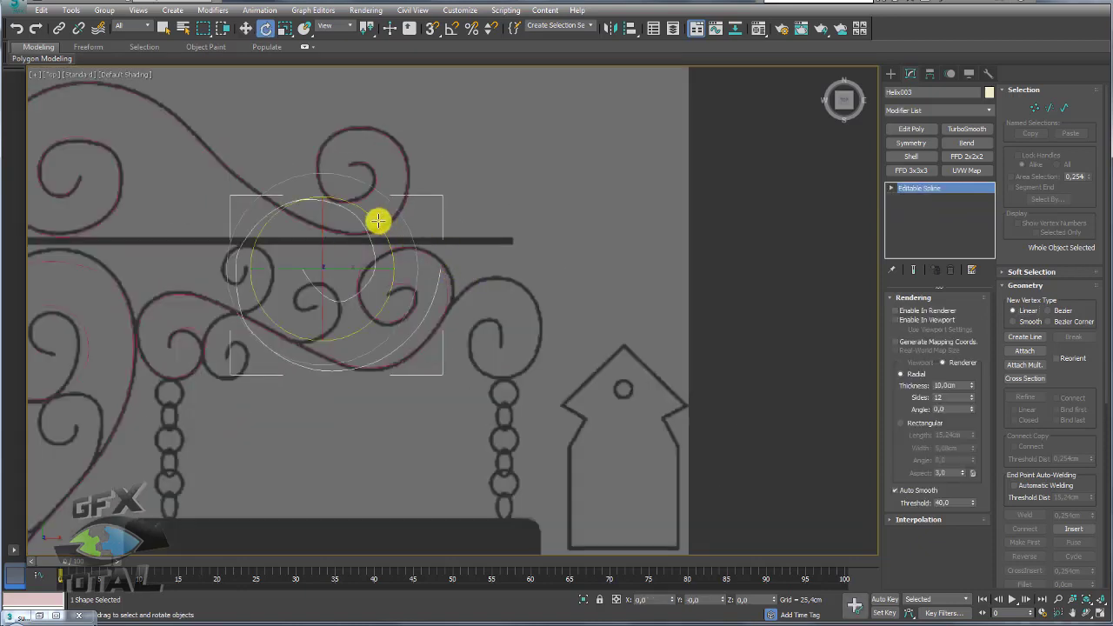
{"action": "left_click_drag", "start_coordinate": [379, 221], "coordinate": [139, 469]}
Move Helix003 onto the scroll atop the right chain, turning and shrinking it to match
{"action": "key", "text": "w"}
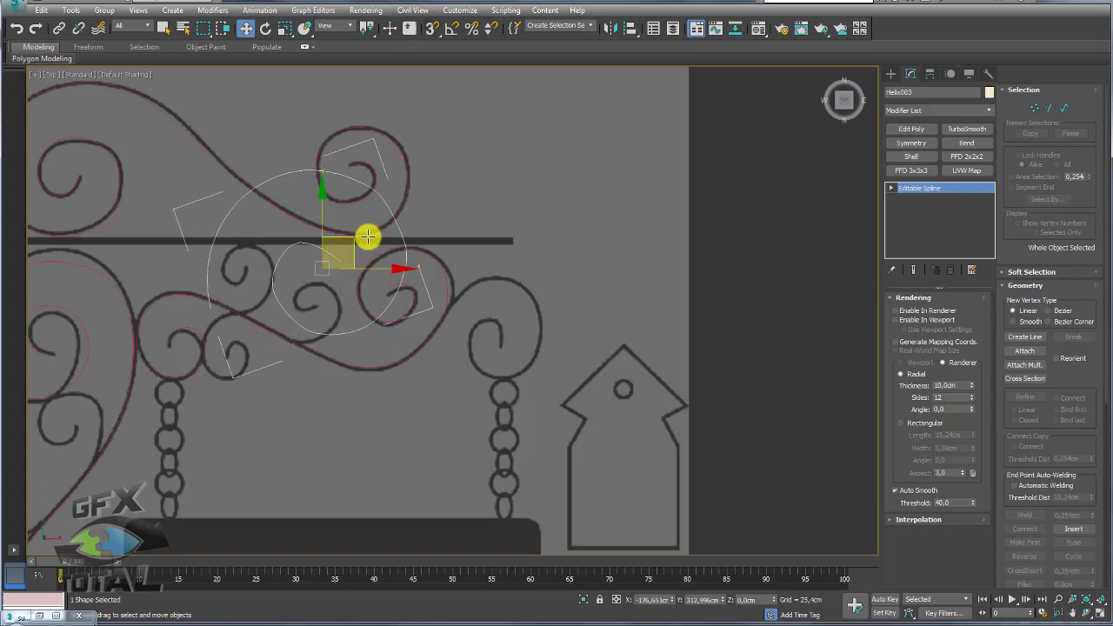
{"action": "left_click_drag", "start_coordinate": [342, 237], "coordinate": [505, 317]}
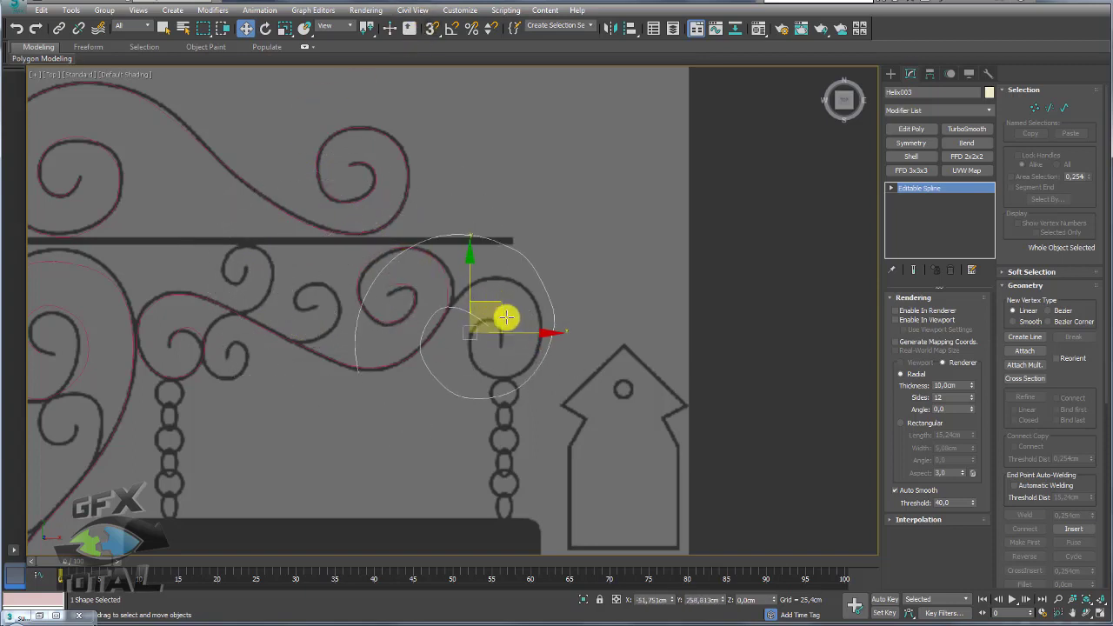
{"action": "scroll", "coordinate": [448, 267], "scroll_direction": "up", "scroll_amount": 4}
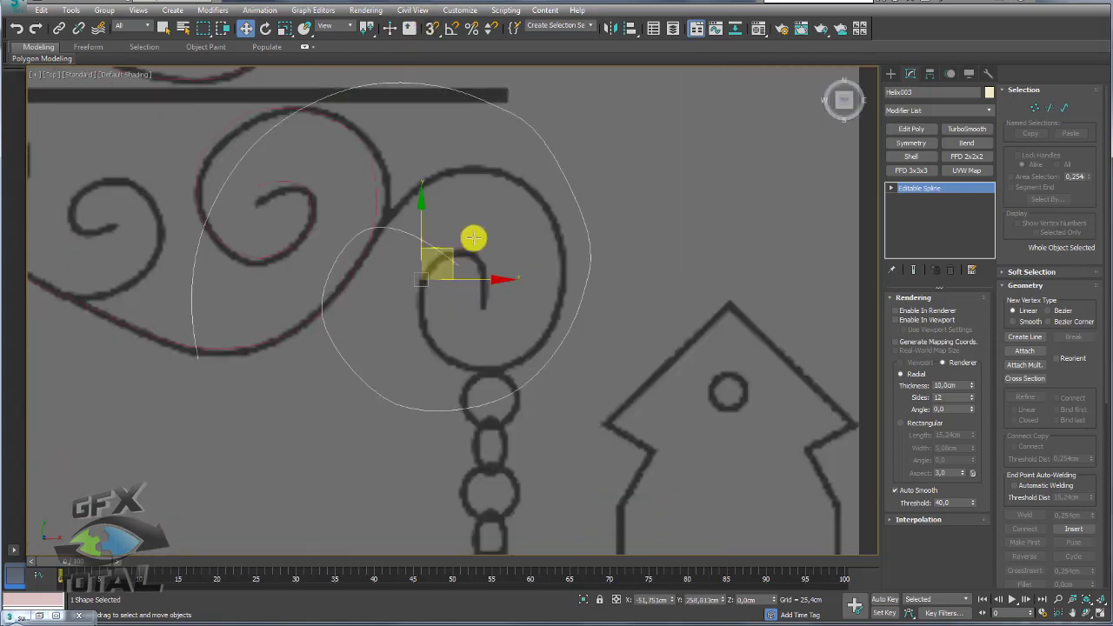
{"action": "key", "text": "e"}
{"action": "left_click_drag", "start_coordinate": [472, 226], "coordinate": [504, 301]}
{"action": "key", "text": "r"}
{"action": "left_click_drag", "start_coordinate": [447, 269], "coordinate": [444, 315]}
Centre Helix003 over the scroll and scale its outer loop to fit the curl
{"action": "key", "text": "w"}
{"action": "mouse_move", "coordinate": [442, 251]}
{"action": "left_mouse_down"}
{"action": "mouse_move", "coordinate": [499, 265]}
{"action": "mouse_move", "coordinate": [487, 298]}
{"action": "mouse_move", "coordinate": [507, 258]}
{"action": "mouse_move", "coordinate": [494, 280]}
{"action": "left_mouse_up"}
{"action": "key", "text": "e"}
{"action": "key", "text": "w"}
{"action": "key", "text": "r"}
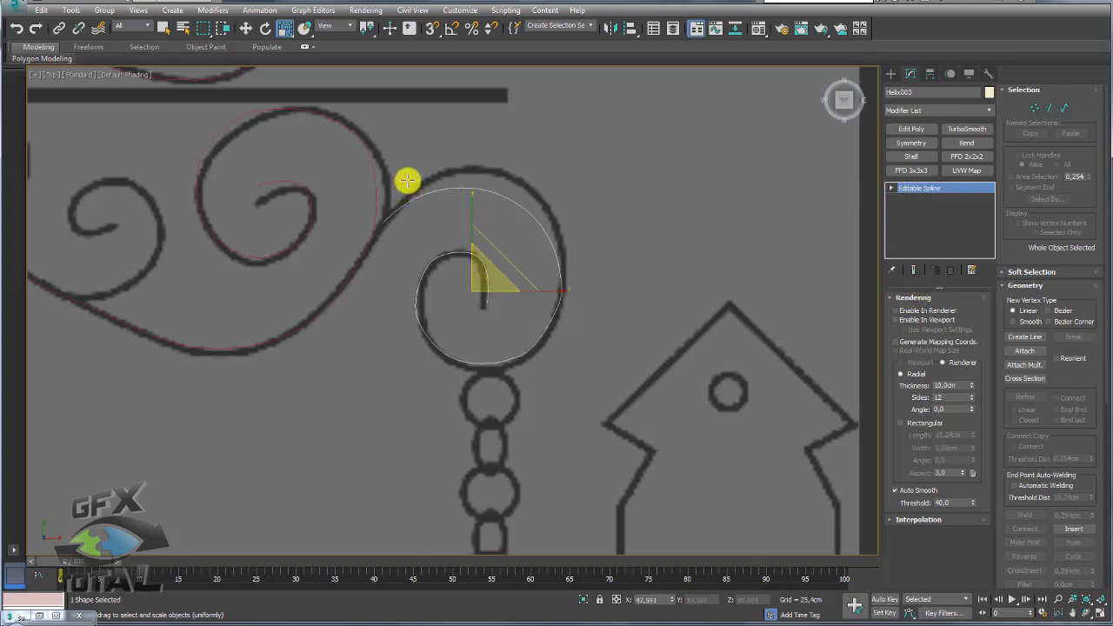
{"action": "left_click_drag", "start_coordinate": [454, 177], "coordinate": [557, 247]}
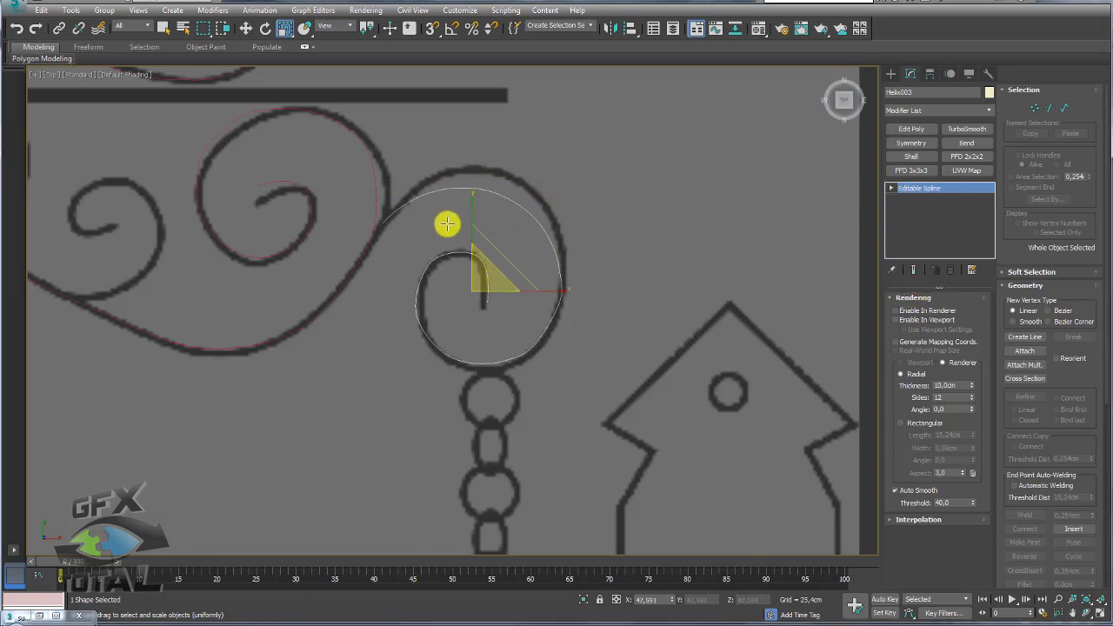
Clone another spiral, Helix004, onto the scroll to the left and rotate it about -45°
{"action": "middle_click_drag", "start_coordinate": [447, 225], "coordinate": [468, 225]}
{"action": "scroll", "coordinate": [678, 235], "scroll_direction": "down", "scroll_amount": 2}
{"action": "mouse_move", "coordinate": [548, 267]}
{"action": "middle_mouse_down"}
{"action": "mouse_move", "coordinate": [678, 235]}
{"action": "mouse_move", "coordinate": [644, 309]}
{"action": "middle_mouse_up"}
{"action": "scroll", "coordinate": [737, 162], "scroll_direction": "down", "scroll_amount": 2}
{"action": "key", "text": "w"}
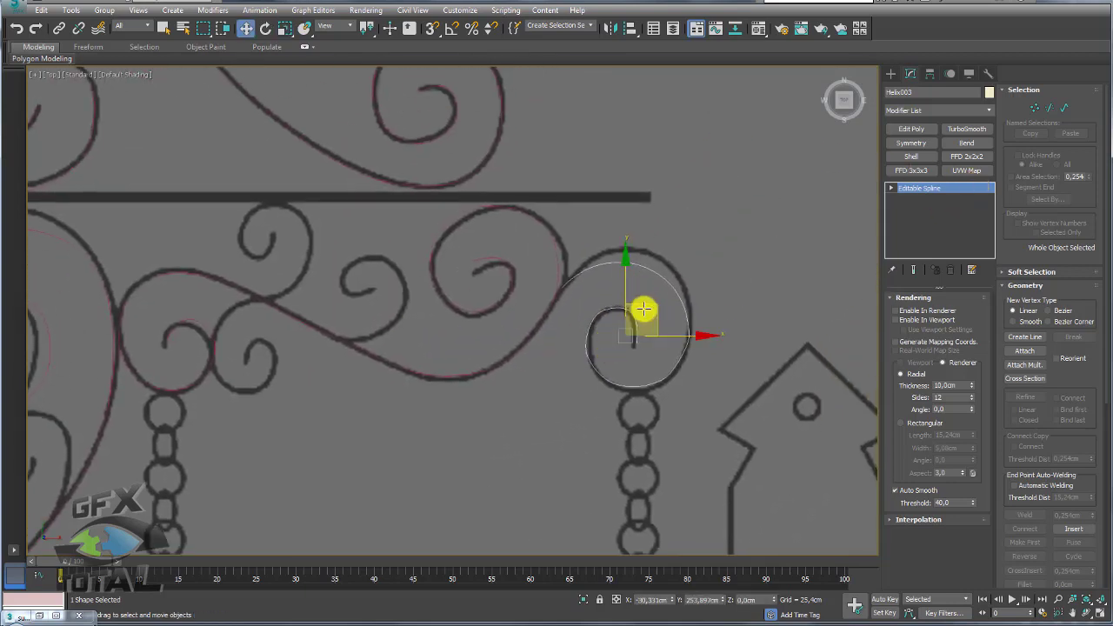
{"action": "left_click_drag", "start_coordinate": [658, 303], "coordinate": [366, 285], "text": "shift"}
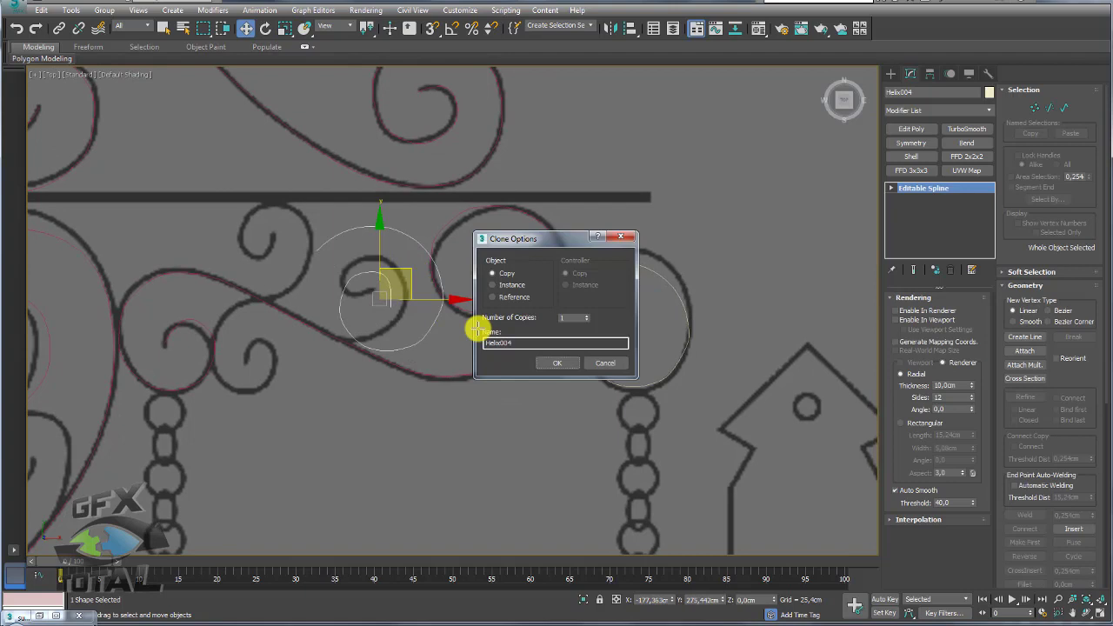
{"action": "left_click", "coordinate": [551, 362]}
{"action": "scroll", "coordinate": [374, 281], "scroll_direction": "up", "scroll_amount": 3}
{"action": "key", "text": "e"}
{"action": "mouse_move", "coordinate": [455, 258]}
{"action": "left_mouse_down"}
{"action": "mouse_move", "coordinate": [460, 279]}
{"action": "mouse_move", "coordinate": [373, 182]}
{"action": "left_mouse_up"}
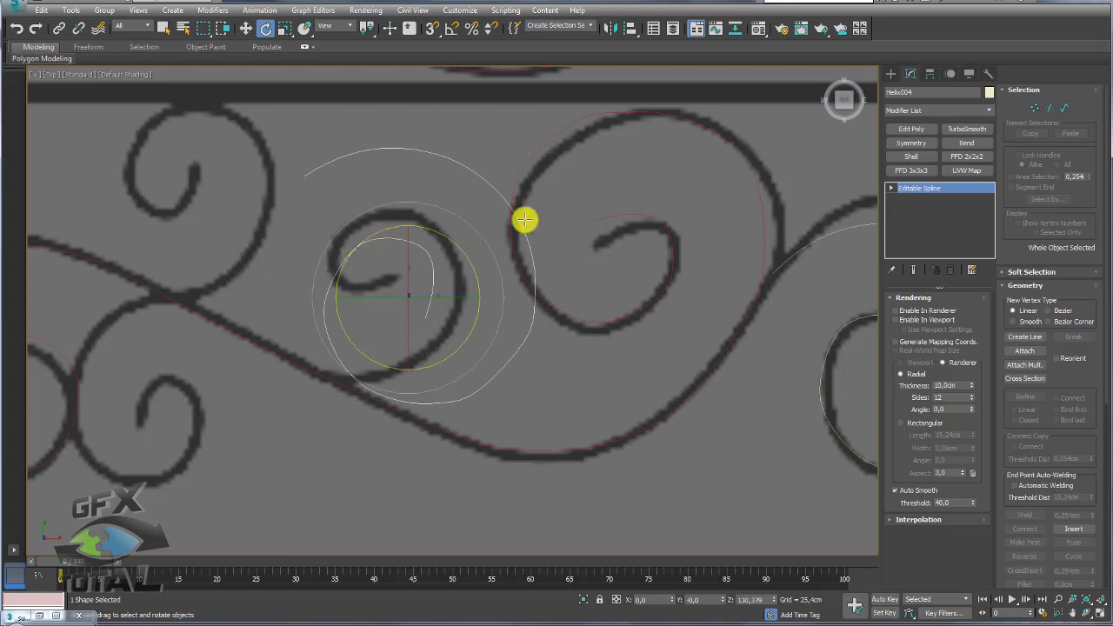
Mirror Helix004 across the X axis with No Clone
{"action": "left_click", "coordinate": [608, 29]}
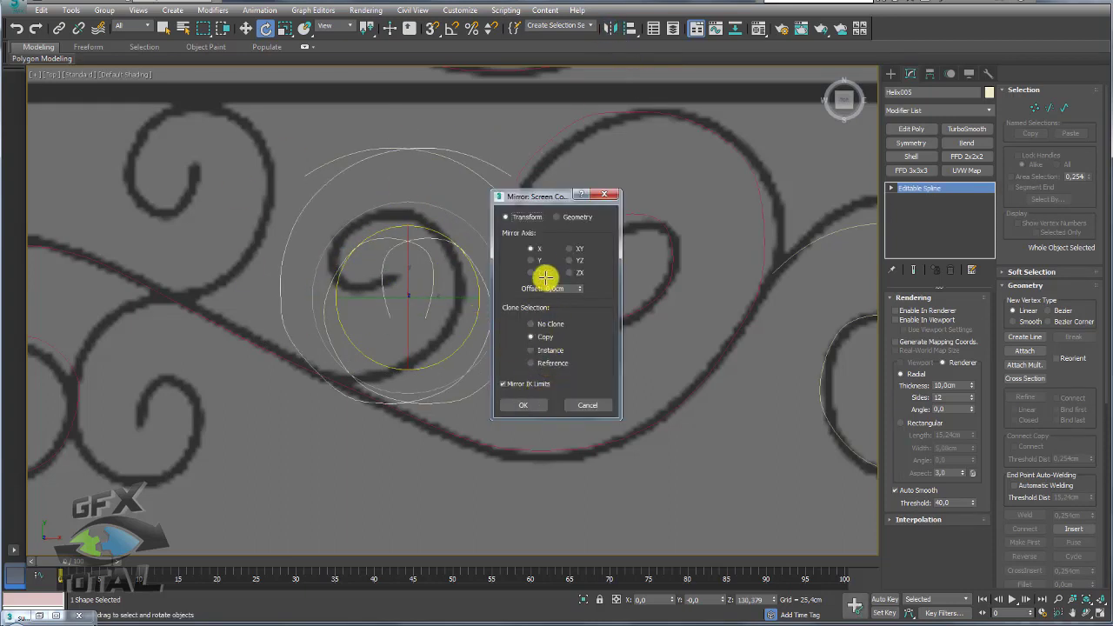
{"action": "left_click", "coordinate": [541, 336]}
{"action": "left_click", "coordinate": [536, 323]}
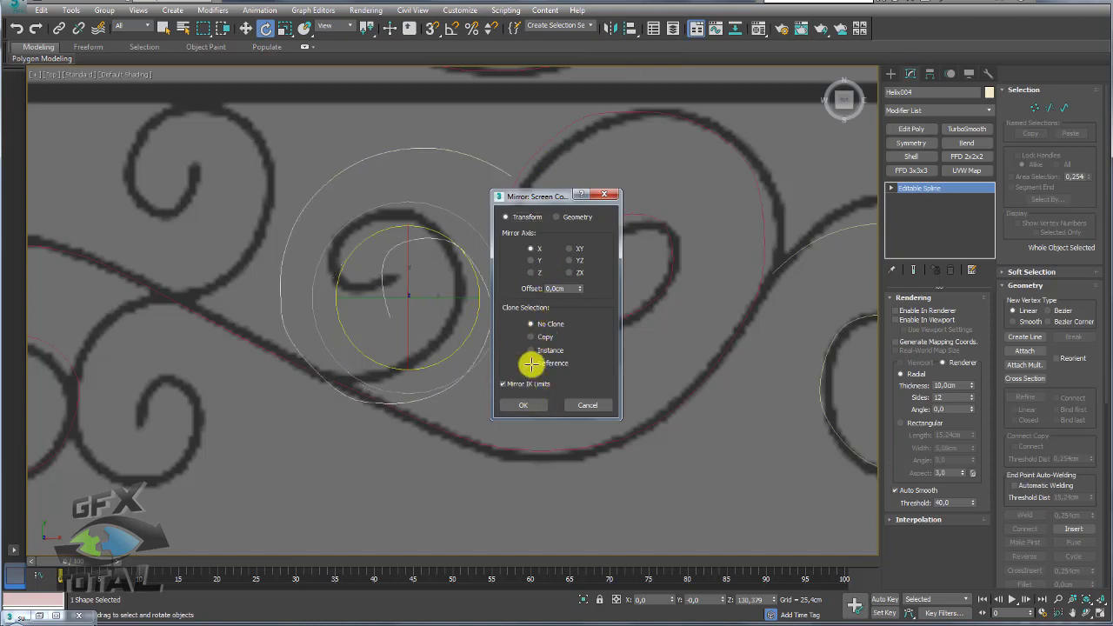
{"action": "left_click", "coordinate": [523, 404]}
Move, rotate and enlarge the flipped Helix004 so it overlays the smaller scroll
{"action": "key", "text": "w"}
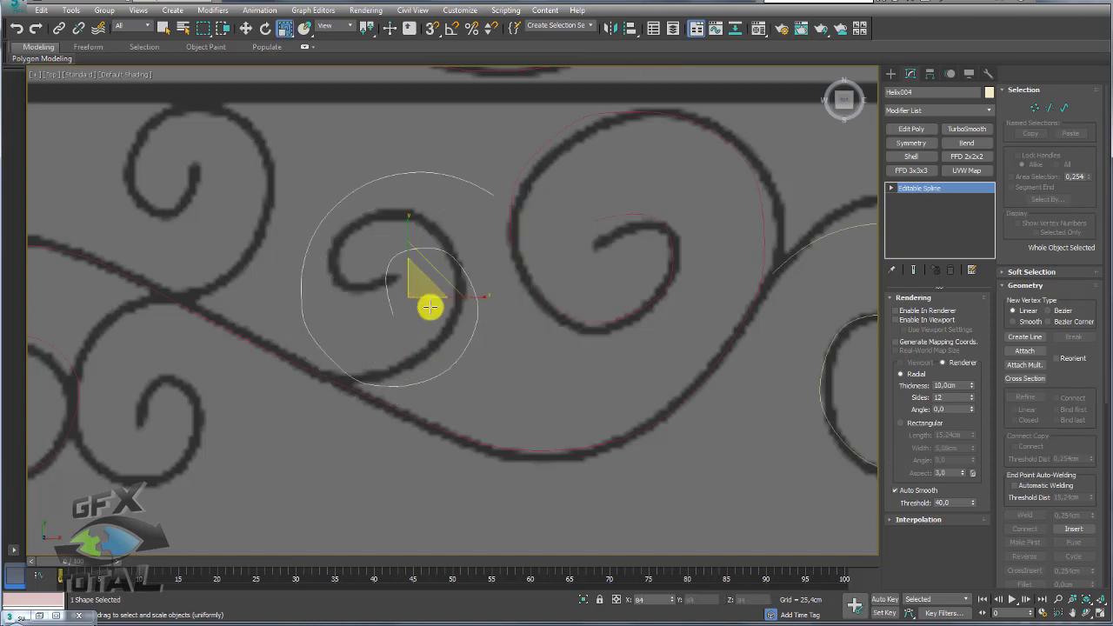
{"action": "mouse_move", "coordinate": [431, 272]}
{"action": "left_mouse_down"}
{"action": "mouse_move", "coordinate": [392, 240]}
{"action": "mouse_move", "coordinate": [440, 253]}
{"action": "mouse_move", "coordinate": [261, 75]}
{"action": "mouse_move", "coordinate": [400, 239]}
{"action": "mouse_move", "coordinate": [437, 228]}
{"action": "mouse_move", "coordinate": [423, 226]}
{"action": "mouse_move", "coordinate": [406, 247]}
{"action": "left_mouse_up"}
{"action": "key", "text": "e"}
{"action": "key", "text": "w"}
{"action": "key", "text": "e"}
{"action": "key", "text": "r"}
{"action": "key", "text": "e"}
{"action": "key", "text": "w"}
{"action": "key", "text": "r"}
{"action": "key", "text": "w"}
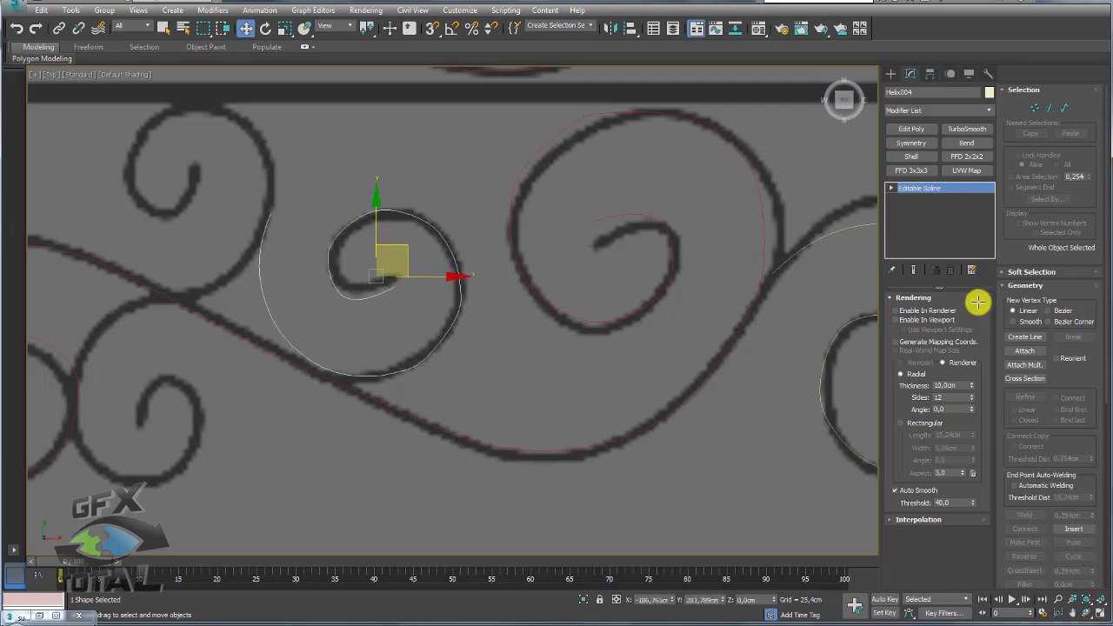
Check the spiral's vertices, then clone it down-left as Helix005 onto another scroll
{"action": "left_click", "coordinate": [1033, 108]}
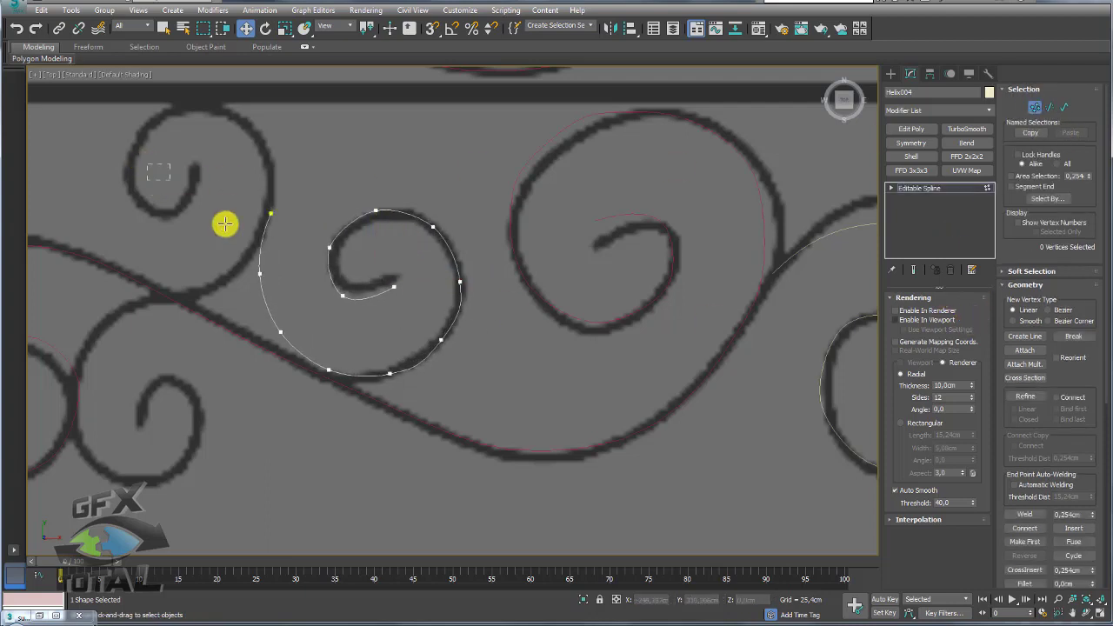
{"action": "left_click_drag", "start_coordinate": [294, 347], "coordinate": [296, 347]}
{"action": "mouse_move", "coordinate": [339, 328]}
{"action": "middle_mouse_down"}
{"action": "mouse_move", "coordinate": [410, 345]}
{"action": "mouse_move", "coordinate": [512, 190]}
{"action": "middle_mouse_up"}
{"action": "left_click", "coordinate": [923, 186]}
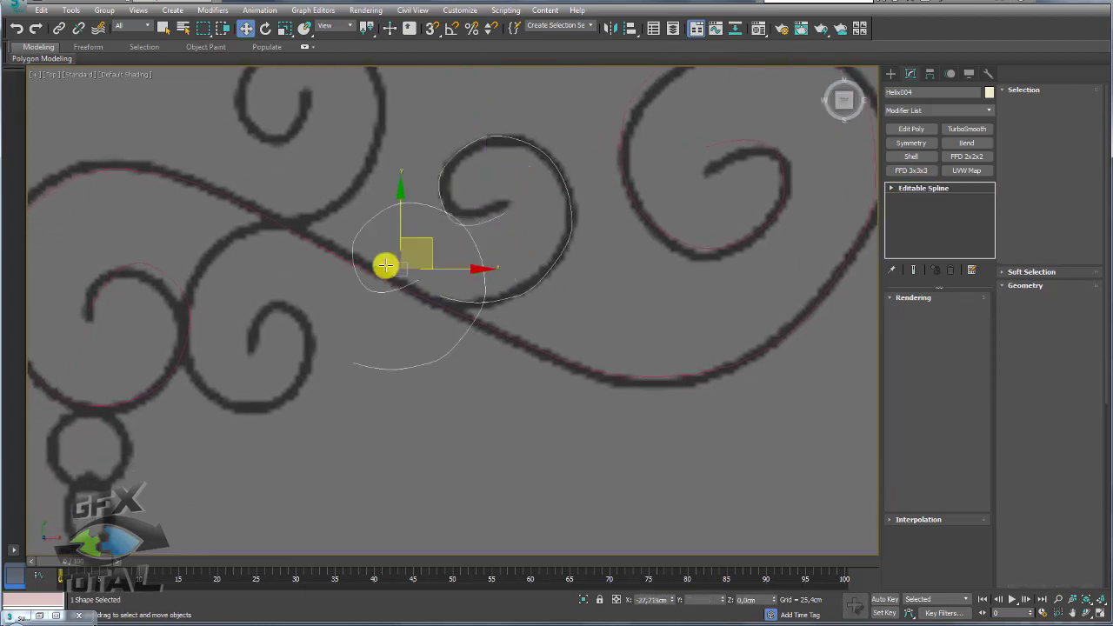
{"action": "mouse_move", "coordinate": [517, 174]}
{"action": "left_mouse_down", "text": "shift"}
{"action": "mouse_move", "coordinate": [289, 285]}
{"action": "mouse_move", "coordinate": [317, 277]}
{"action": "left_mouse_up", "text": "shift"}
{"action": "left_click", "coordinate": [541, 352]}
Rotate Helix005 to follow the lower-left curl, adding a further -12° turn
{"action": "key", "text": "e"}
{"action": "key", "text": "w"}
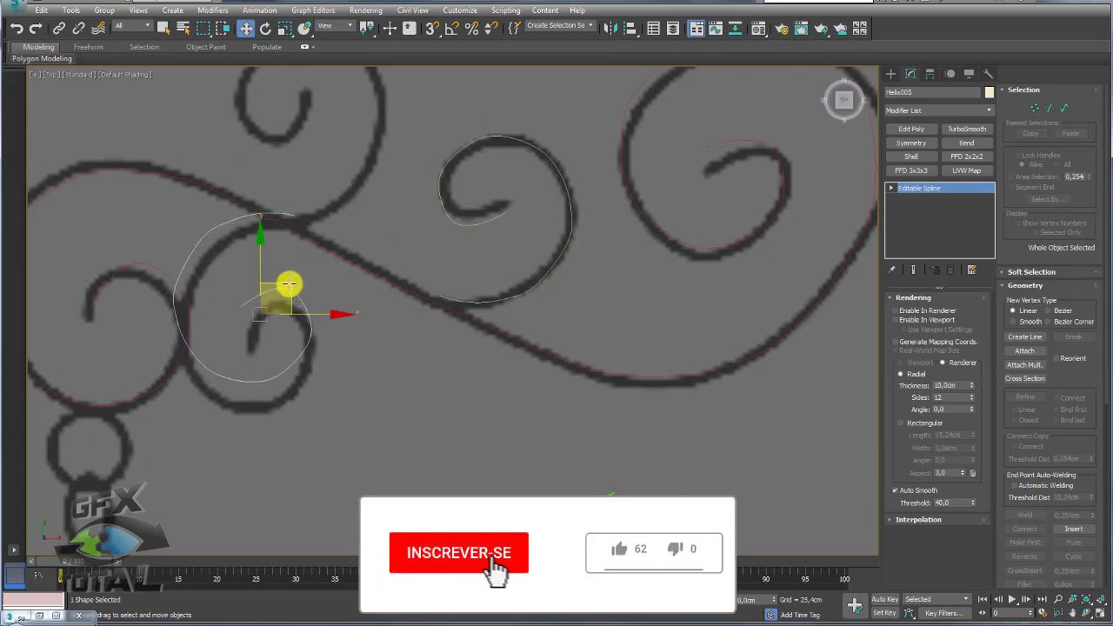
{"action": "key", "text": "e"}
{"action": "left_click_drag", "start_coordinate": [331, 309], "coordinate": [313, 273]}
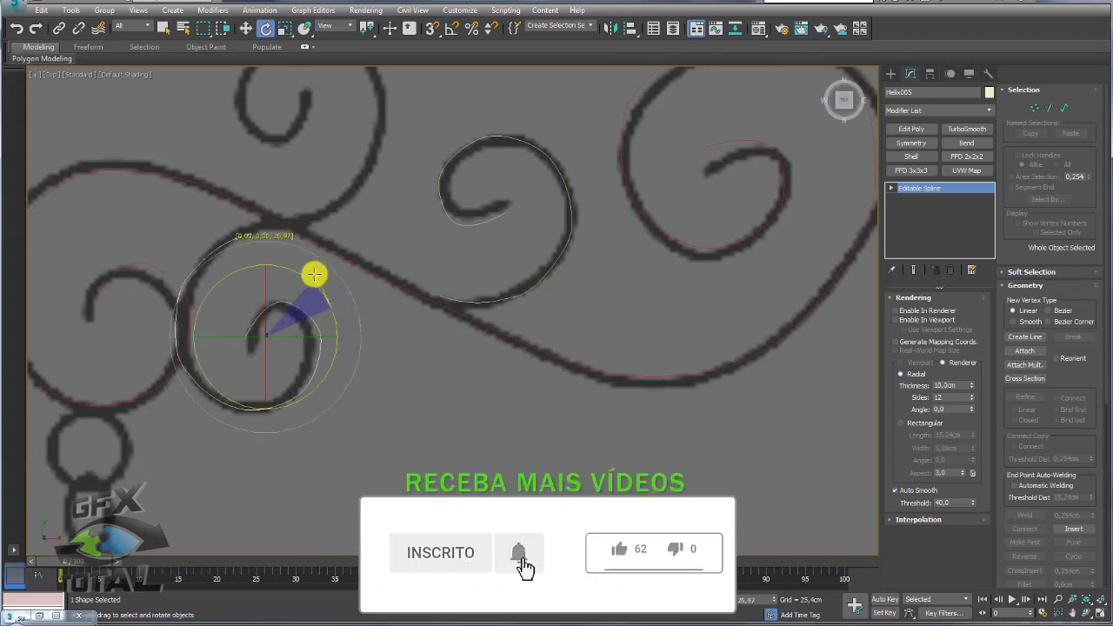
{"action": "key", "text": "w"}
{"action": "key", "text": "e"}
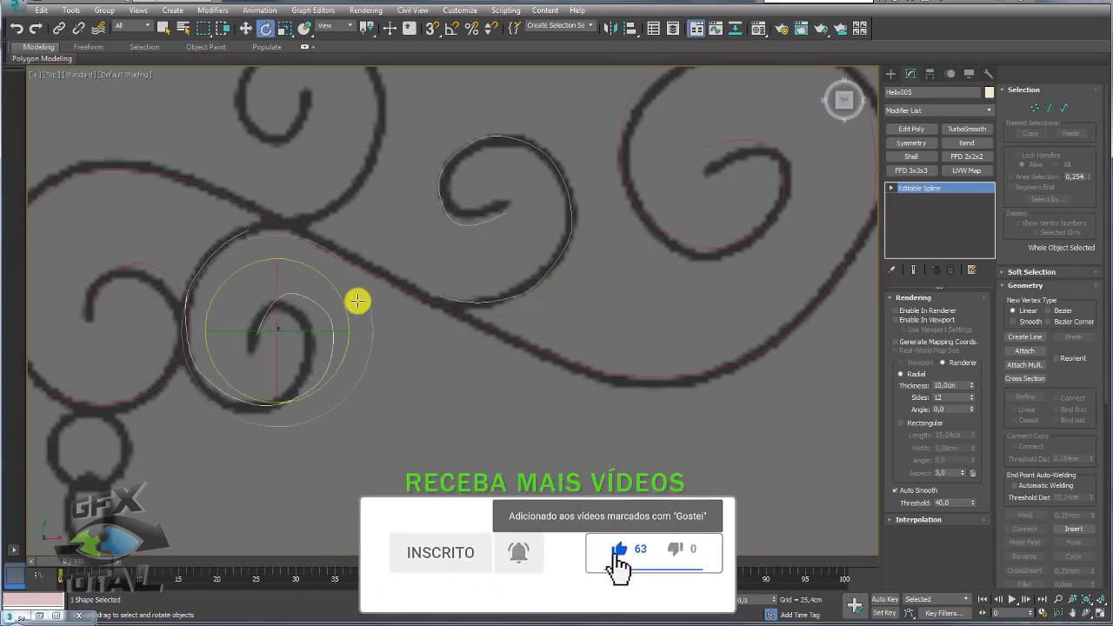
{"action": "left_click_drag", "start_coordinate": [336, 286], "coordinate": [337, 297]}
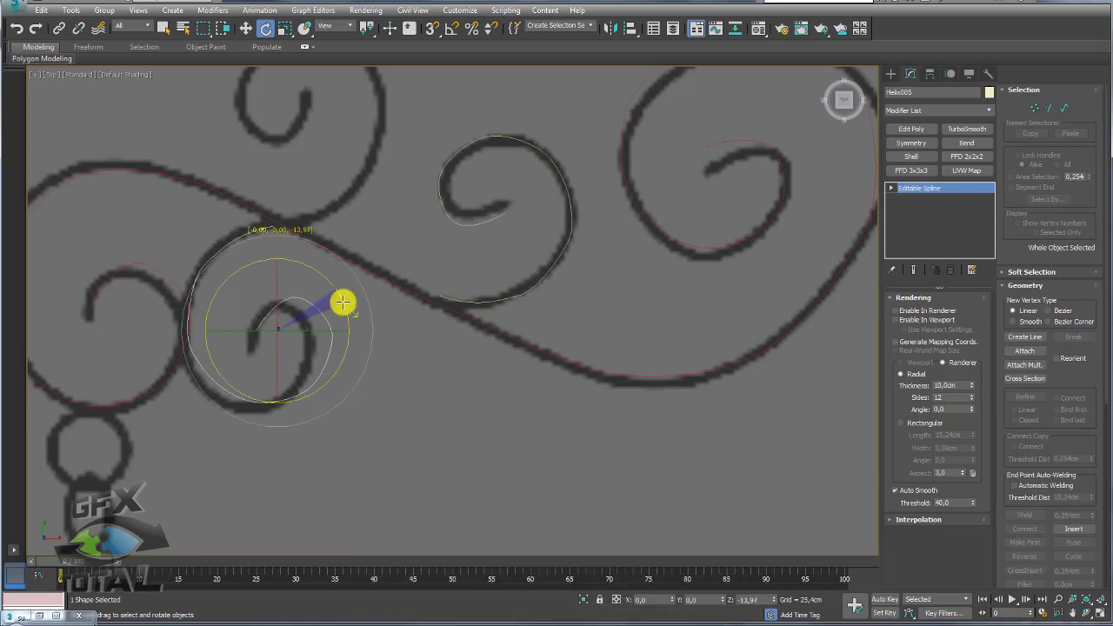
{"action": "middle_click_drag", "start_coordinate": [337, 297], "coordinate": [358, 345]}
Shift-drag the middle spiral up-left to start a Helix006 copy
{"action": "key", "text": "w"}
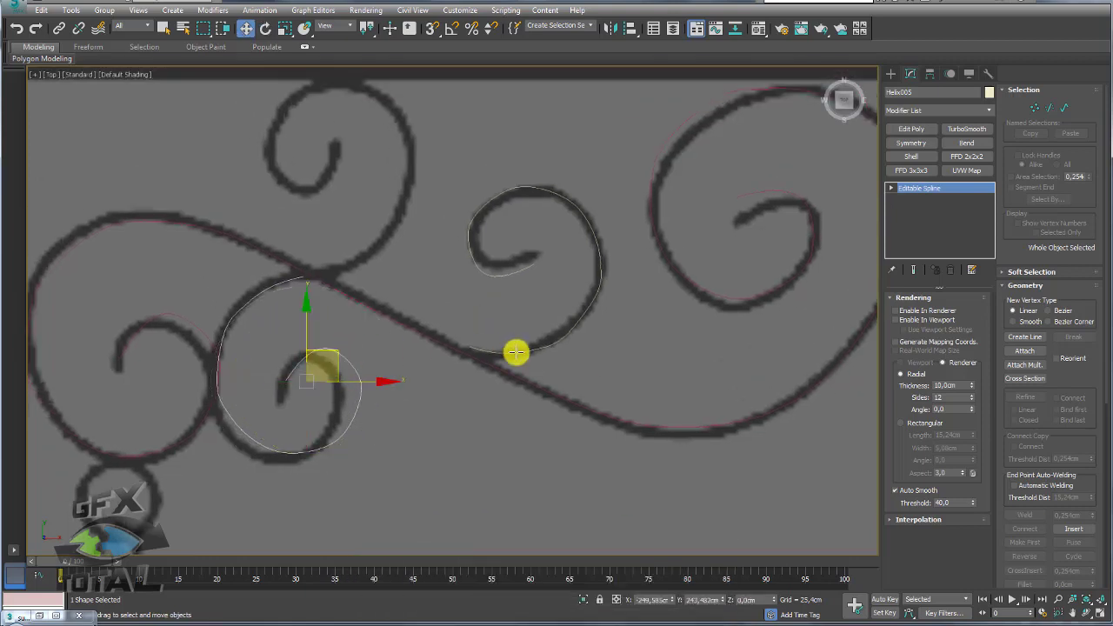
{"action": "left_click", "coordinate": [515, 352]}
{"action": "left_click_drag", "start_coordinate": [489, 188], "coordinate": [376, 122], "text": "shift"}
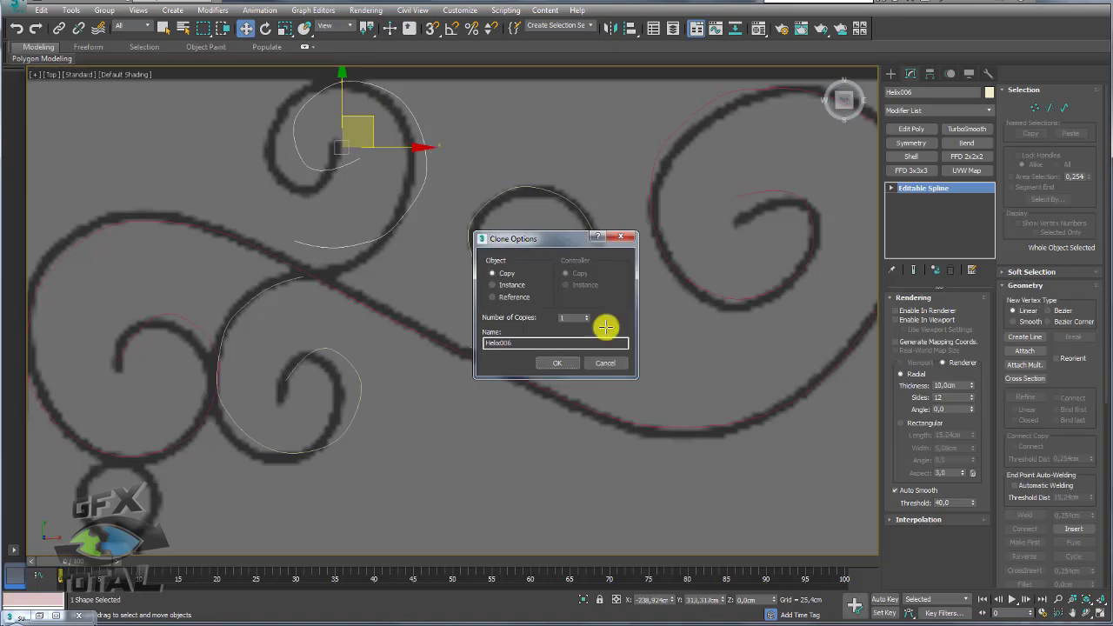
Confirm Helix006, rotate it about 34° and move it onto the scroll below the top bar
{"action": "left_click", "coordinate": [557, 363]}
{"action": "middle_click_drag", "start_coordinate": [436, 189], "coordinate": [441, 301]}
{"action": "key", "text": "e"}
{"action": "mouse_move", "coordinate": [417, 241]}
{"action": "left_mouse_down"}
{"action": "mouse_move", "coordinate": [395, 196]}
{"action": "mouse_move", "coordinate": [352, 244]}
{"action": "left_mouse_up"}
{"action": "key", "text": "w"}
{"action": "scroll", "coordinate": [348, 248], "scroll_direction": "down", "scroll_amount": 4}
{"action": "middle_click_drag", "start_coordinate": [529, 246], "coordinate": [601, 233]}
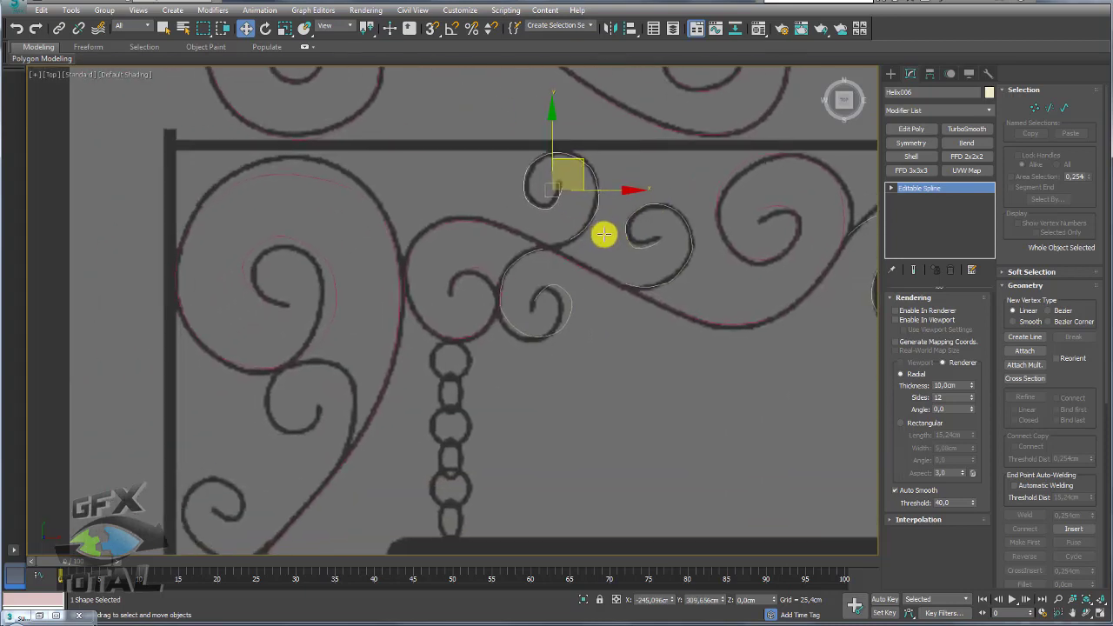
Clone Helix007 onto the scroll inside the left curl
{"action": "scroll", "coordinate": [600, 234], "scroll_direction": "down", "scroll_amount": 2}
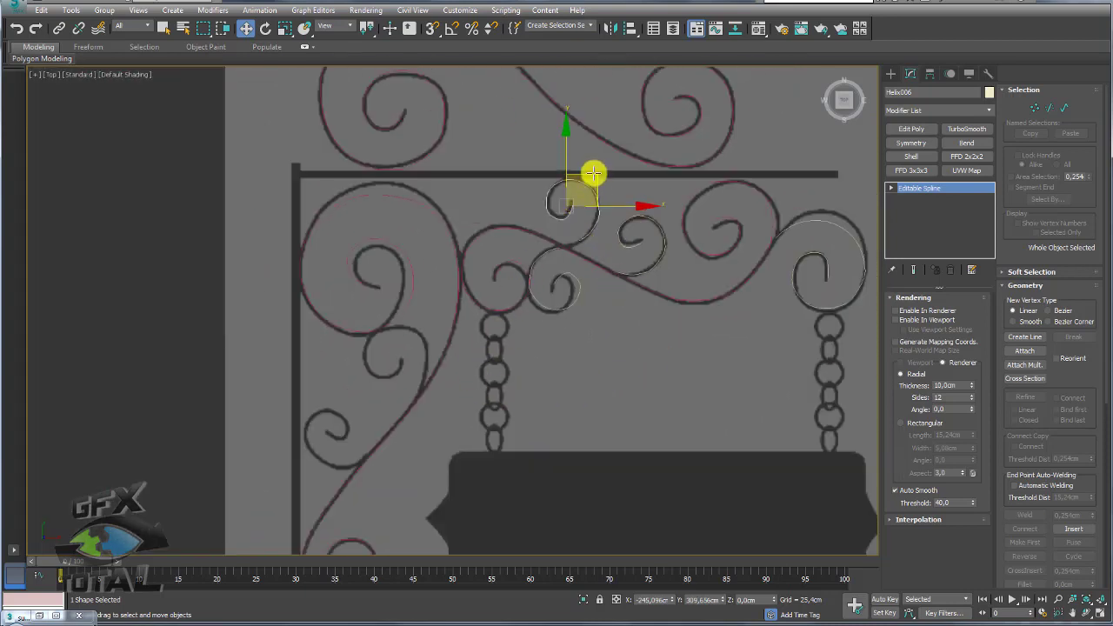
{"action": "left_click_drag", "start_coordinate": [588, 182], "coordinate": [443, 354], "text": "shift"}
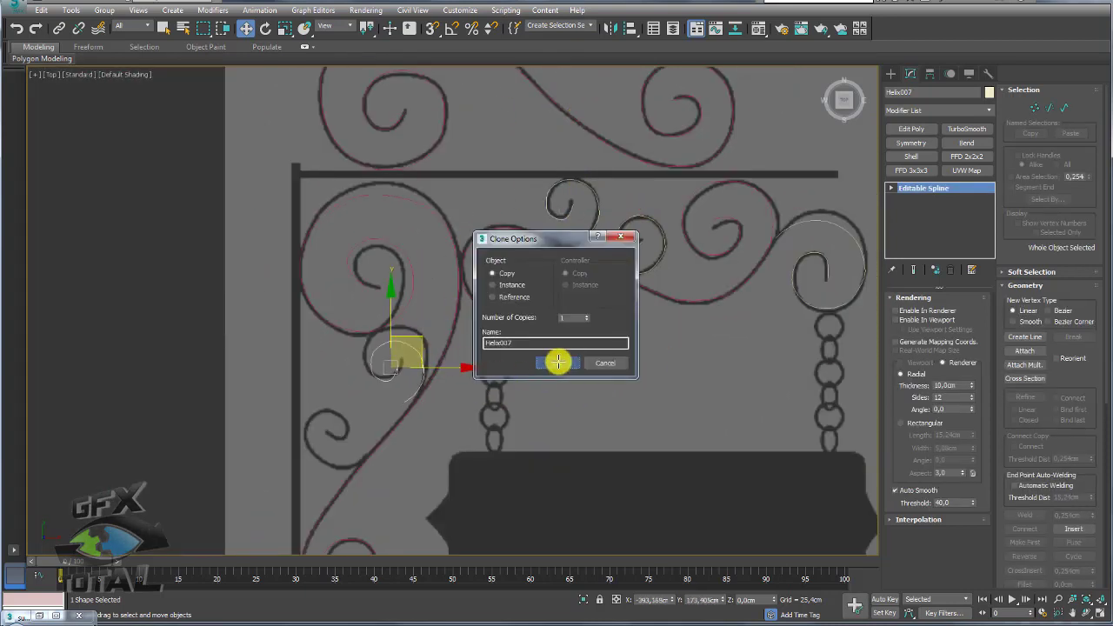
{"action": "left_click", "coordinate": [557, 363]}
{"action": "scroll", "coordinate": [373, 318], "scroll_direction": "up", "scroll_amount": 3}
{"action": "scroll", "coordinate": [452, 321], "scroll_direction": "up", "scroll_amount": 2}
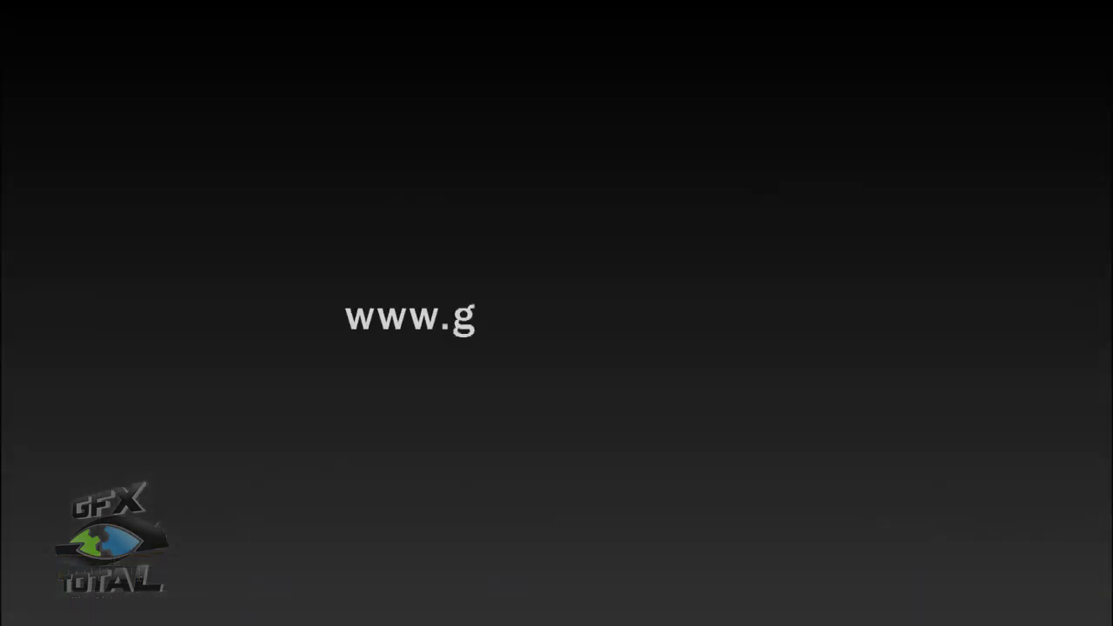